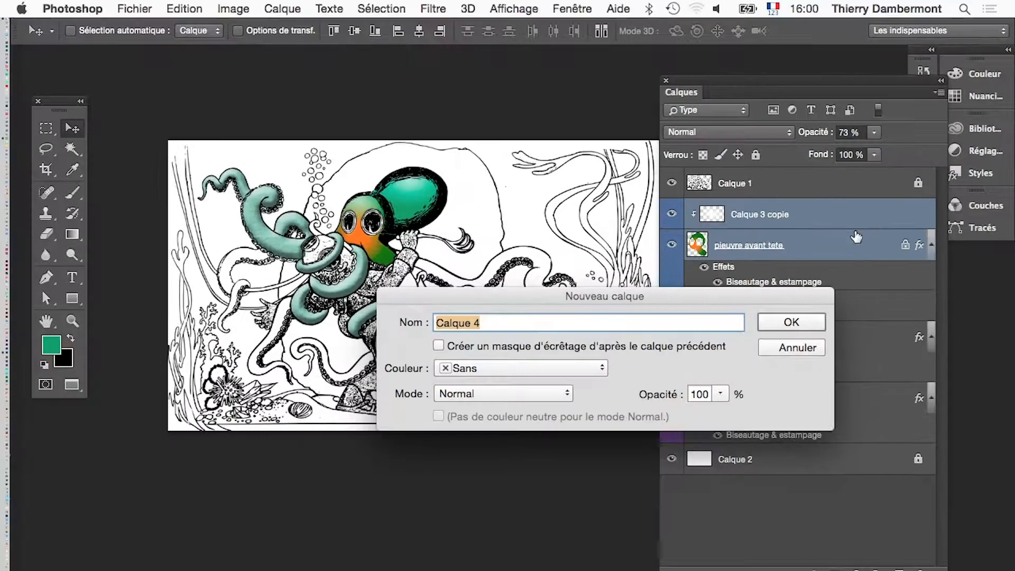
Create a group from the selected Calque 3 copie and pieuvre avant tete layers, keeping the default group settings
click(813, 347)
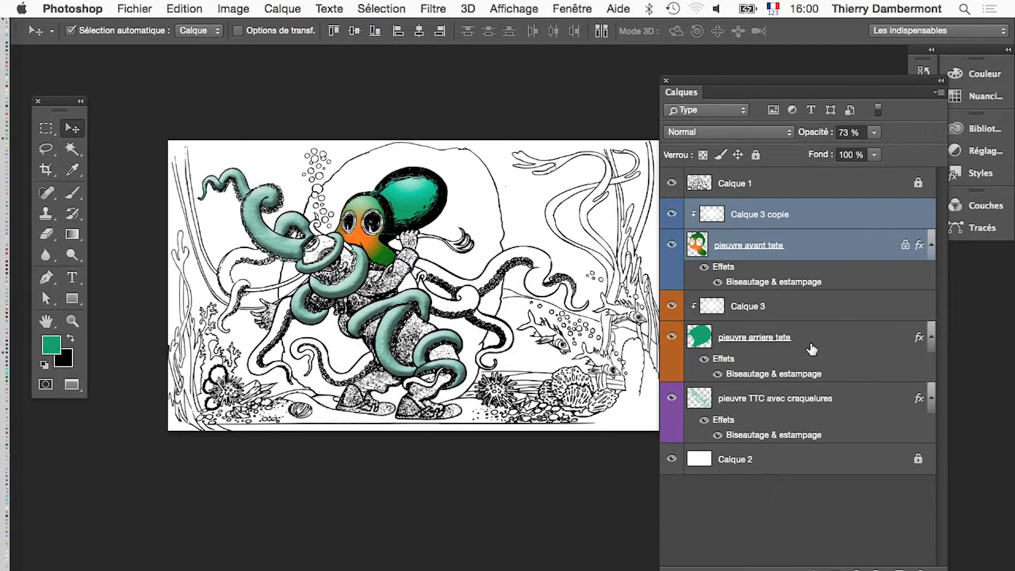
key(ctrl+z)
click(939, 93)
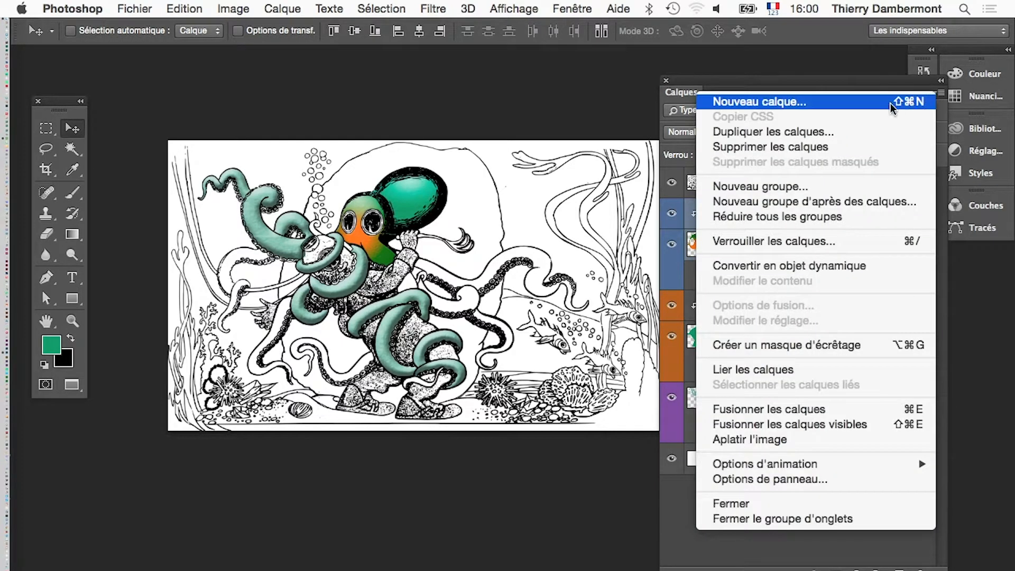
click(835, 201)
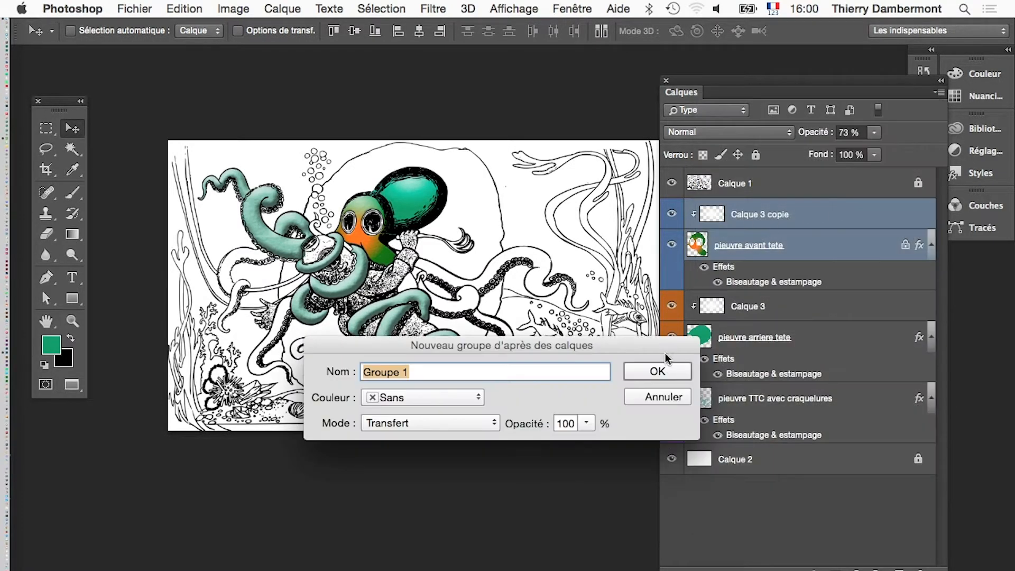
click(667, 370)
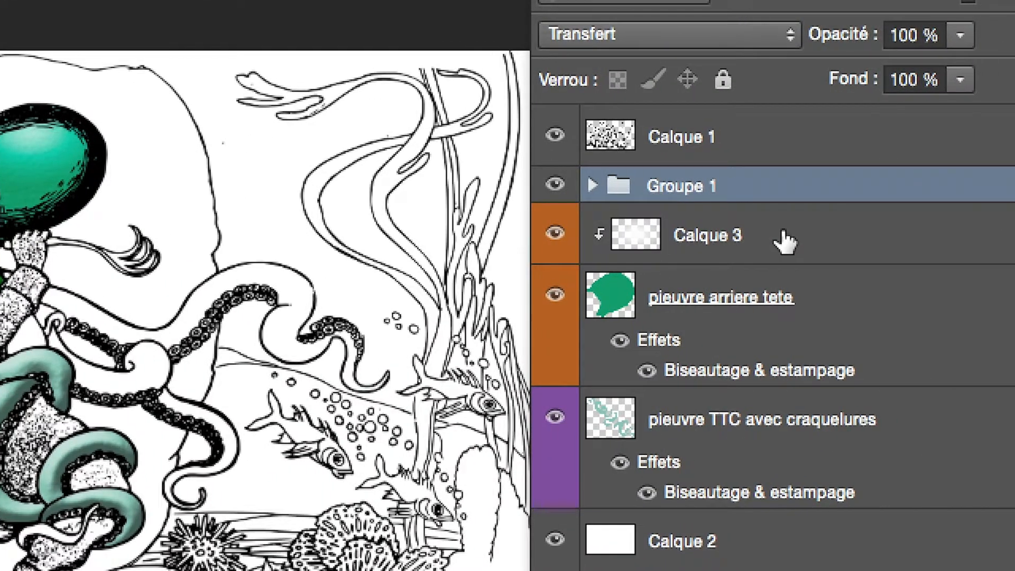
Create a second group from the Calque 3 and pieuvre arriere tete layers, keeping the default group settings
click(781, 235)
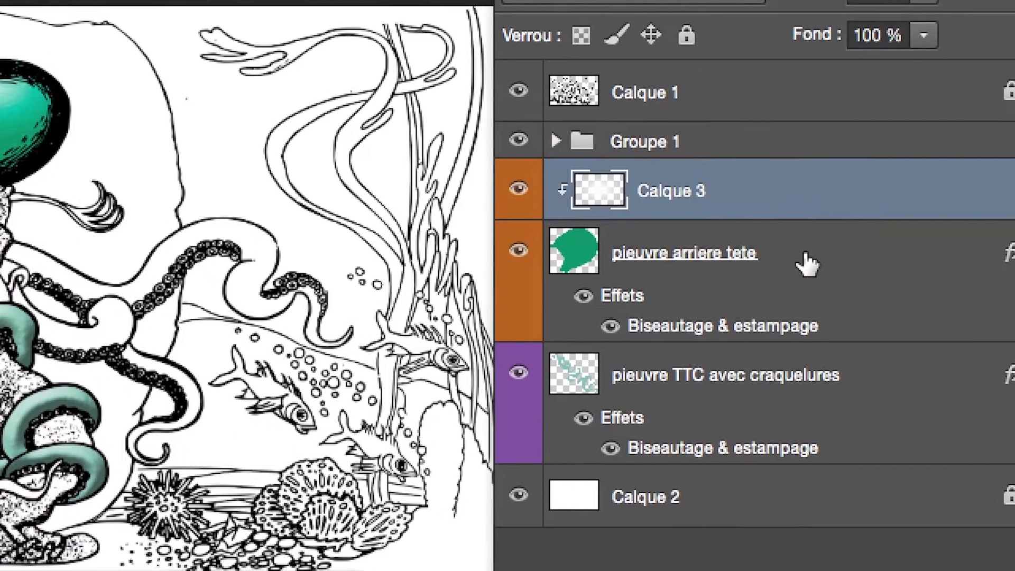
shift+click(851, 307)
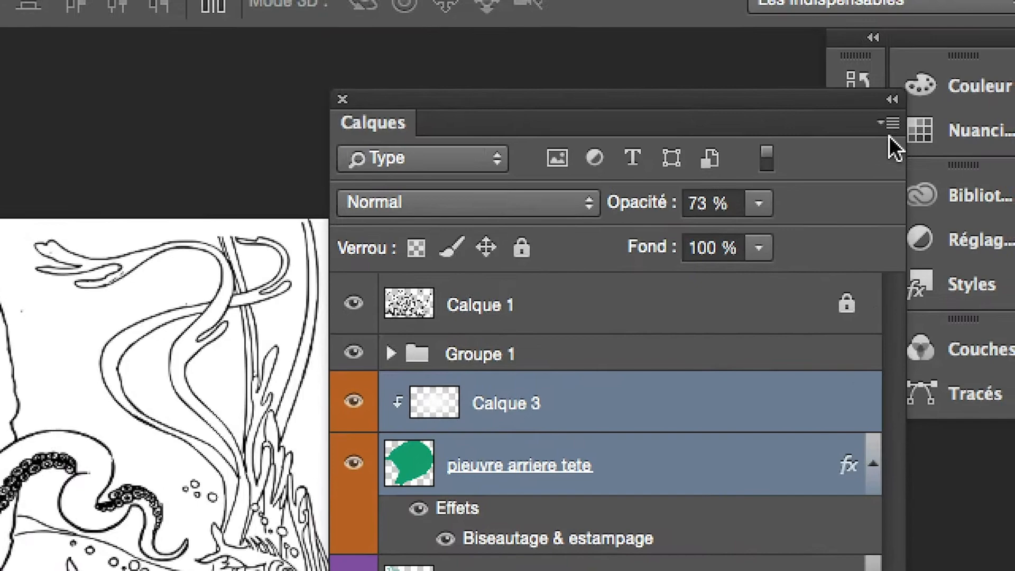
click(891, 123)
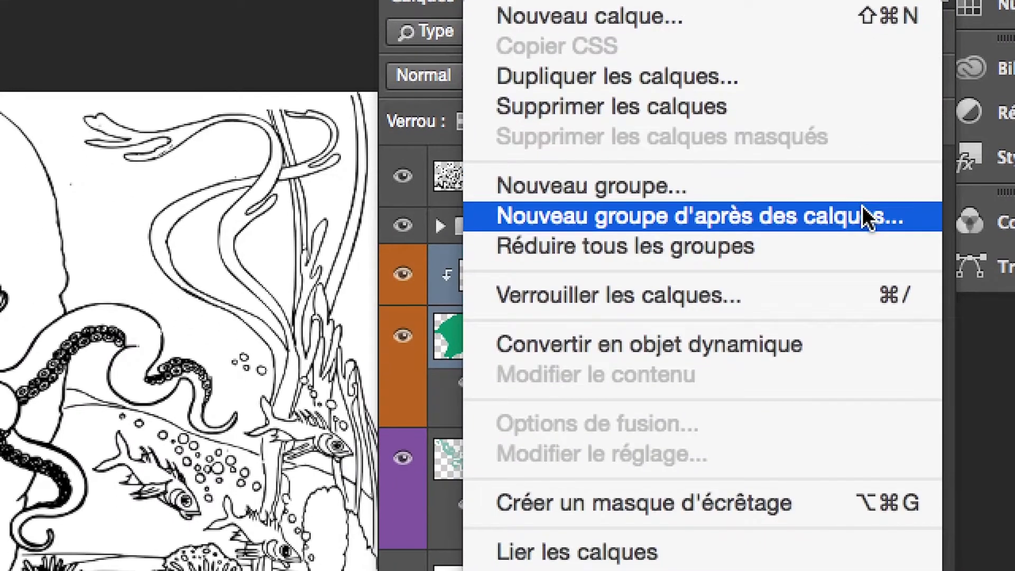
click(846, 346)
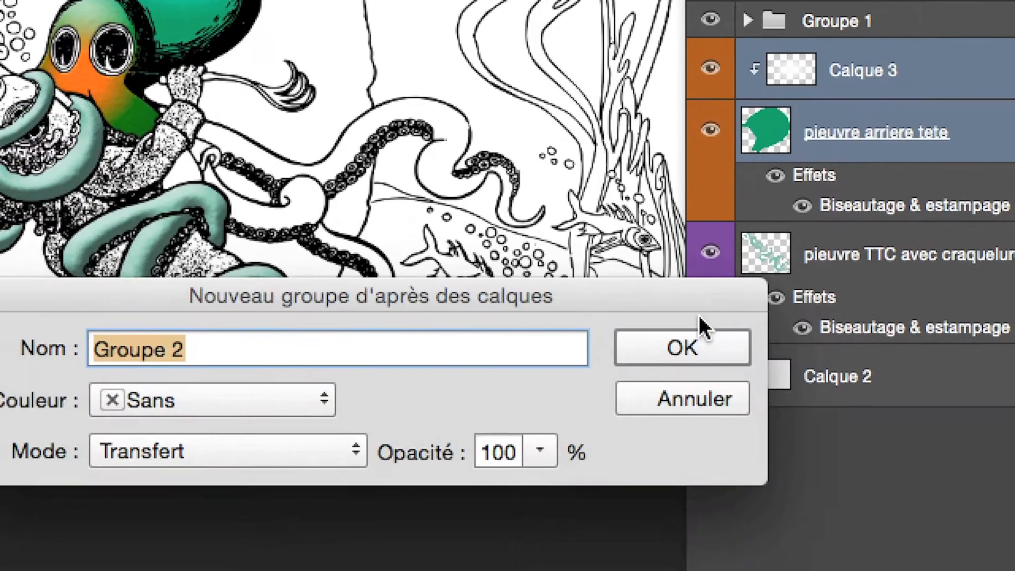
click(470, 545)
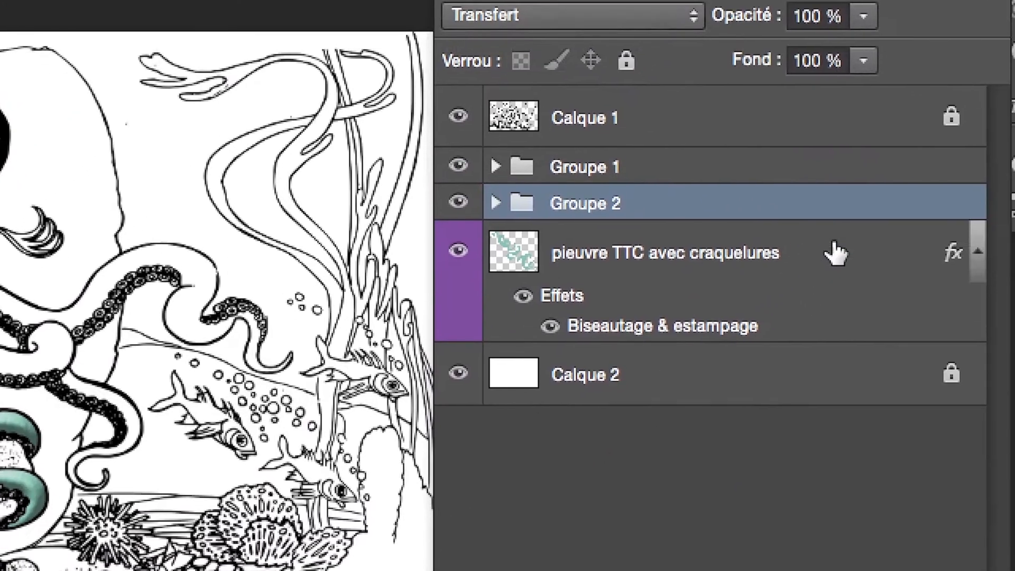
Put the pieuvre TTC avec craquelures layer into its own group and collapse that group
click(836, 252)
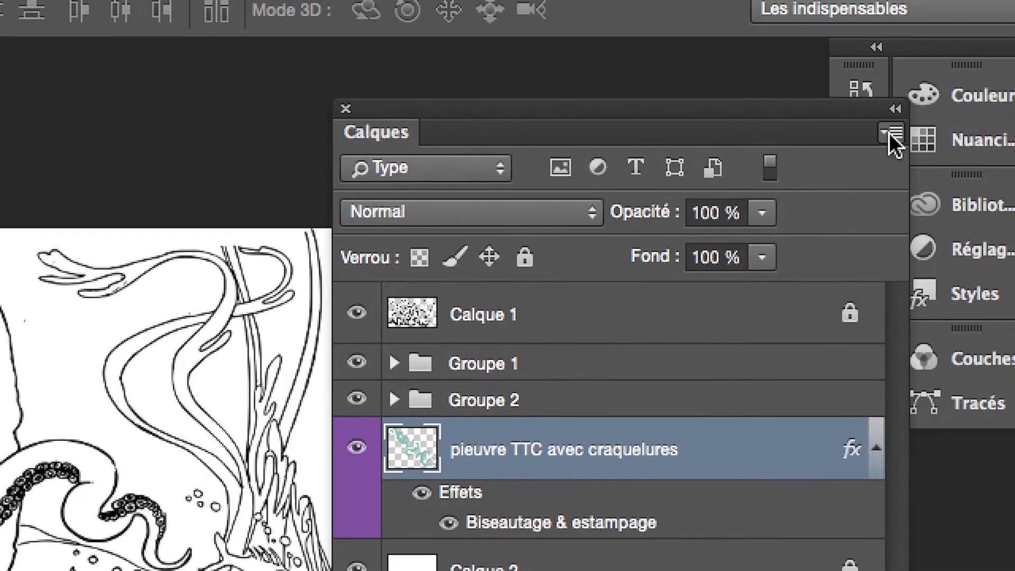
click(891, 133)
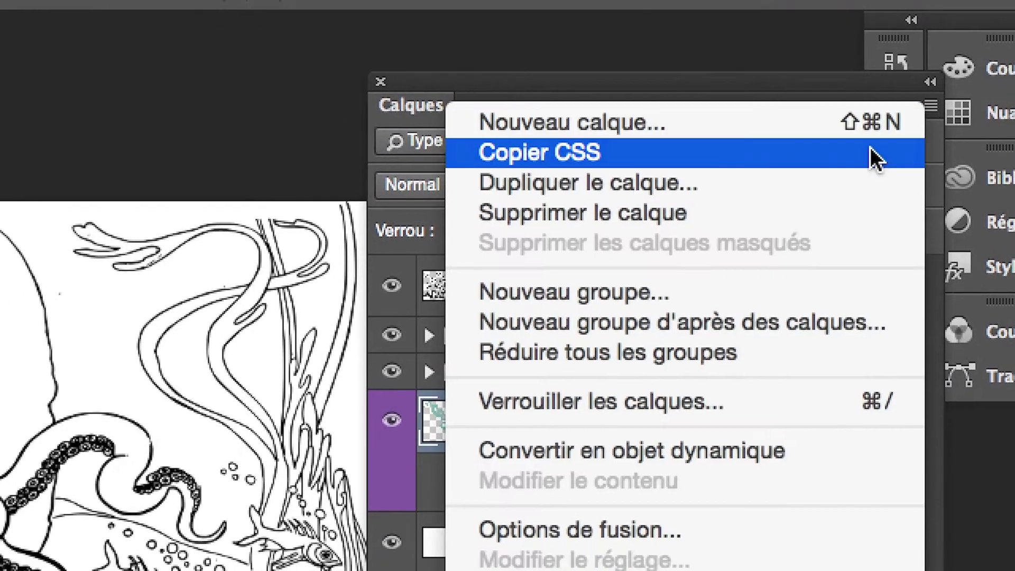
click(783, 356)
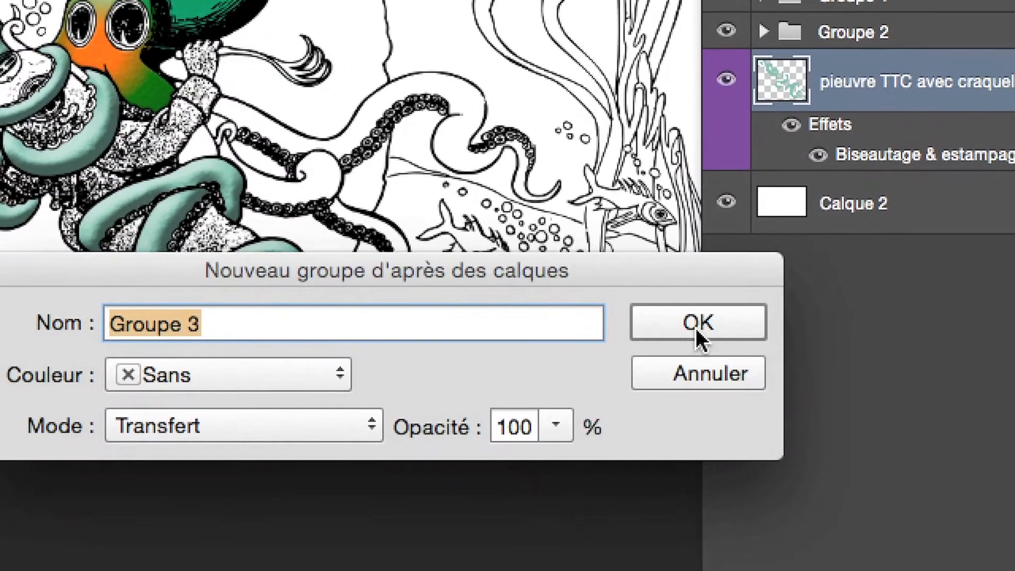
click(557, 462)
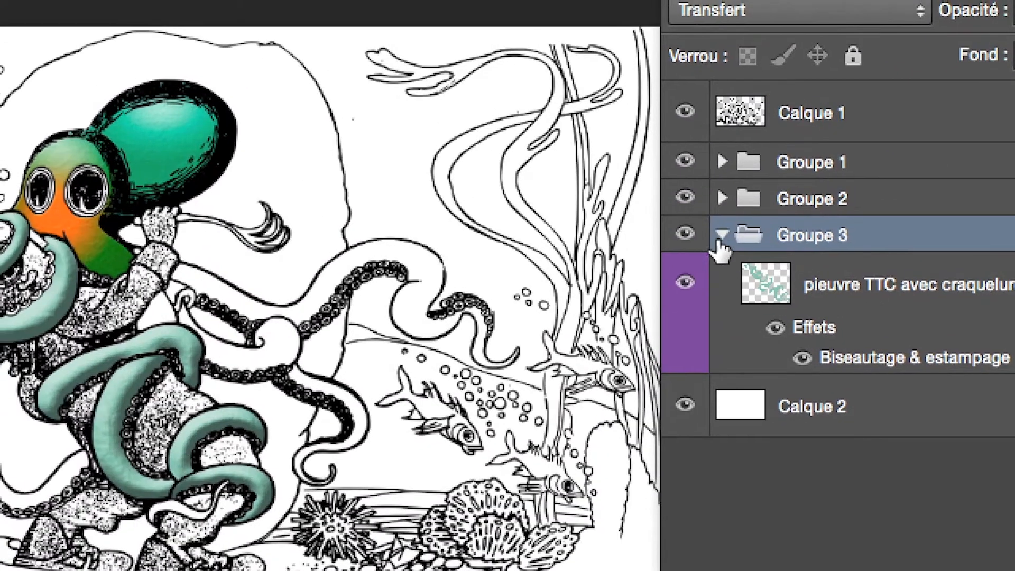
click(721, 237)
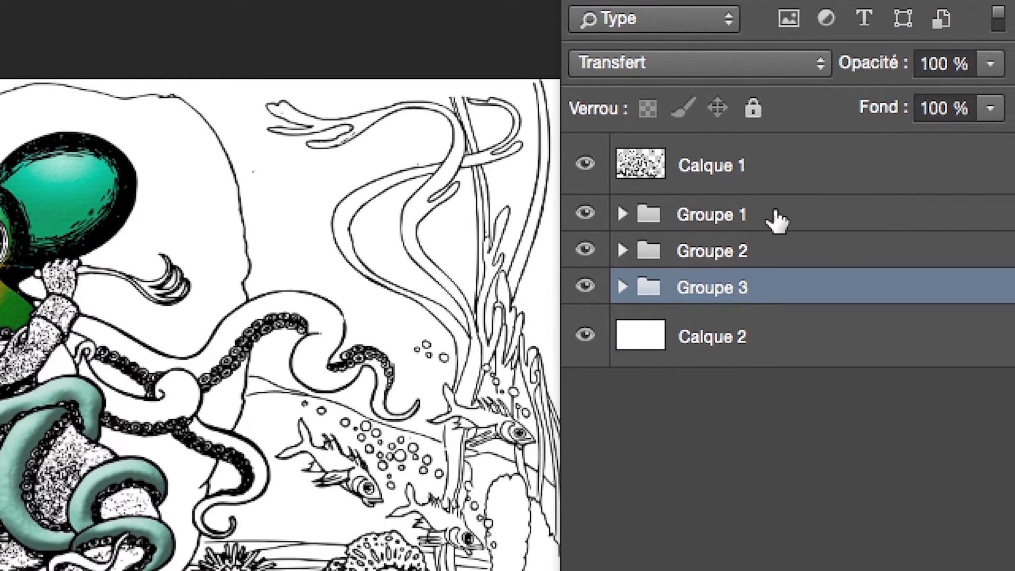
Add a new empty layer directly above Groupe 1
click(777, 221)
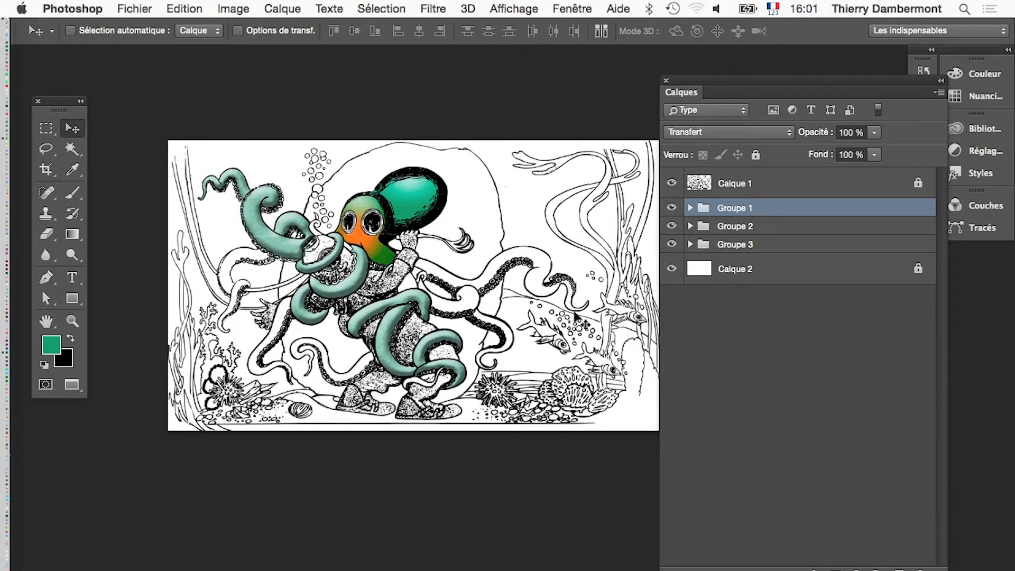
super+click(486, 310)
super+click(486, 310)
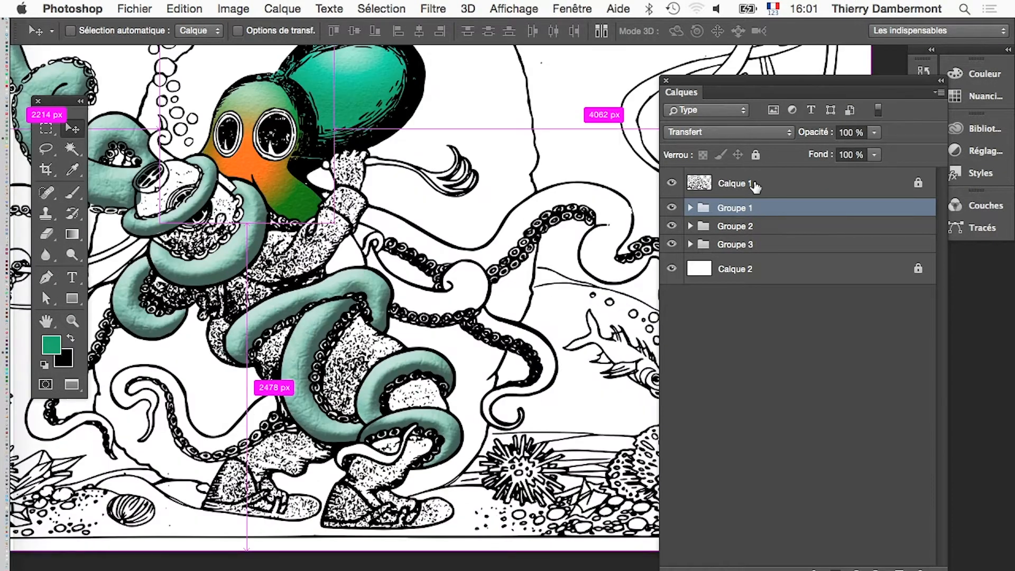
click(901, 569)
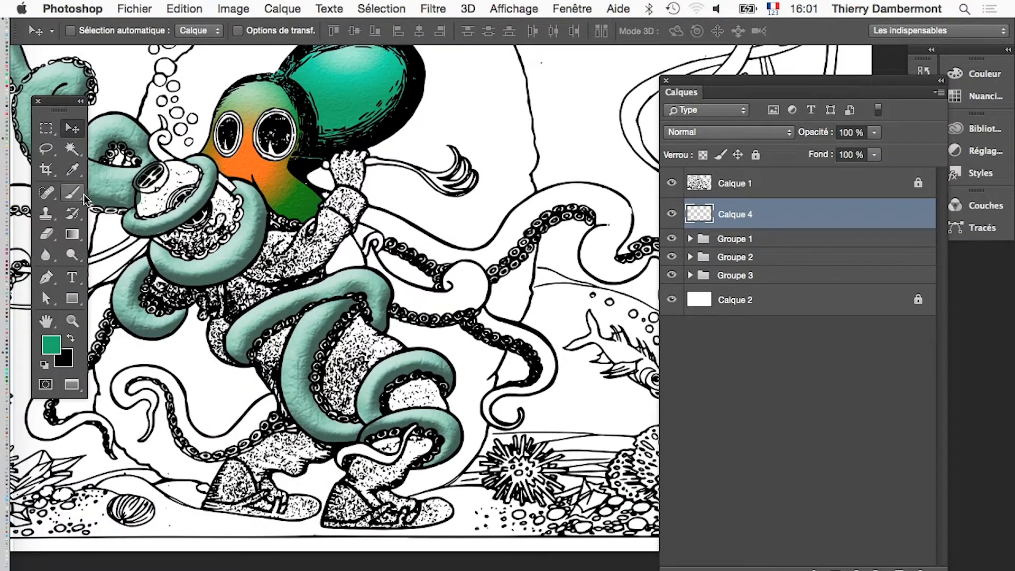
Choose the Brush tool and change the foreground color from green to a golden yellow
click(72, 193)
mouse_move(390, 325)
mouse_down()
mouse_move(417, 327)
mouse_move(349, 334)
mouse_up()
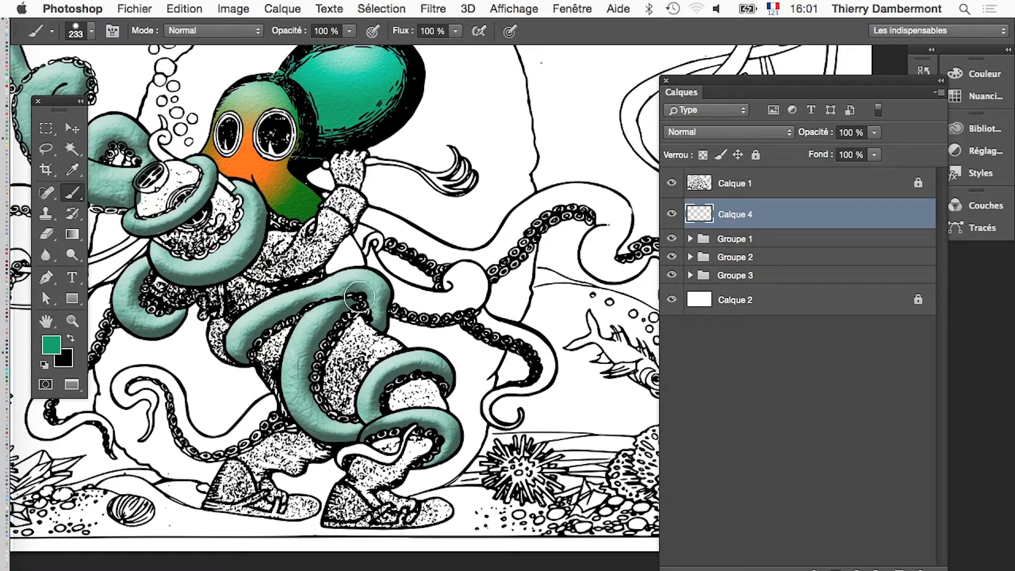
scroll(460, 257, up, 3)
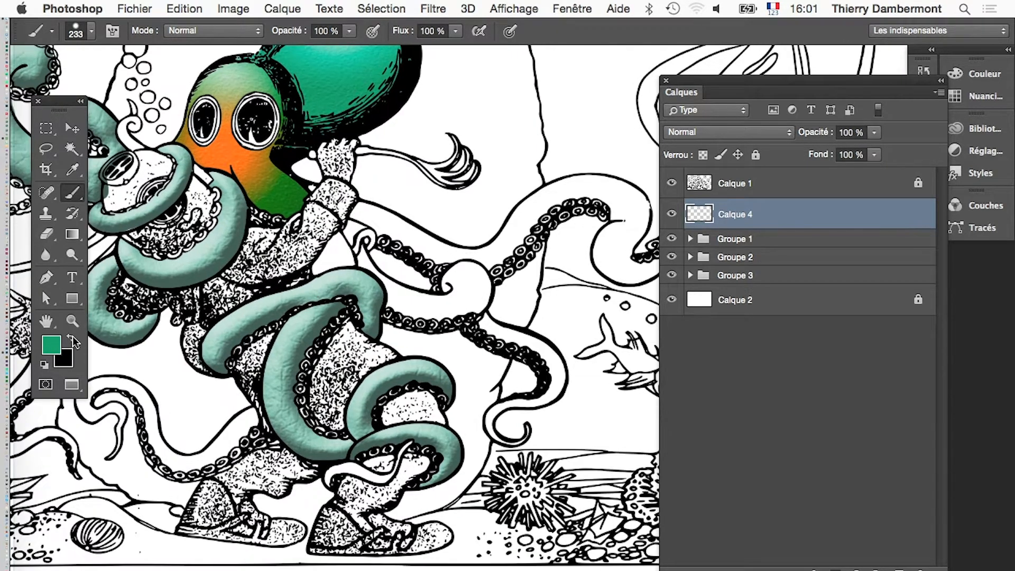
click(55, 349)
drag(496, 318, 508, 233)
click(499, 323)
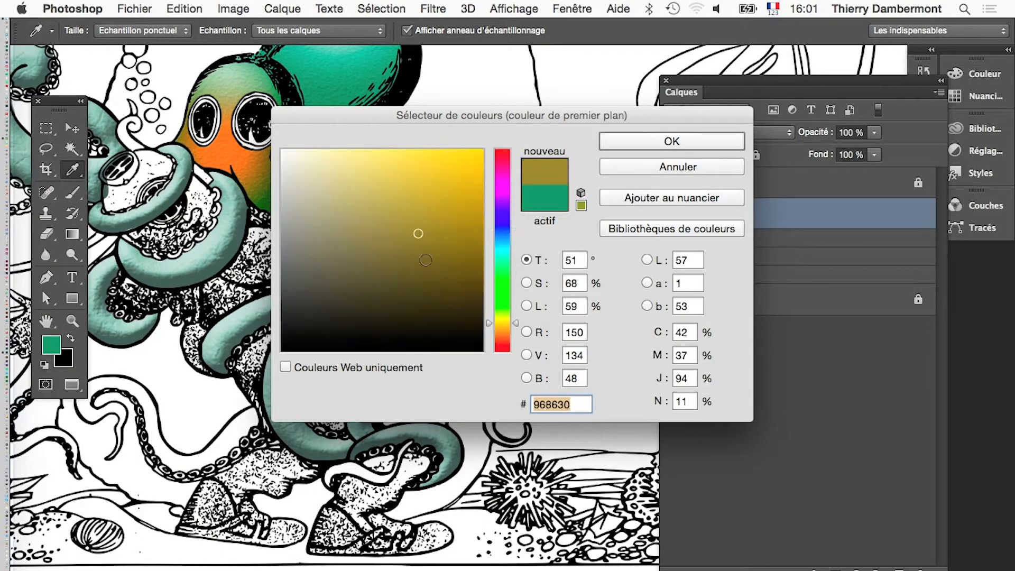
click(421, 186)
click(638, 144)
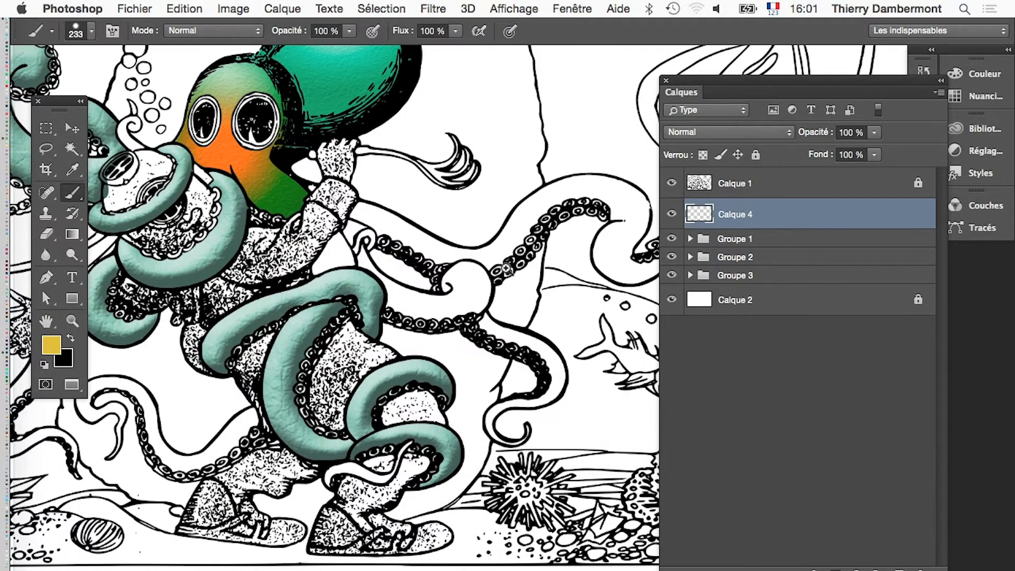
Try to color the long tentacle beneath the raised hand by hand with yellow brush strokes on Calque 4
super+click(506, 270)
super+click(500, 286)
drag(506, 288, 408, 363)
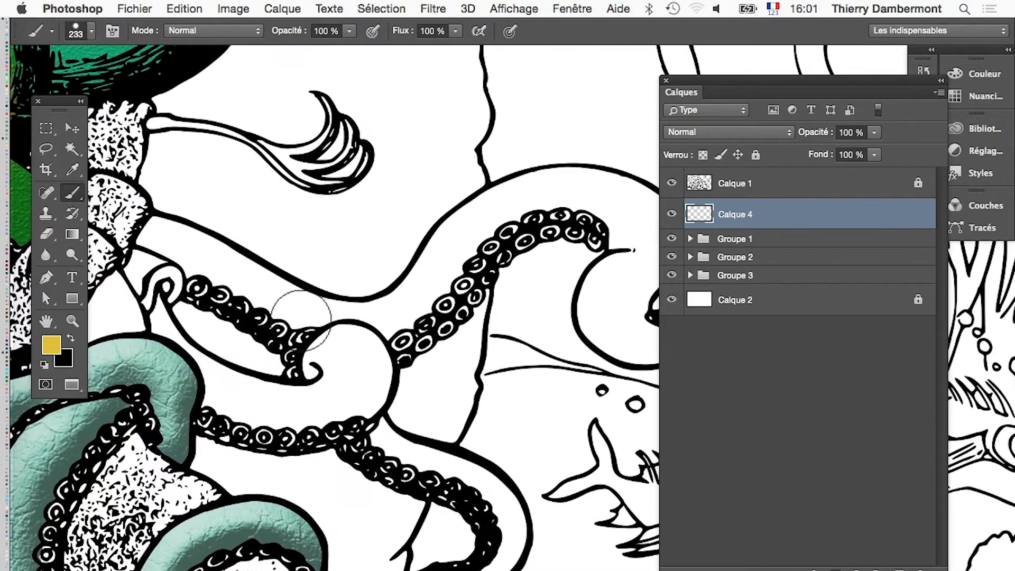
drag(283, 306, 241, 306)
mouse_move(157, 237)
mouse_down()
mouse_move(235, 268)
mouse_move(202, 263)
mouse_move(283, 304)
mouse_up()
mouse_move(242, 273)
mouse_down()
mouse_move(306, 309)
mouse_move(339, 311)
mouse_move(300, 323)
mouse_up()
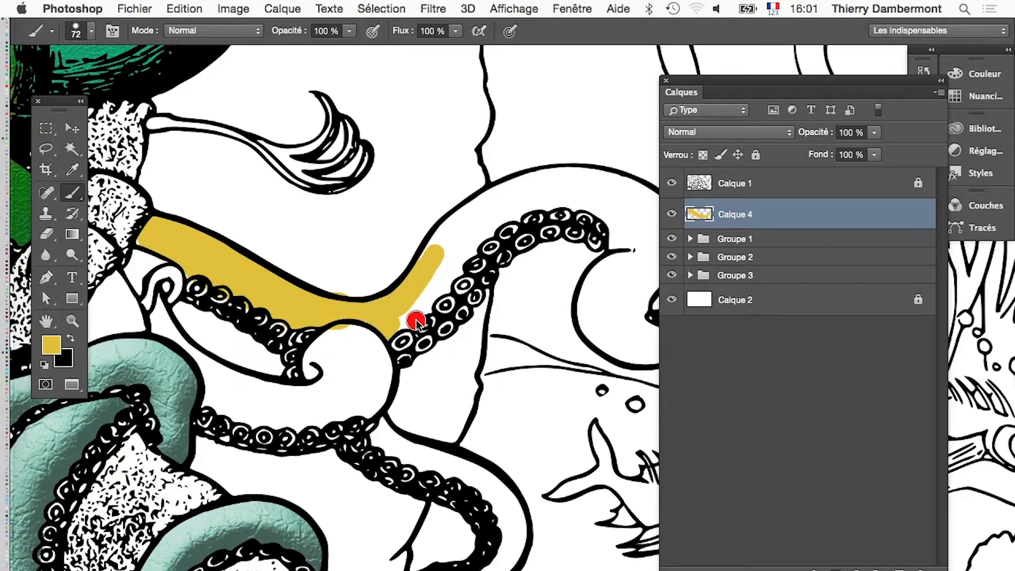
mouse_move(417, 322)
mouse_down()
mouse_move(462, 250)
mouse_move(420, 294)
mouse_move(461, 235)
mouse_move(426, 269)
mouse_move(449, 235)
mouse_move(517, 187)
mouse_up()
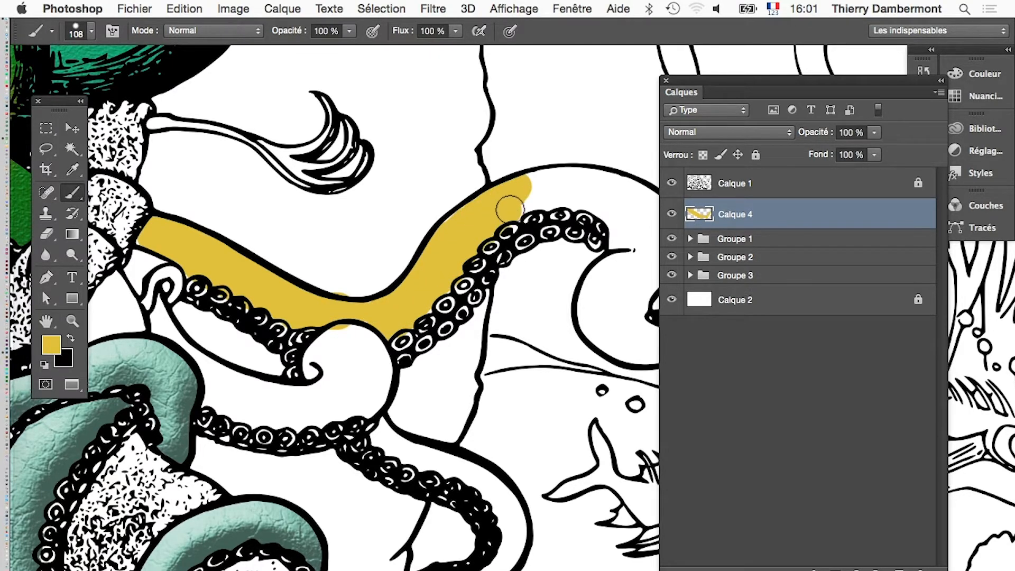
mouse_move(501, 251)
mouse_down()
mouse_move(312, 349)
mouse_move(283, 351)
mouse_up()
drag(297, 300, 301, 290)
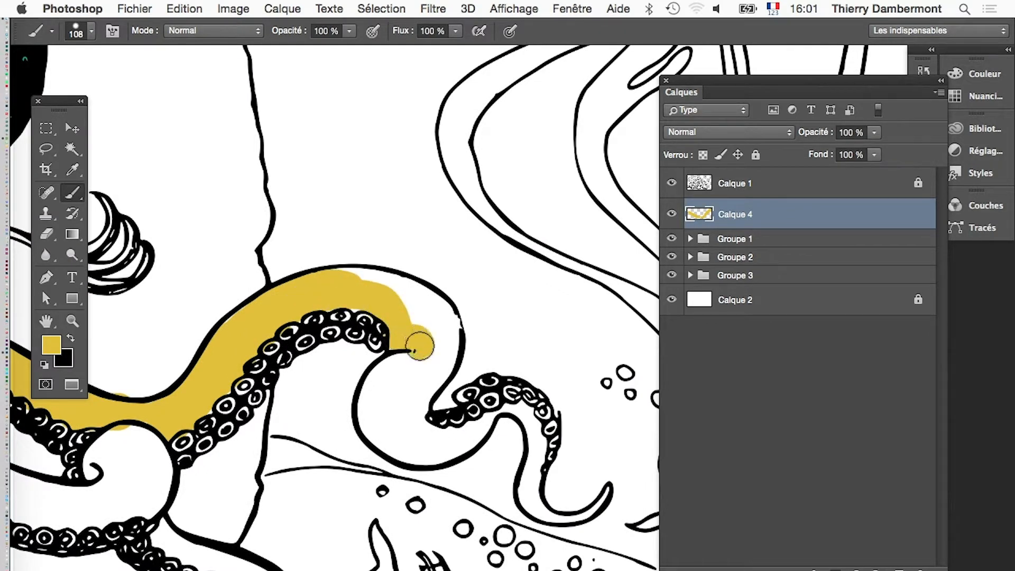
Undo all the yellow brush strokes on Calque 4
key(super+alt+z)
key(super+alt+z)
key(super+alt+z)
key(super+alt+z)
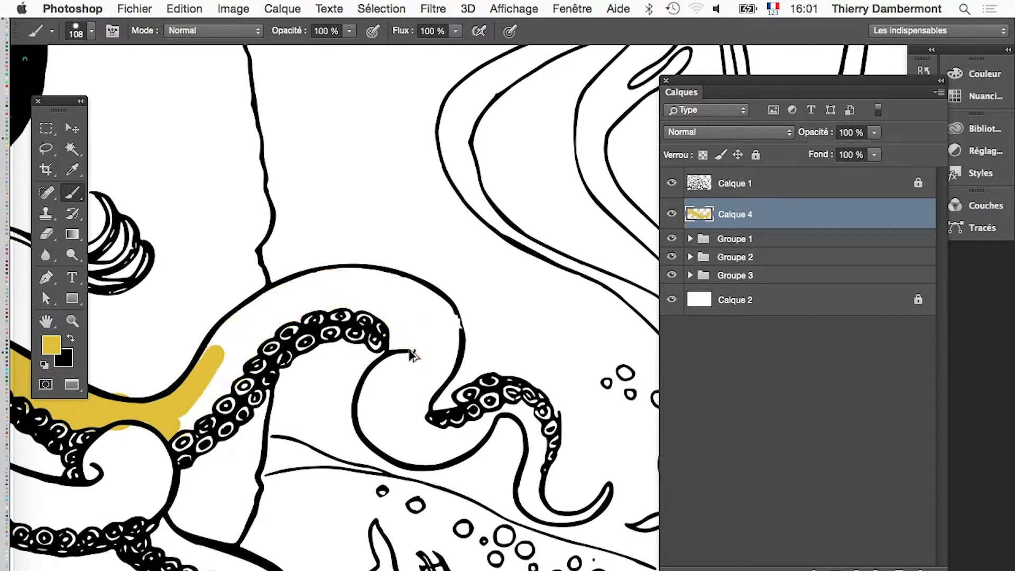
Select the white interior of the long tentacle with the Magic Wand and expand the selection by 2 pixels
alt+super+click(338, 380)
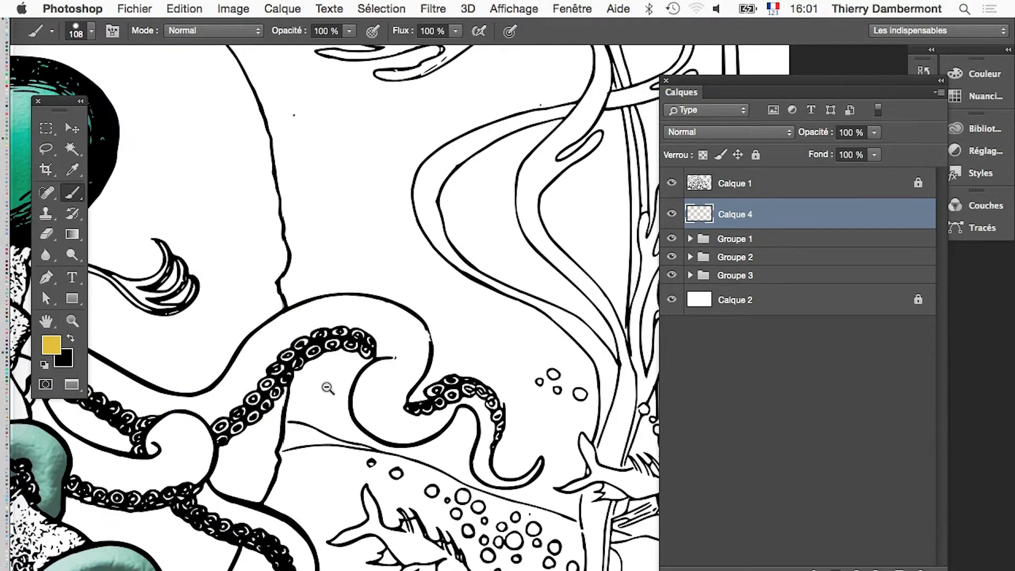
alt+super+click(328, 385)
click(76, 153)
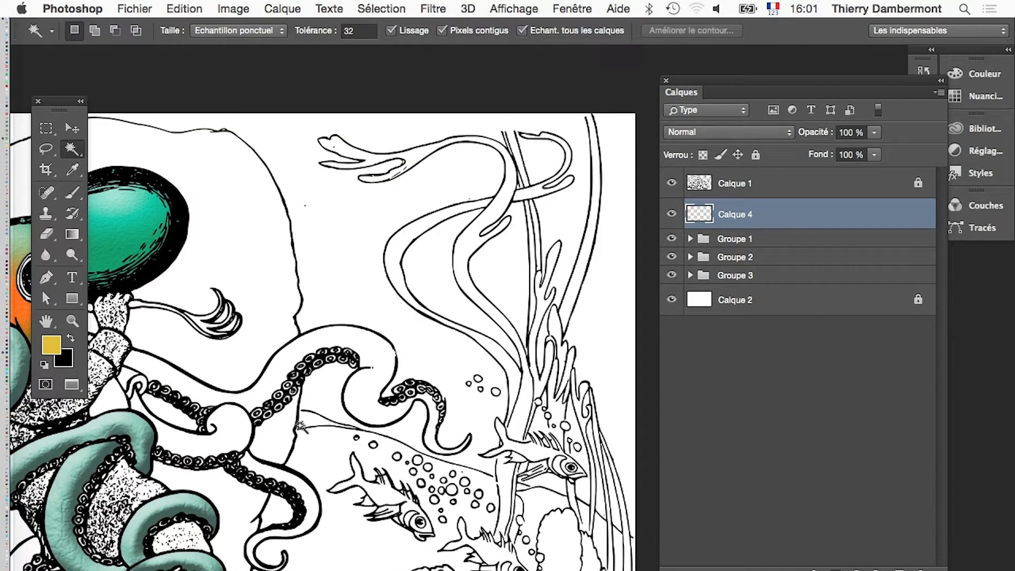
click(264, 386)
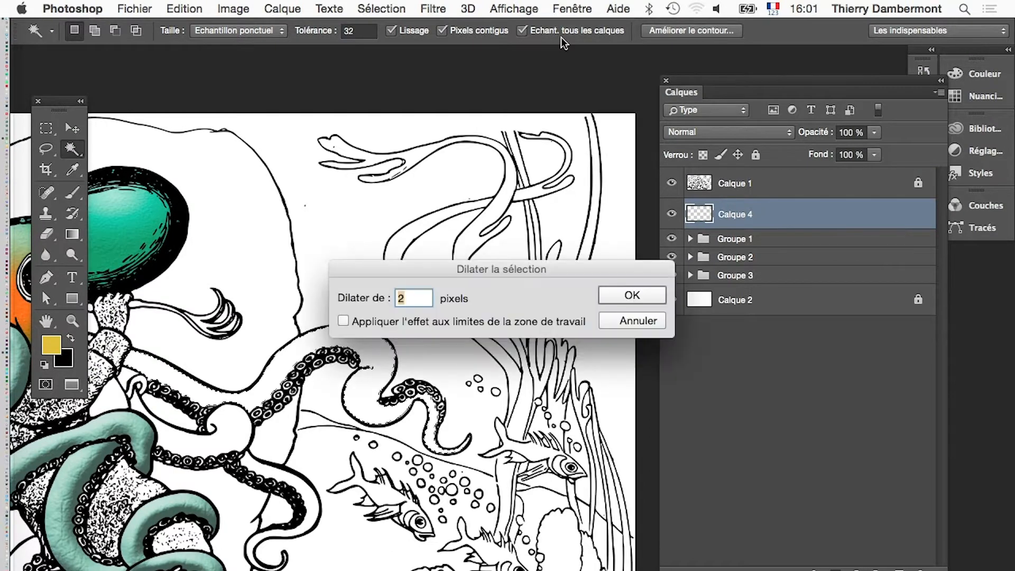
click(623, 299)
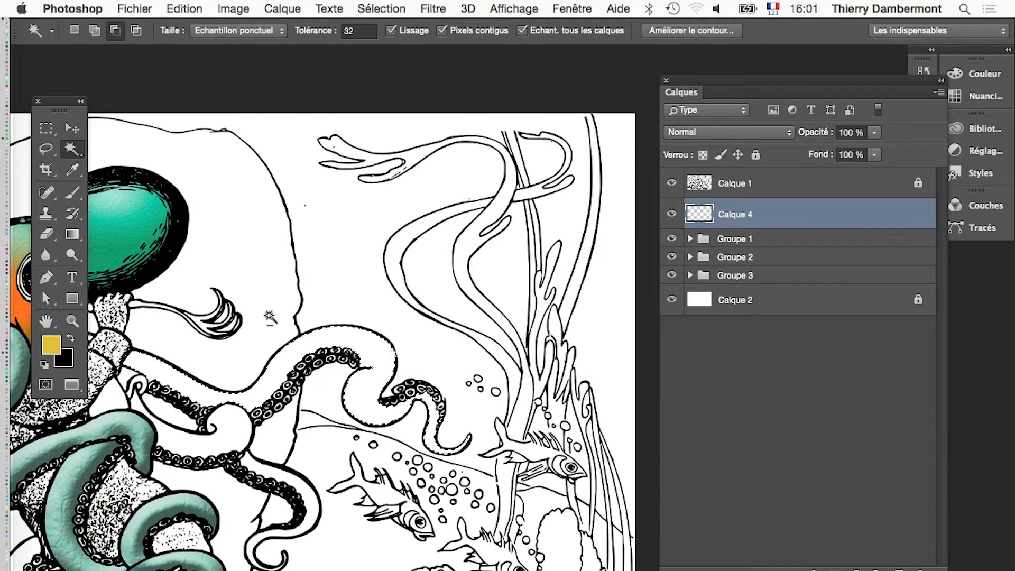
Check the expanded selection's edges, fill it with the yellow foreground color on Calque 4, and deselect
scroll(269, 316, up, 6)
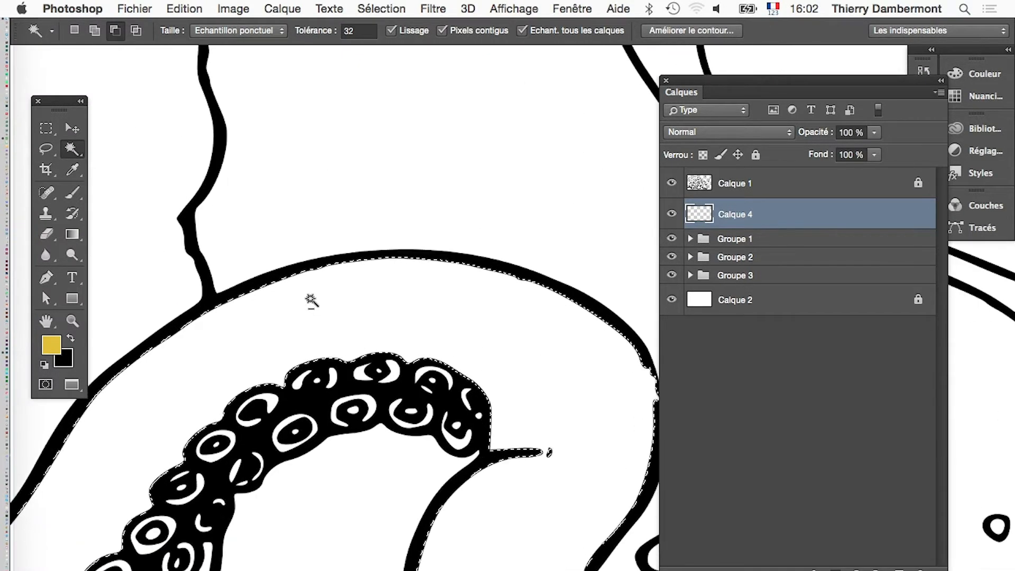
scroll(311, 301, down, 4)
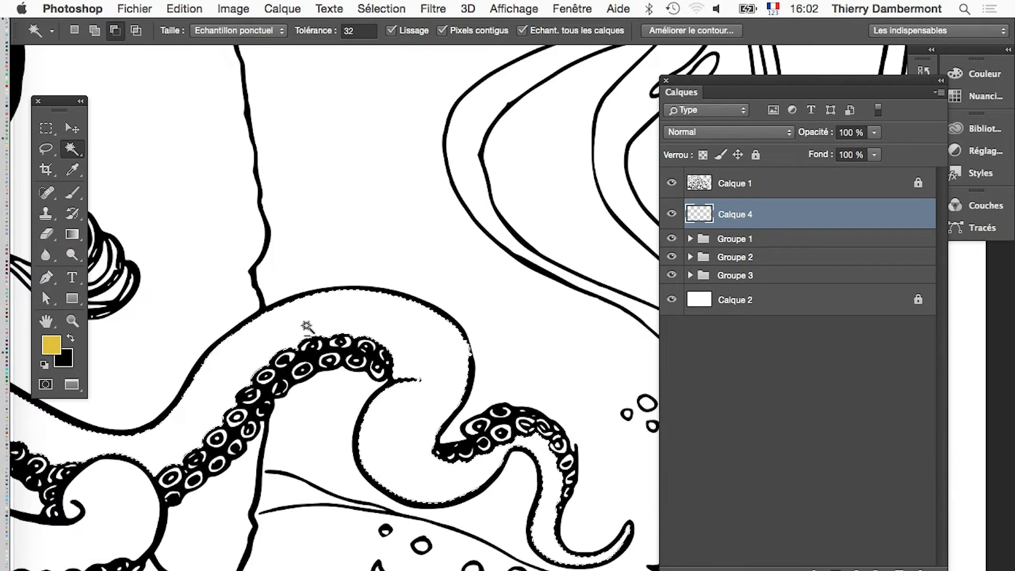
key(alt+BackSpace)
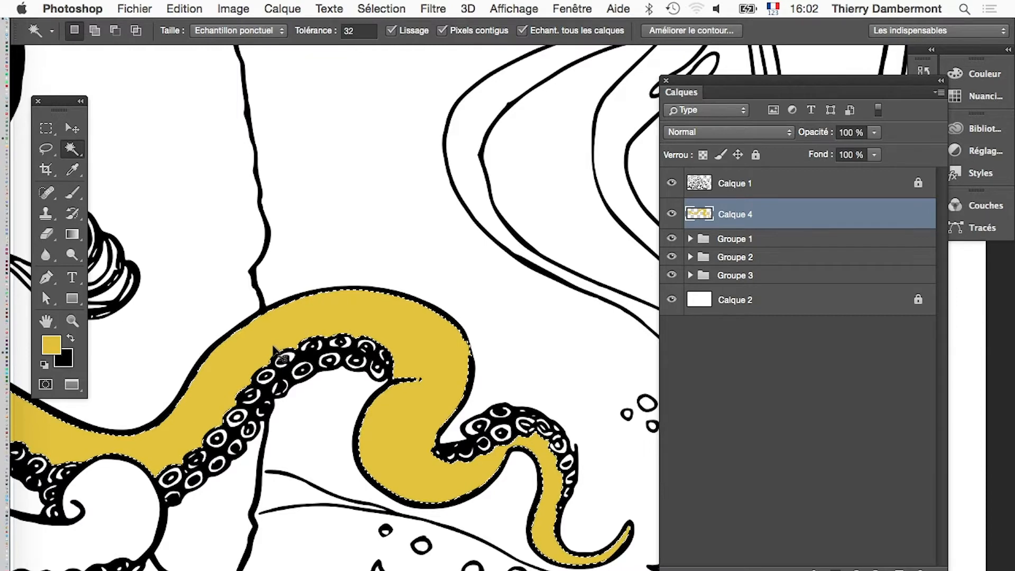
key(super+d)
Select the white interior of the curled lower tentacle with the Magic Wand, expand it by 2 pixels, fill it yellow, and deselect
mouse_move(317, 506)
mouse_down()
mouse_move(482, 414)
mouse_move(589, 330)
mouse_up()
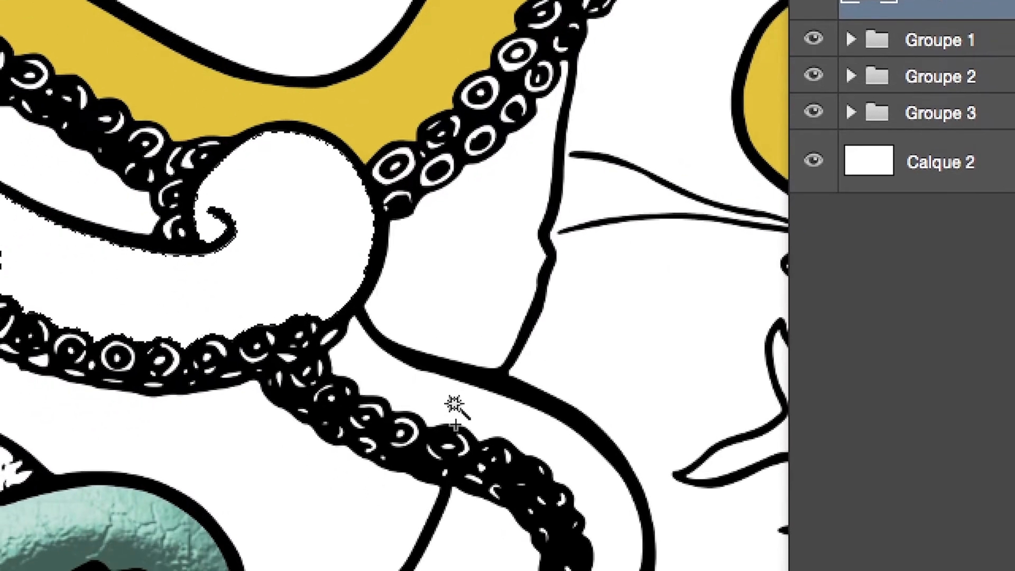
click(453, 404)
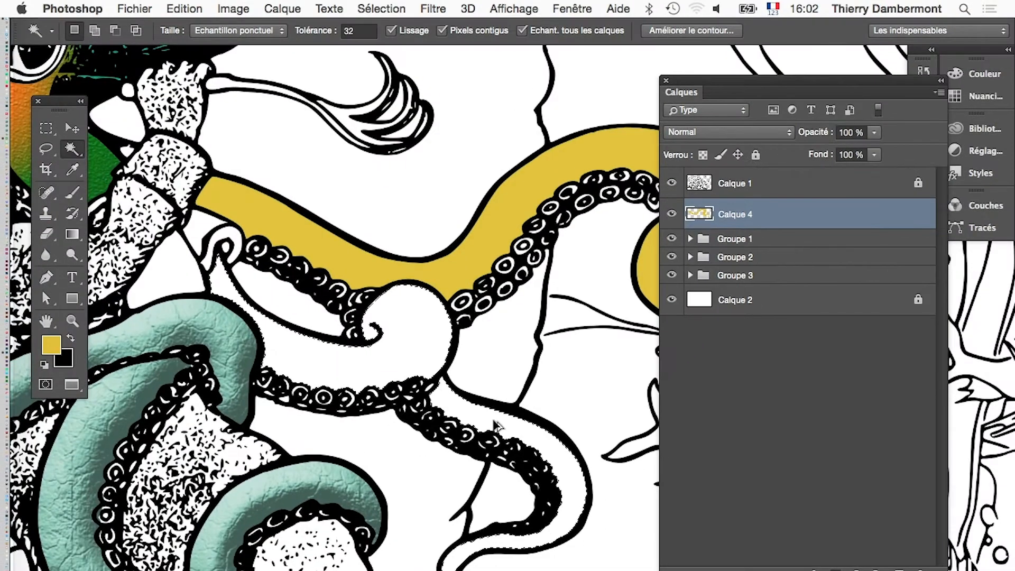
key(F2)
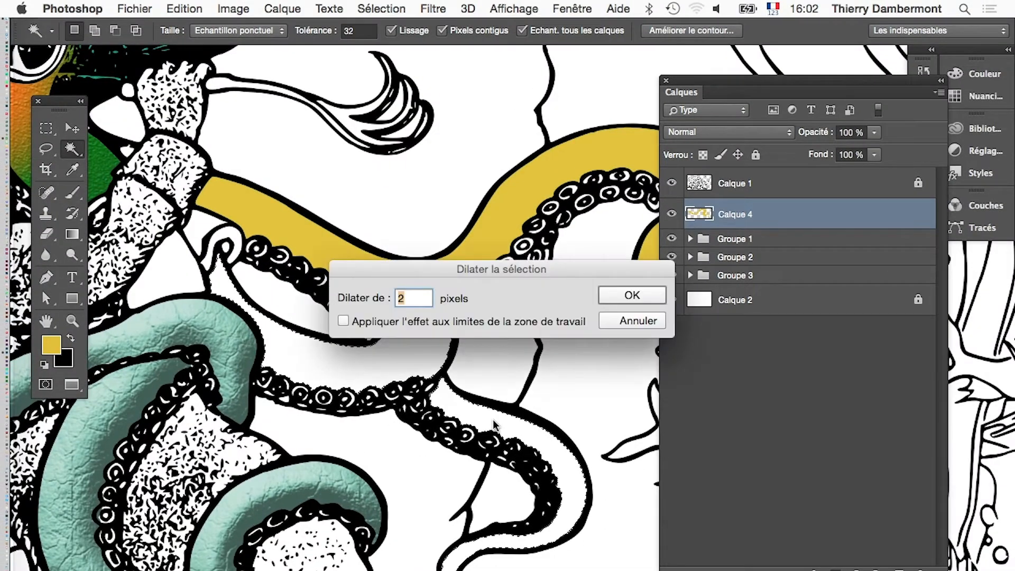
key(Return)
key(alt+BackSpace)
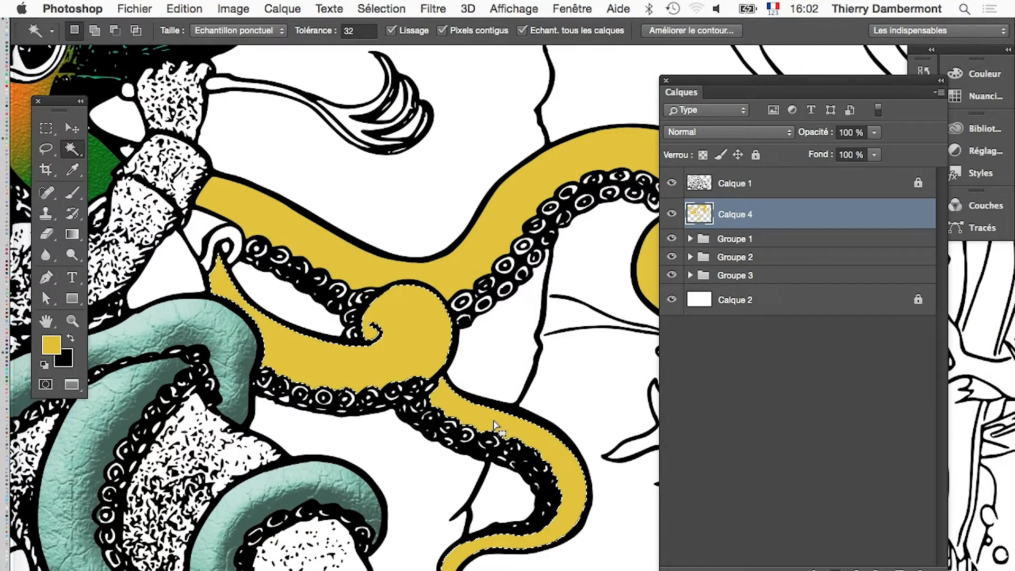
key(super+d)
Recolor the yellow tentacles on Calque 4 red using Hue/Saturation with a hue of -42
alt+click(538, 428)
alt+click(559, 446)
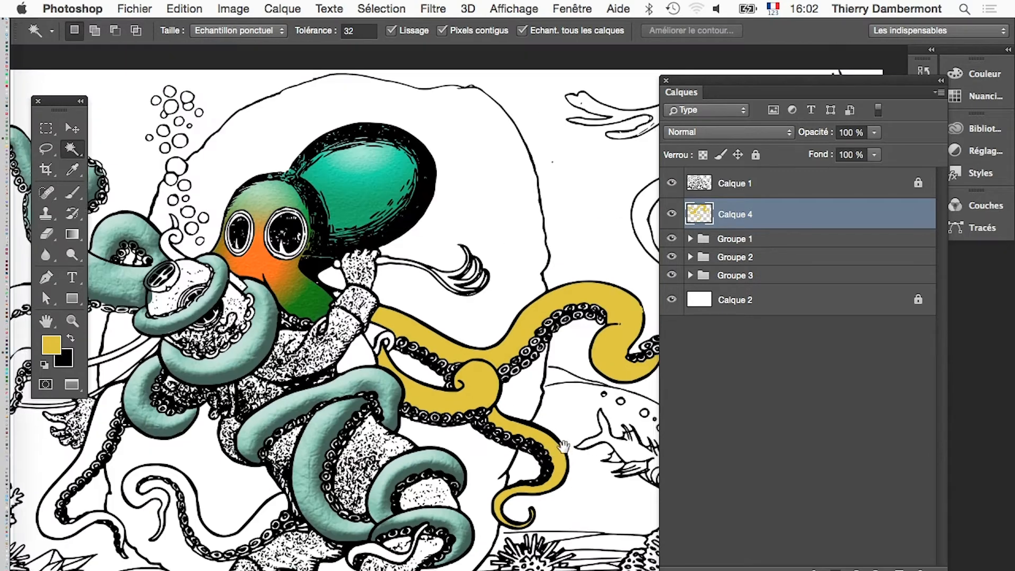
drag(562, 447, 482, 382)
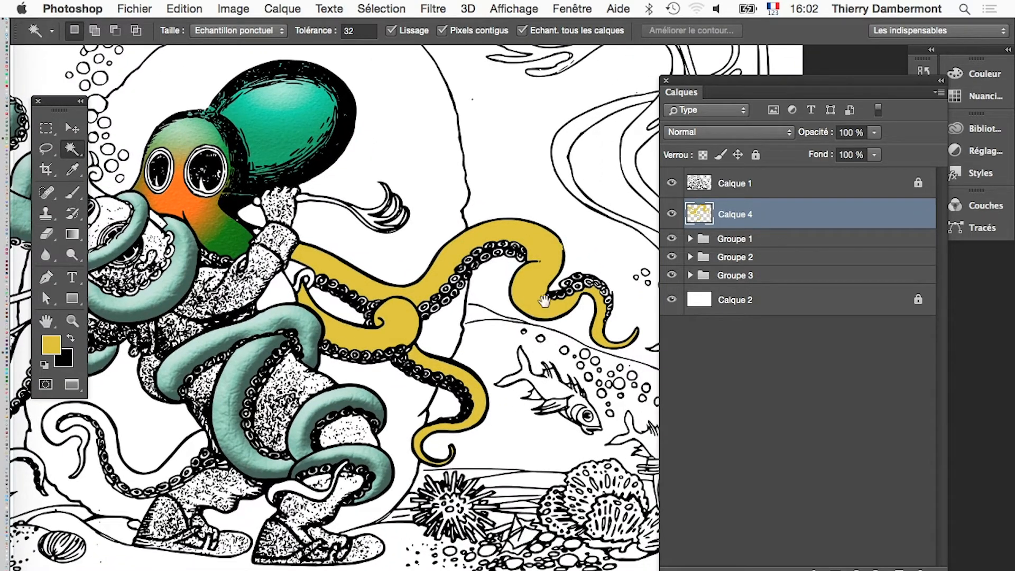
drag(544, 301, 504, 298)
key(super+u)
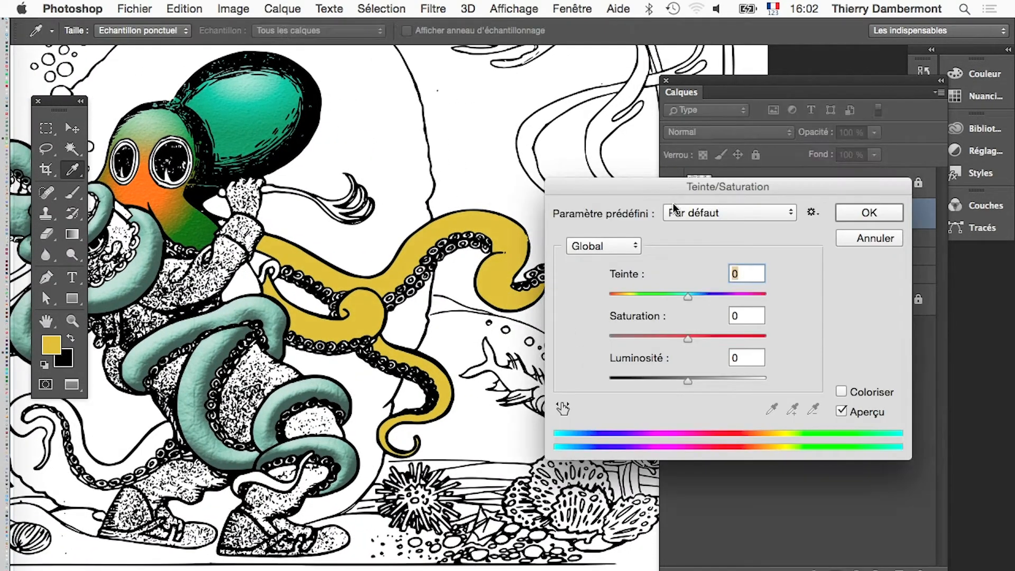
drag(679, 300, 664, 300)
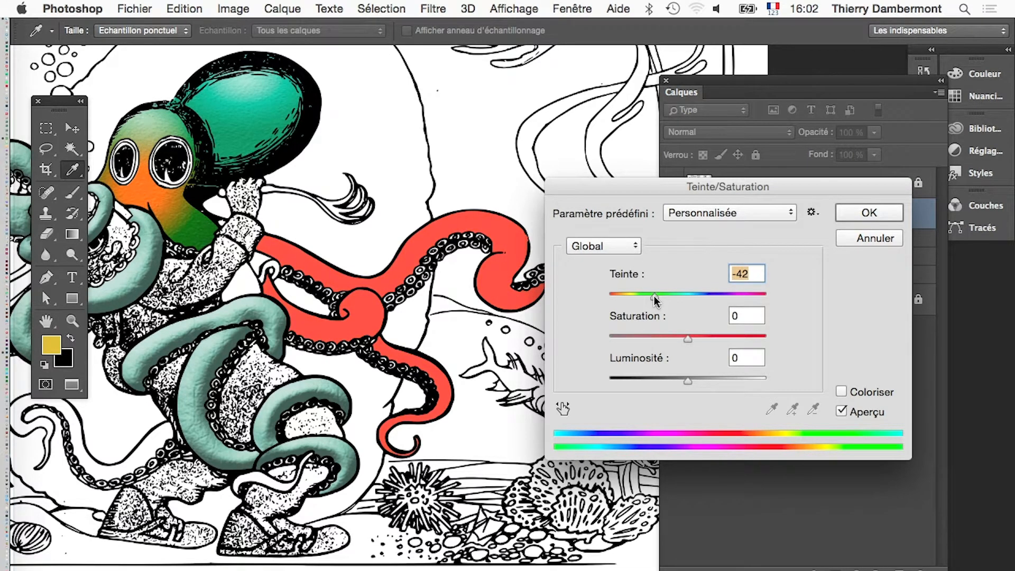
click(846, 213)
key(w)
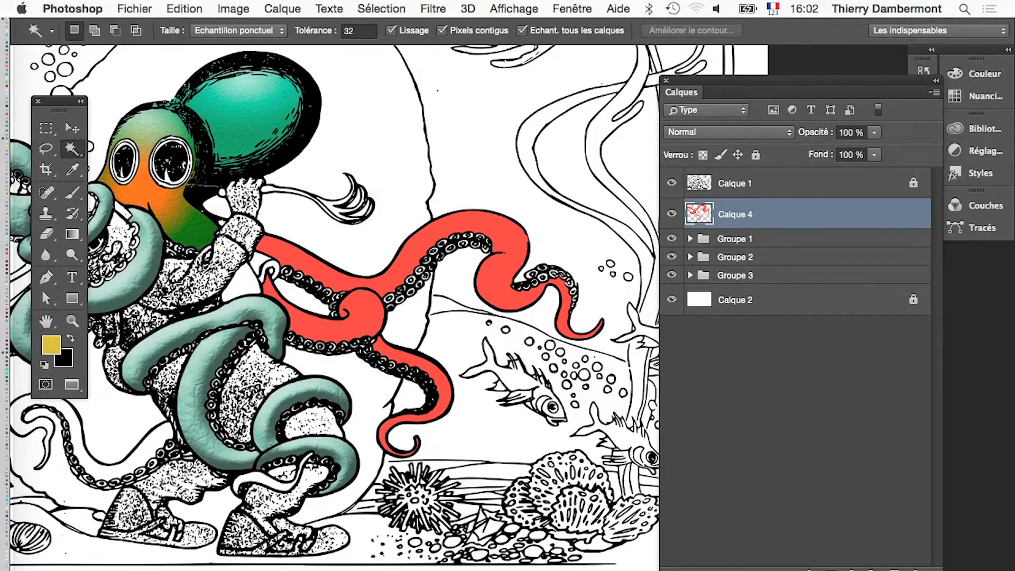
Rename the Calque 4 layer as TTC rouges
drag(938, 570, 884, 332)
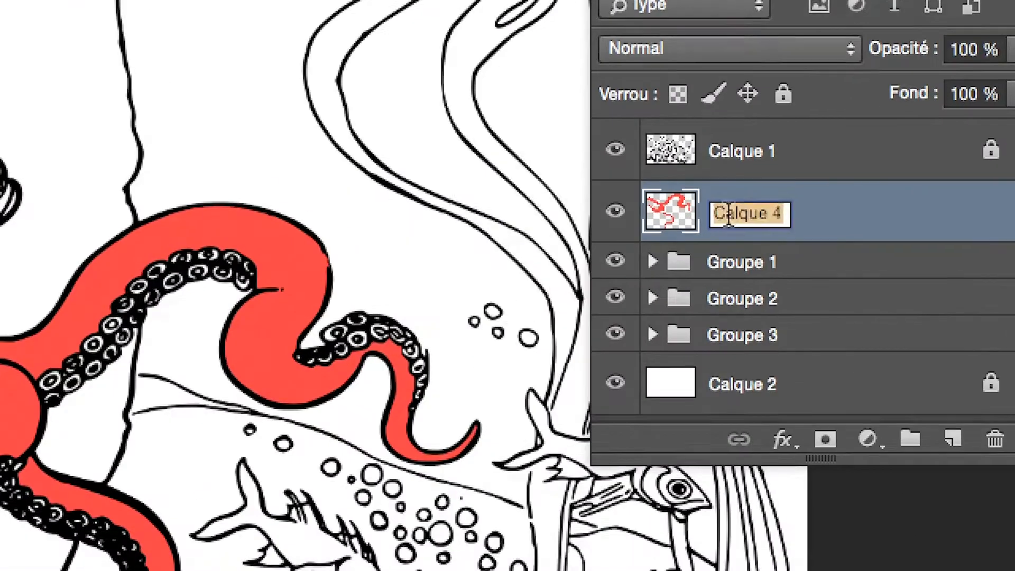
text(t)
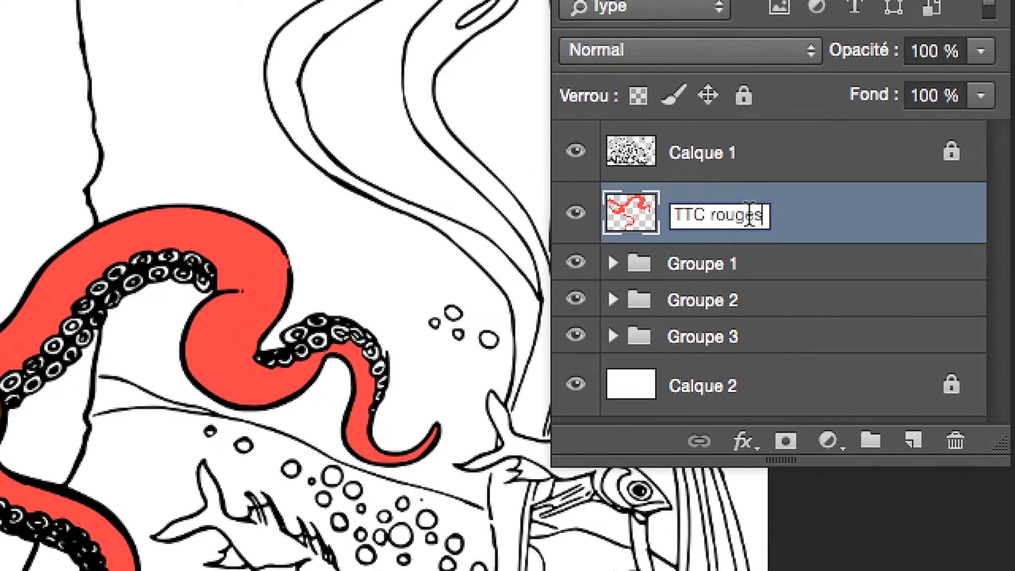
click(834, 217)
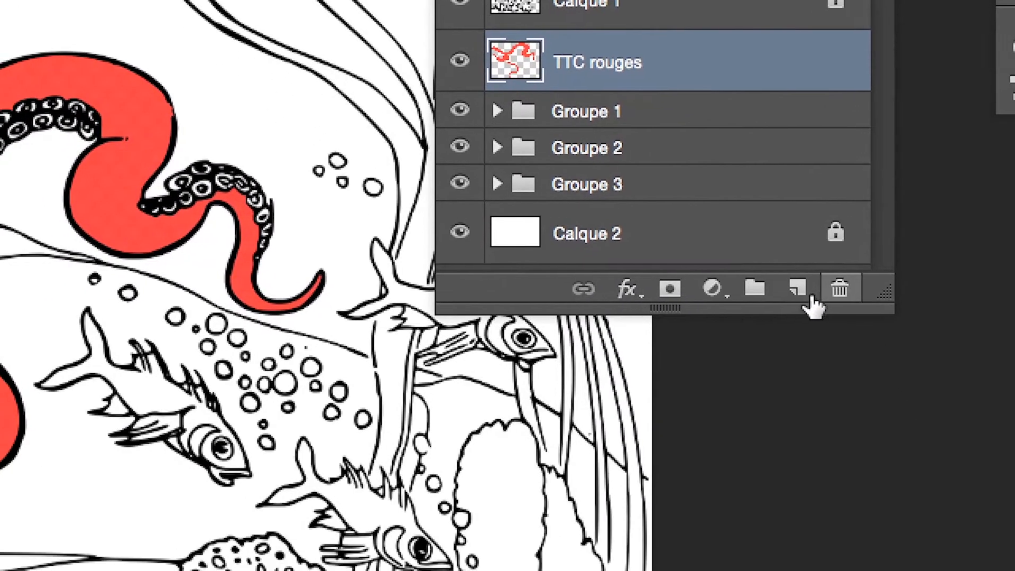
Add two new layers above TTC rouges and clip both of them to it
click(862, 415)
click(861, 414)
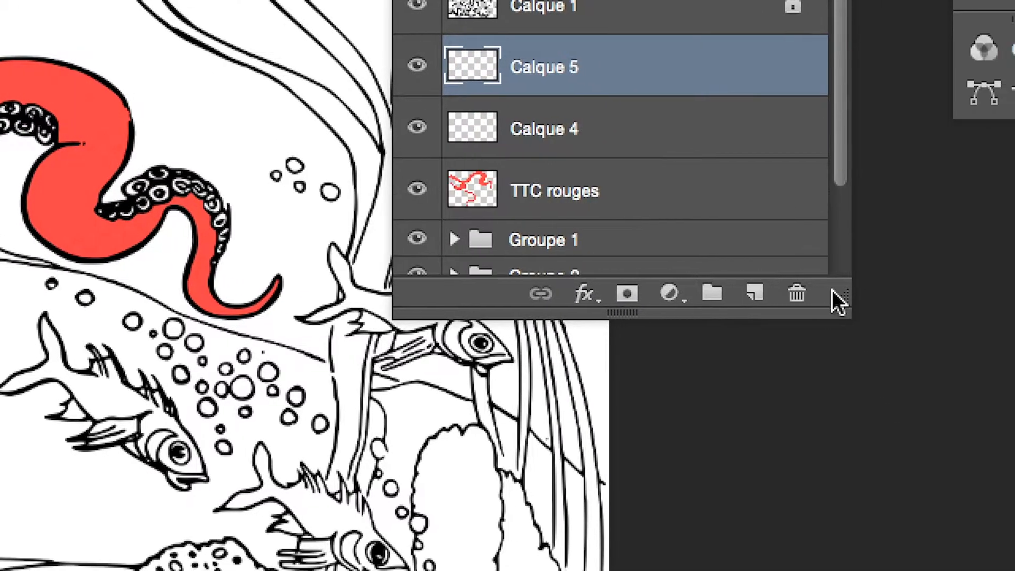
drag(889, 301, 982, 413)
alt+click(773, 241)
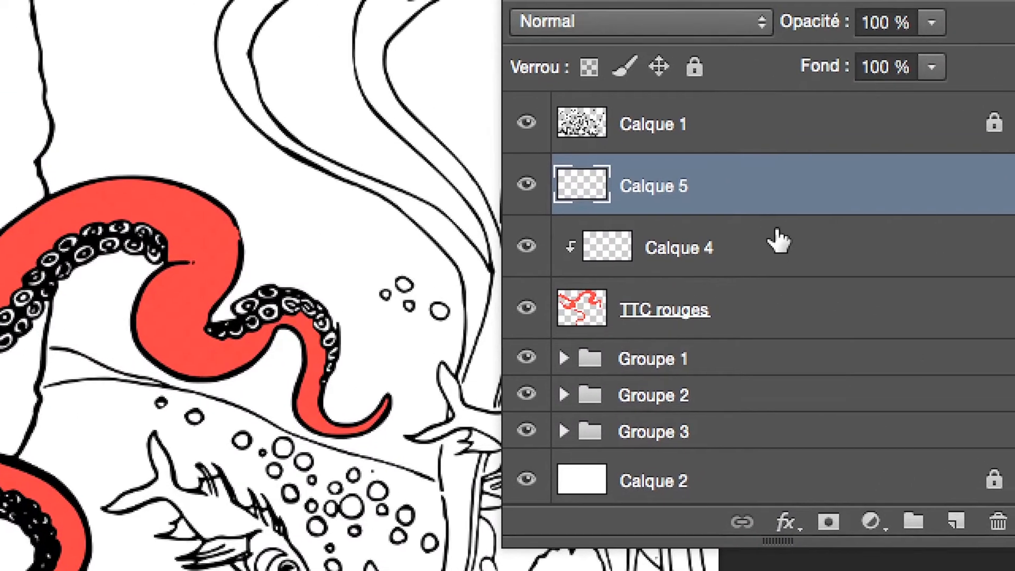
alt+click(781, 187)
Rename the lower clipped layer as ombres and the upper clipped layer as lumières
click(665, 234)
double_click(737, 238)
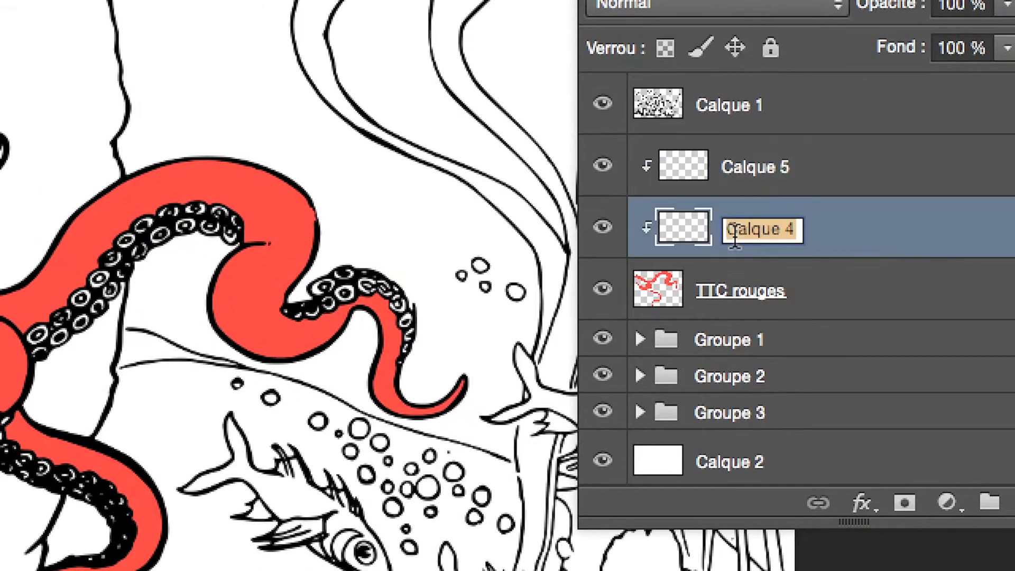
text(cmbres)
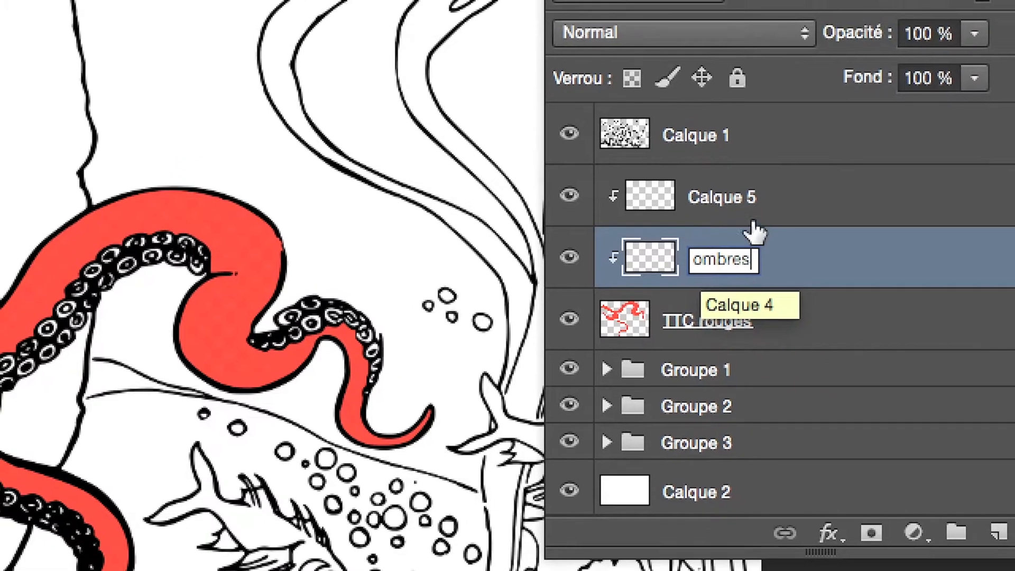
click(698, 169)
double_click(761, 168)
key(BackSpace)
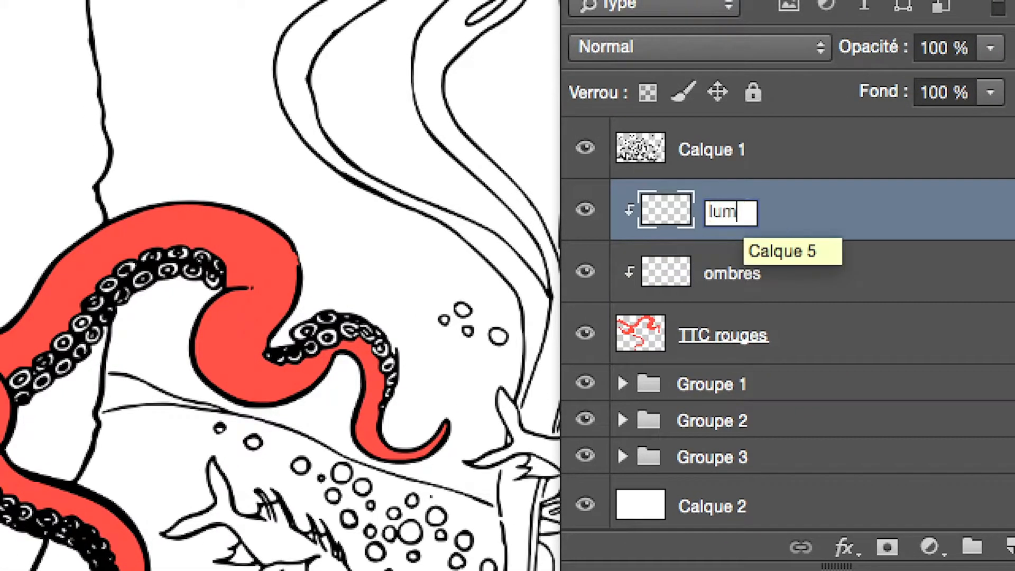
text(lumières)
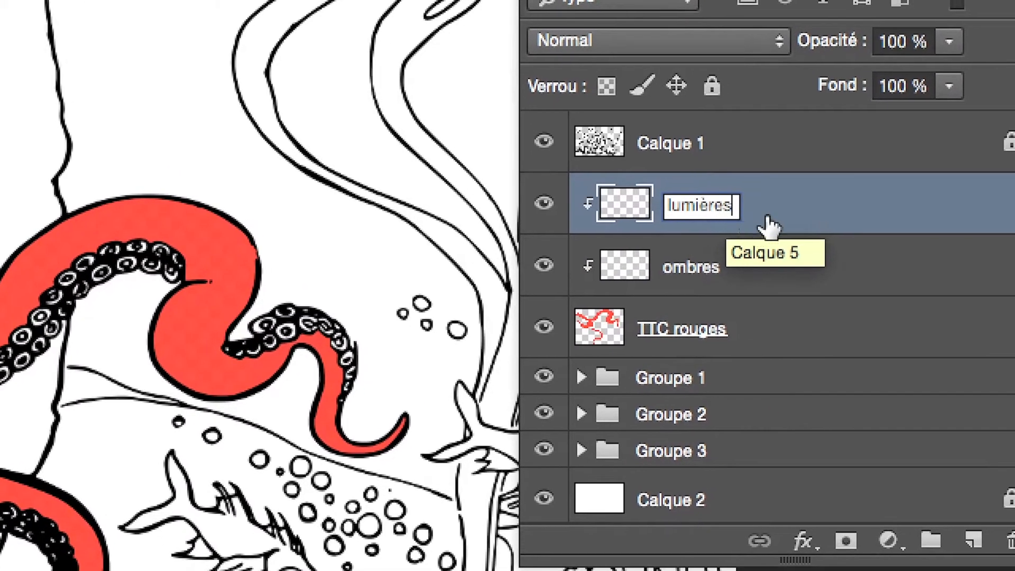
key(Return)
On the ombres layer, paint soft black shadows along the sucker side of the curled lower tentacle with the Brush
click(755, 249)
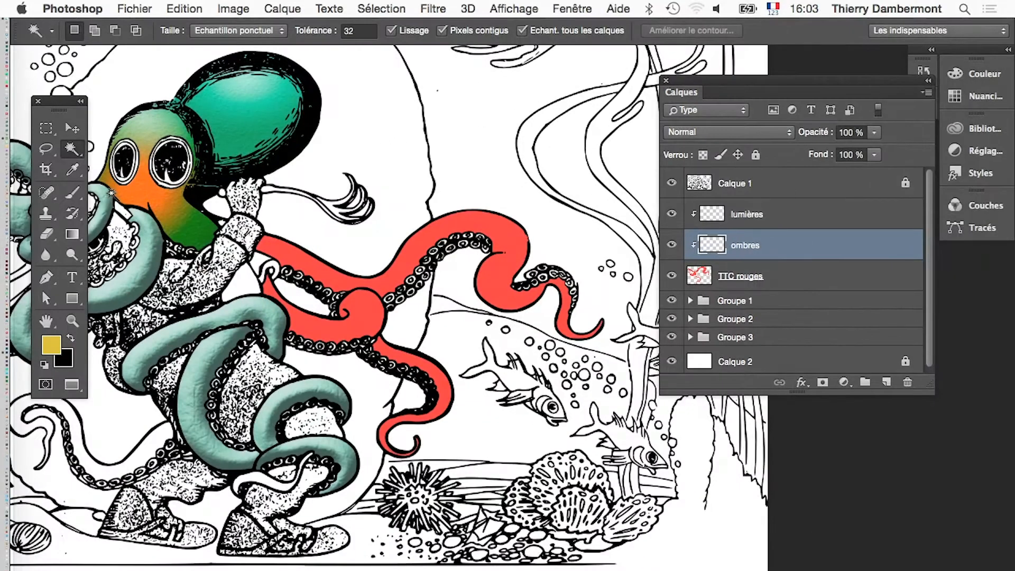
click(74, 193)
mouse_move(466, 364)
mouse_down()
mouse_move(487, 369)
mouse_move(491, 277)
mouse_move(439, 86)
mouse_up()
mouse_move(407, 406)
mouse_down()
mouse_move(375, 380)
mouse_move(384, 364)
mouse_up()
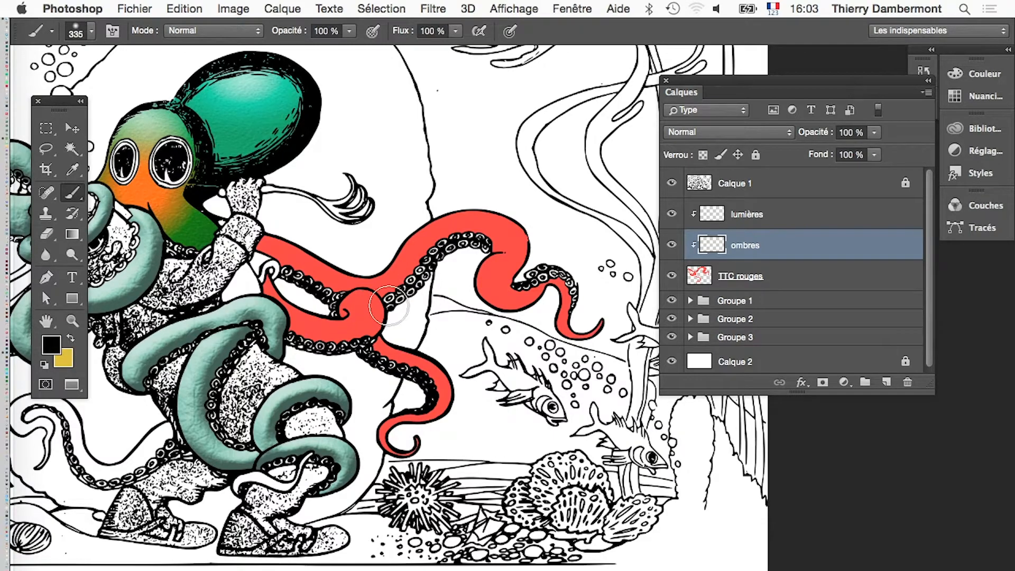
drag(398, 304, 378, 310)
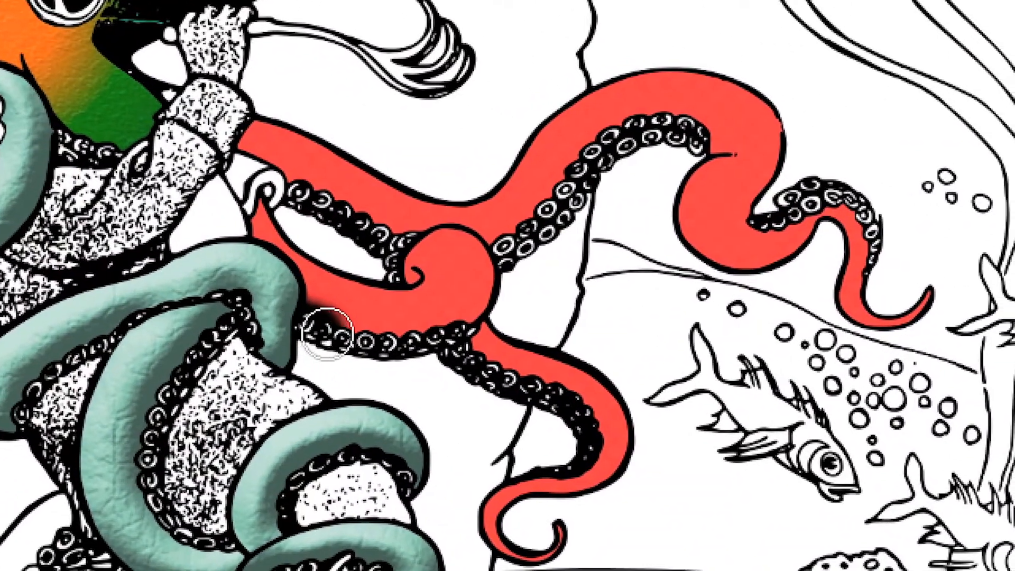
mouse_move(328, 334)
mouse_down()
mouse_move(454, 339)
mouse_move(496, 376)
mouse_up()
mouse_move(389, 348)
mouse_down()
mouse_move(449, 363)
mouse_move(443, 386)
mouse_move(402, 412)
mouse_up()
drag(467, 425, 438, 426)
Paint black shadows on the underside of the long tentacle's rounded loop and its thin tip
scroll(440, 391, up, 3)
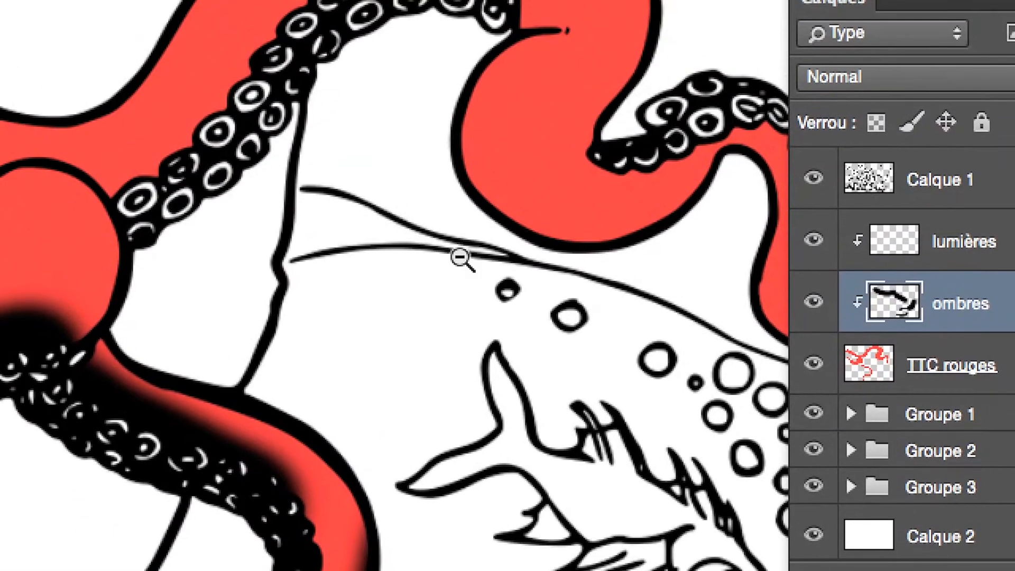
alt+click(601, 210)
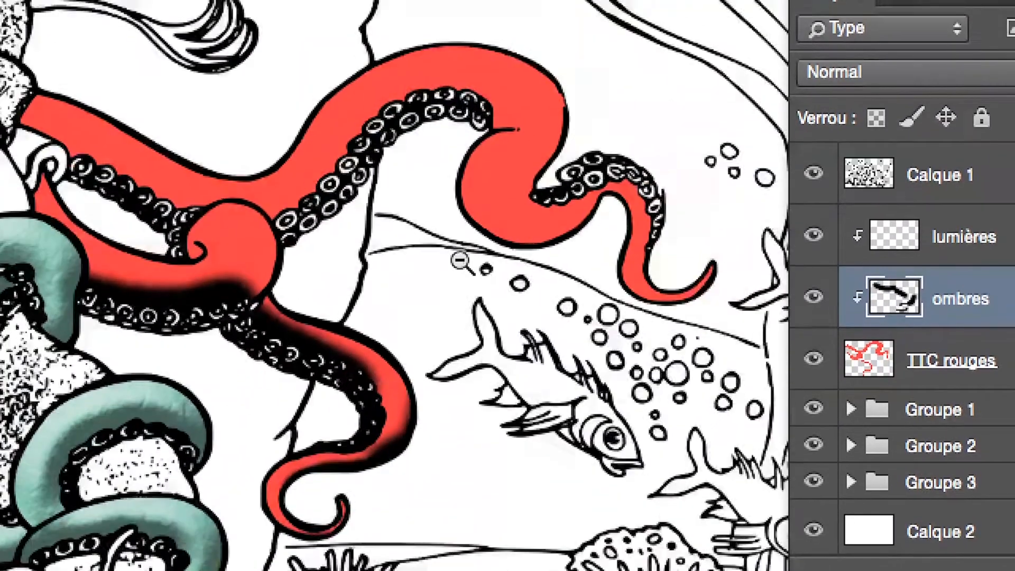
drag(550, 236, 525, 235)
mouse_move(432, 267)
mouse_down()
mouse_move(318, 296)
mouse_move(355, 315)
mouse_up()
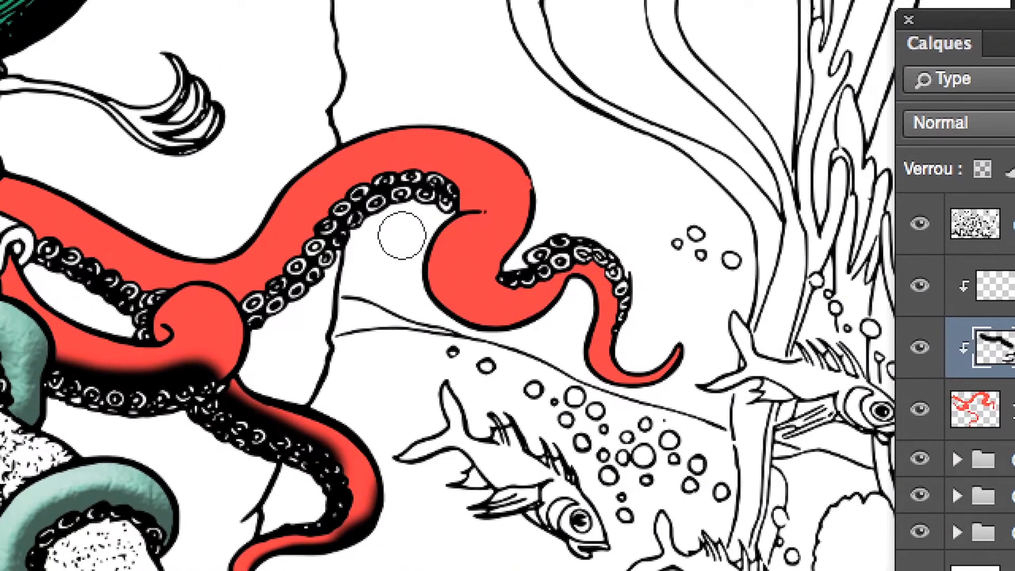
mouse_move(406, 234)
mouse_down()
mouse_move(403, 250)
mouse_move(437, 312)
mouse_move(535, 333)
mouse_up()
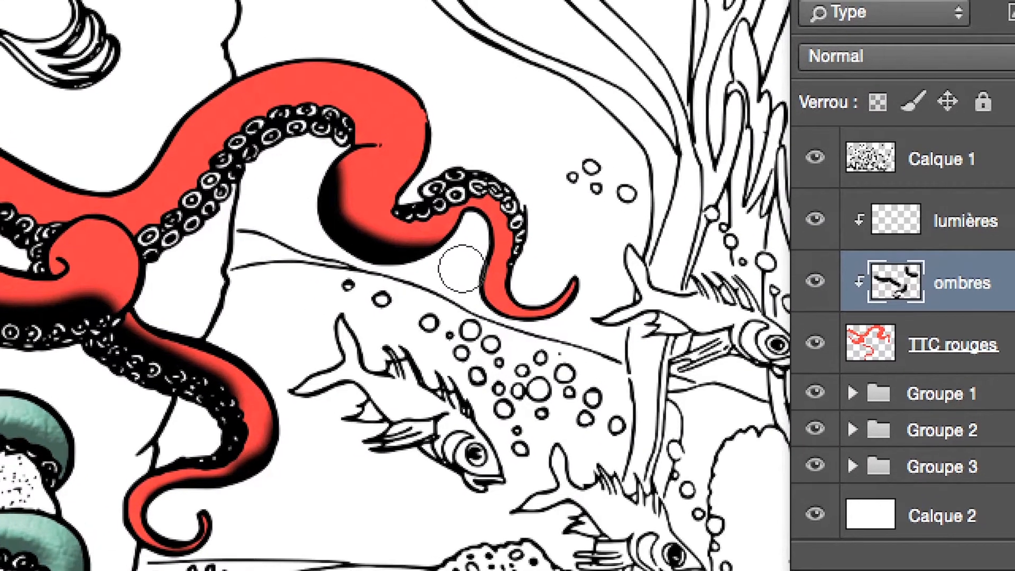
mouse_move(472, 275)
mouse_down()
mouse_move(490, 324)
mouse_move(594, 343)
mouse_up()
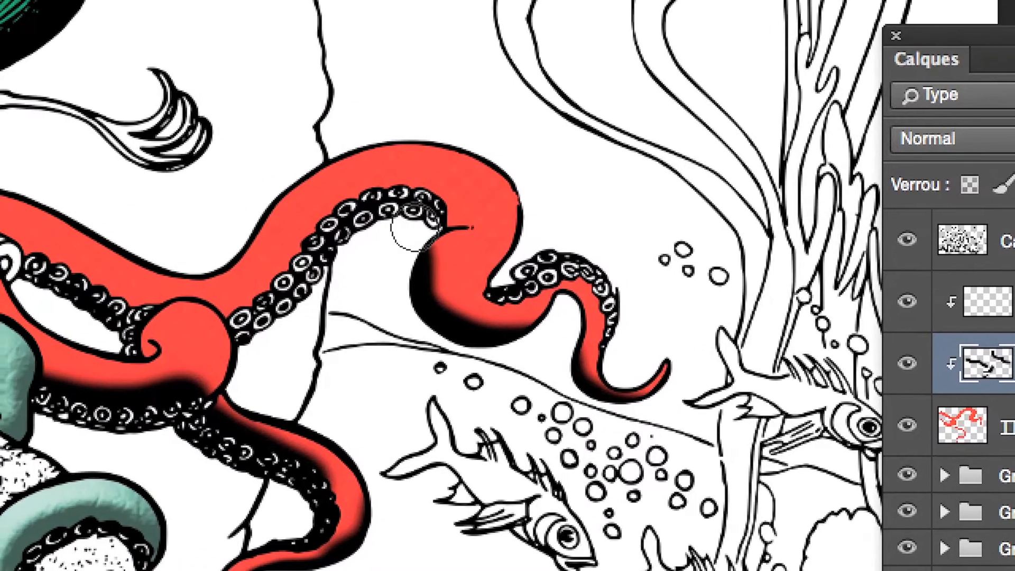
Paint black shadows above the suckers of the long tentacle's arch and its section beside the raised arm
drag(241, 99, 248, 98)
mouse_move(416, 224)
mouse_down()
mouse_move(370, 217)
mouse_move(326, 227)
mouse_move(275, 264)
mouse_move(241, 320)
mouse_up()
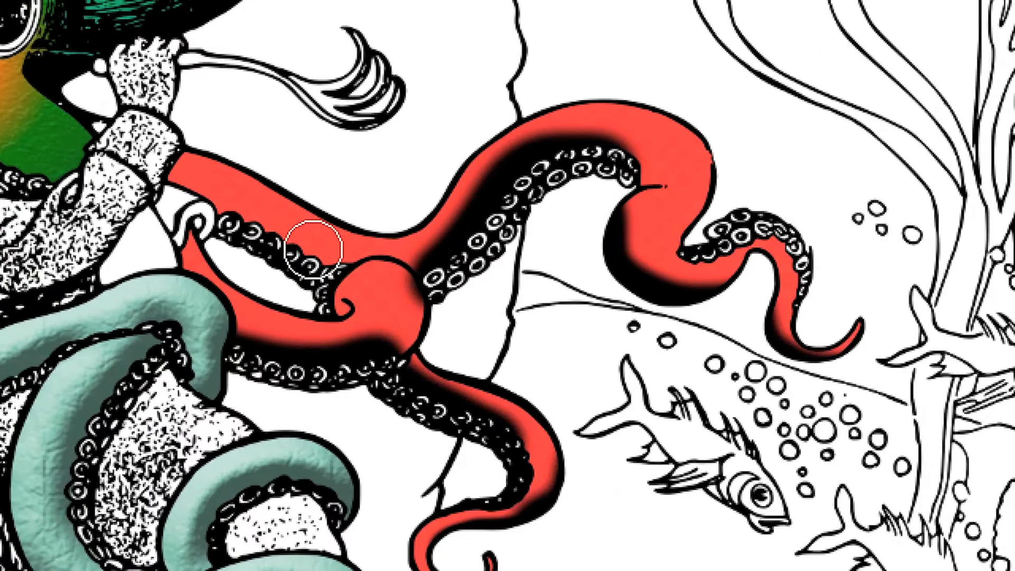
drag(235, 236, 190, 235)
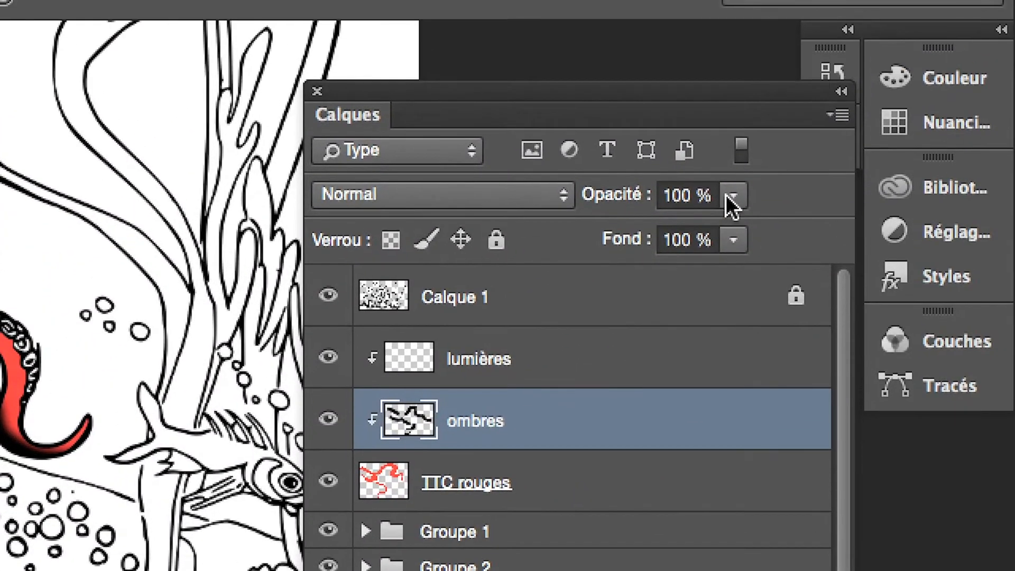
Set the ombres layer's opacity to 22%
click(727, 195)
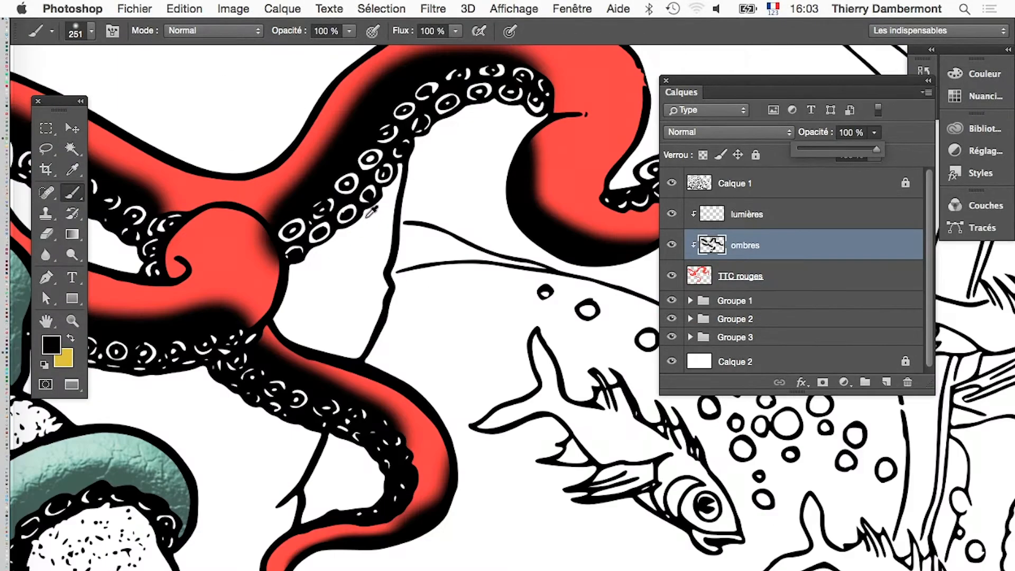
drag(409, 310, 539, 351)
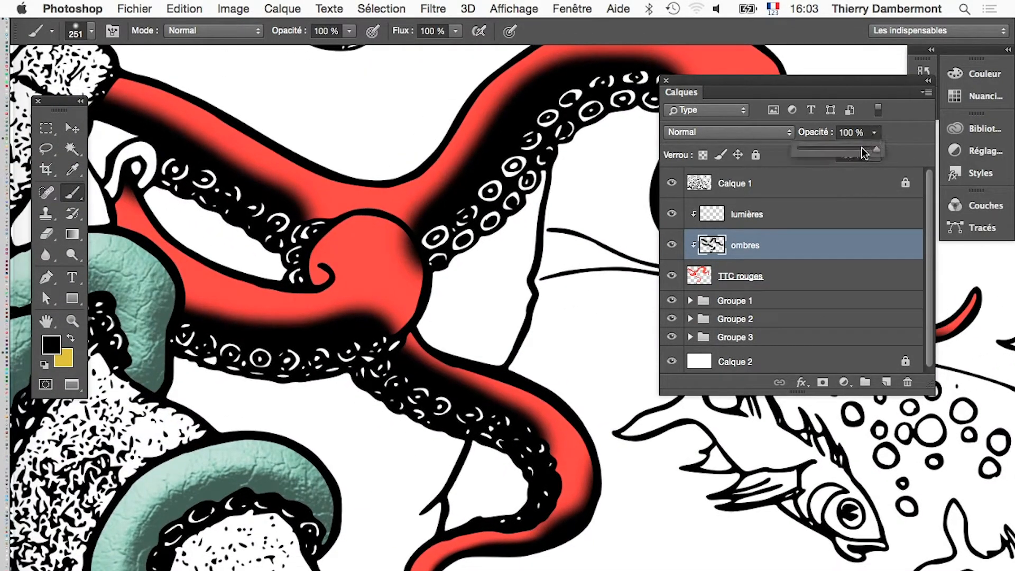
drag(862, 148, 816, 147)
Erase the excess shadow from the body of the curled tentacle on the ombres layer with the Eraser
drag(614, 292, 591, 308)
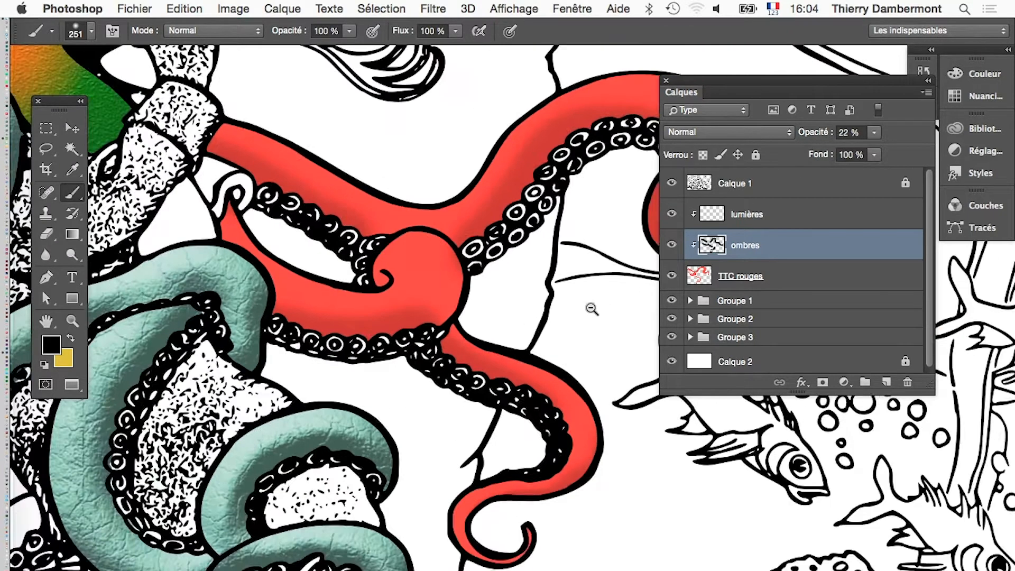
drag(535, 331, 457, 325)
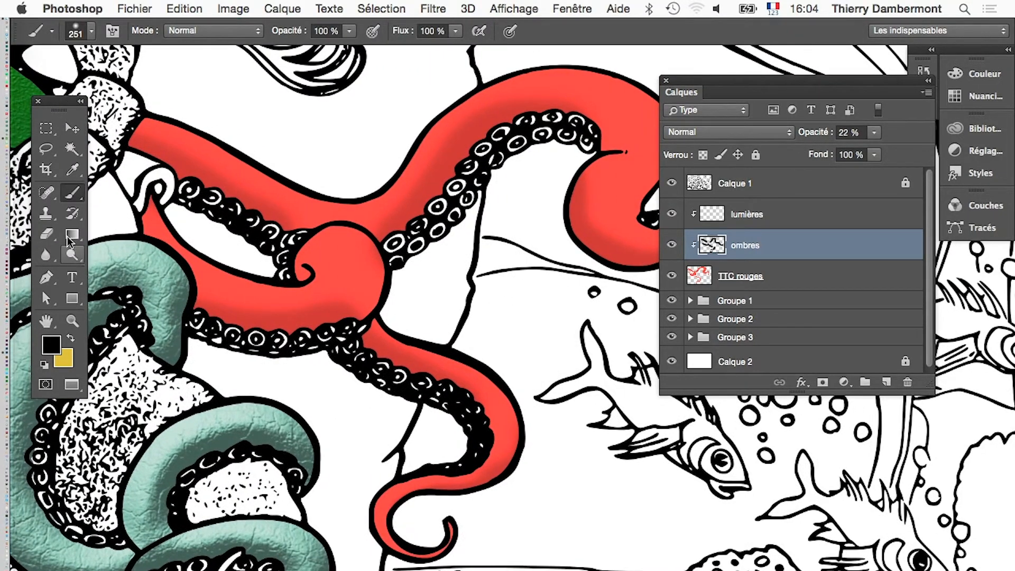
click(46, 234)
drag(494, 398, 527, 400)
scroll(251, 298, up, 2)
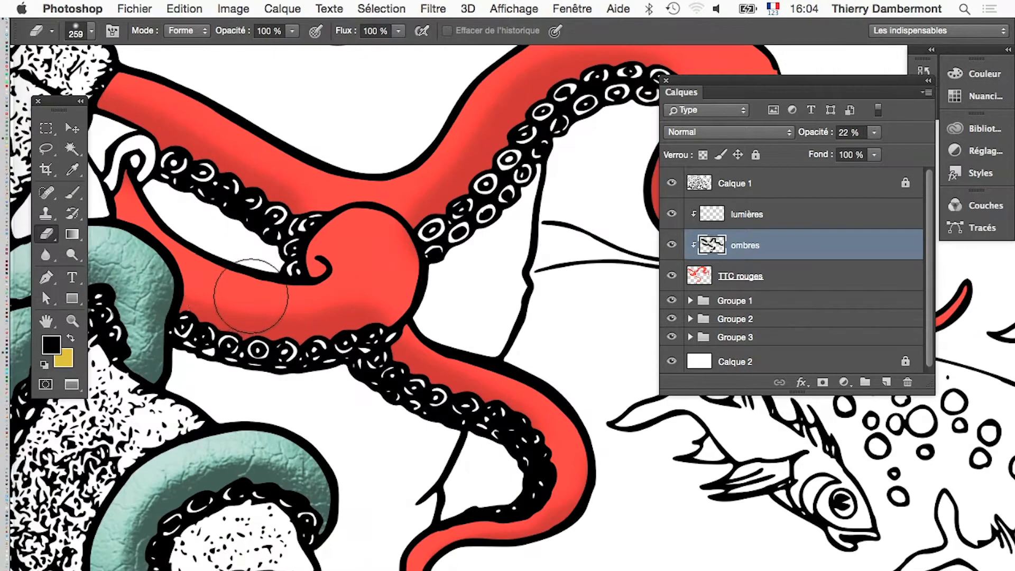
mouse_move(238, 271)
mouse_down()
mouse_move(288, 295)
mouse_move(345, 277)
mouse_up()
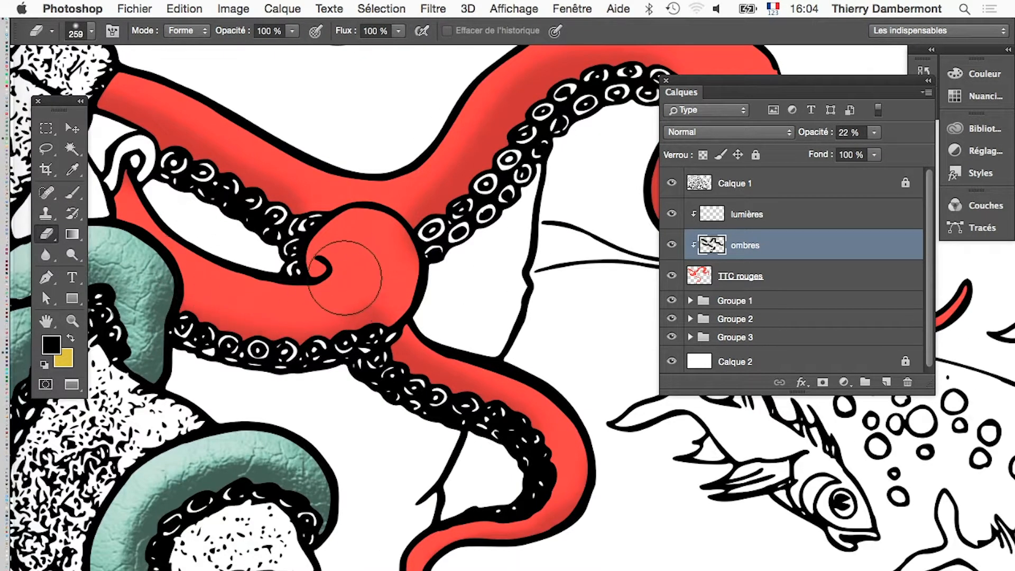
drag(446, 310, 309, 438)
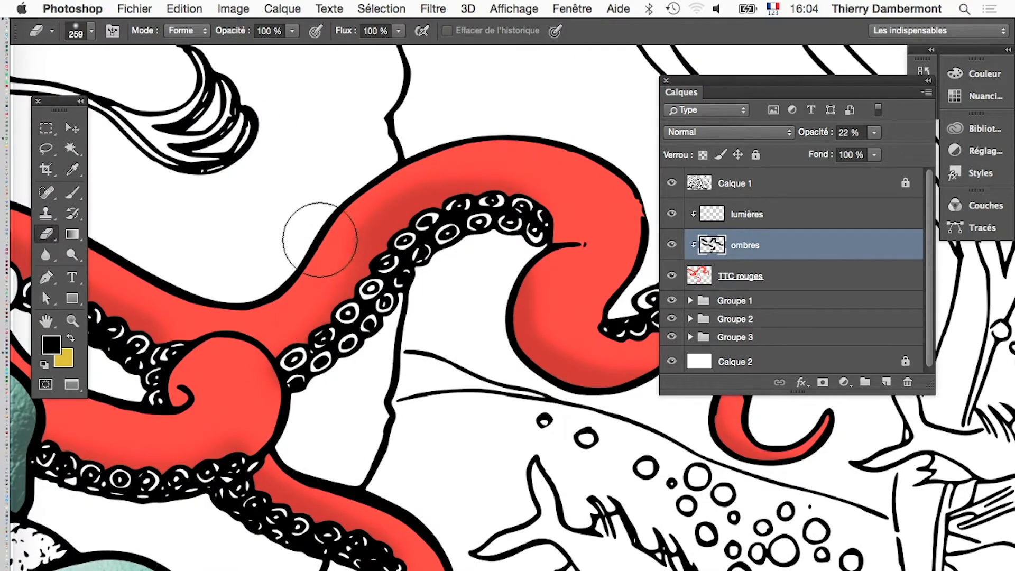
scroll(442, 159, down, 5)
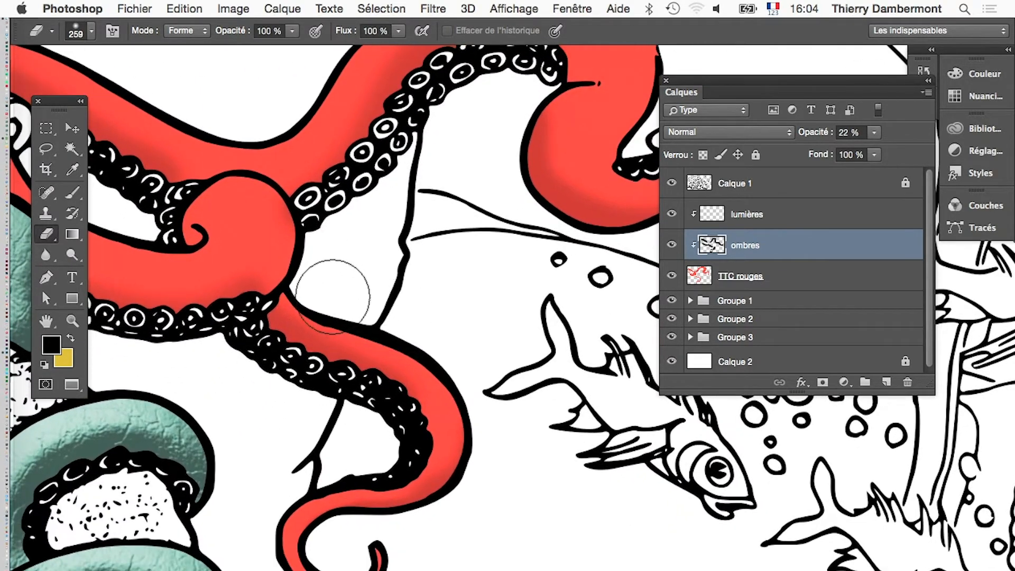
mouse_move(532, 506)
mouse_down()
mouse_move(425, 570)
mouse_move(366, 570)
mouse_up()
mouse_move(421, 258)
mouse_down()
mouse_move(428, 317)
mouse_move(491, 318)
mouse_up()
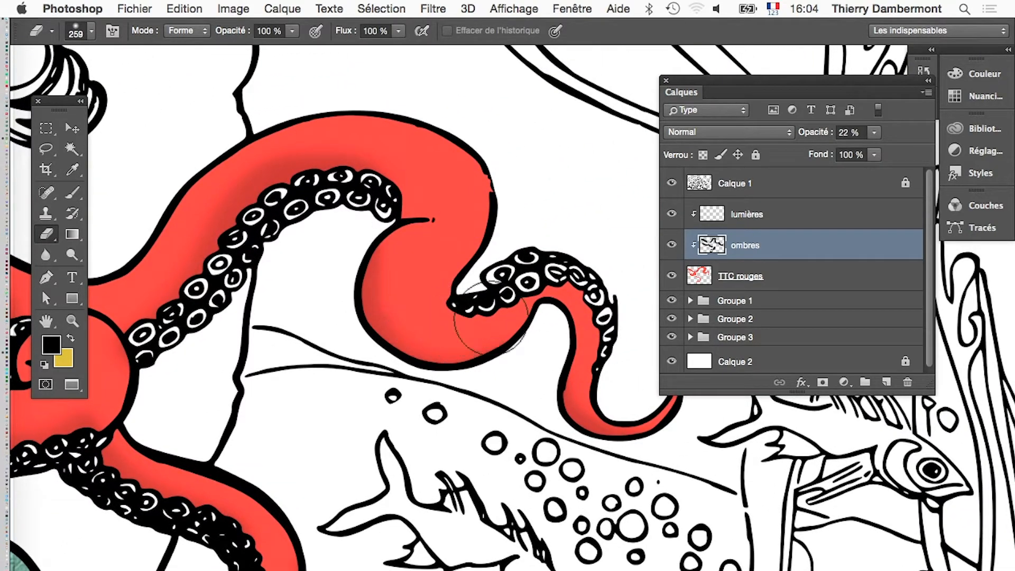
alt+click(384, 421)
drag(344, 497, 514, 489)
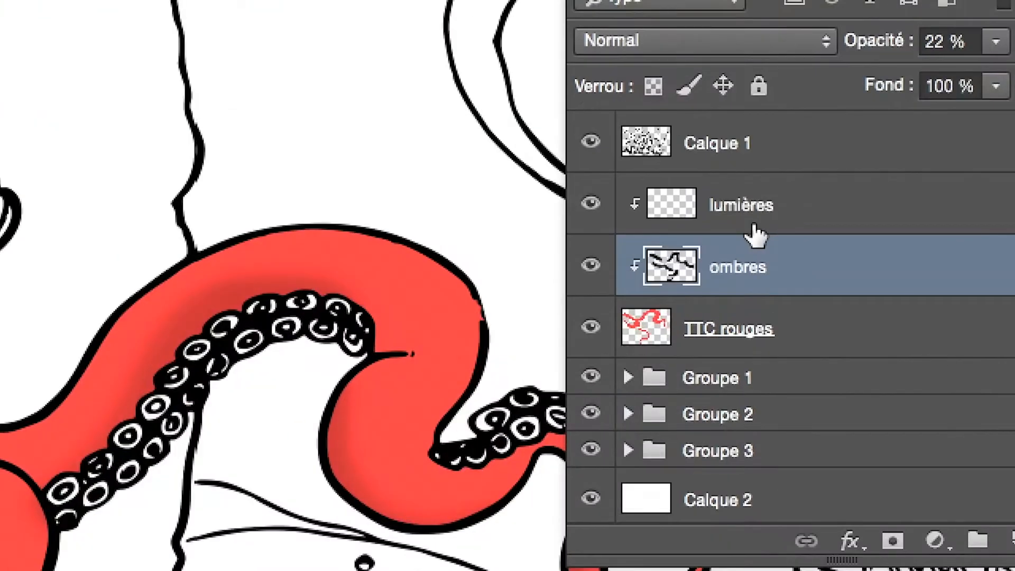
On the lumières layer, paint soft white highlights along the upper edge of the long tentacle with the Brush
click(756, 233)
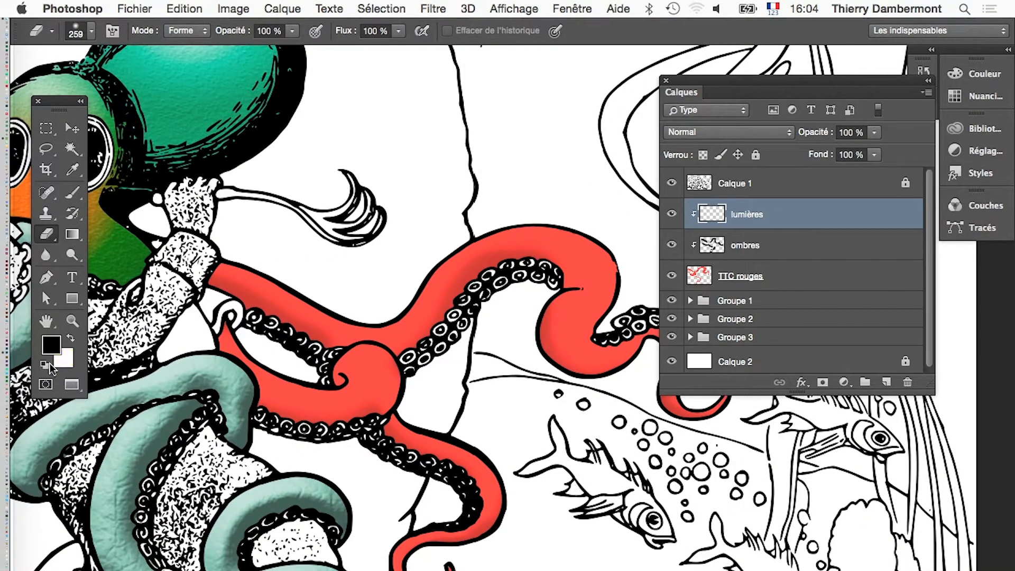
click(71, 338)
click(72, 193)
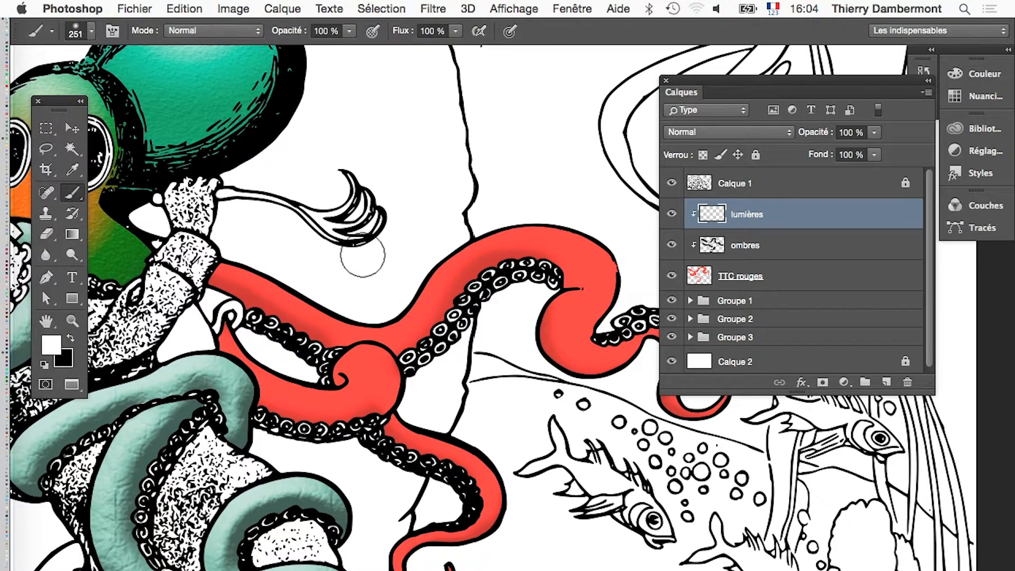
mouse_move(220, 272)
mouse_down()
mouse_move(265, 260)
mouse_move(347, 301)
mouse_move(402, 311)
mouse_move(478, 237)
mouse_move(502, 236)
mouse_up()
key(super+z)
mouse_move(225, 266)
mouse_down()
mouse_move(244, 255)
mouse_move(355, 310)
mouse_move(385, 306)
mouse_move(458, 240)
mouse_move(532, 211)
mouse_move(575, 223)
mouse_move(635, 270)
mouse_up()
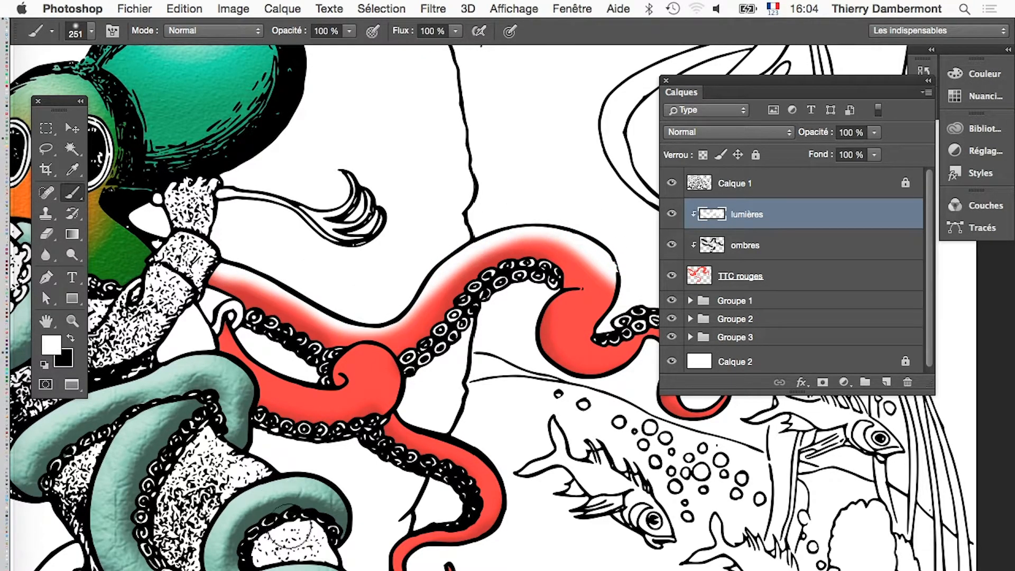
Paint white highlights along the upper edge of the curled tentacle and its round curl with a 119 px Brush
drag(289, 521, 272, 521)
scroll(252, 460, up, 3)
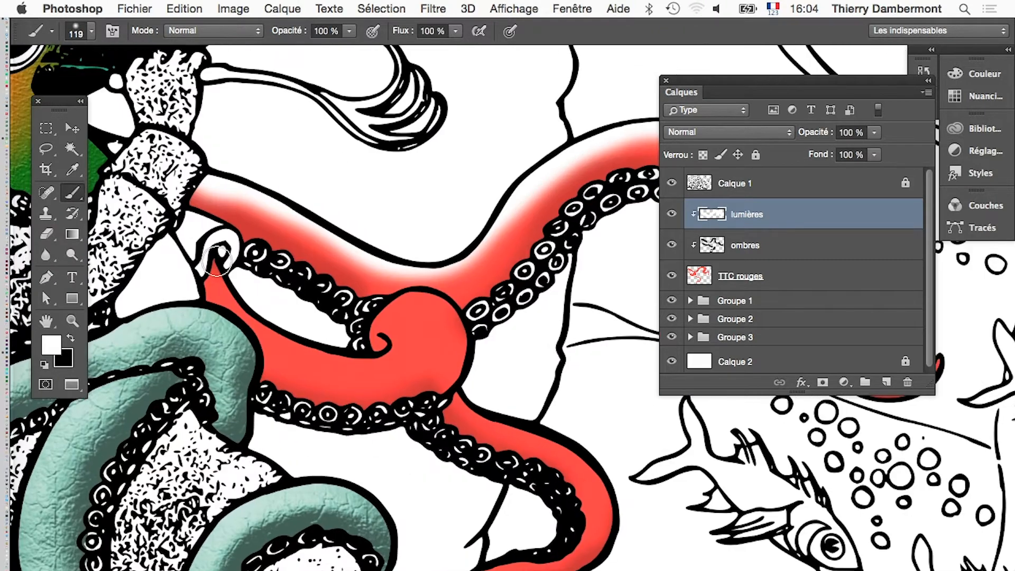
mouse_move(217, 259)
mouse_down()
mouse_move(251, 312)
mouse_move(331, 346)
mouse_move(366, 346)
mouse_move(369, 330)
mouse_move(404, 301)
mouse_move(462, 314)
mouse_up()
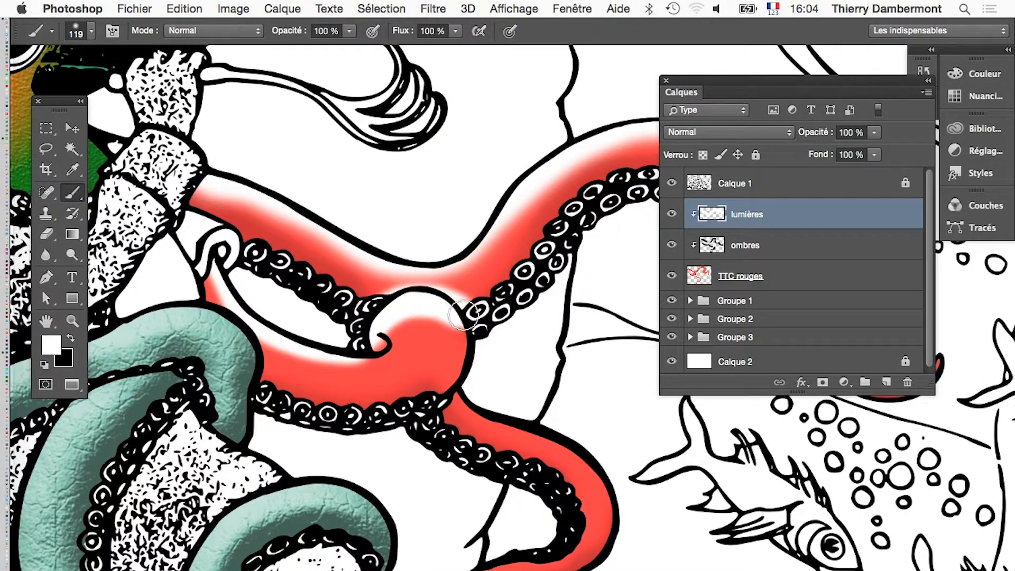
Erase the white highlight spilling past the round curl onto the long tentacle behind it with a 52 px Eraser
mouse_move(2, 203)
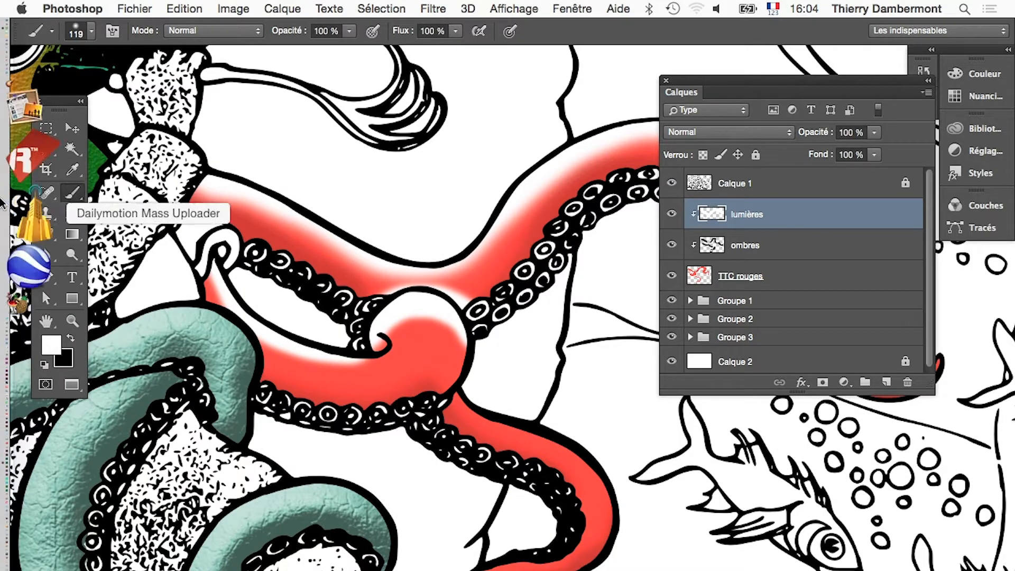
click(47, 233)
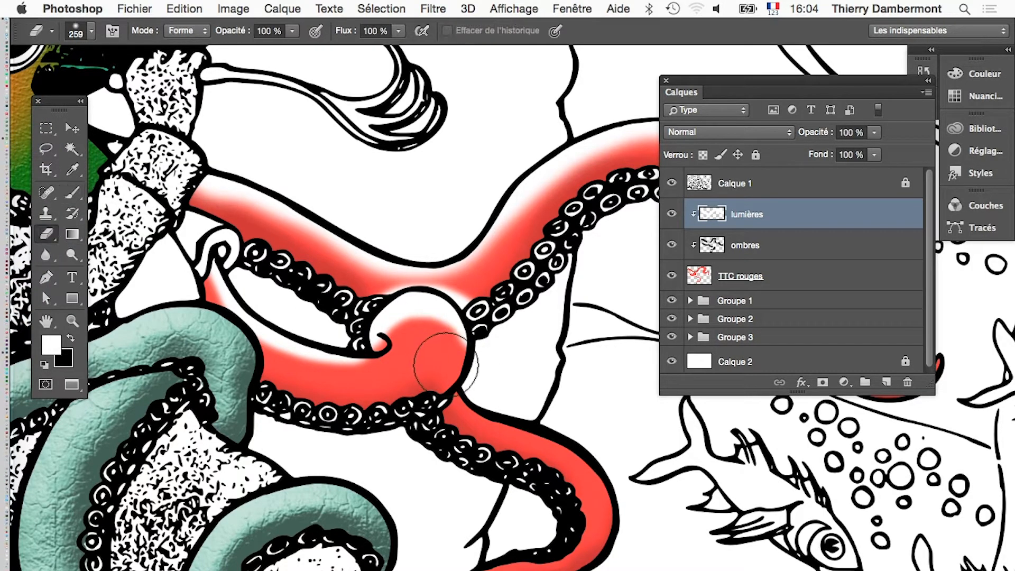
drag(445, 363, 353, 363)
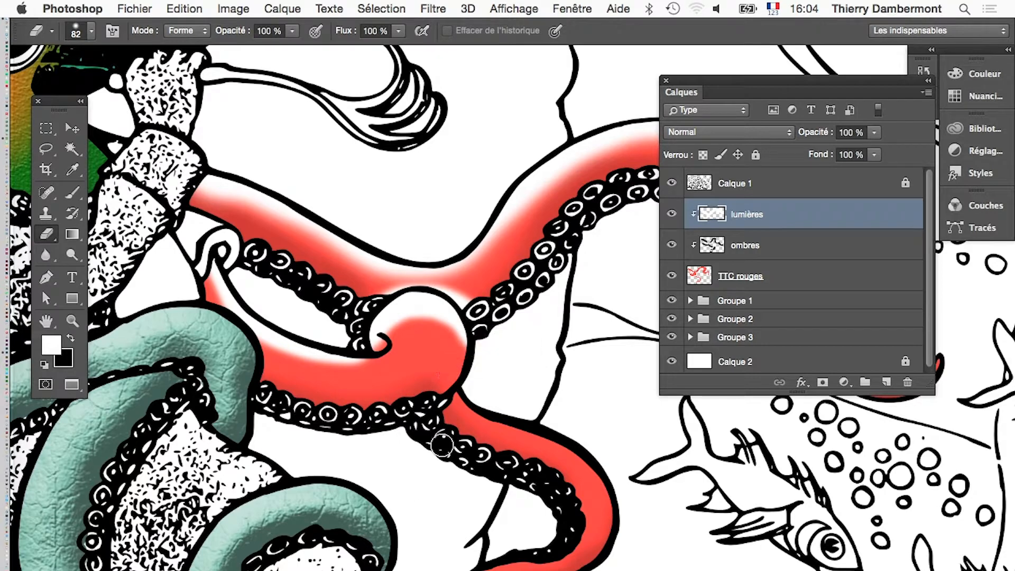
mouse_move(485, 322)
mouse_down()
mouse_move(449, 291)
mouse_move(394, 282)
mouse_move(370, 291)
mouse_up()
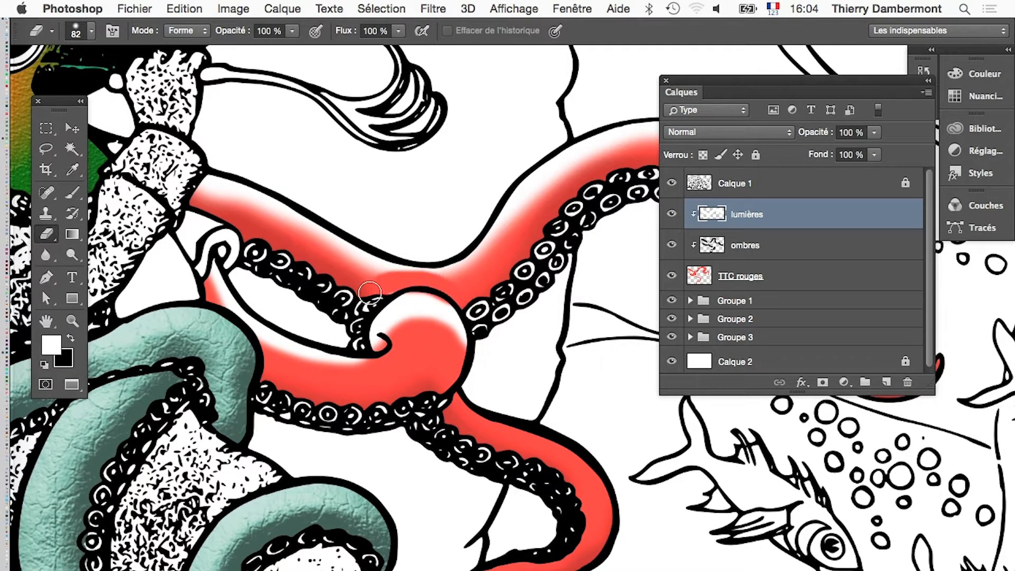
key(super+z)
scroll(444, 297, up, 5)
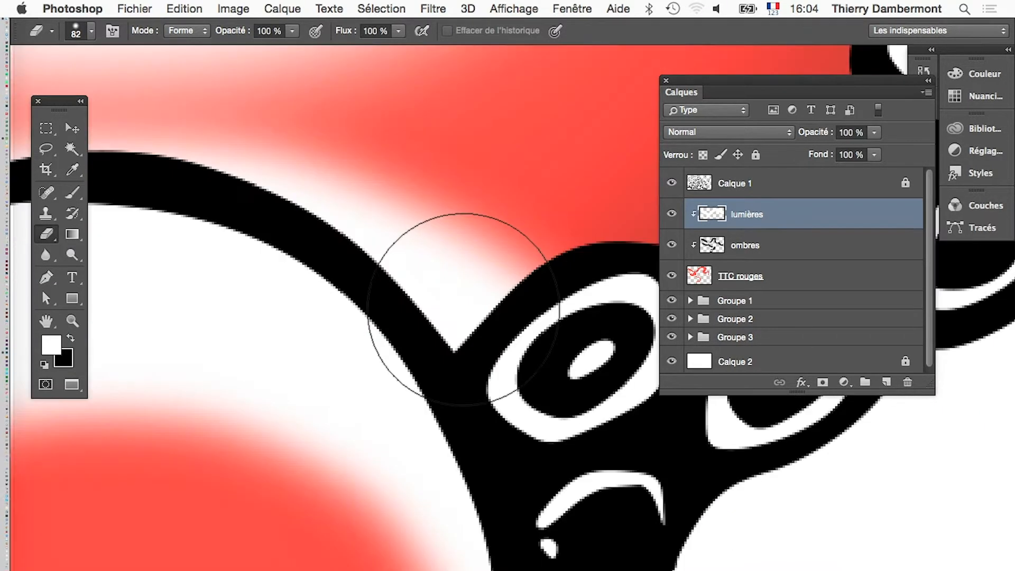
scroll(433, 317, down, 3)
drag(435, 351, 423, 351)
alt+click(458, 348)
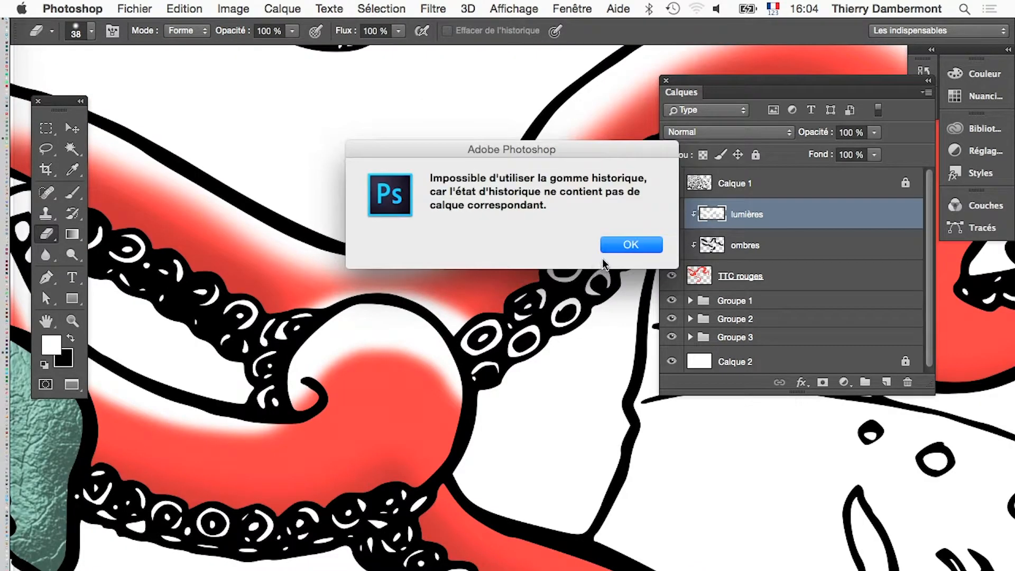
click(605, 248)
drag(495, 349, 500, 381)
drag(497, 281, 495, 242)
mouse_move(458, 332)
mouse_down()
mouse_move(442, 309)
mouse_move(399, 291)
mouse_move(318, 303)
mouse_up()
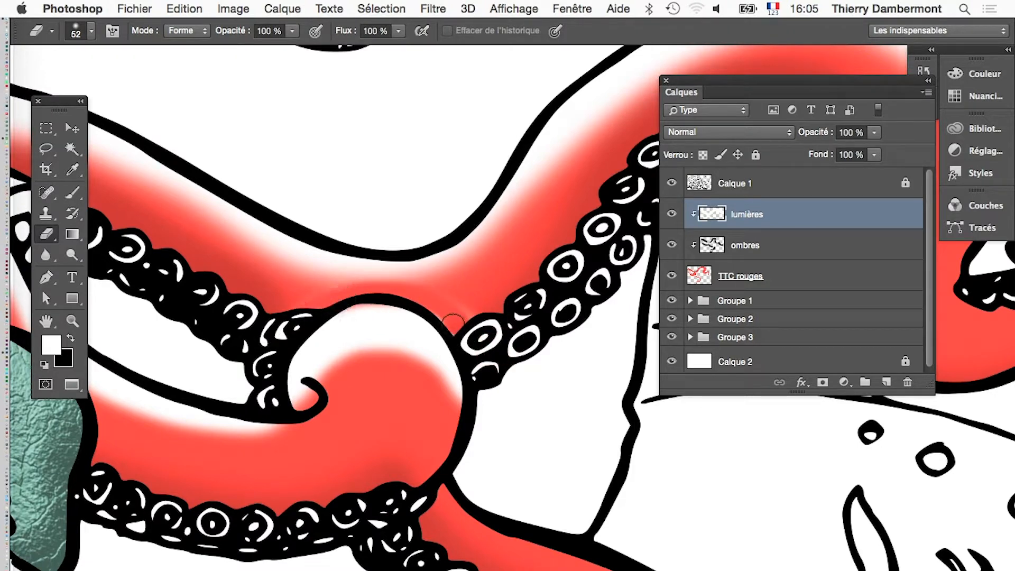
Paint white highlights along the outer edge of the lower tentacle that extends below the round curl
alt+click(508, 445)
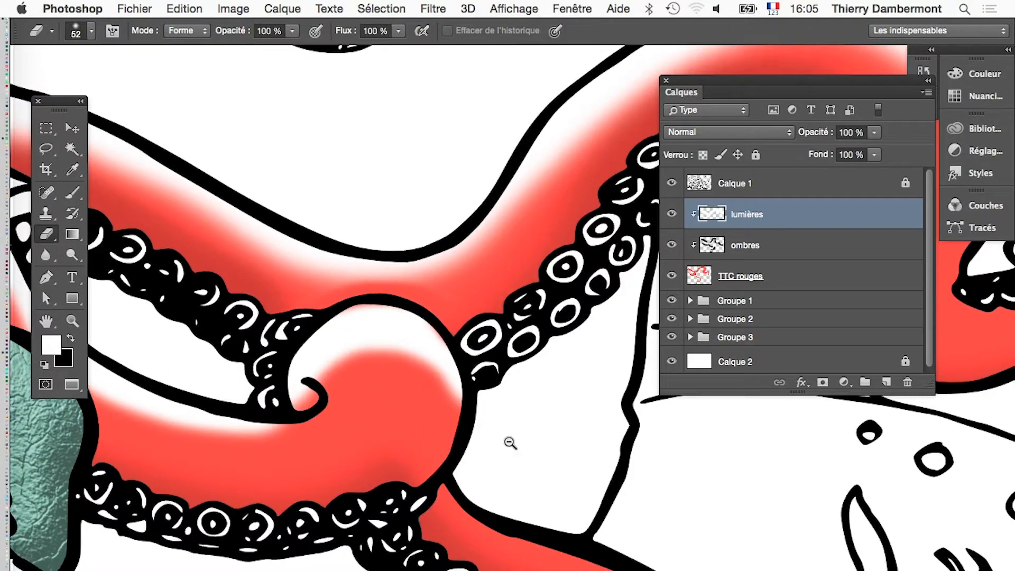
click(72, 192)
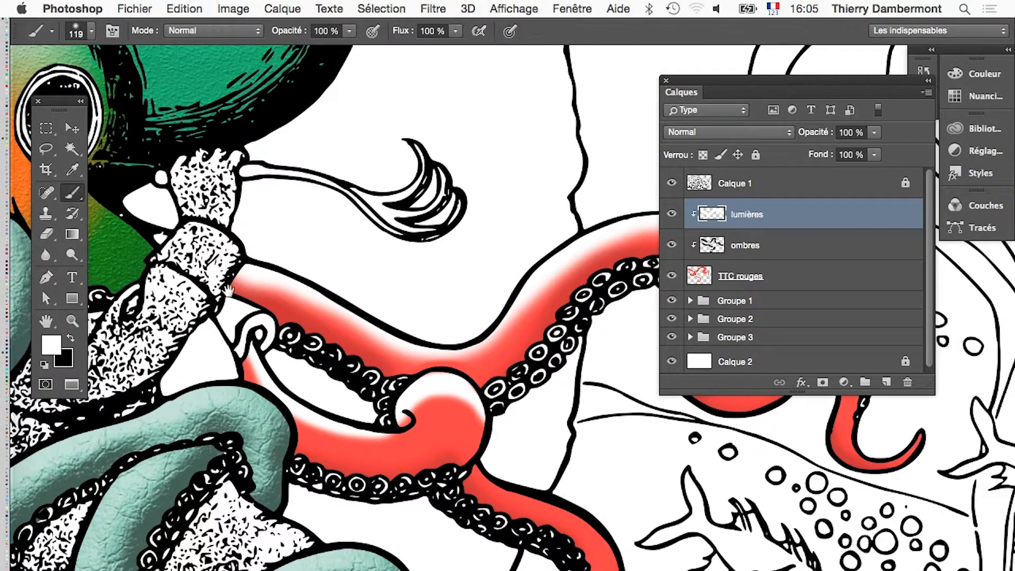
mouse_move(538, 491)
mouse_down()
mouse_move(314, 423)
mouse_move(395, 476)
mouse_move(407, 503)
mouse_up()
alt+click(525, 390)
drag(482, 307, 554, 279)
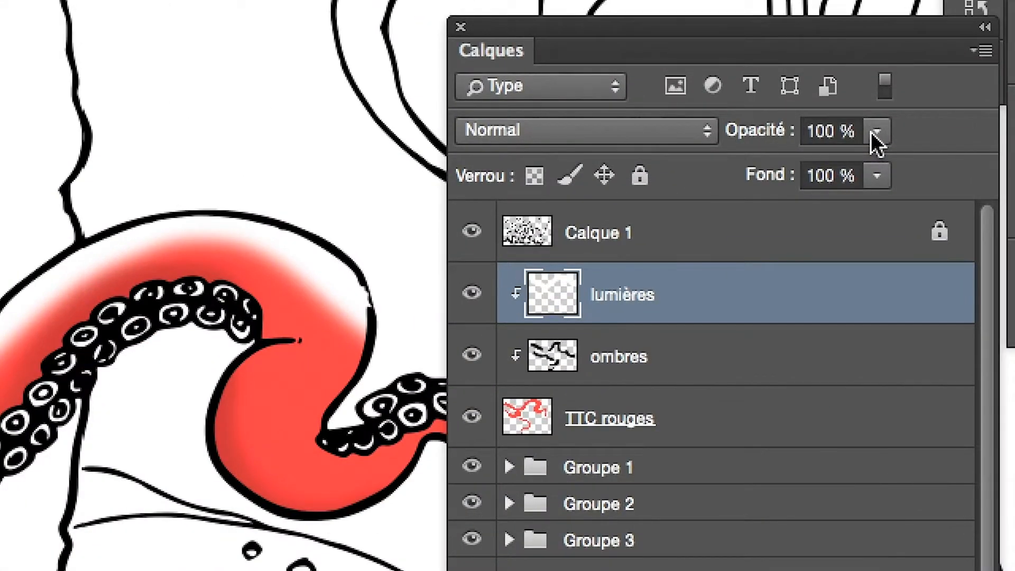
Set the lumières layer's opacity to 54%
click(874, 132)
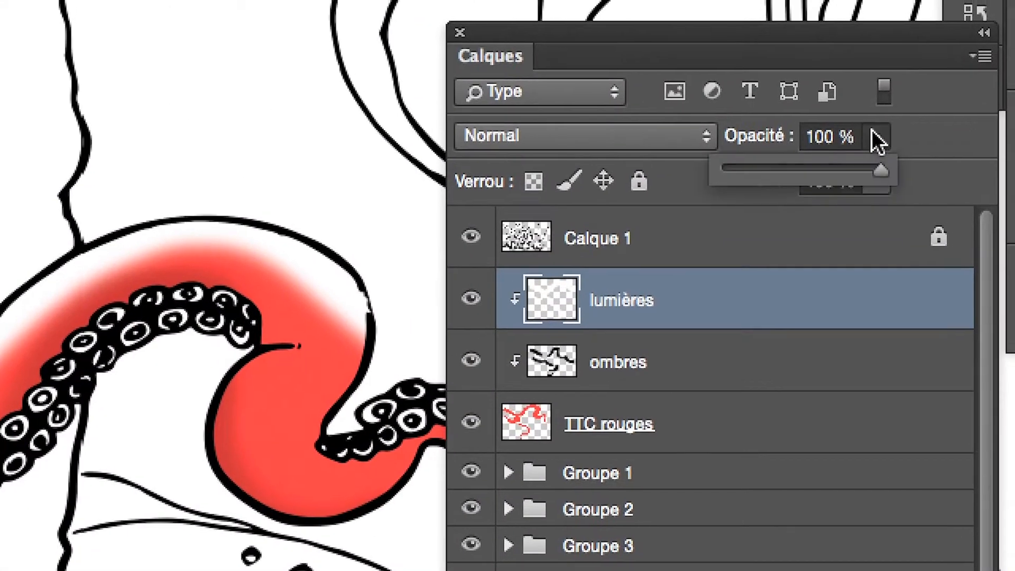
key(alt+super+BackSpace)
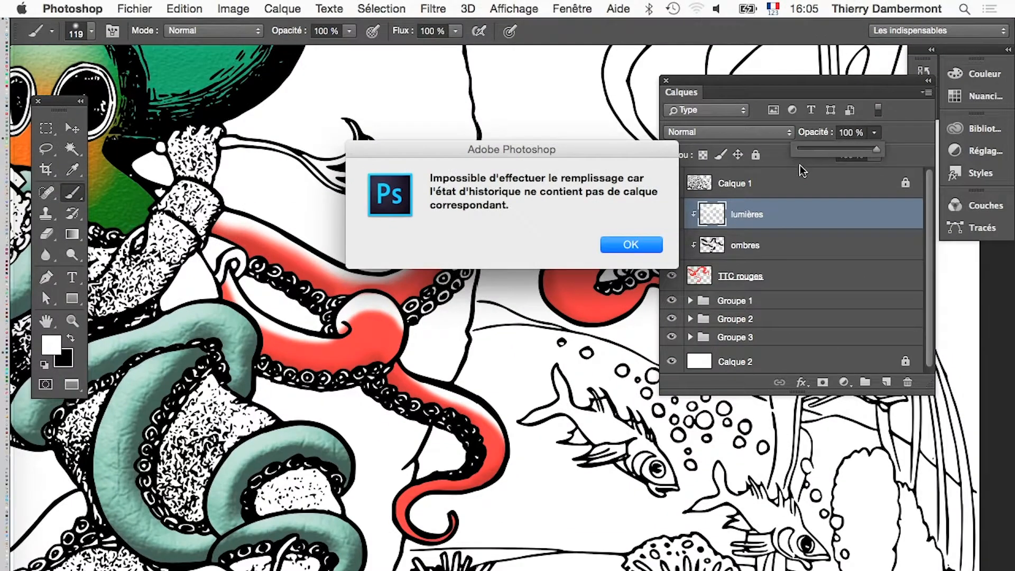
click(659, 244)
drag(858, 148, 840, 148)
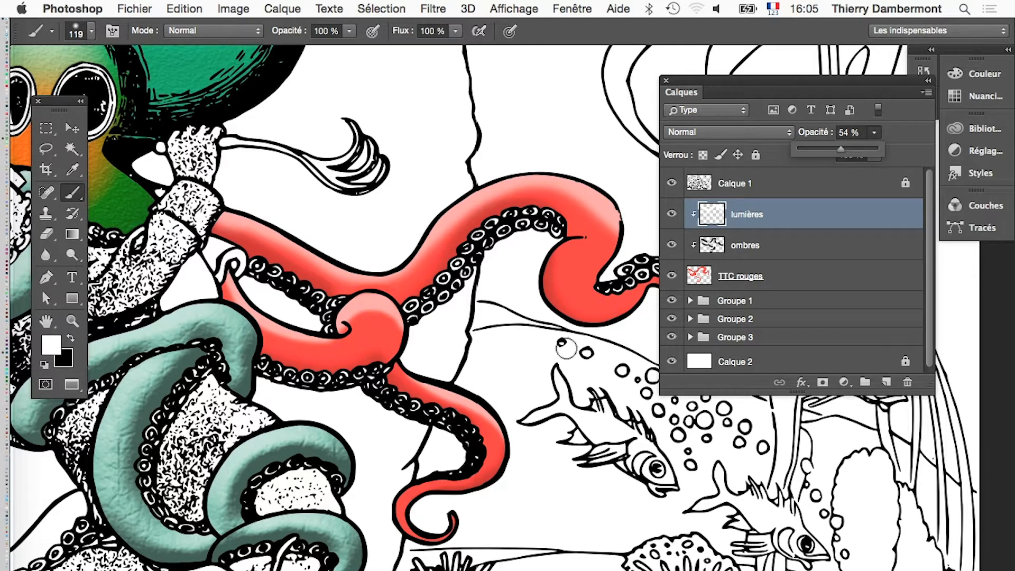
Set the ombres layer's opacity to 34%
click(74, 131)
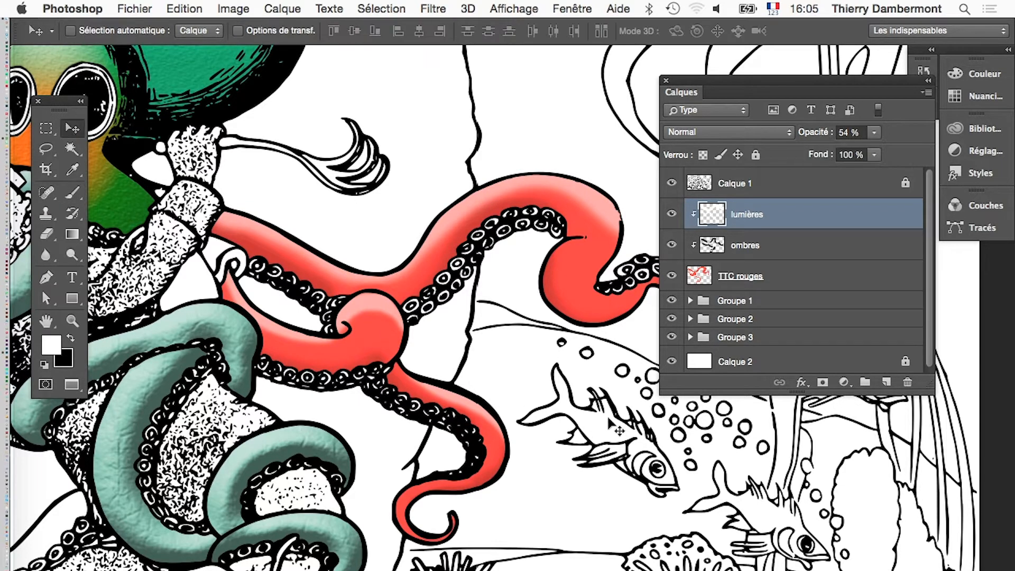
click(751, 245)
click(875, 132)
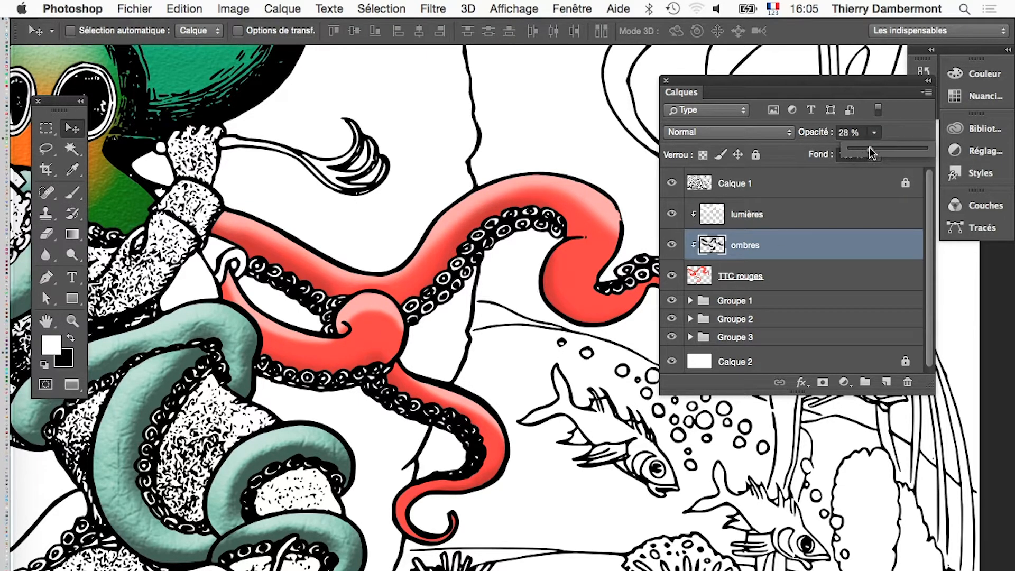
drag(870, 151, 872, 148)
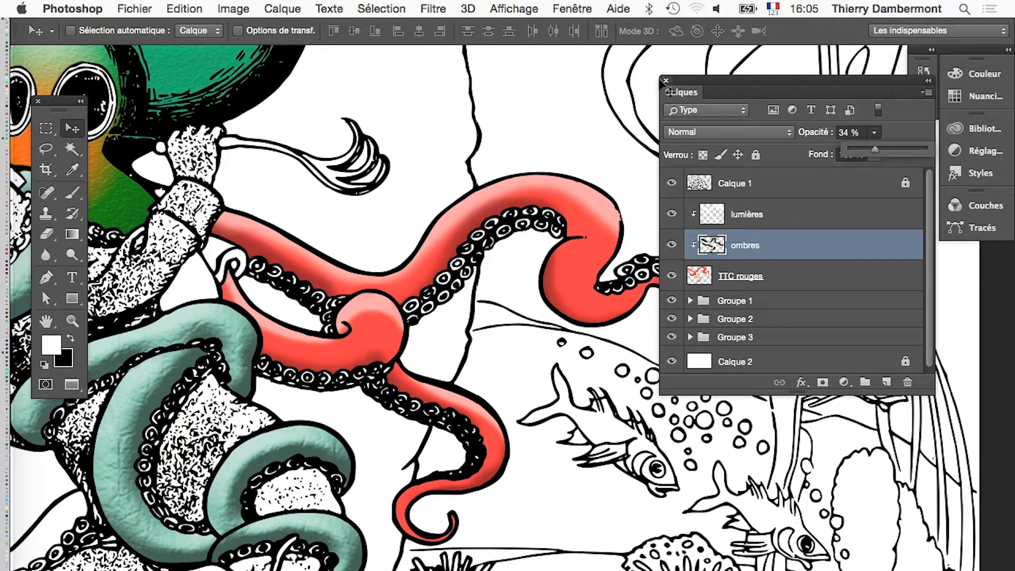
drag(674, 85, 806, 323)
alt+click(536, 387)
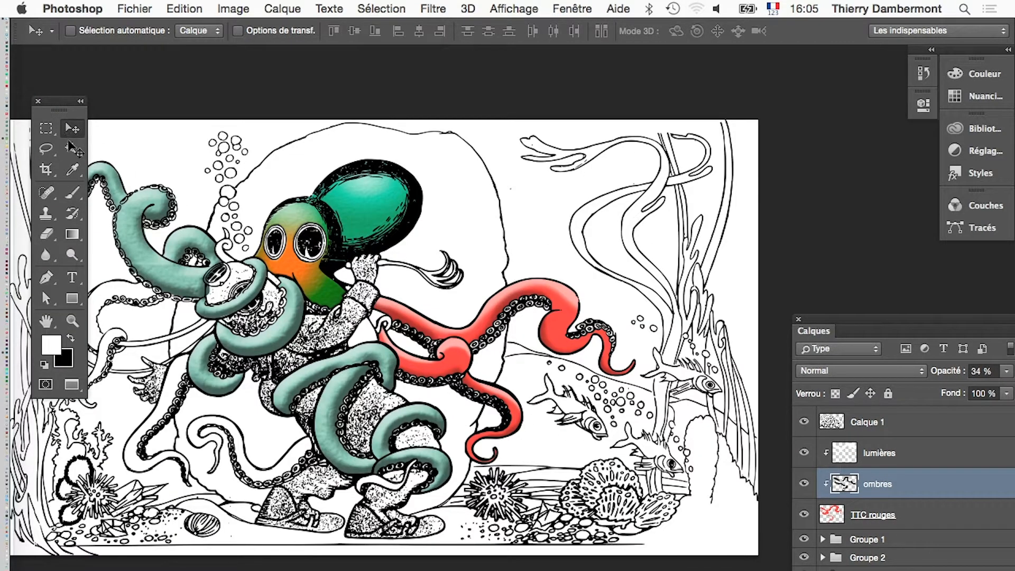
super+click(480, 396)
super+click(481, 396)
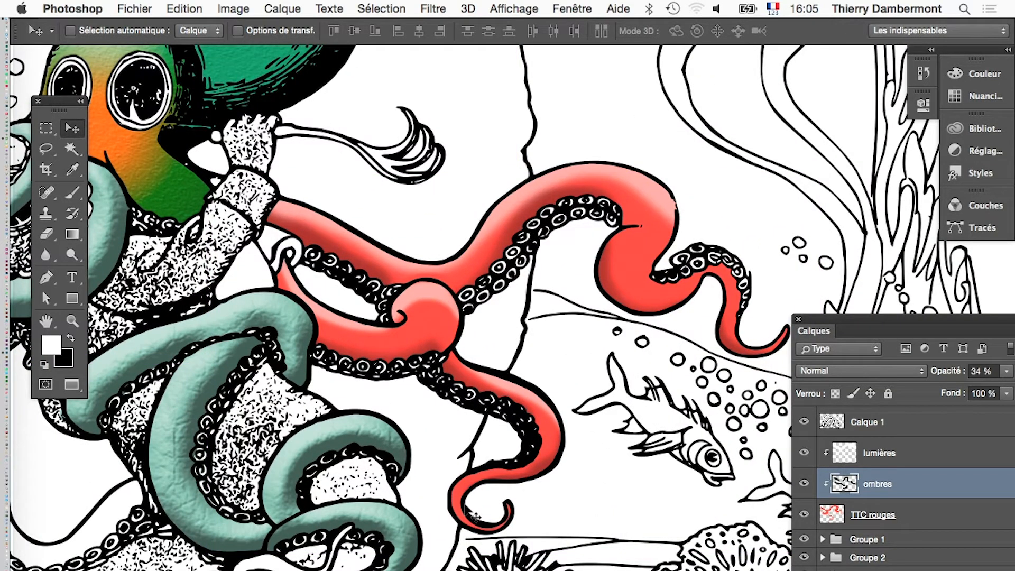
alt+super+click(458, 465)
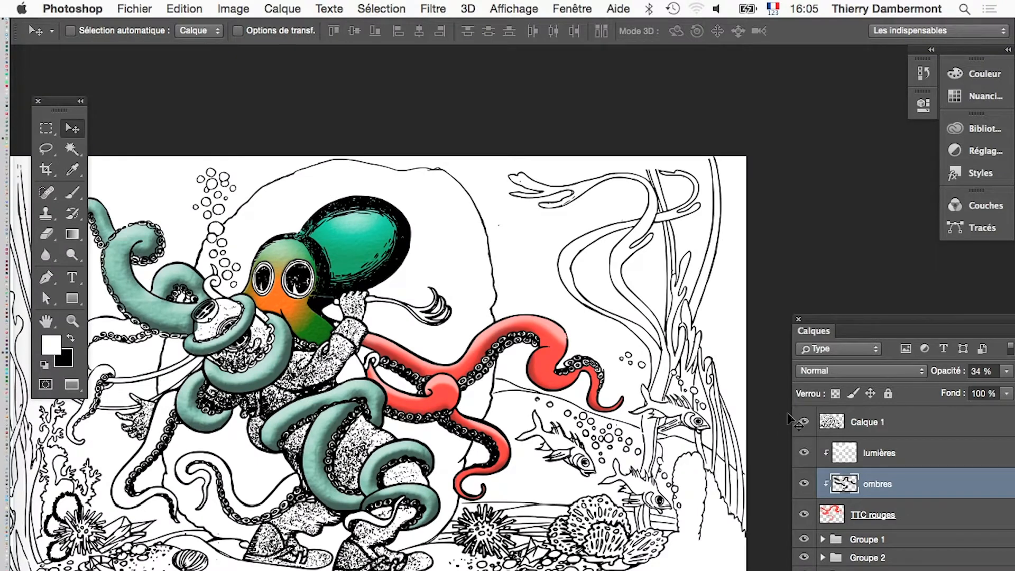
Group the lumières, ombres and TTC rouges layers into a new group with the default name Groupe 4
drag(839, 321, 681, 134)
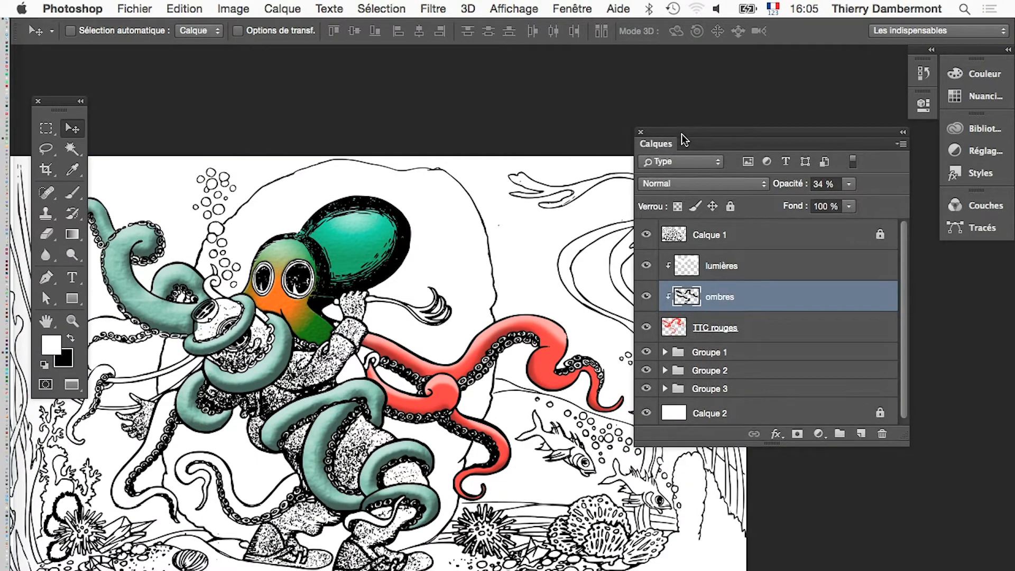
click(702, 279)
shift+click(770, 334)
click(900, 144)
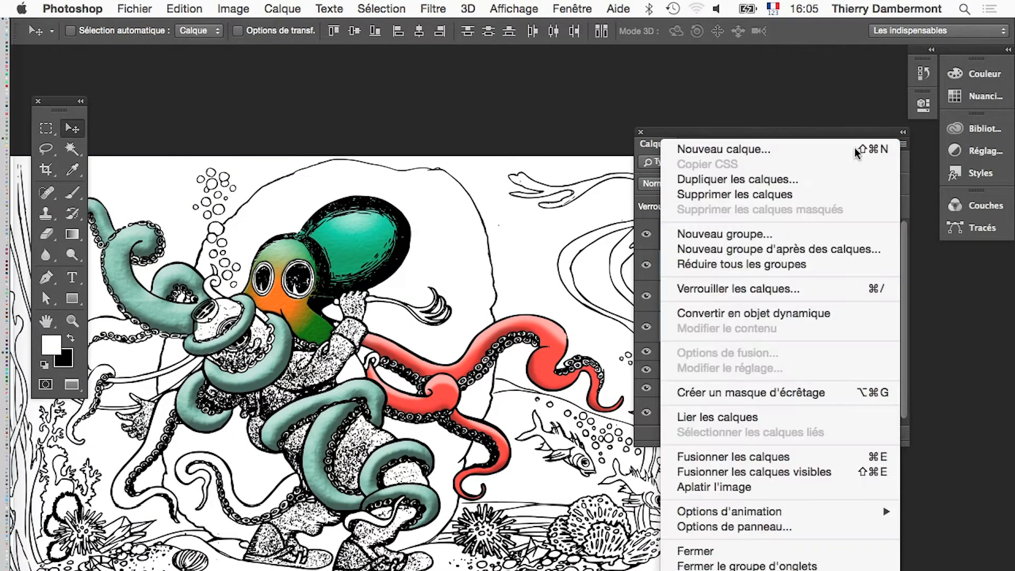
click(801, 249)
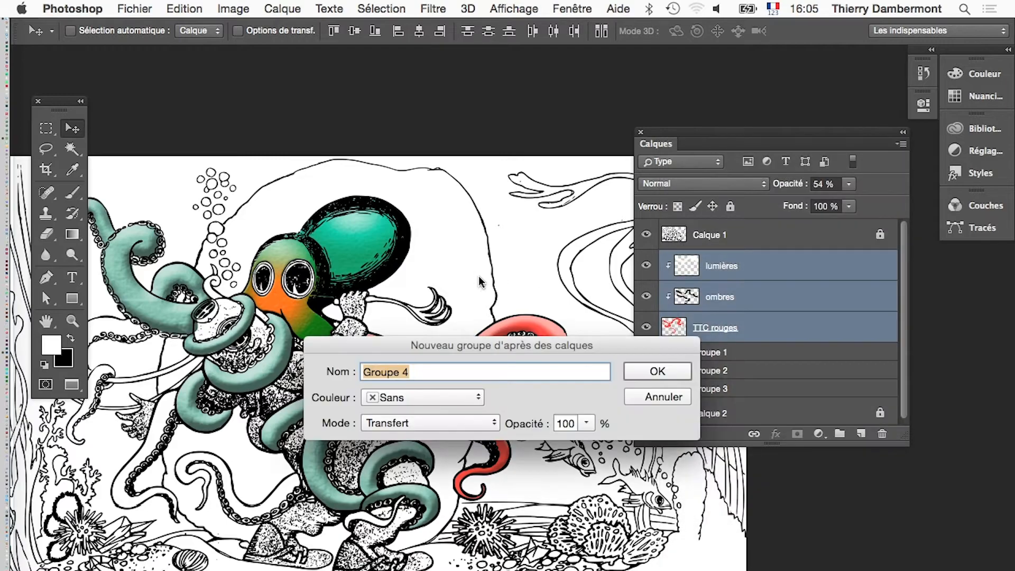
click(656, 376)
Add a Teinte/Saturation adjustment layer above Calque 1, clipped to the line art layer
click(752, 239)
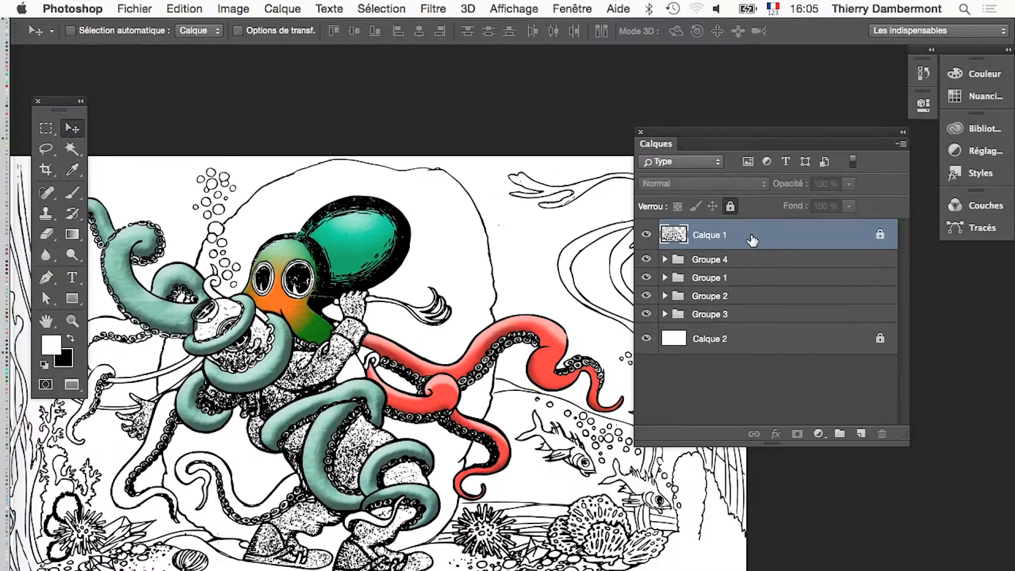
click(286, 8)
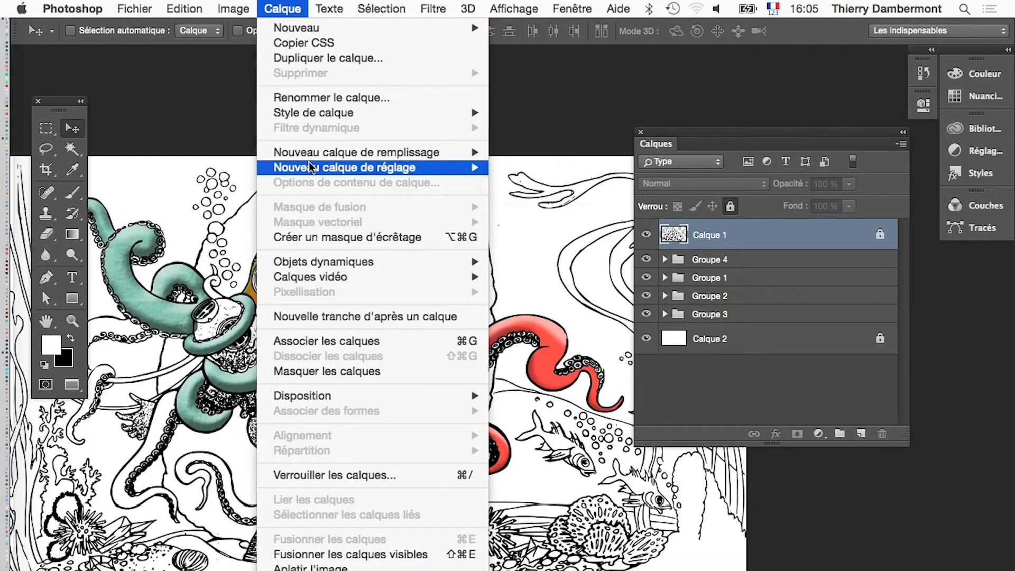
mouse_move(361, 168)
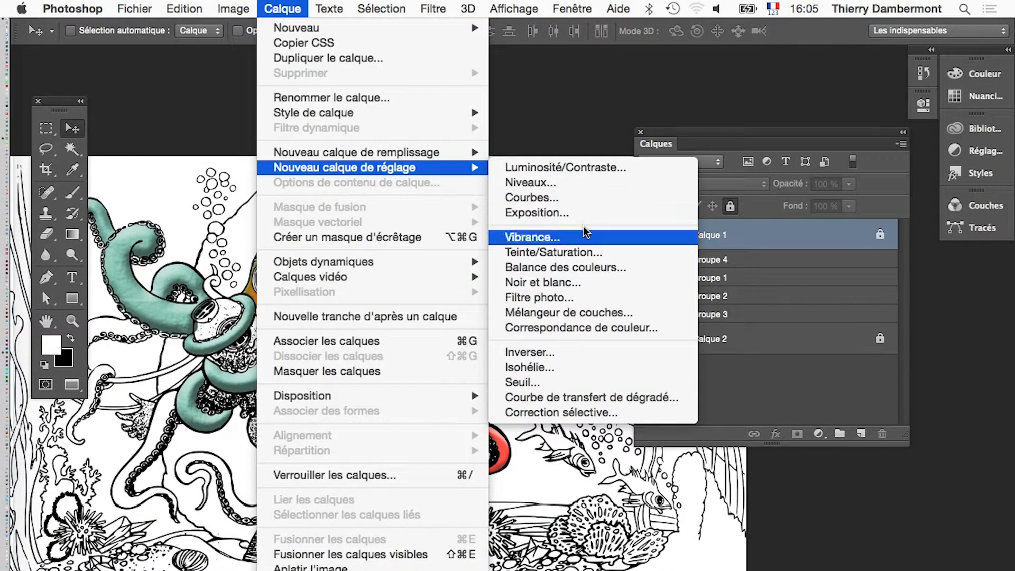
click(608, 253)
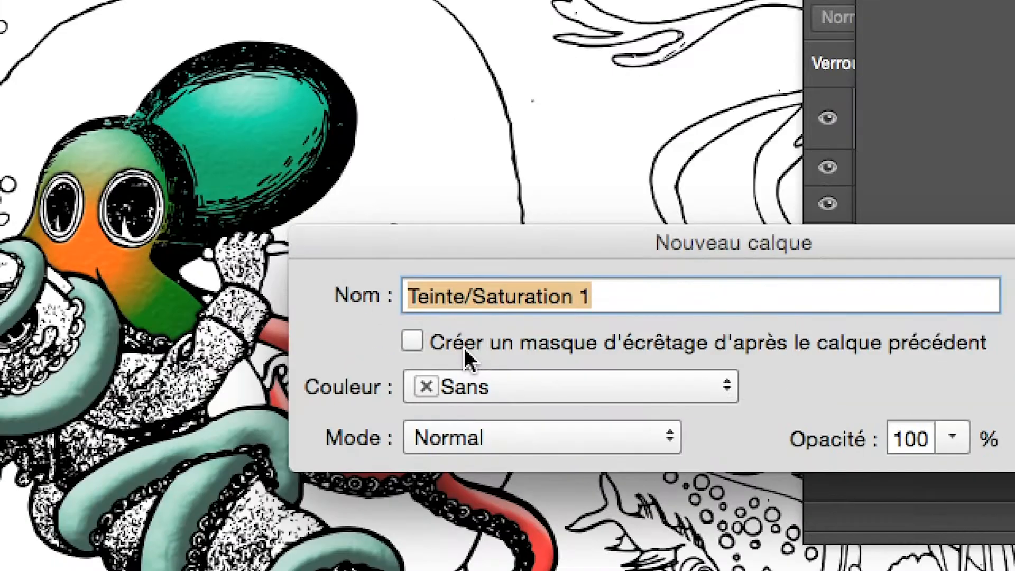
click(469, 355)
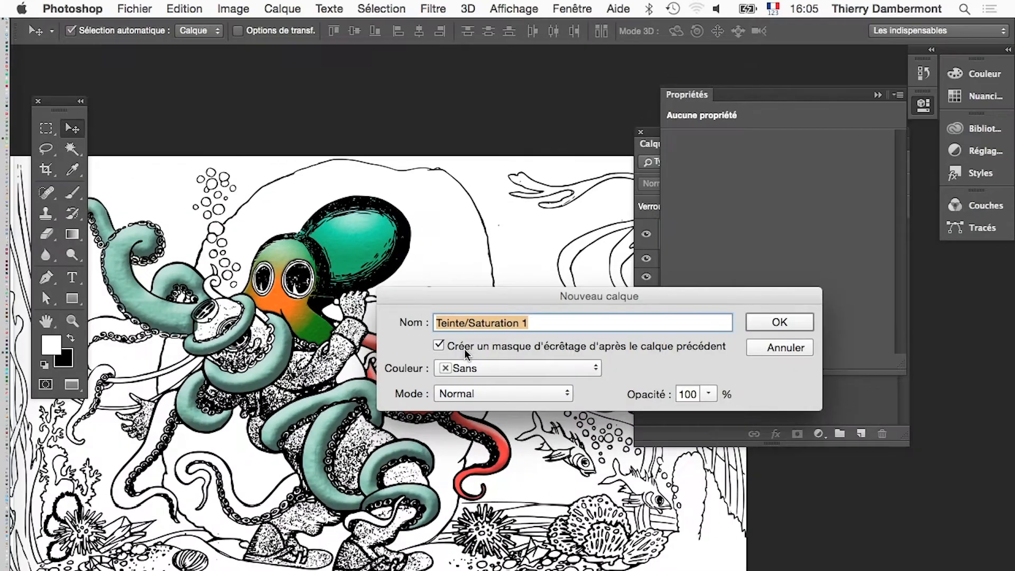
click(787, 320)
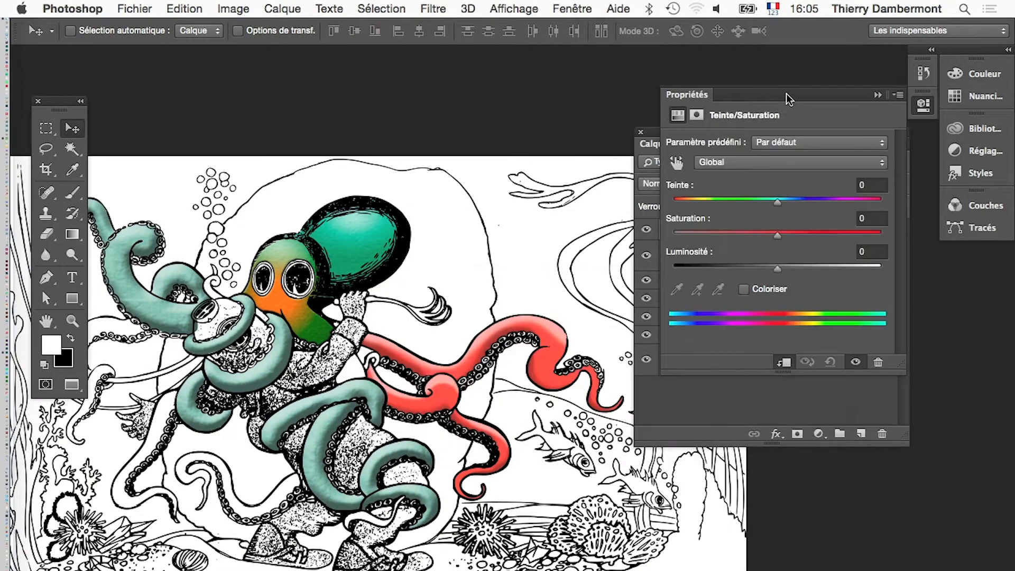
Toggle the clipping mask between Teinte/Saturation 1 and Calque 1 off and back on several times
drag(788, 98, 267, 321)
drag(681, 131, 652, 85)
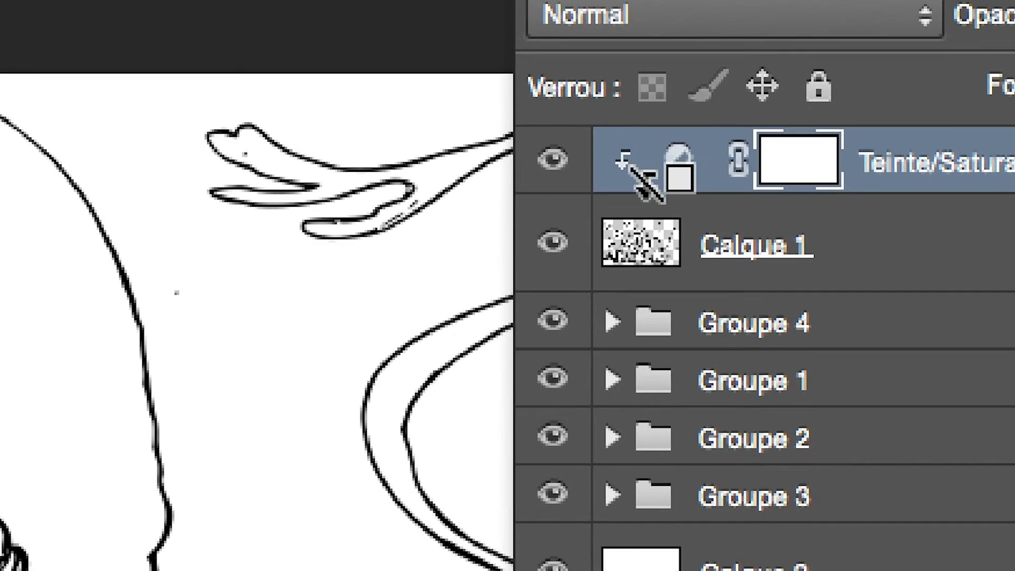
alt+click(650, 183)
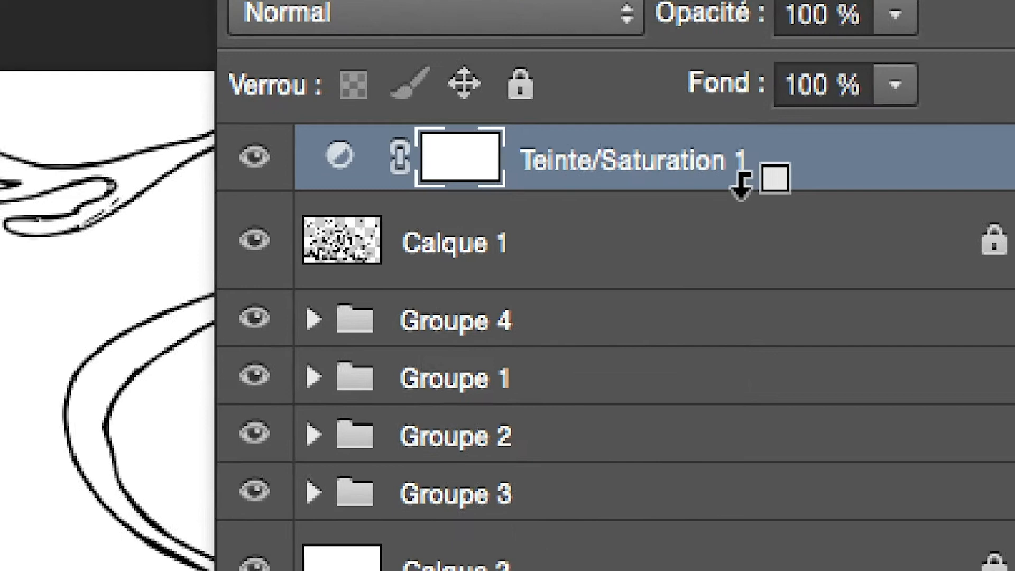
alt+click(742, 184)
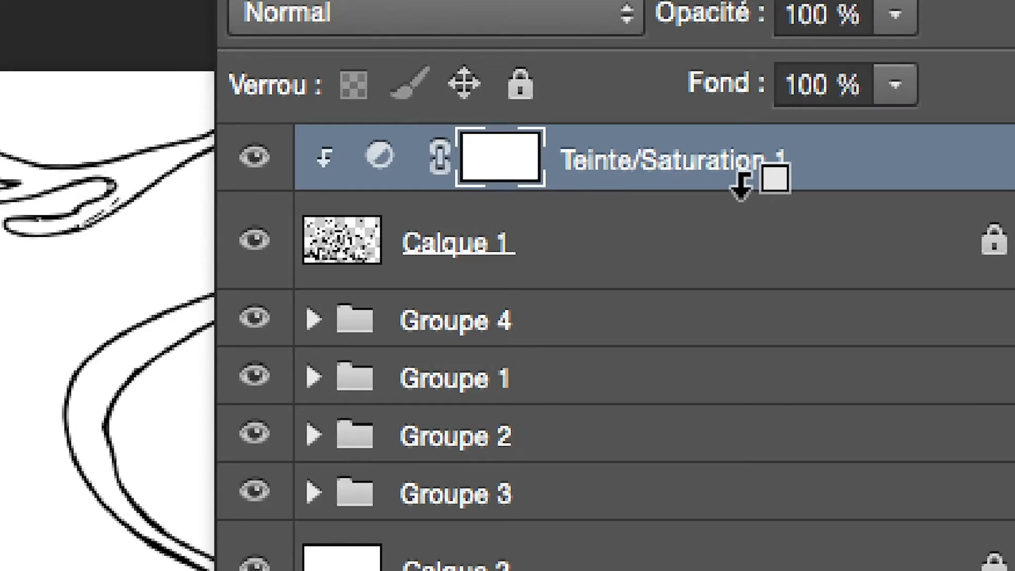
alt+click(742, 184)
alt+click(742, 182)
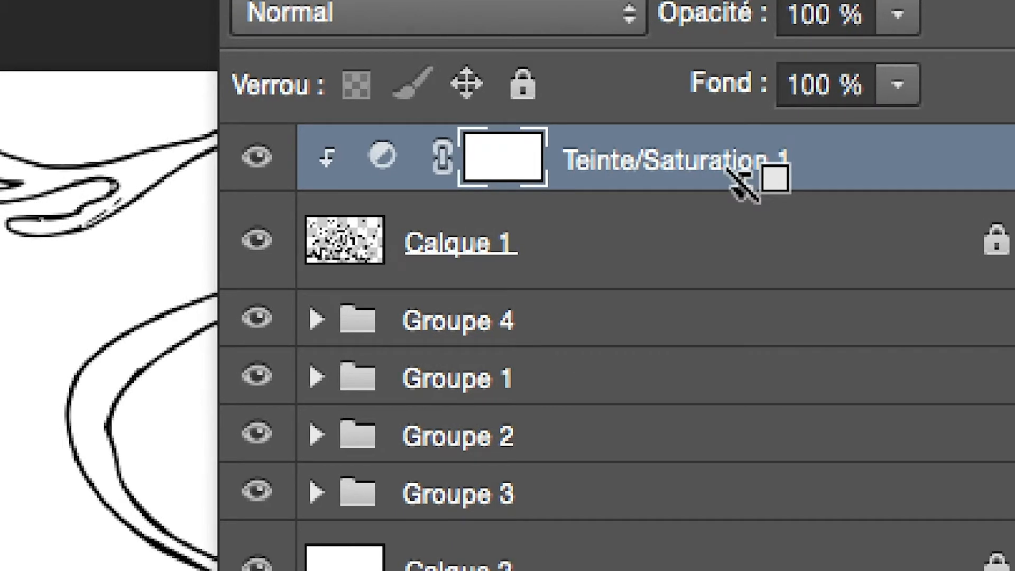
alt+click(741, 184)
alt+click(742, 183)
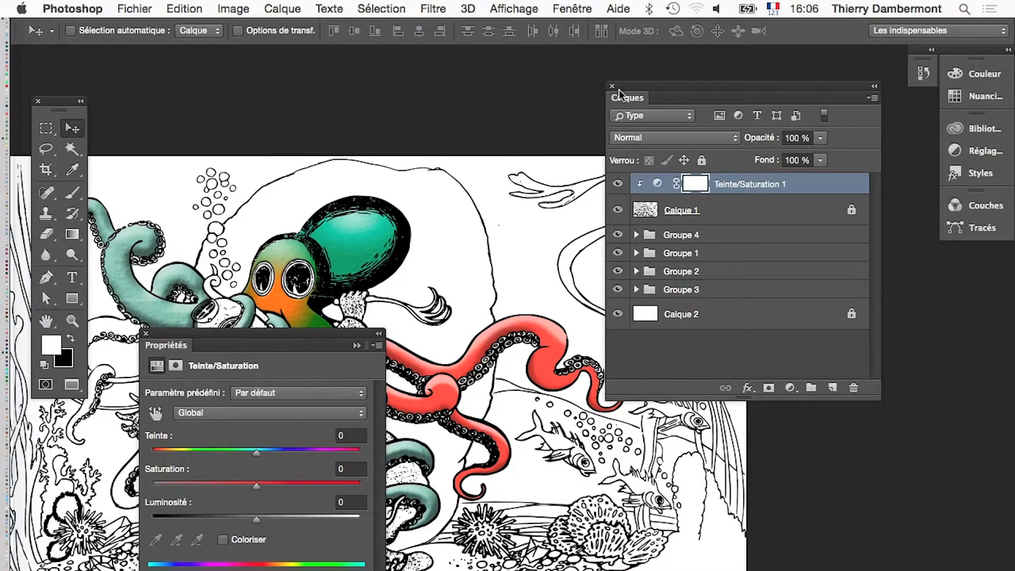
Turn on Coloriser for the Teinte/Saturation adjustment and raise its lightness to +39
drag(620, 95, 835, 473)
drag(273, 331, 725, 95)
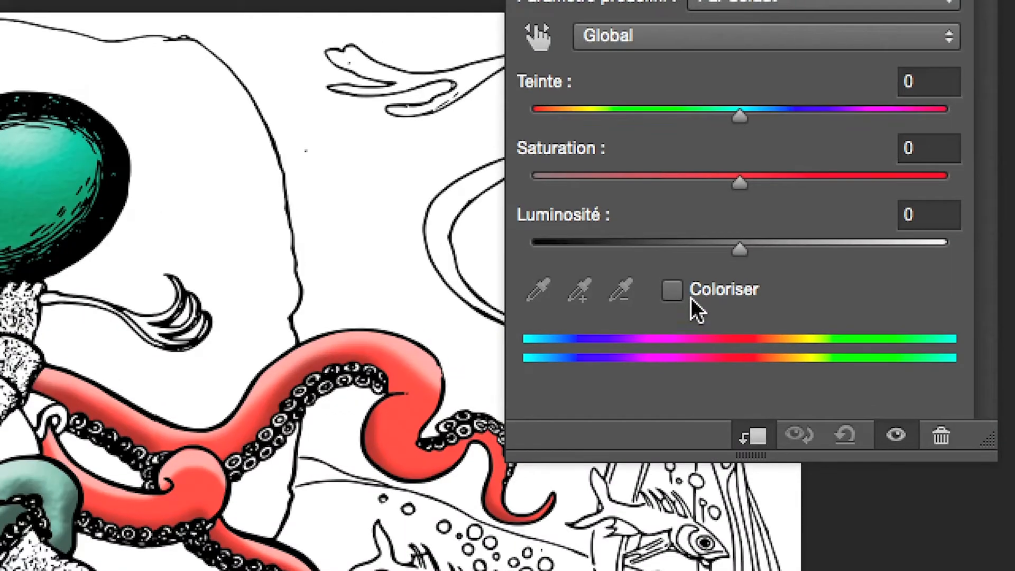
click(689, 299)
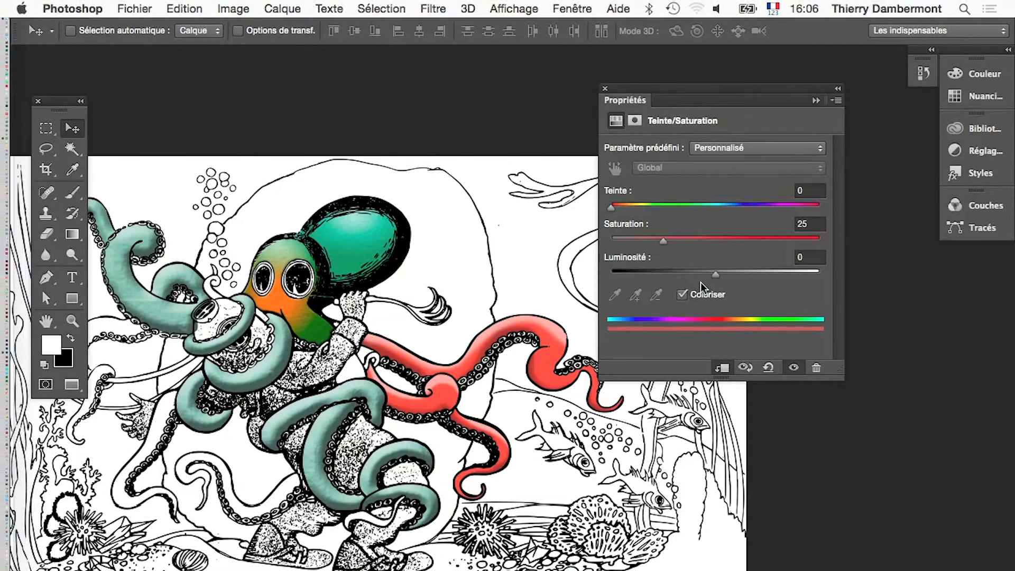
drag(715, 274, 759, 274)
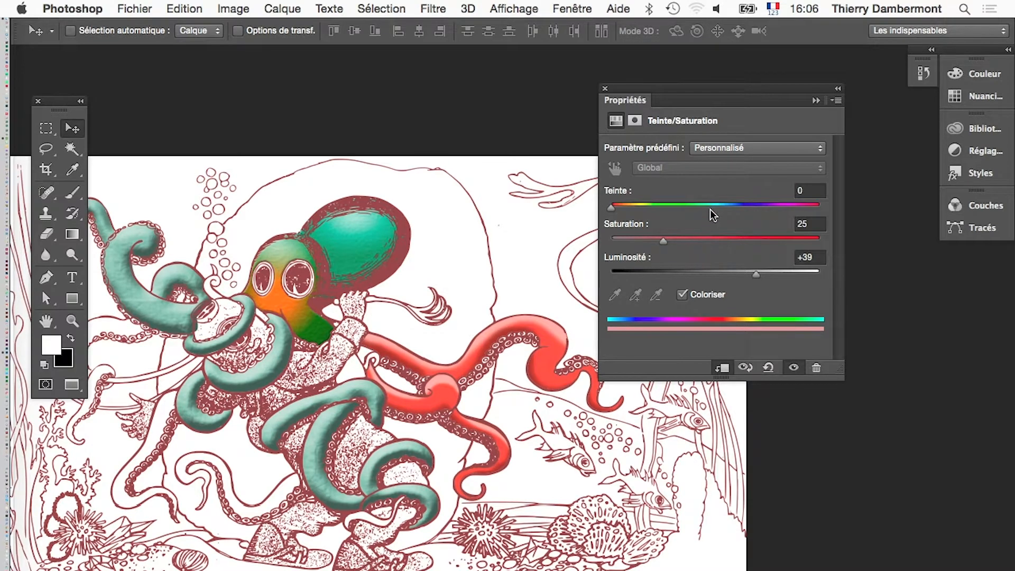
Try line art hues of 304, 83 and 237 with saturation 22 and lightness +21
drag(712, 205, 787, 207)
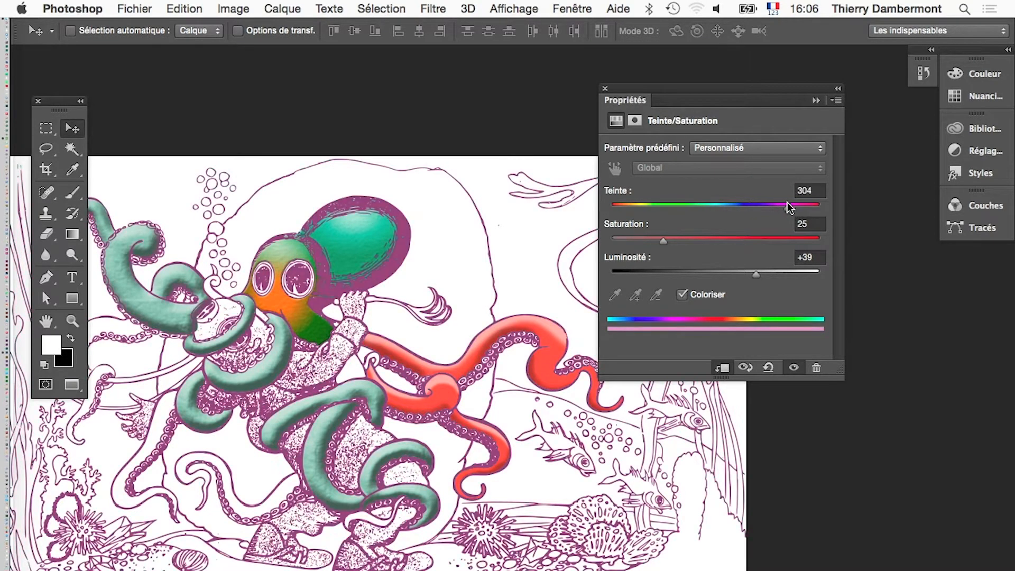
drag(702, 238, 663, 238)
click(659, 205)
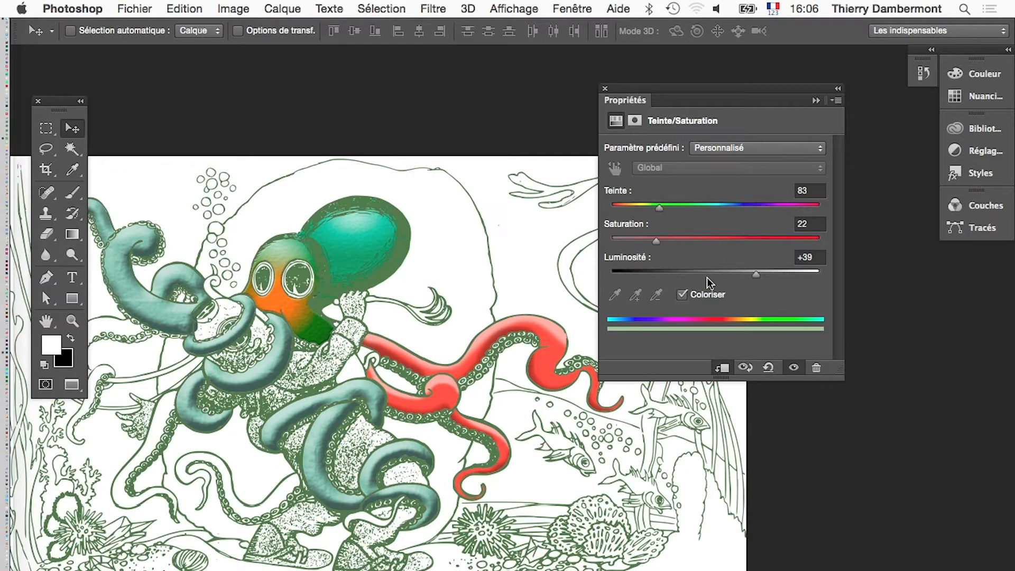
drag(703, 272, 738, 271)
click(748, 206)
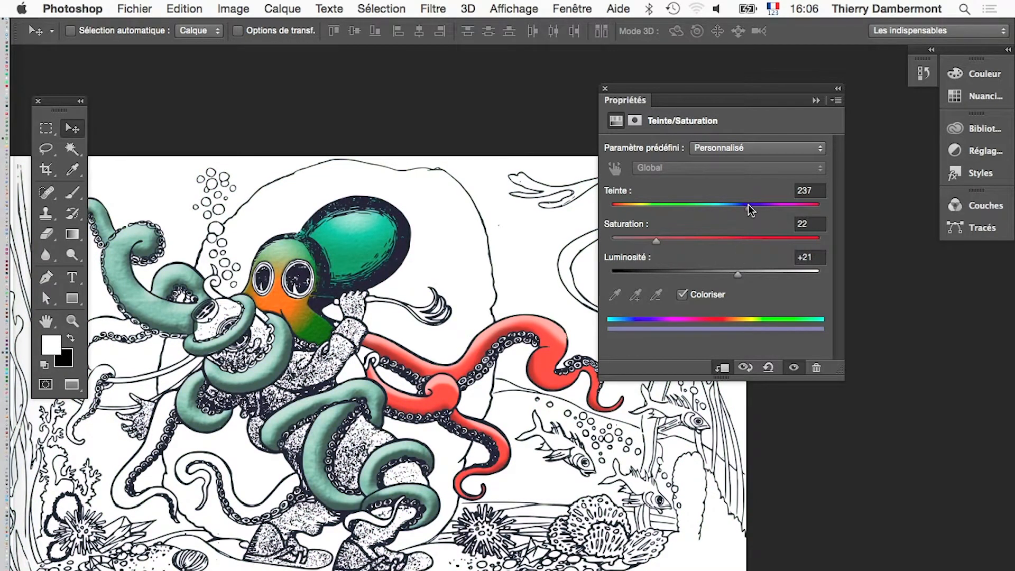
Tint the line art violet with saturation 53, hue 250 and lightness +37
scroll(481, 386, up, 2)
scroll(481, 388, up, 1)
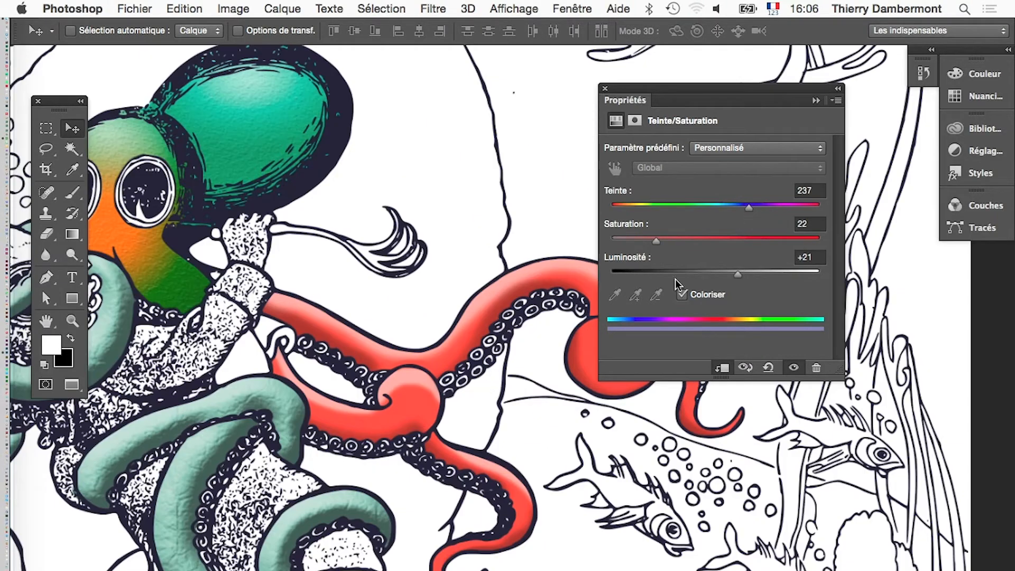
drag(686, 243, 723, 245)
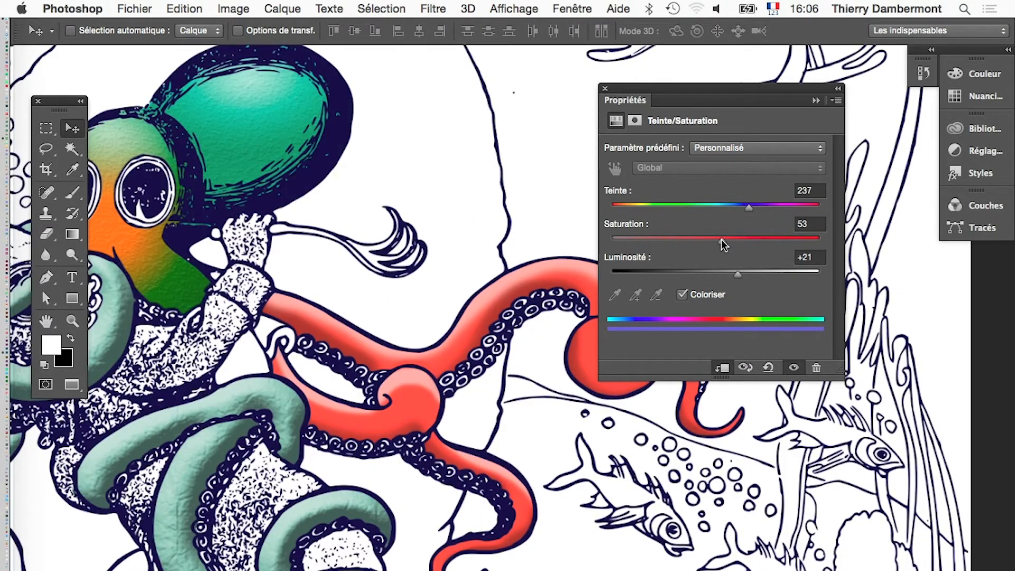
click(762, 208)
mouse_move(762, 208)
mouse_down()
mouse_move(786, 206)
mouse_move(758, 210)
mouse_up()
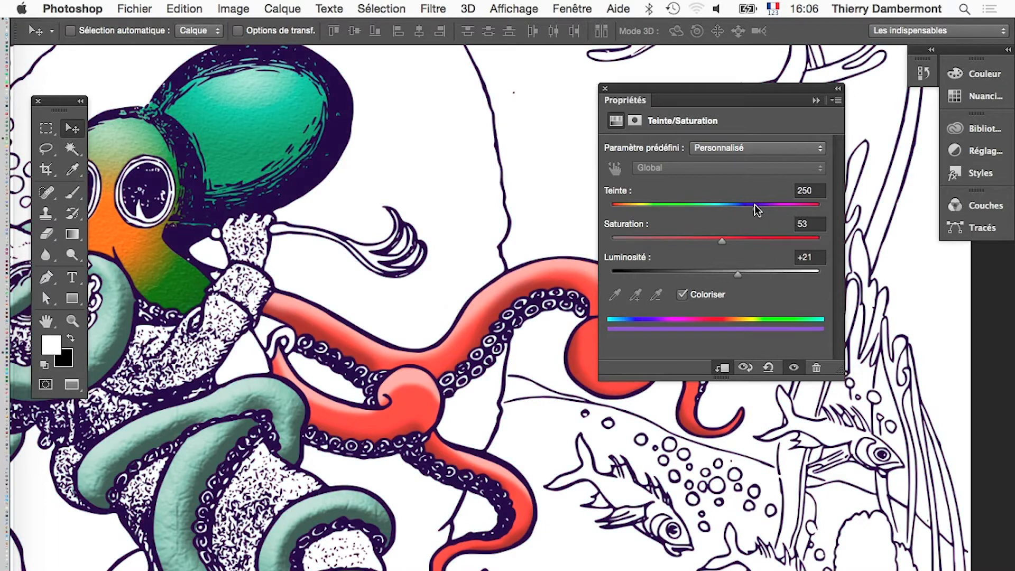
drag(745, 274, 754, 273)
alt+super+click(578, 420)
alt+super+click(577, 420)
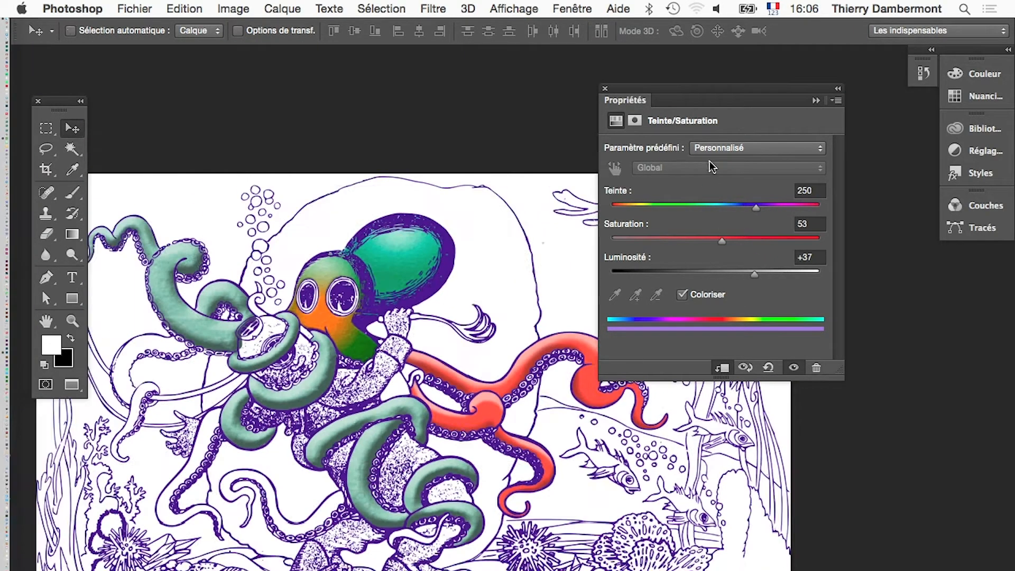
Tint the line art brown with hue 45 and lightness +23, and inspect the drawing up close and as a whole
drag(720, 94, 787, 131)
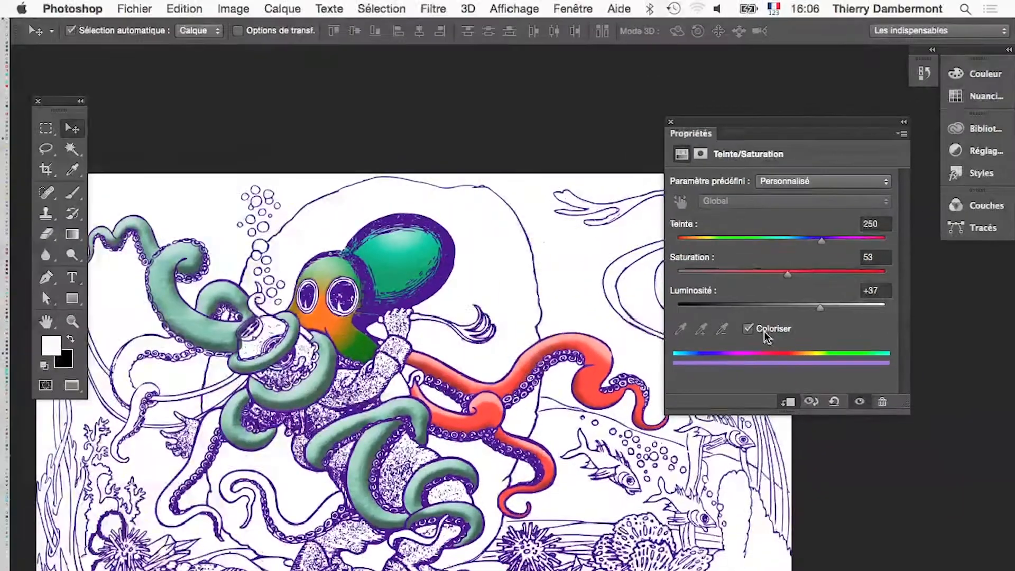
drag(712, 239, 702, 238)
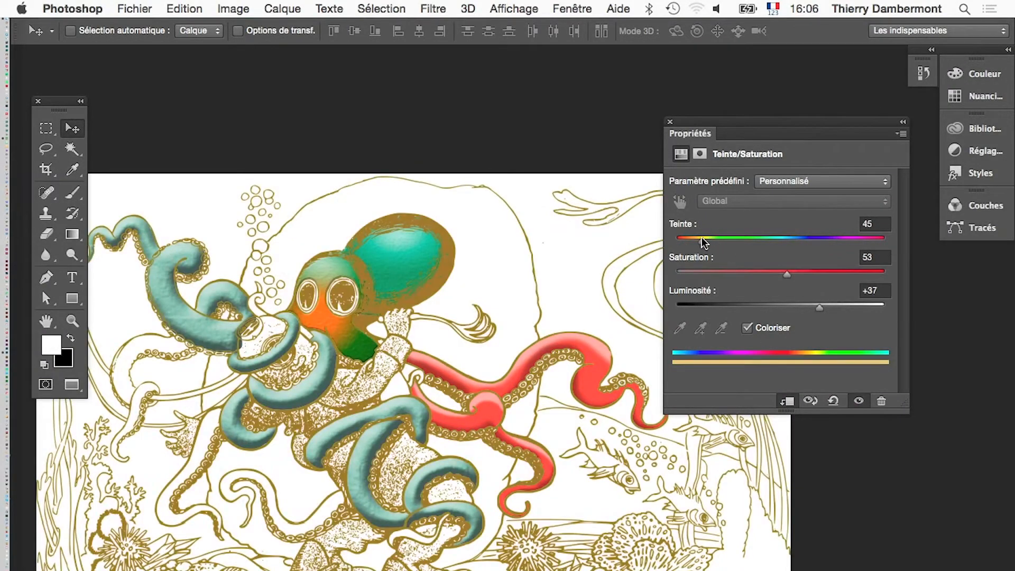
drag(757, 309, 802, 304)
click(399, 379)
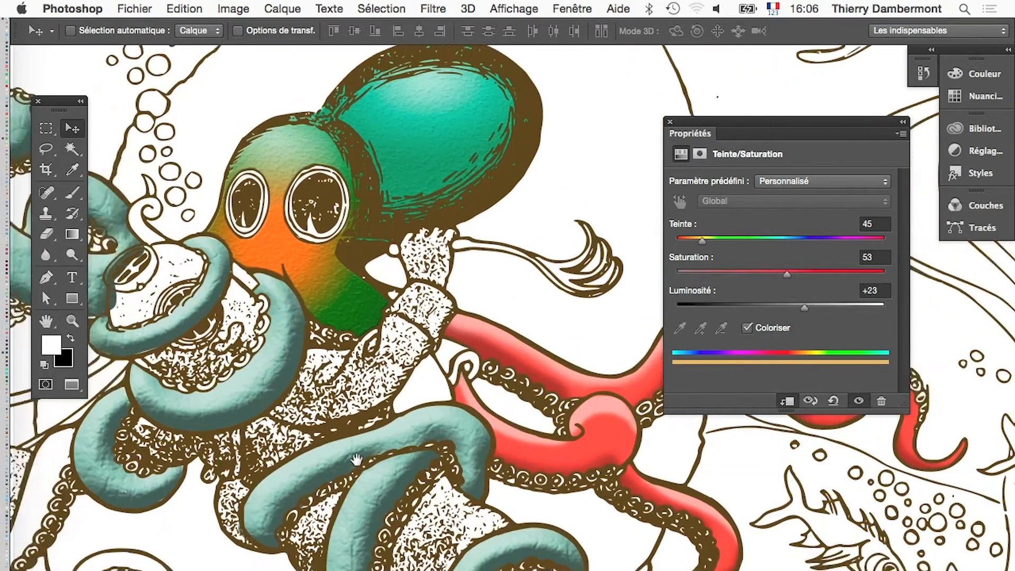
drag(379, 499, 480, 415)
click(669, 122)
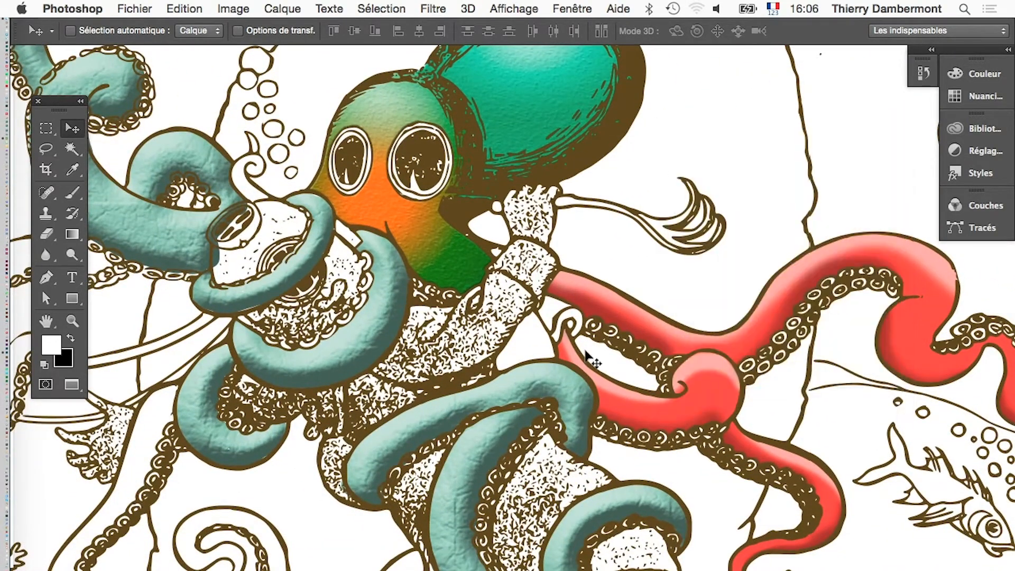
alt+super+click(571, 399)
alt+super+click(572, 400)
drag(572, 399, 475, 355)
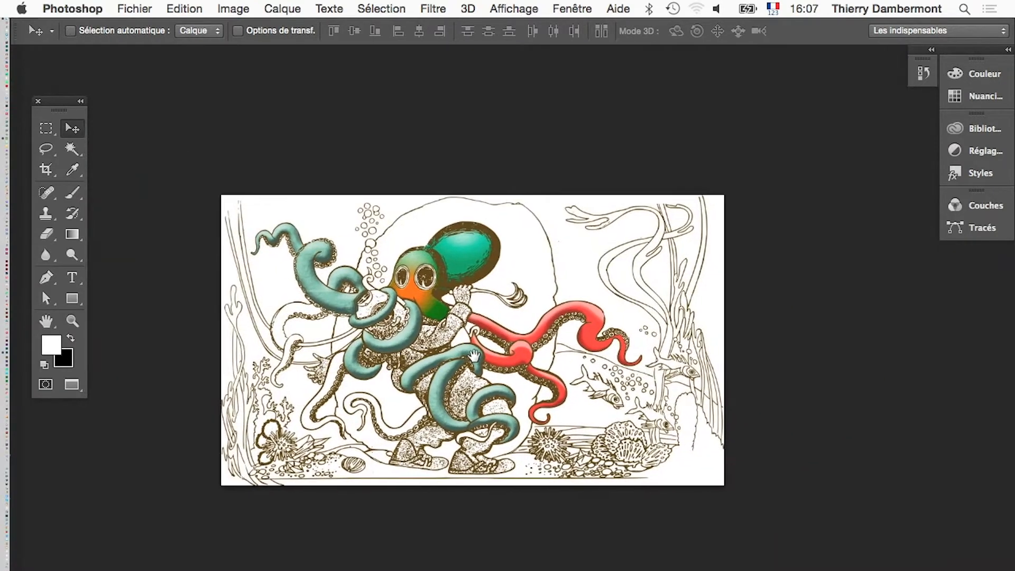
Reopen the Teinte/Saturation 1 adjustment's settings and set its hue to 176 for teal line art
drag(775, 185, 757, 135)
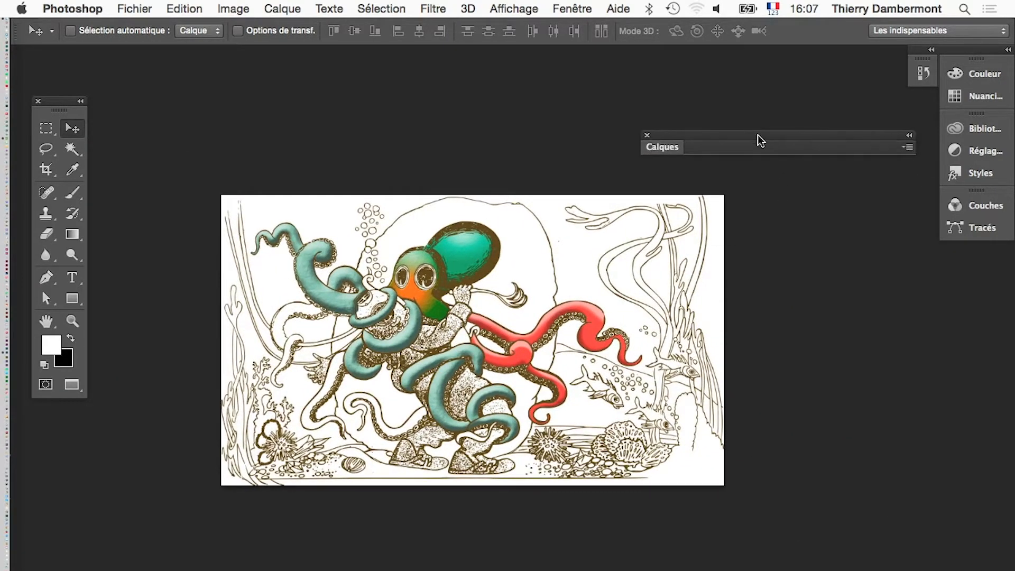
click(674, 151)
double_click(692, 236)
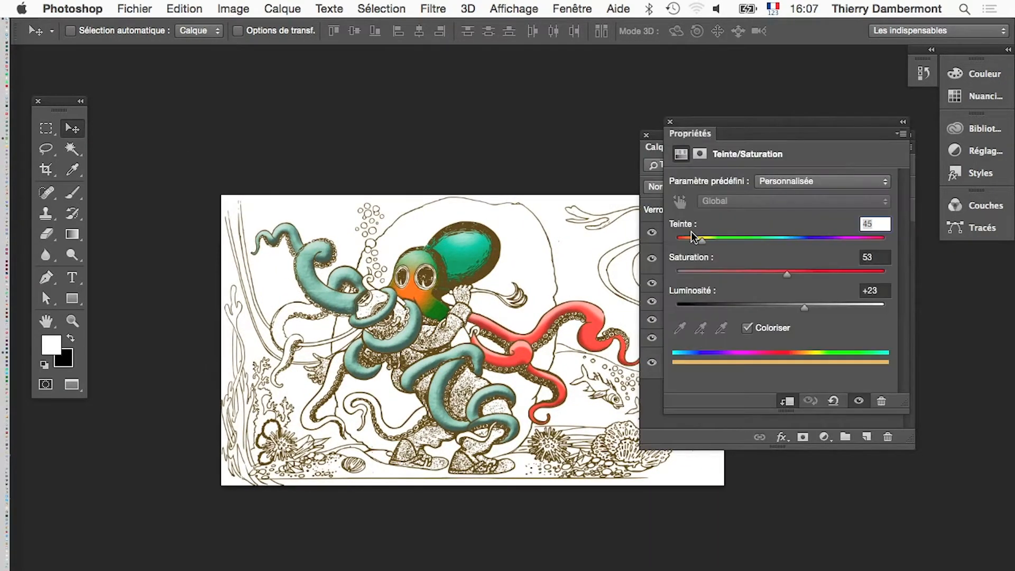
drag(692, 121, 204, 106)
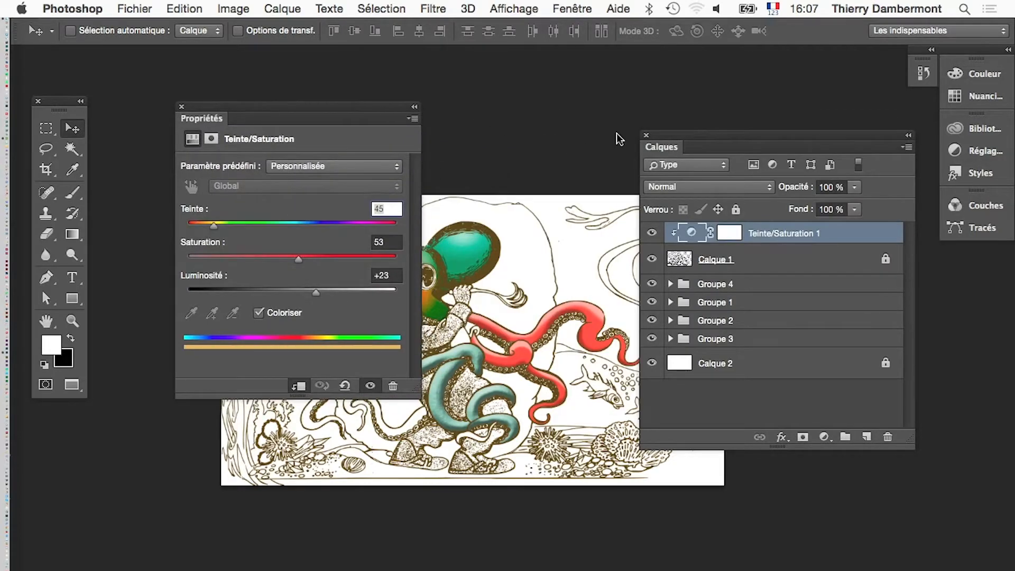
drag(690, 141, 809, 296)
drag(399, 106, 332, 104)
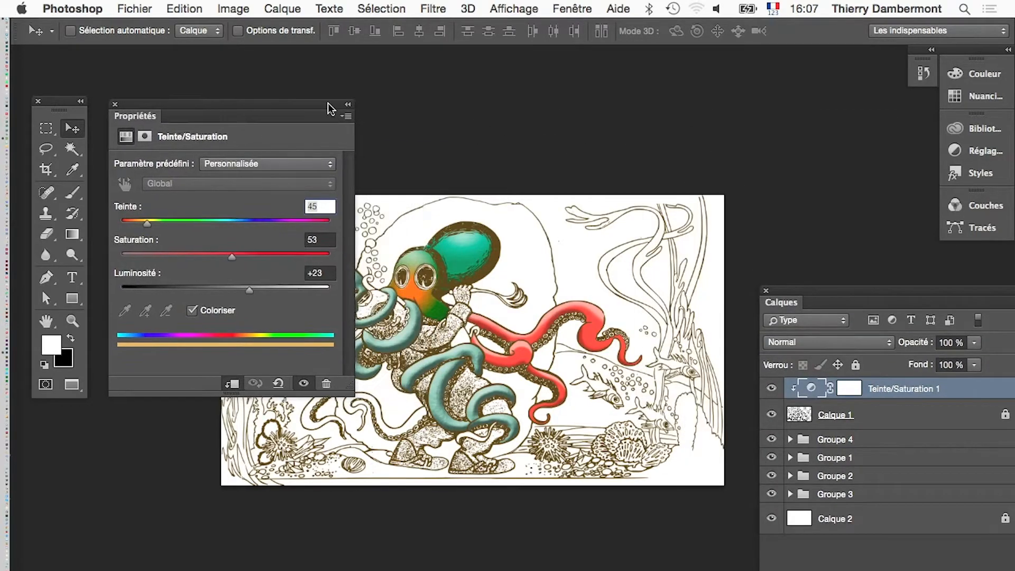
drag(542, 242, 666, 189)
drag(768, 288, 742, 464)
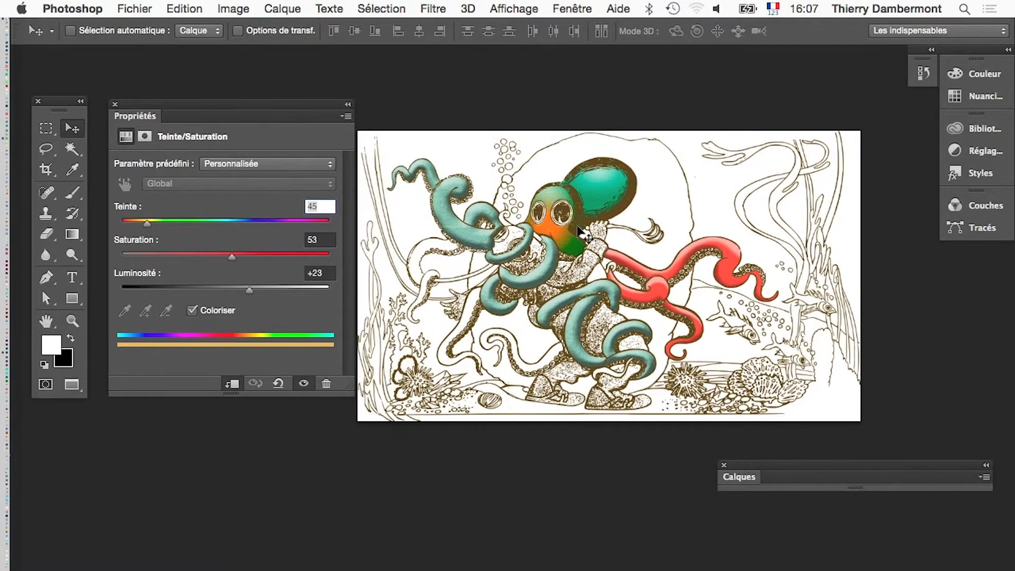
click(223, 221)
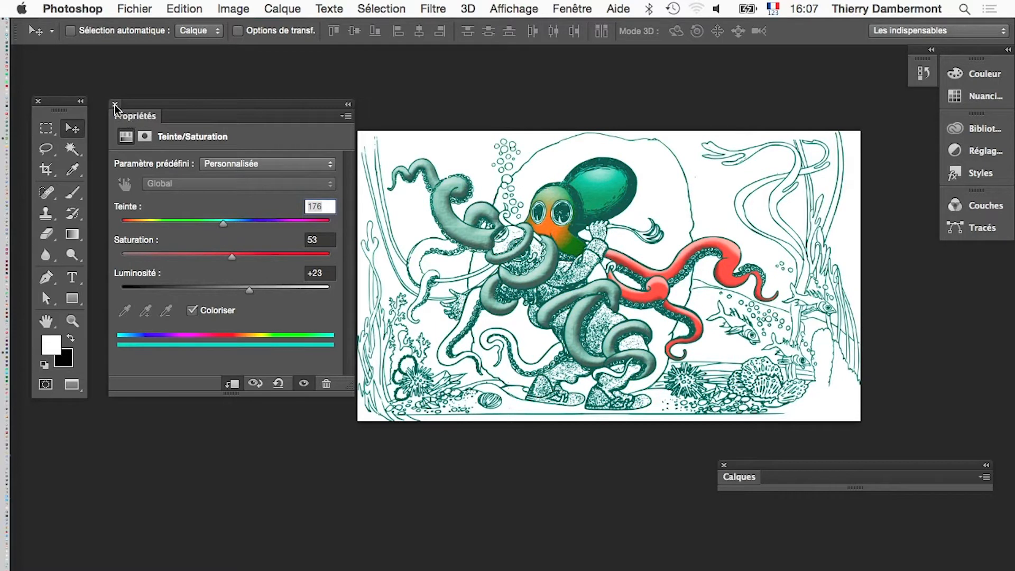
Tint the line art purple with hue 284, saturation 52 and lightness +14, and close the adjustment settings and the layer list
drag(251, 294, 238, 292)
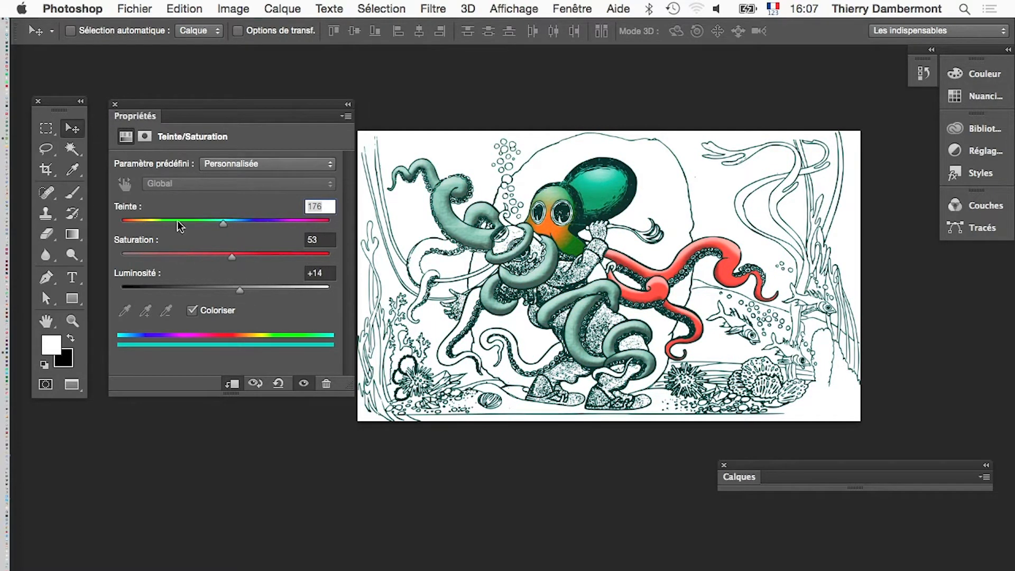
drag(233, 254, 230, 256)
click(281, 222)
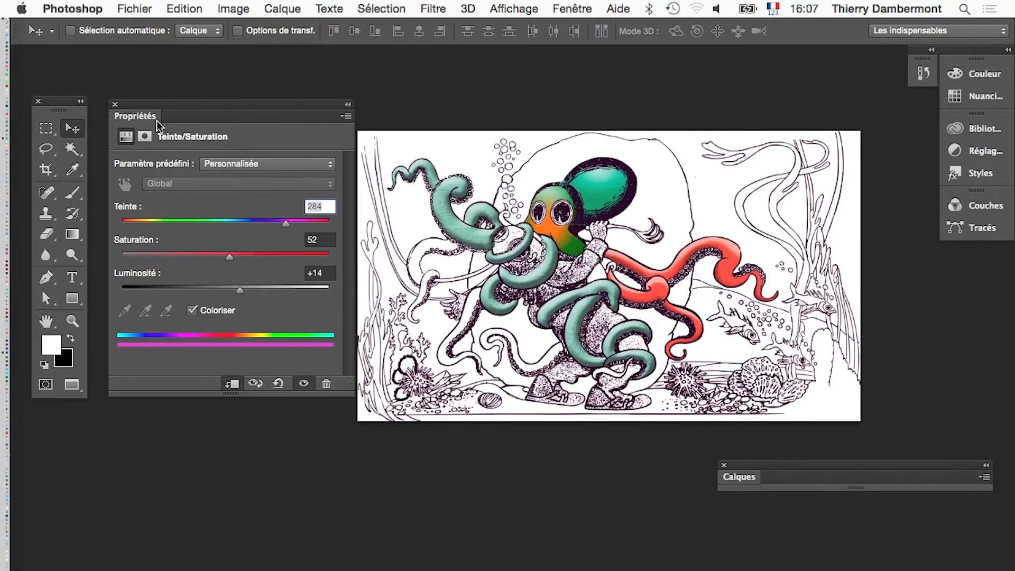
click(114, 104)
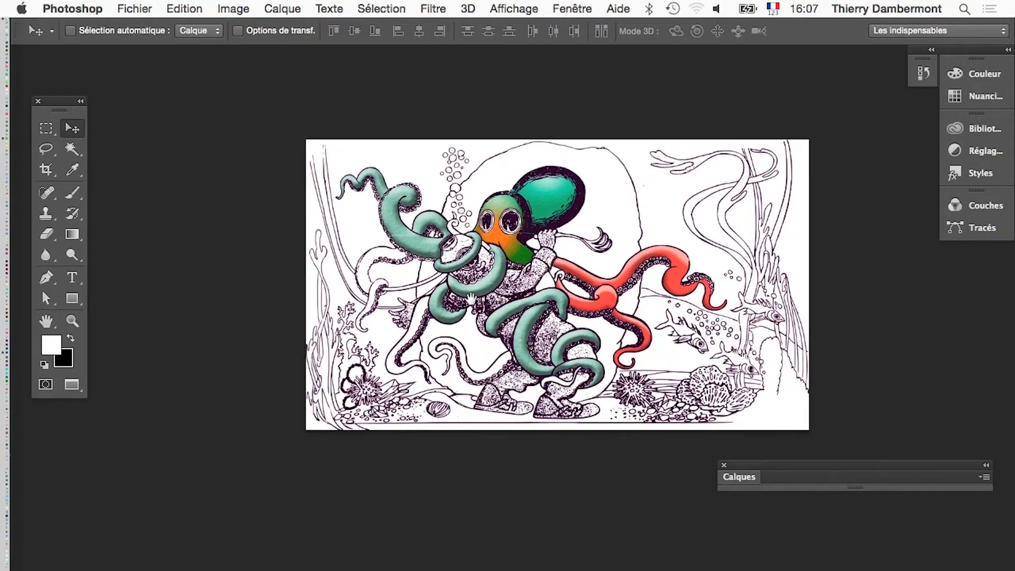
click(723, 465)
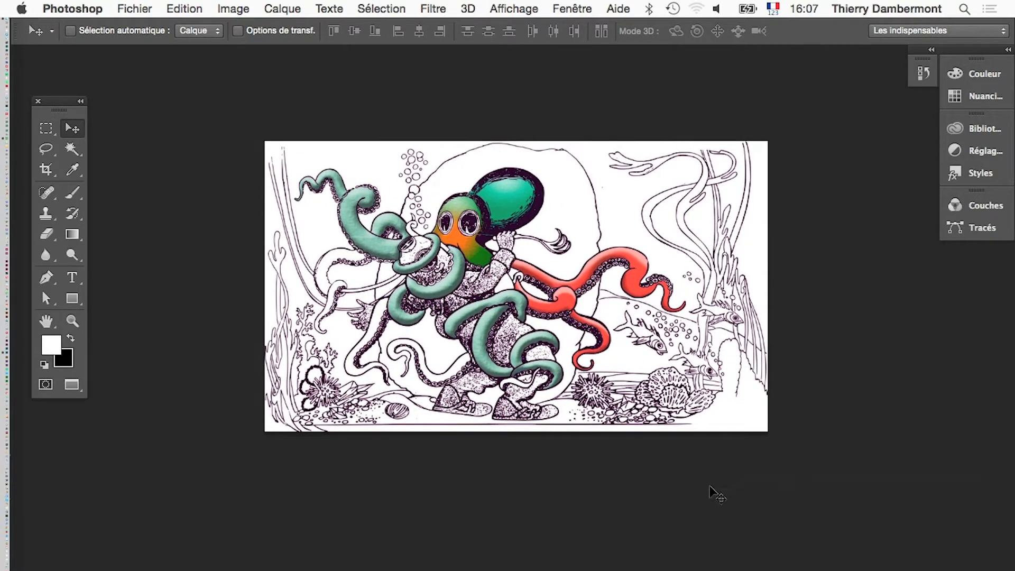
Save the drawing as a new Photoshop file named diver-octopus-05.psd in the initiation PS jour 4 folder
click(135, 8)
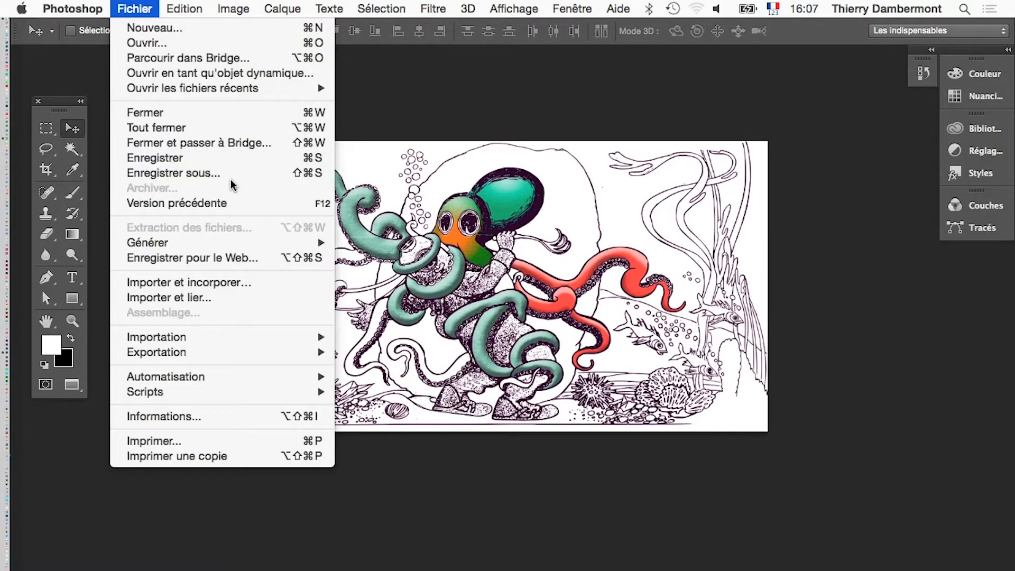
click(233, 169)
click(529, 63)
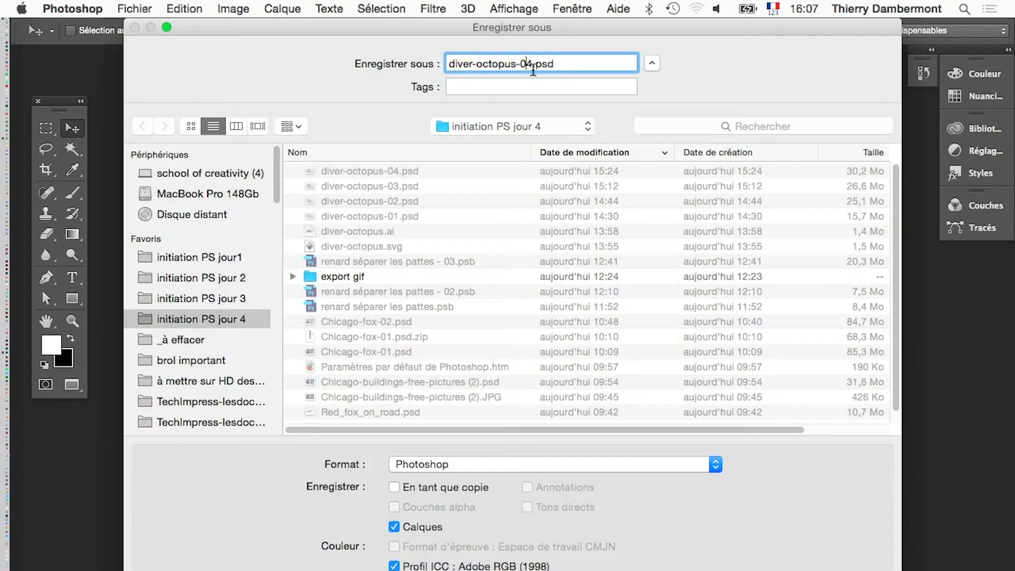
key(BackSpace)
text(5)
key(Return)
click(735, 346)
key(super+Tab)
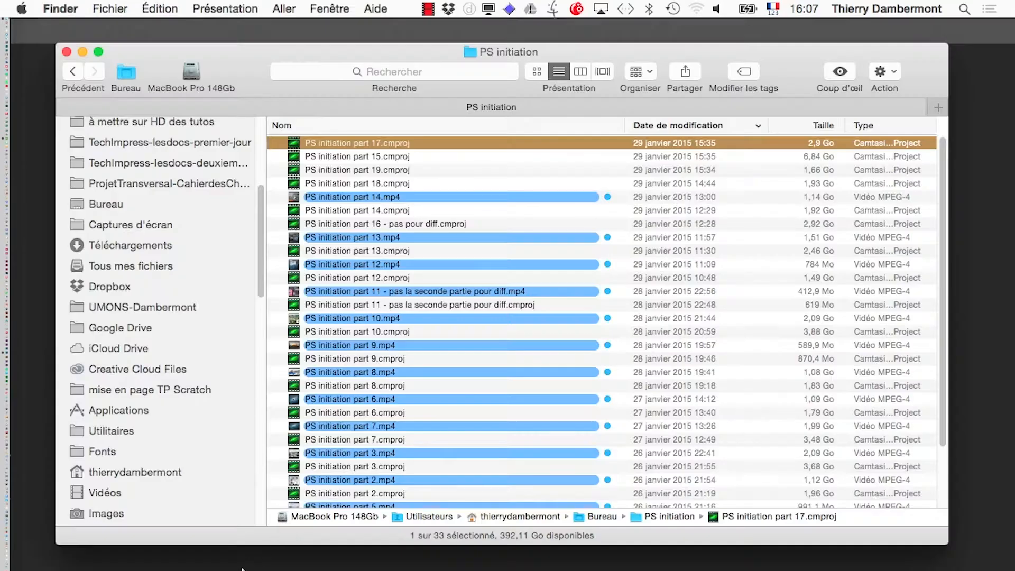
key(super+Tab)
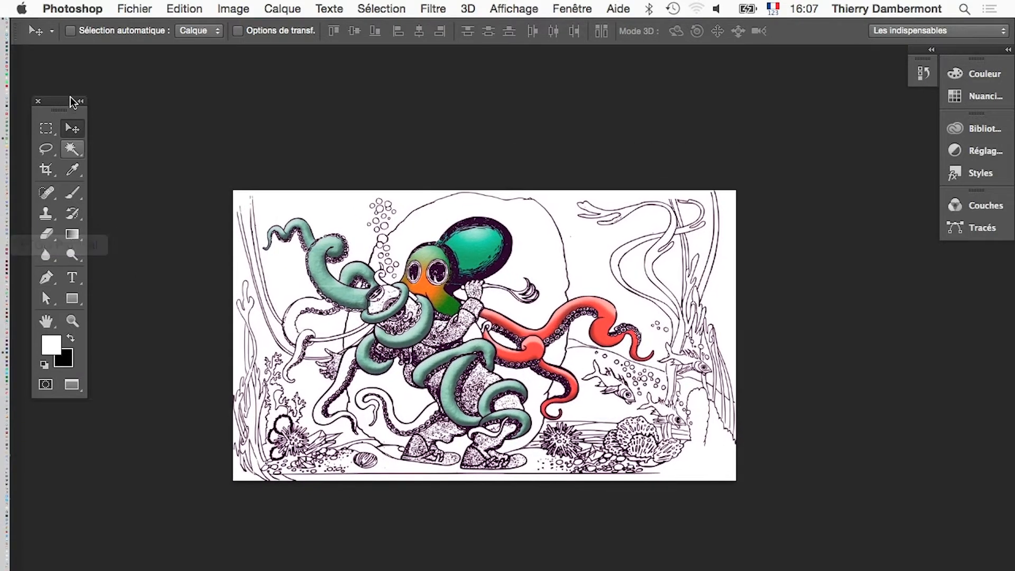
Activate the Crop tool in Rapport L/H mode, leaving its width and height ratio values empty
drag(56, 99, 133, 107)
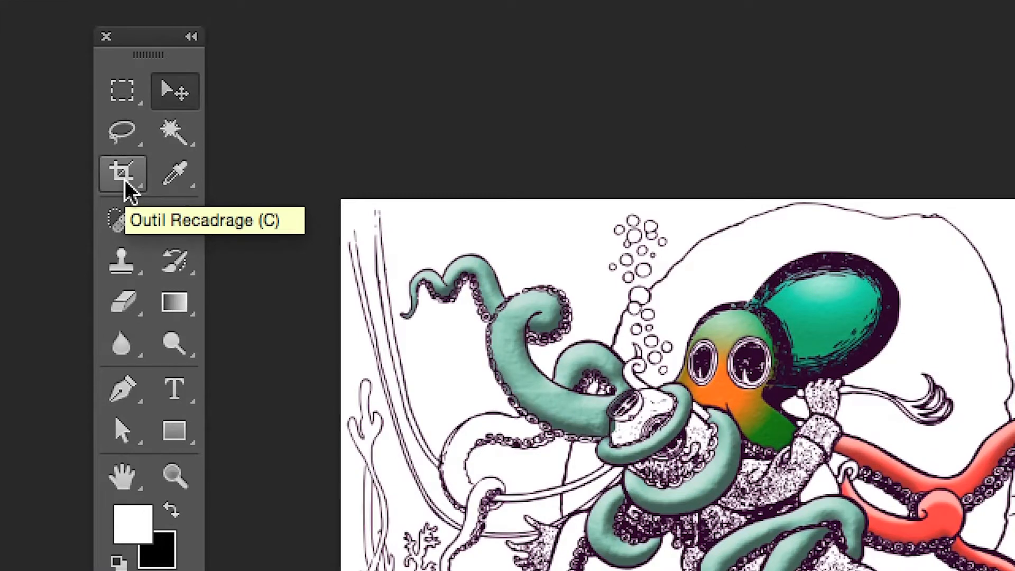
click(125, 182)
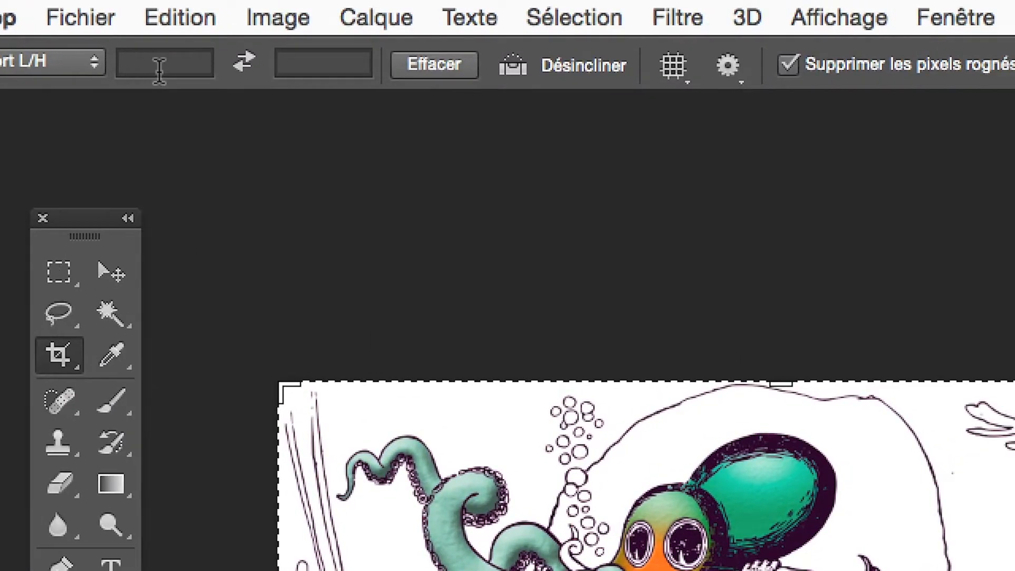
click(160, 69)
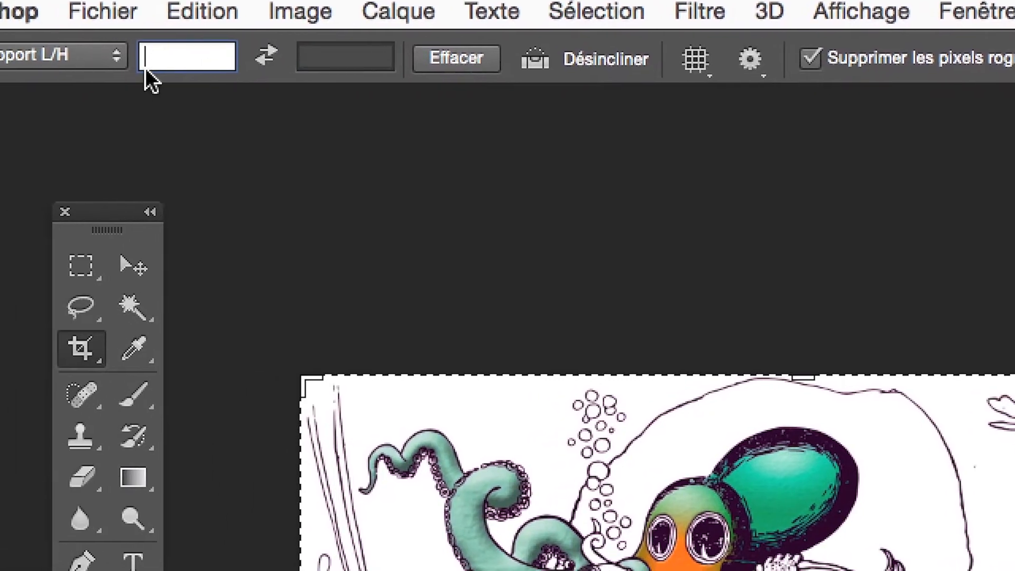
click(53, 60)
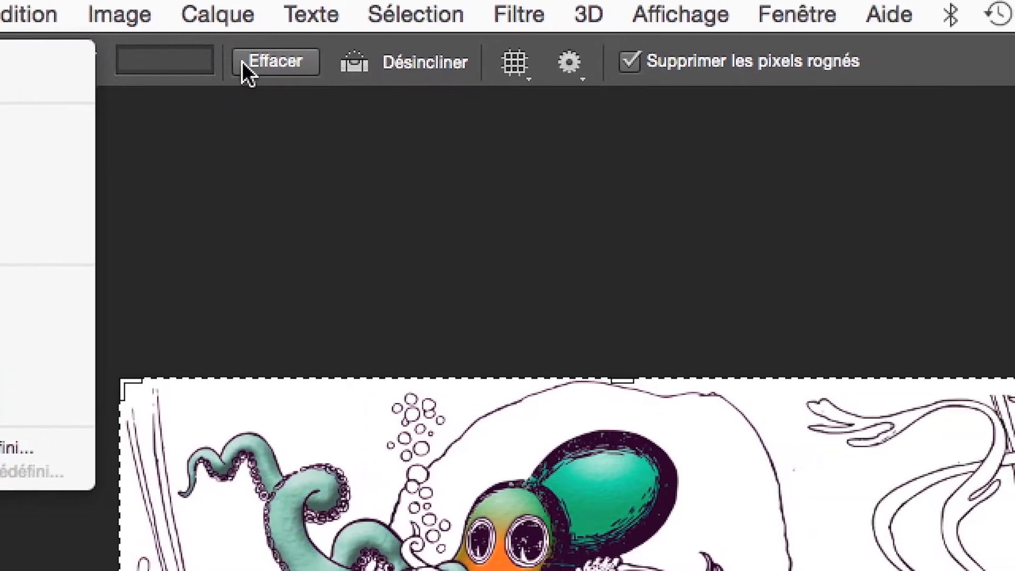
click(504, 65)
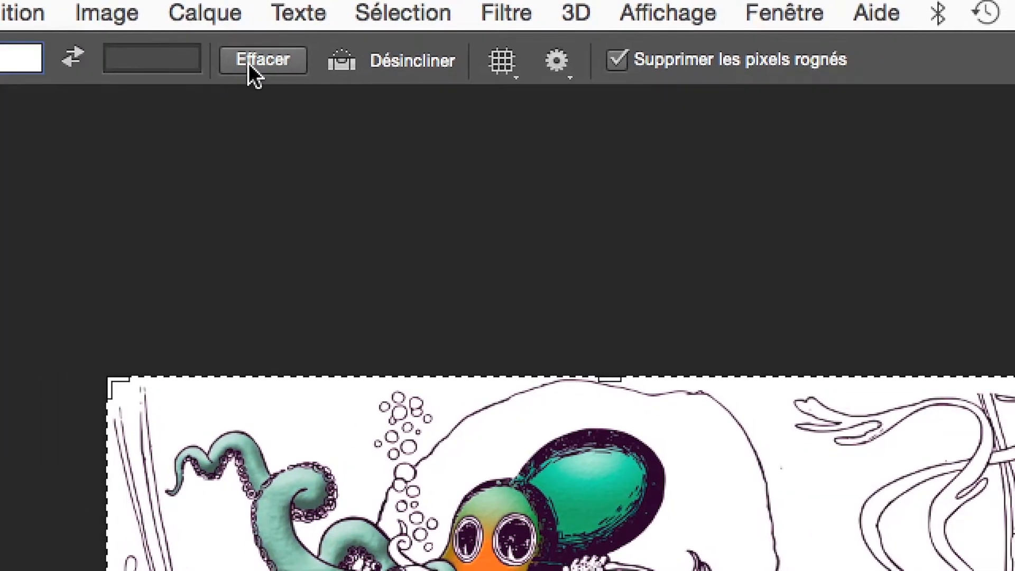
click(511, 65)
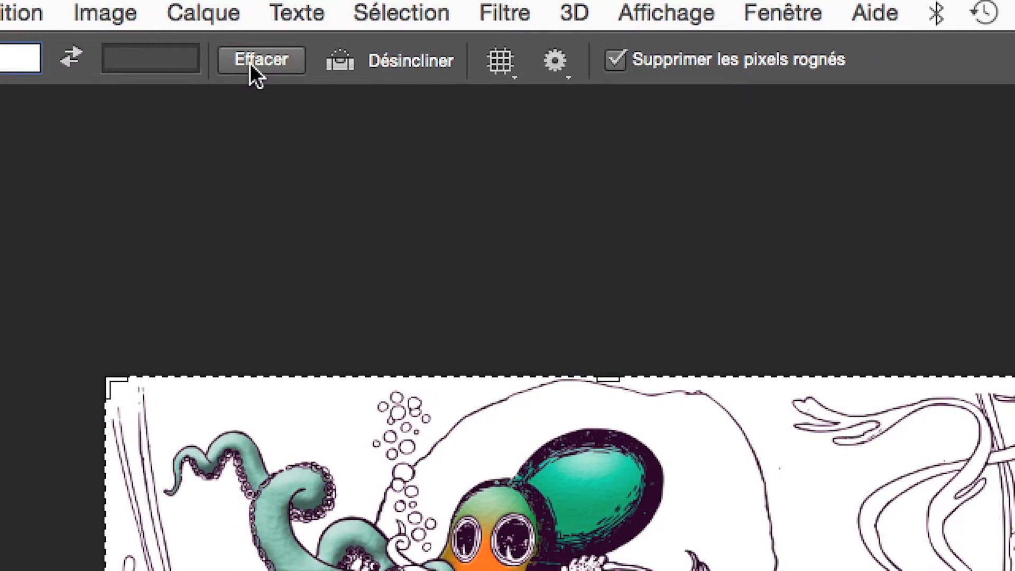
click(142, 62)
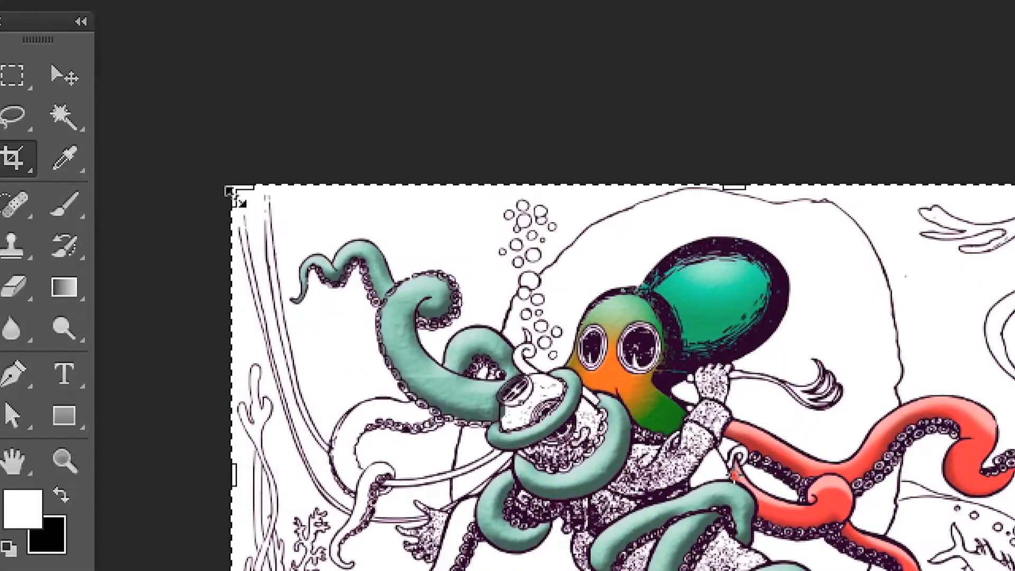
Enlarge the canvas by extending the crop frame above the drawing and out to both sides, and apply the crop
drag(234, 195, 205, 132)
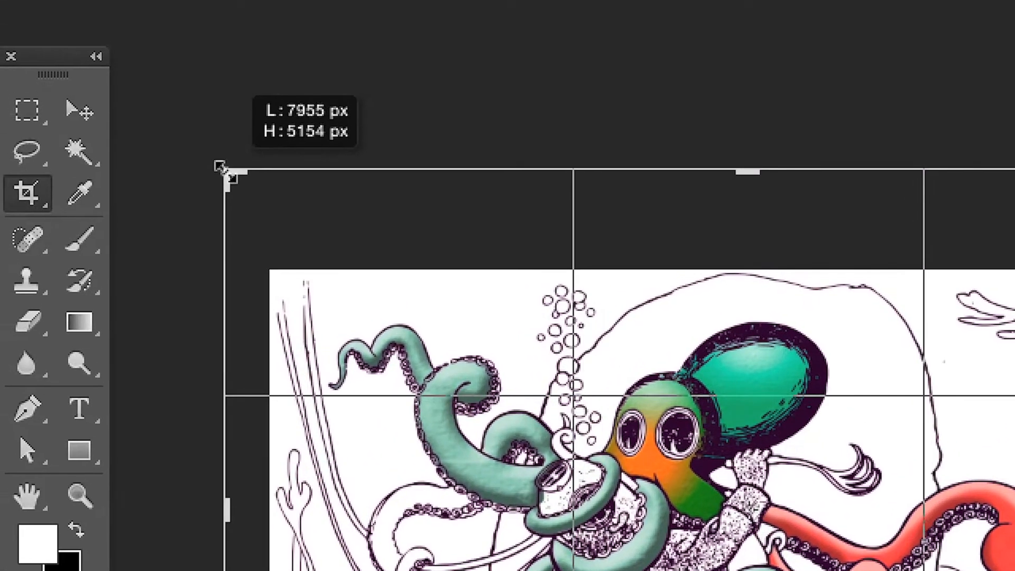
drag(219, 169, 180, 106)
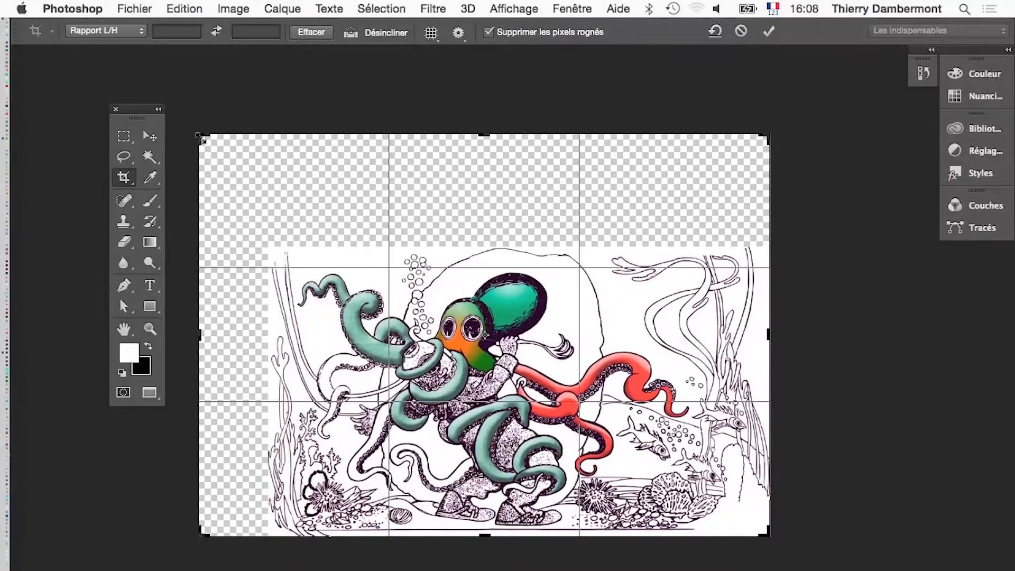
drag(768, 135, 826, 114)
scroll(650, 253, down, 2)
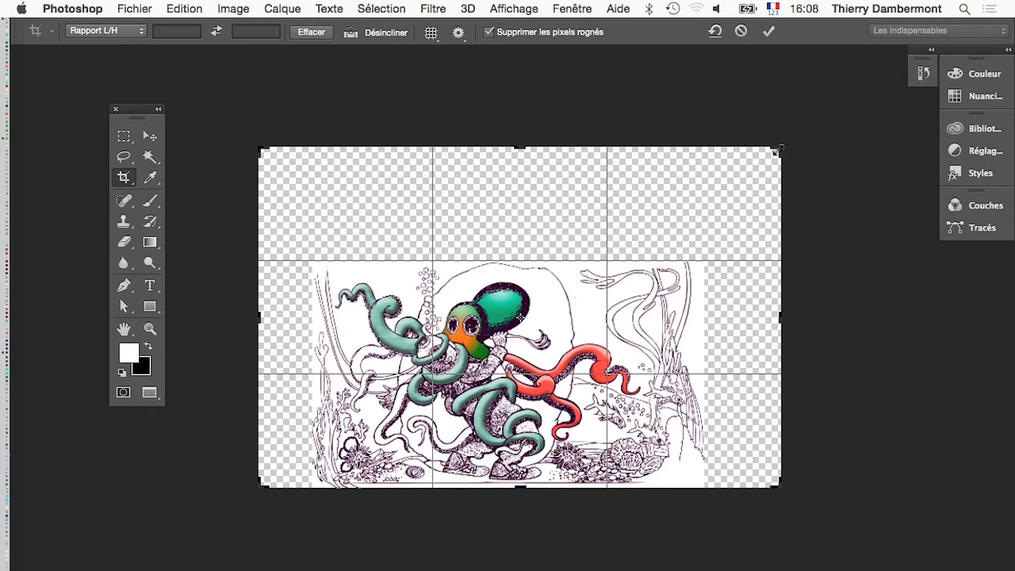
drag(778, 151, 775, 149)
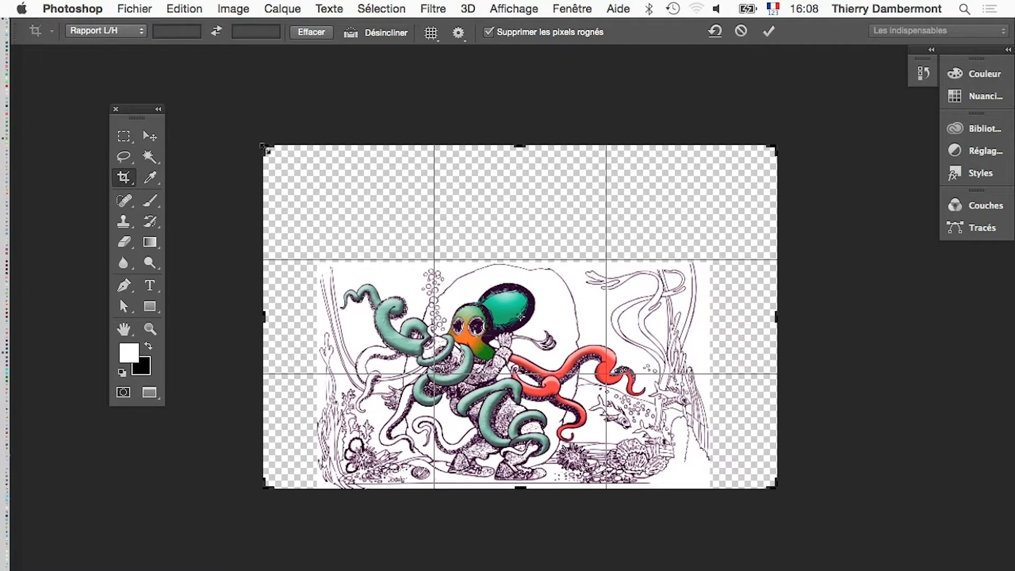
drag(264, 147, 249, 148)
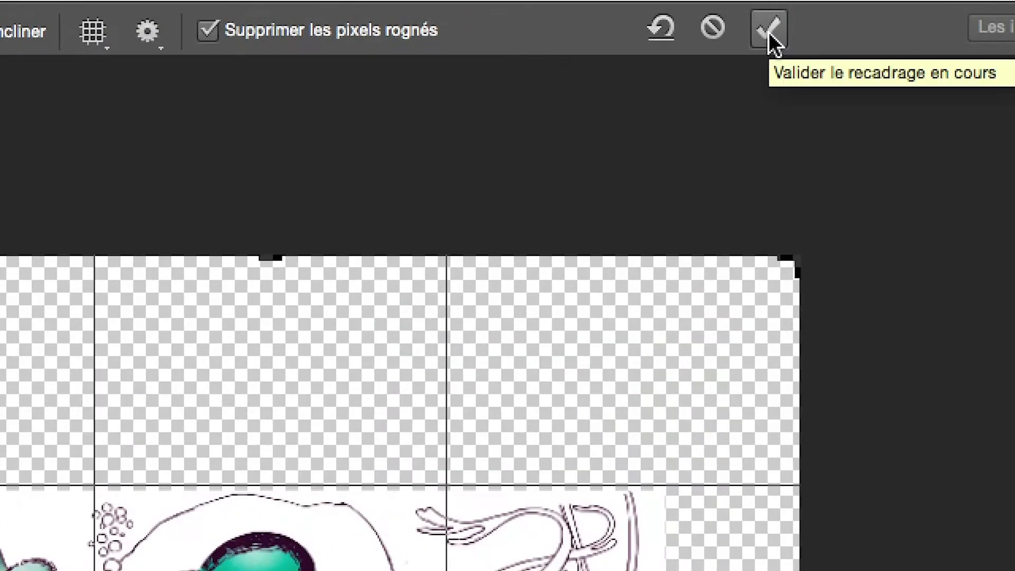
click(770, 37)
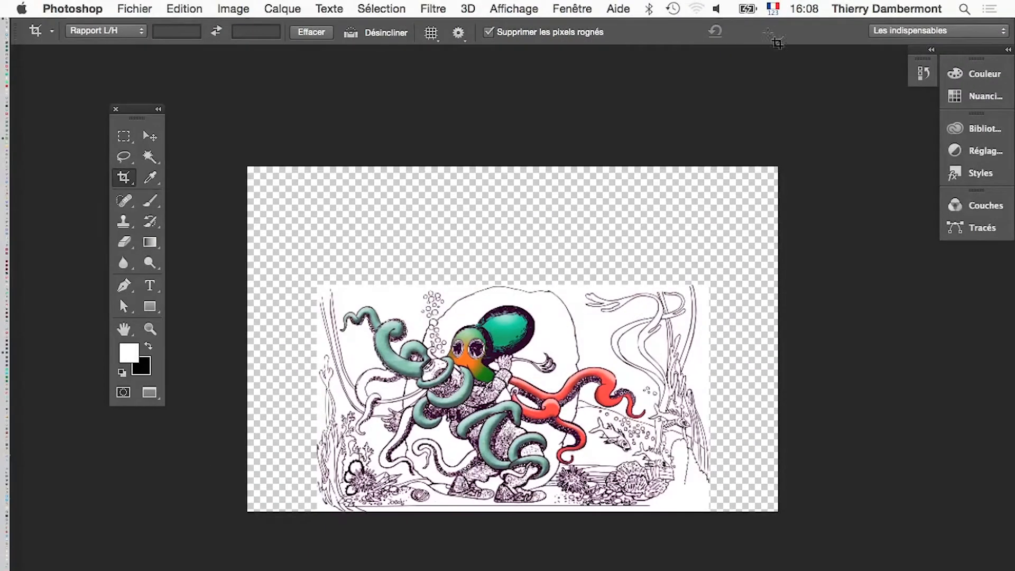
Show the Calques panel again and expand it to its full layer list
drag(486, 268, 469, 214)
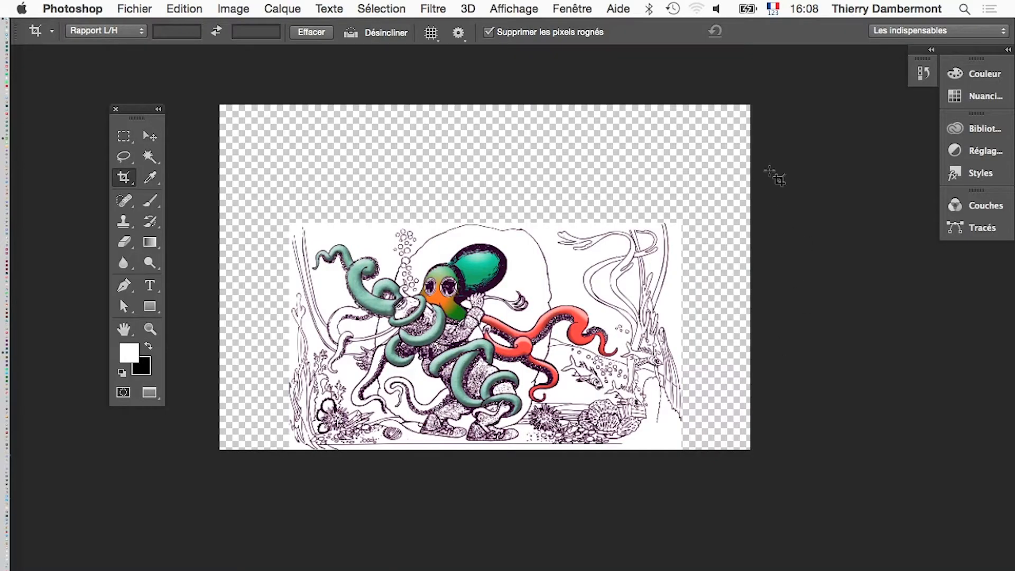
click(572, 9)
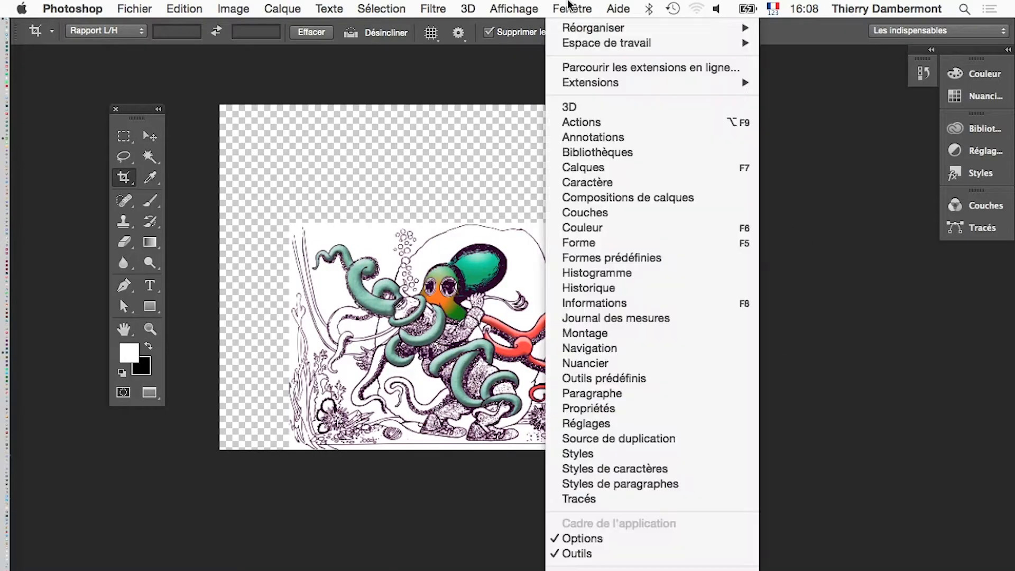
click(605, 166)
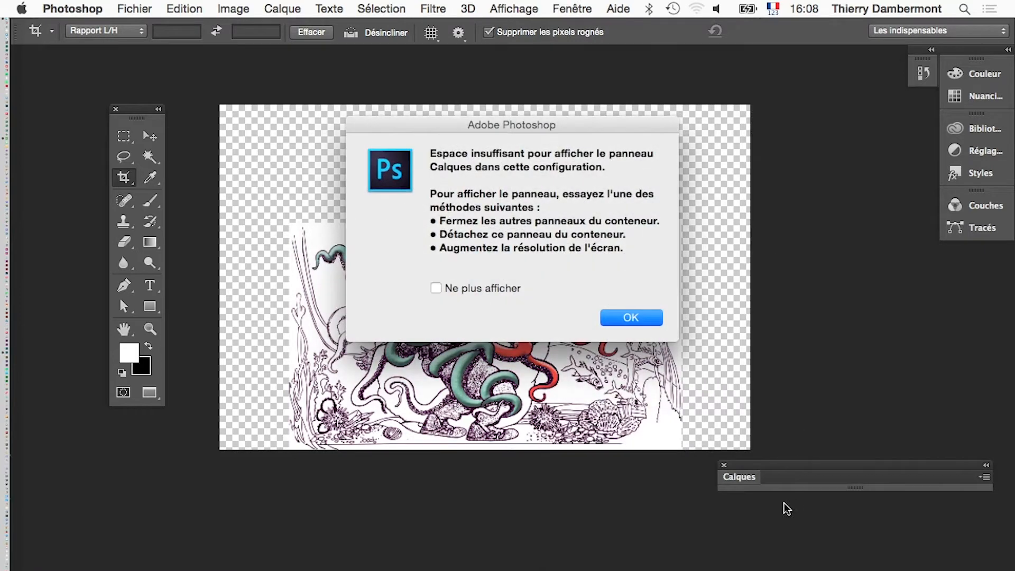
key(Return)
click(740, 478)
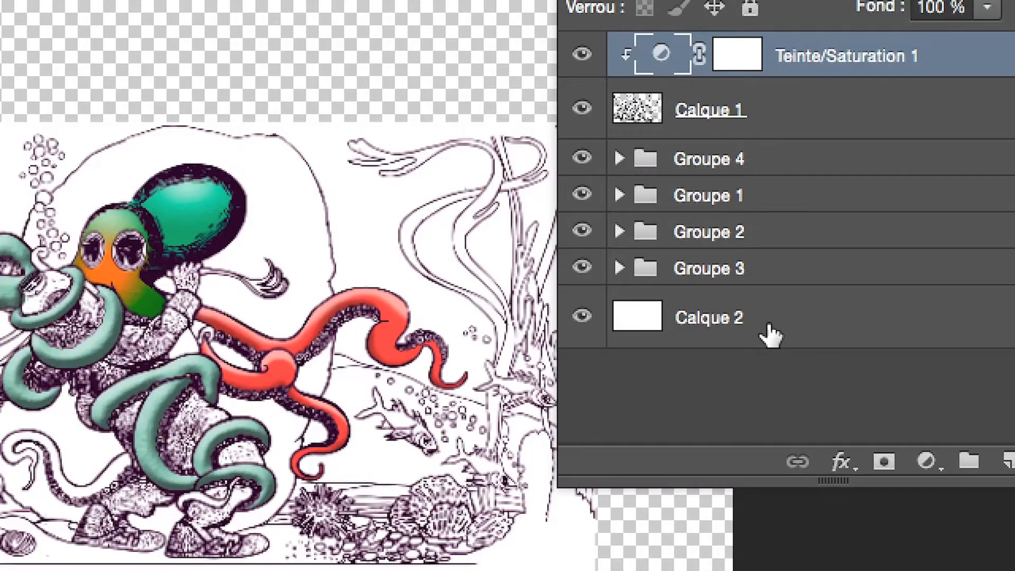
Unlock the white background layer Calque 2 and lock it again
click(770, 335)
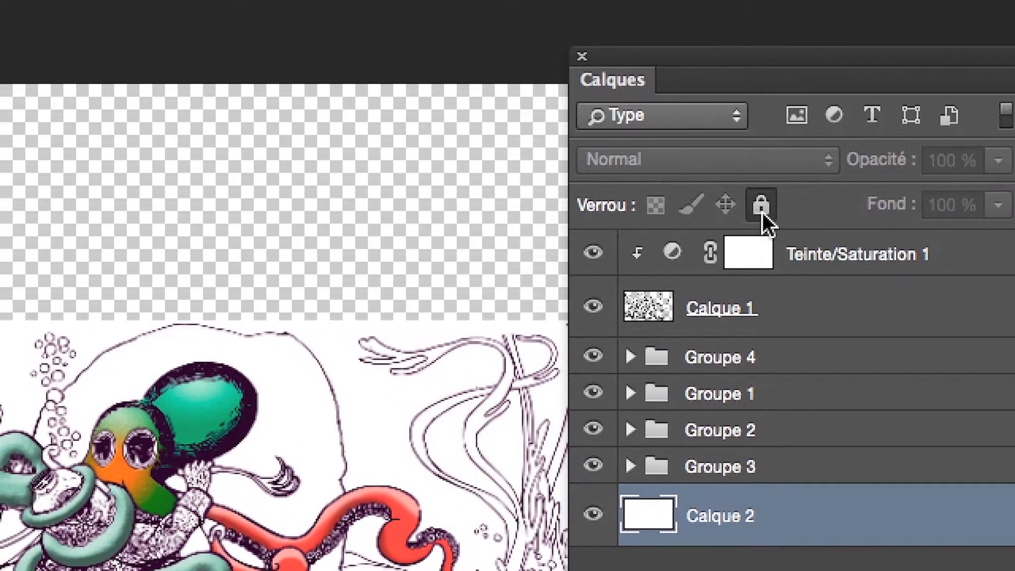
click(761, 206)
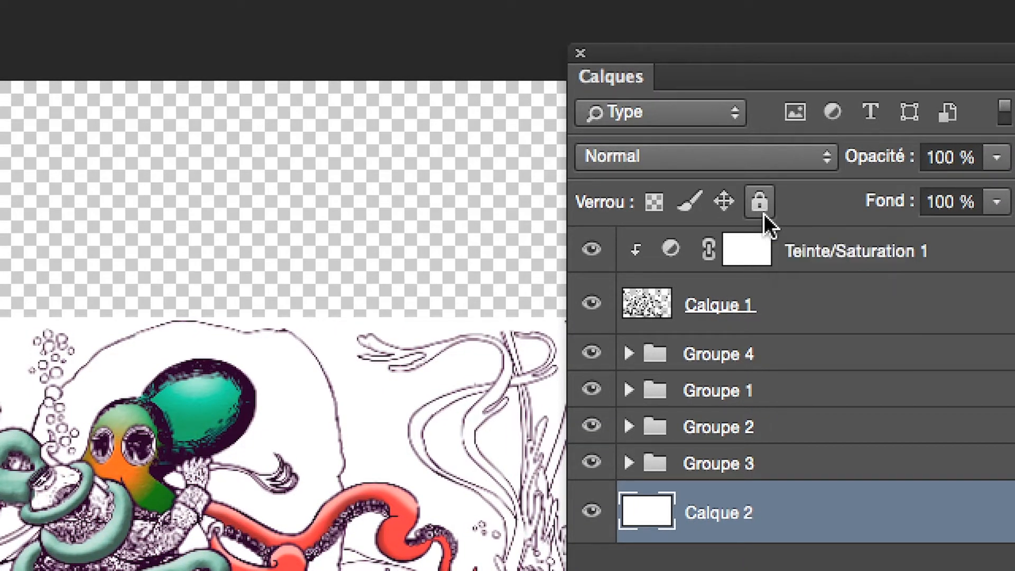
click(764, 213)
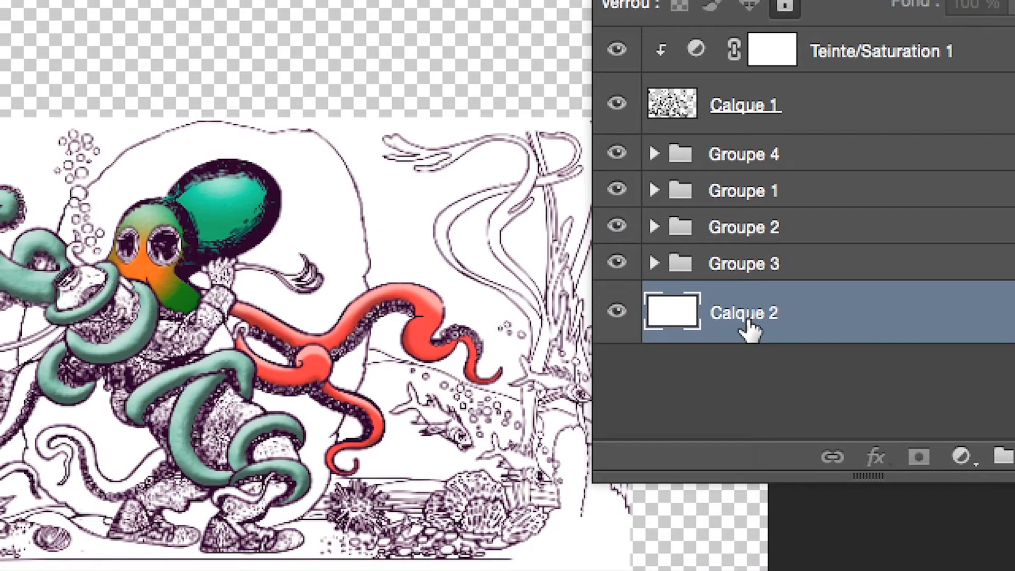
Rename the background layer Calque 2 as "fond blanc"
double_click(745, 314)
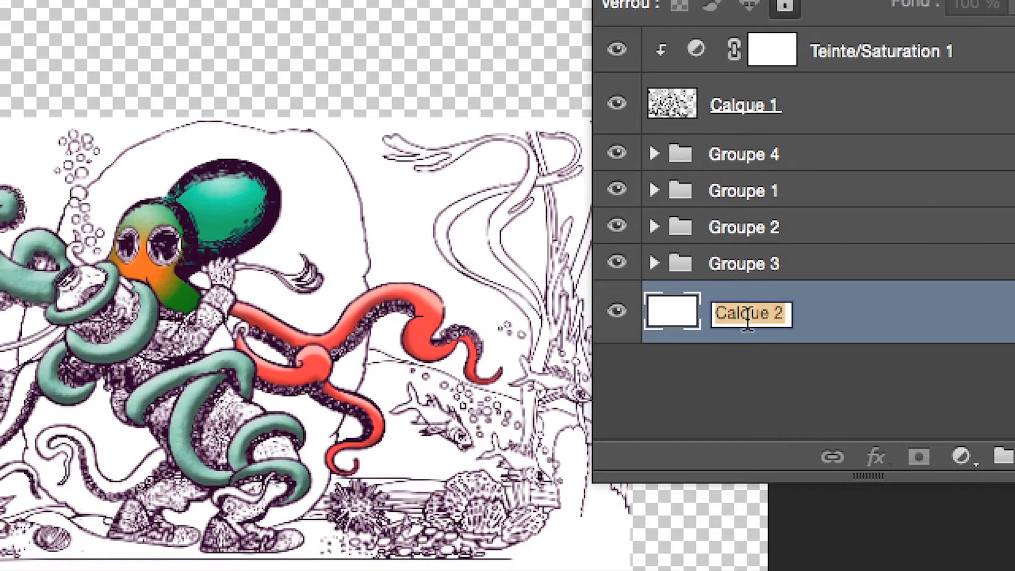
text(fond blanc)
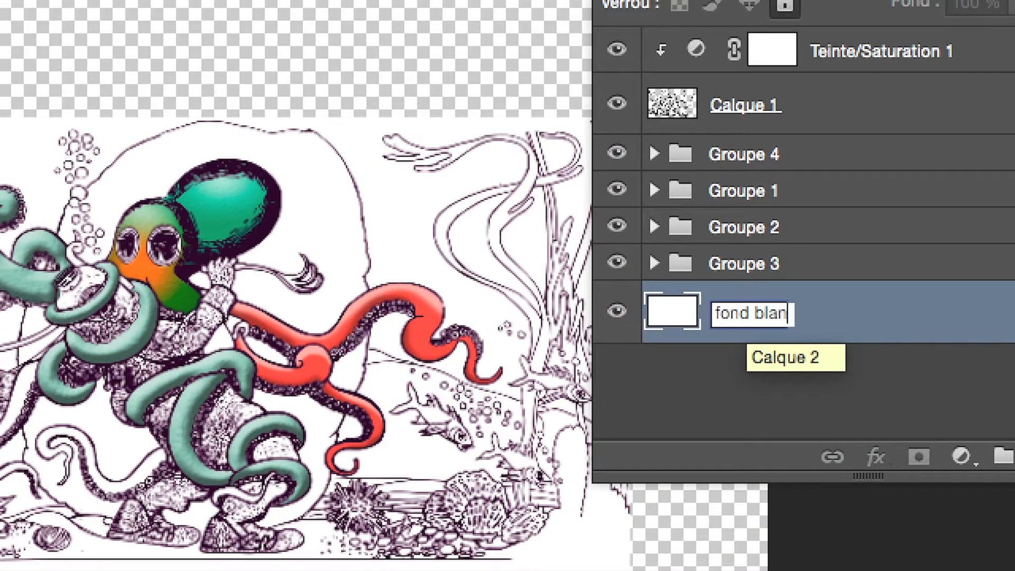
key(Return)
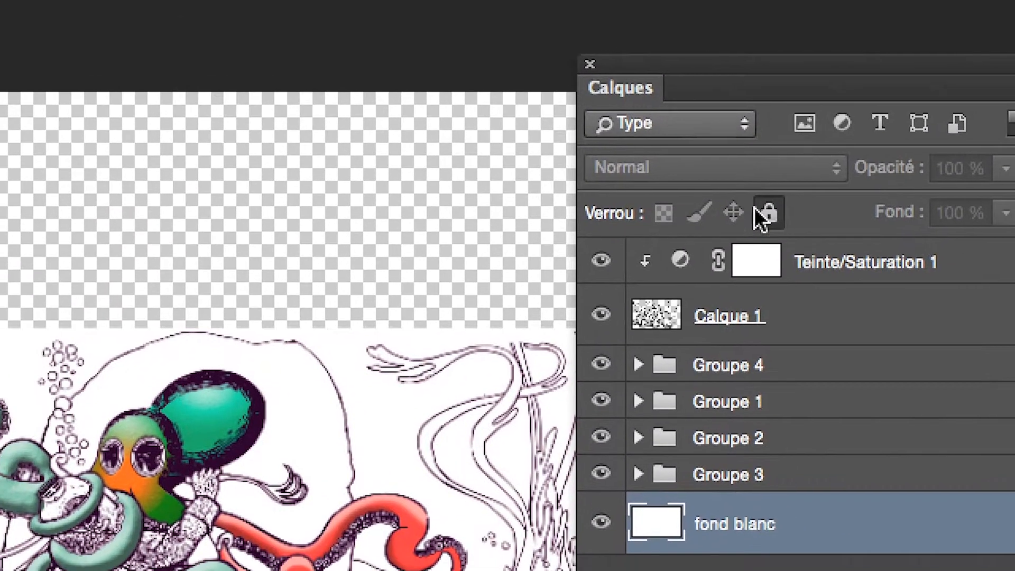
Unlock the fond blanc layer and fill it with Blanc in Normal mode at 100 % opacity
click(756, 209)
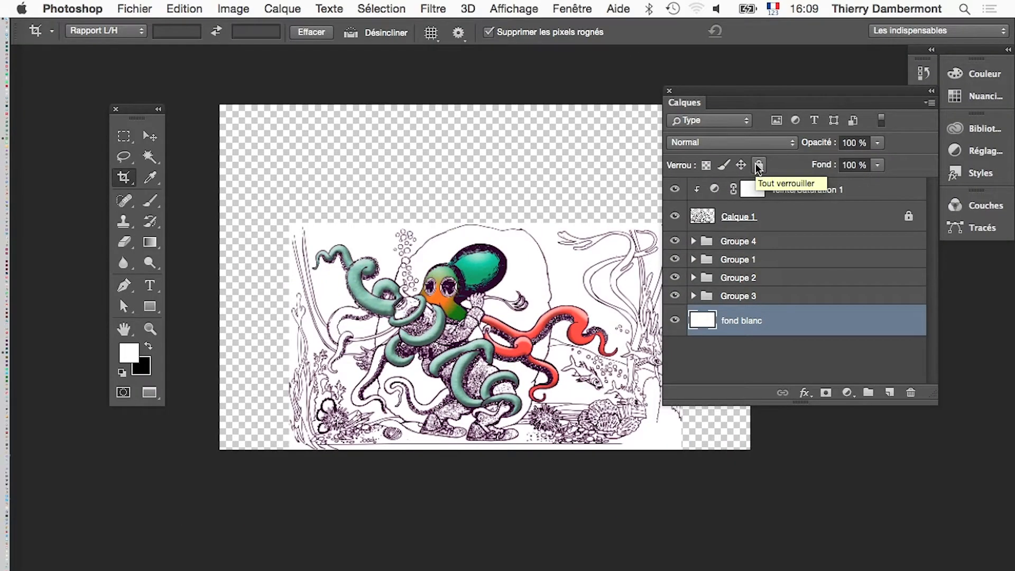
key(shift+F5)
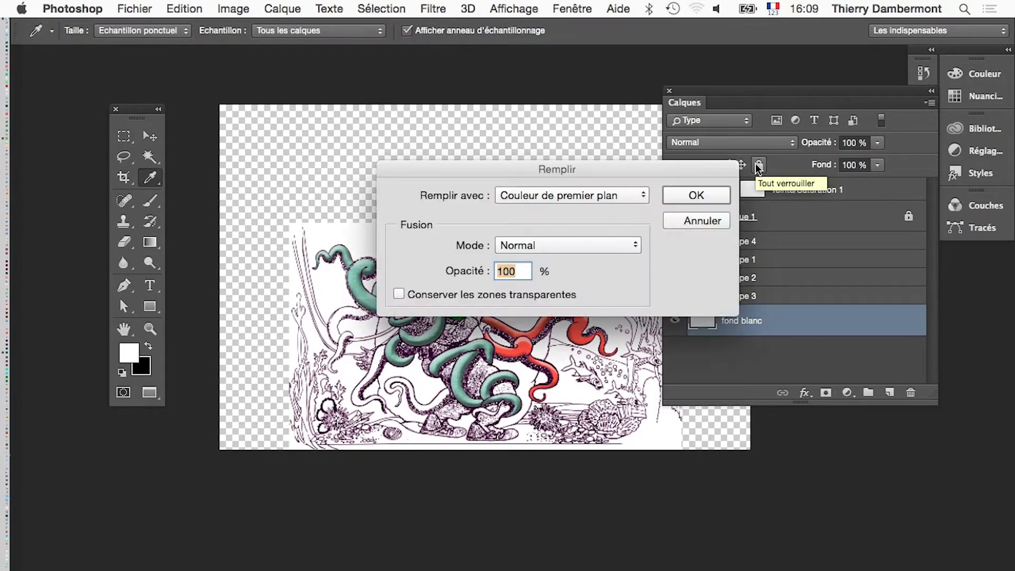
click(542, 201)
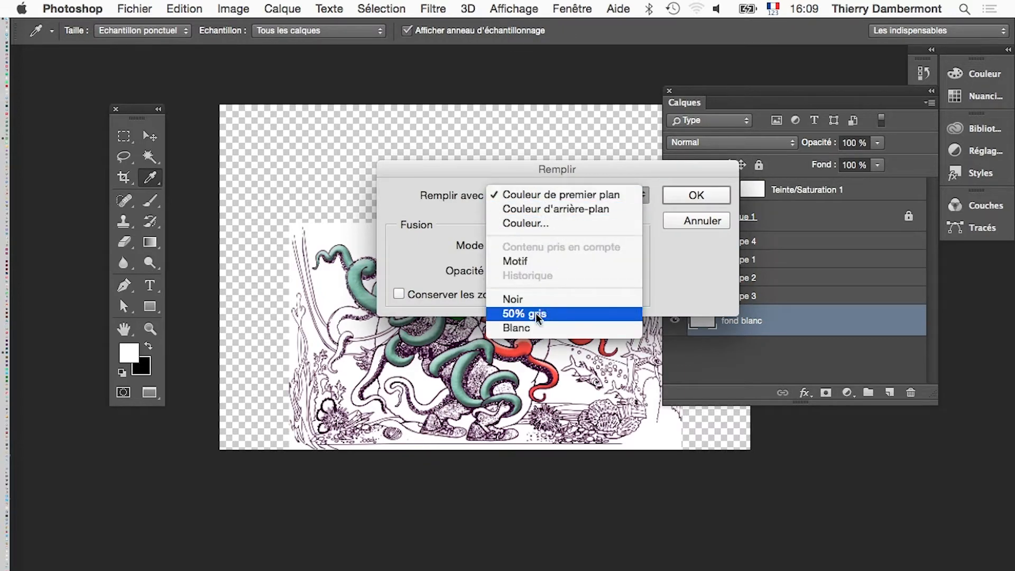
click(517, 328)
click(685, 197)
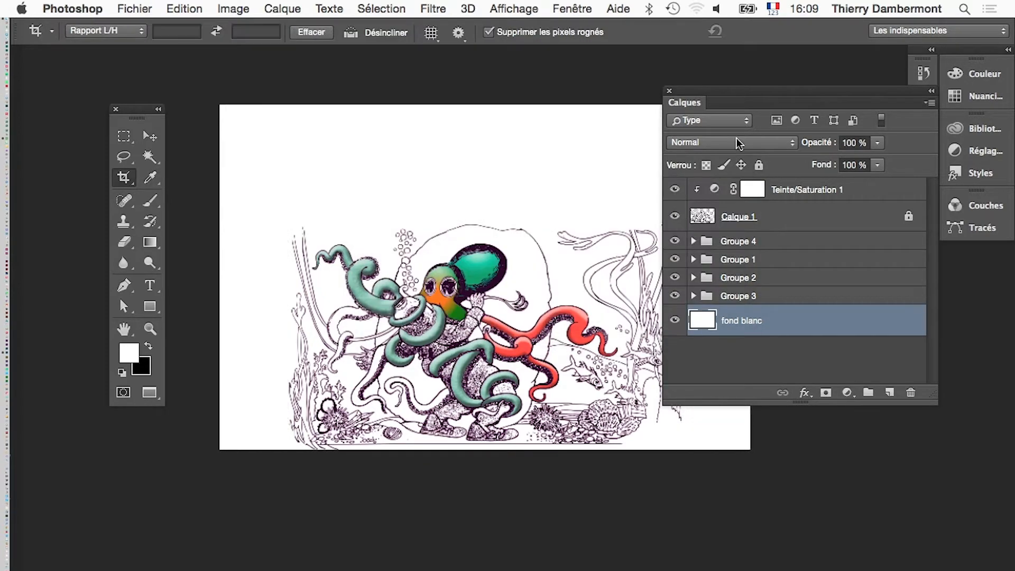
Fully lock the fond blanc layer and reposition the Calques panel beside the canvas
drag(707, 95, 828, 97)
drag(664, 185, 632, 166)
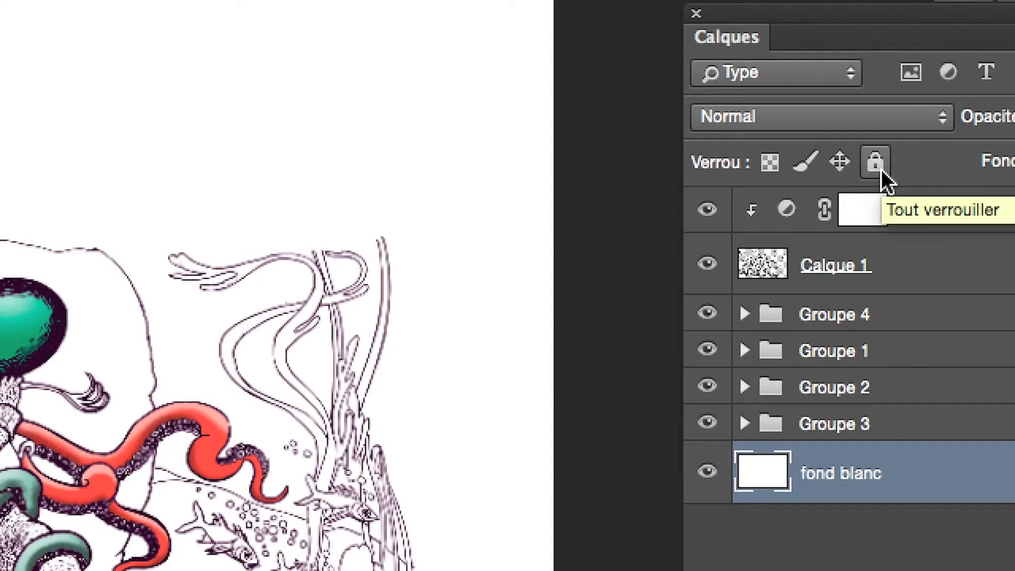
click(881, 169)
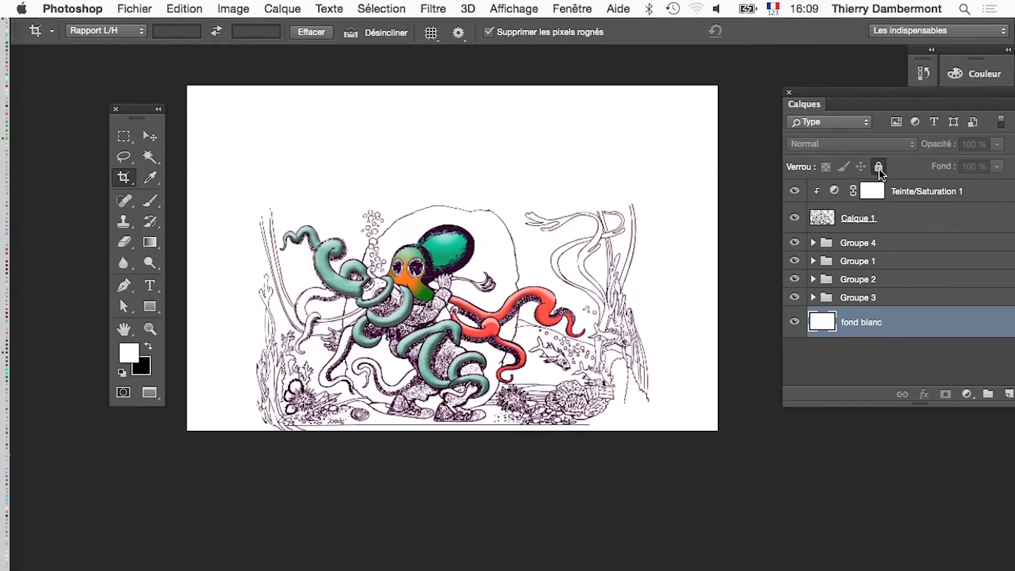
drag(808, 93, 763, 91)
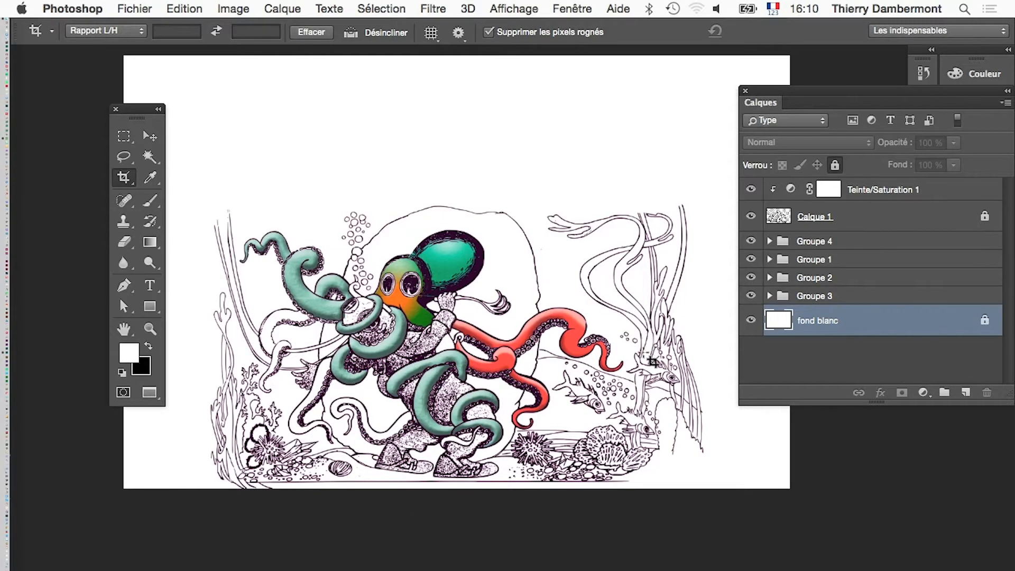
Rearrange the tools and Calques panels so that the whole octopus drawing is clear of them
scroll(643, 356, down, 1)
drag(142, 109, 56, 84)
key(space)
drag(465, 246, 411, 251)
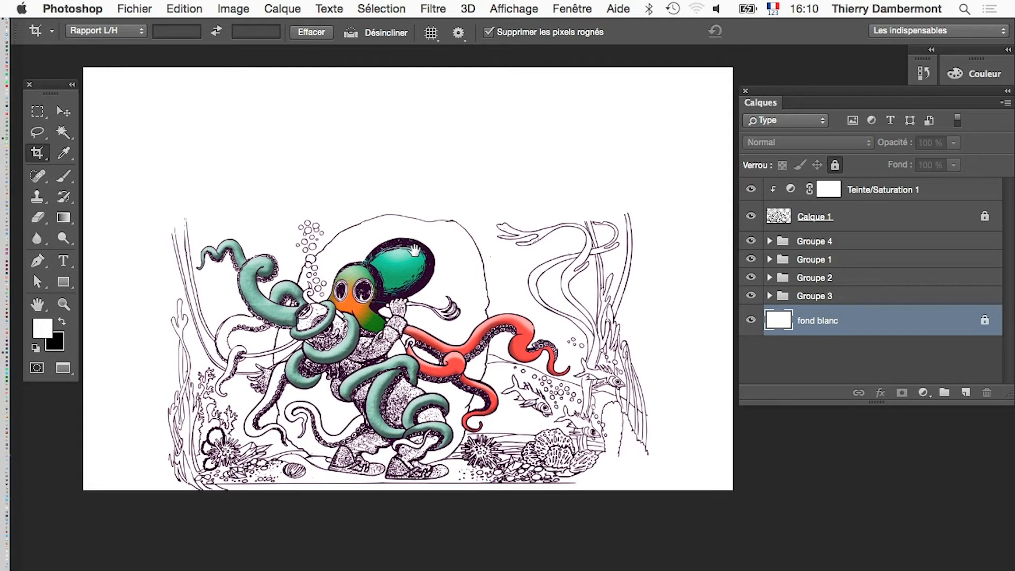
drag(1007, 364, 967, 403)
drag(803, 93, 828, 107)
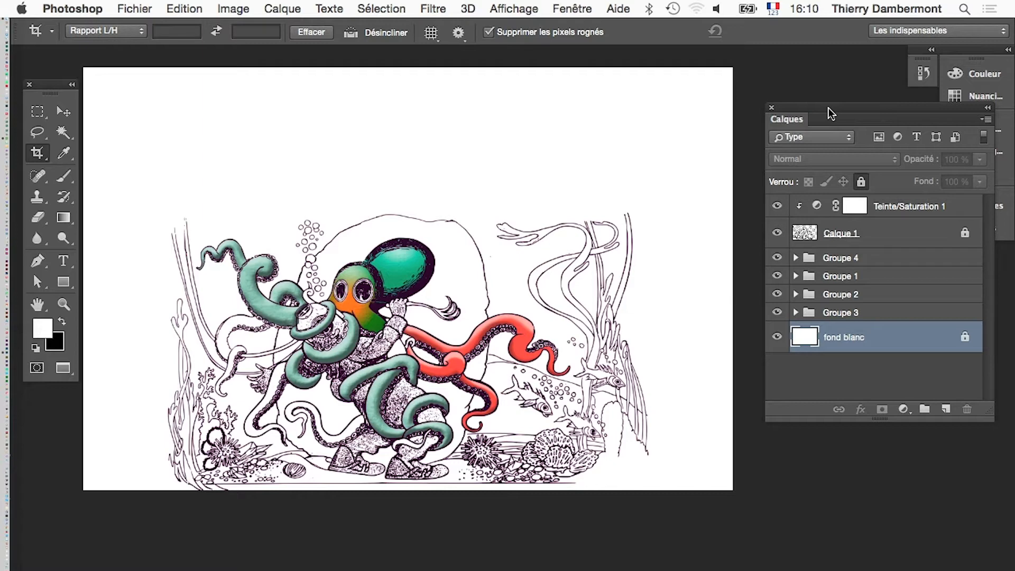
Add the point text "Voyage en Octopusland" above the drawing, on a new text layer over Teinte/Saturation 1
click(921, 209)
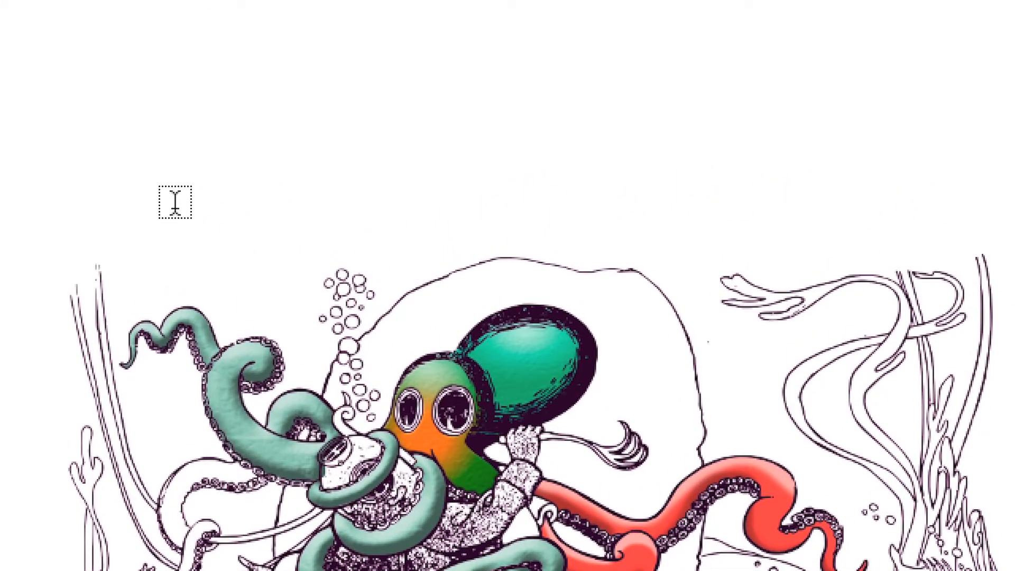
click(175, 206)
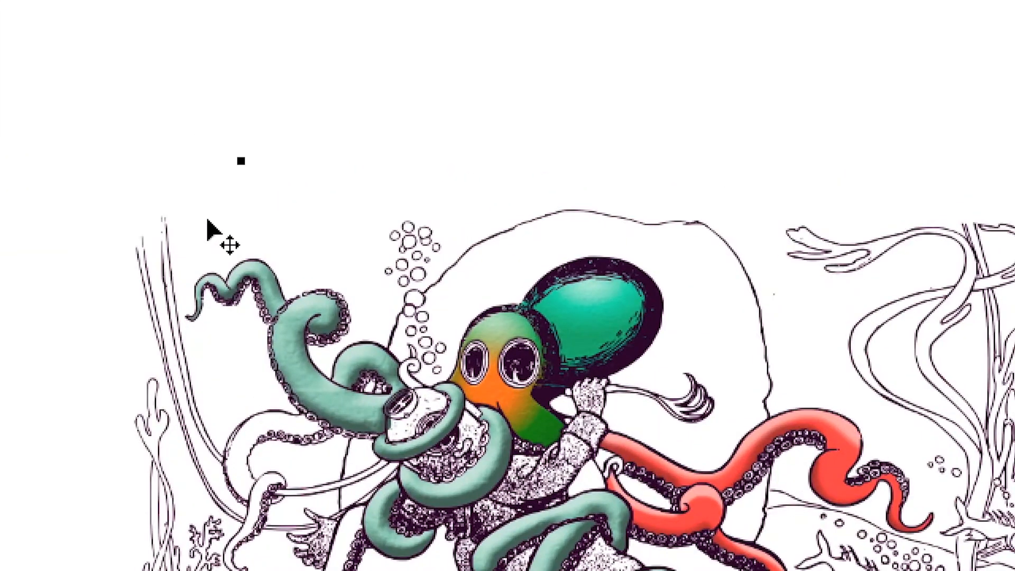
text(Voyage en Oct)
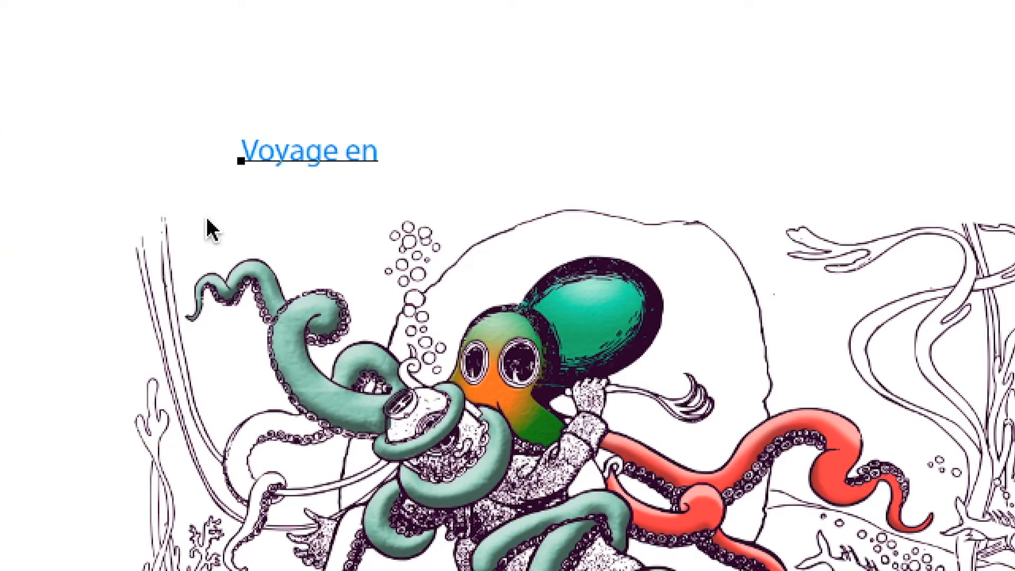
text(opuland)
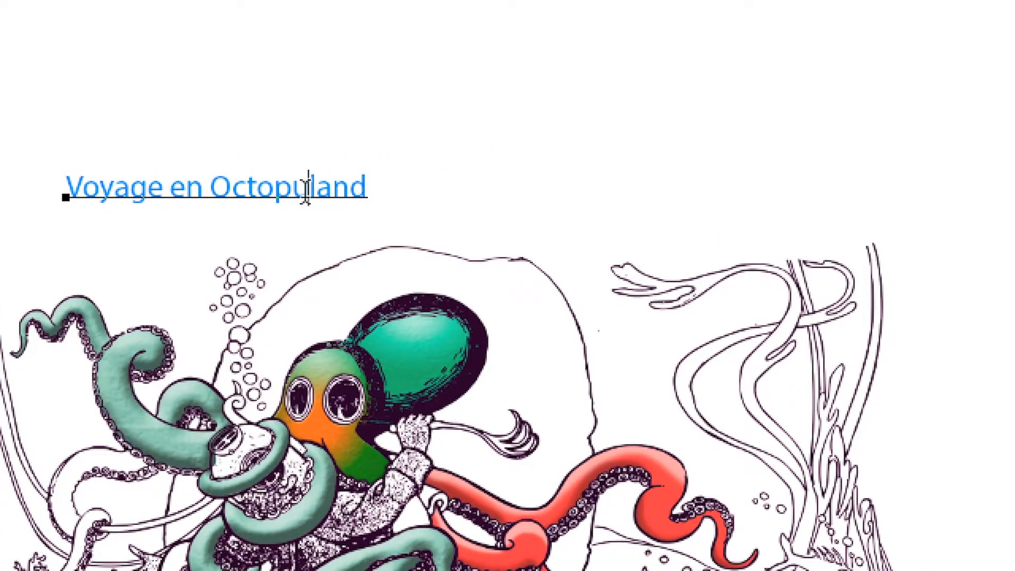
click(306, 188)
text(s)
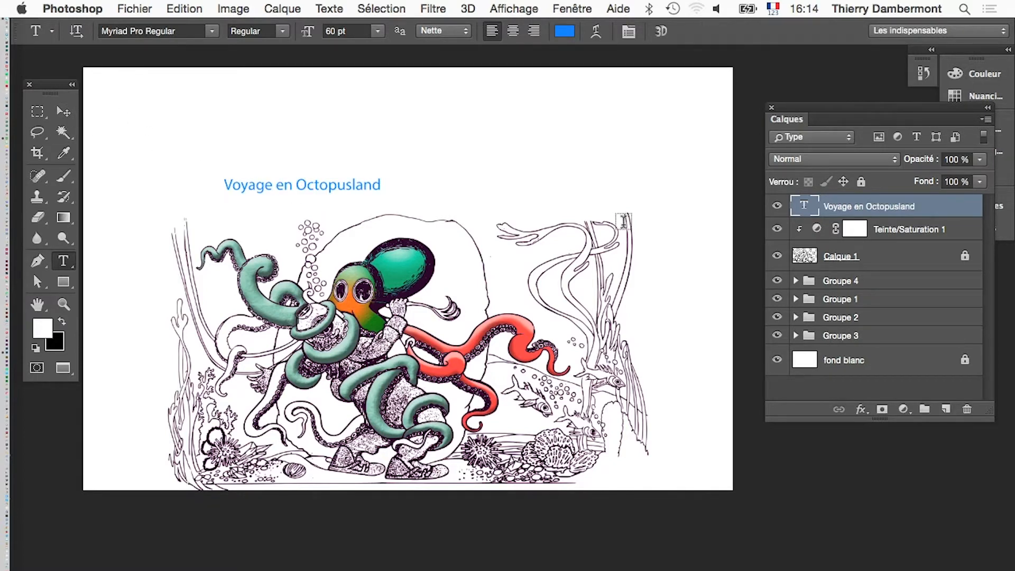
drag(806, 219, 805, 215)
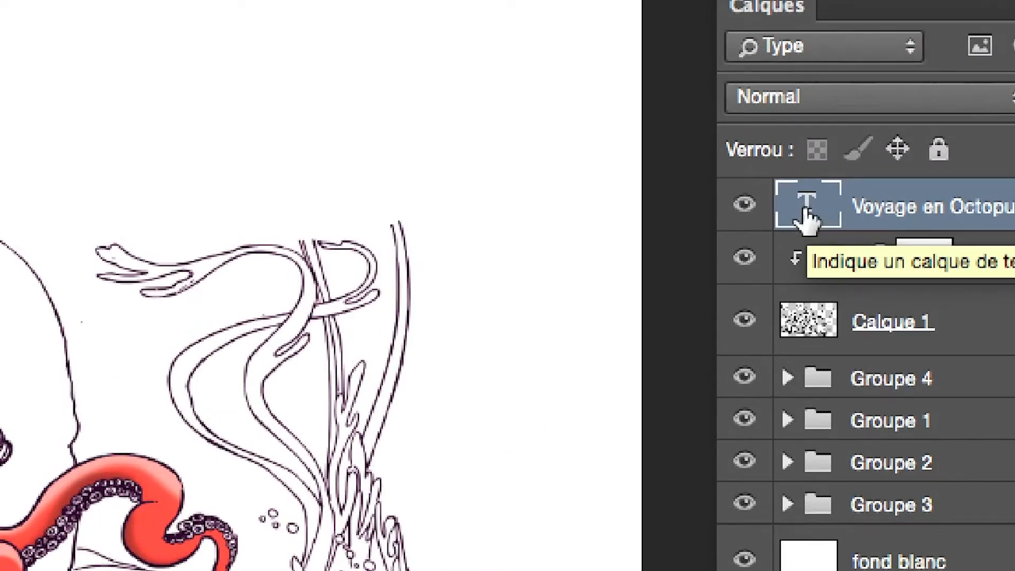
double_click(805, 211)
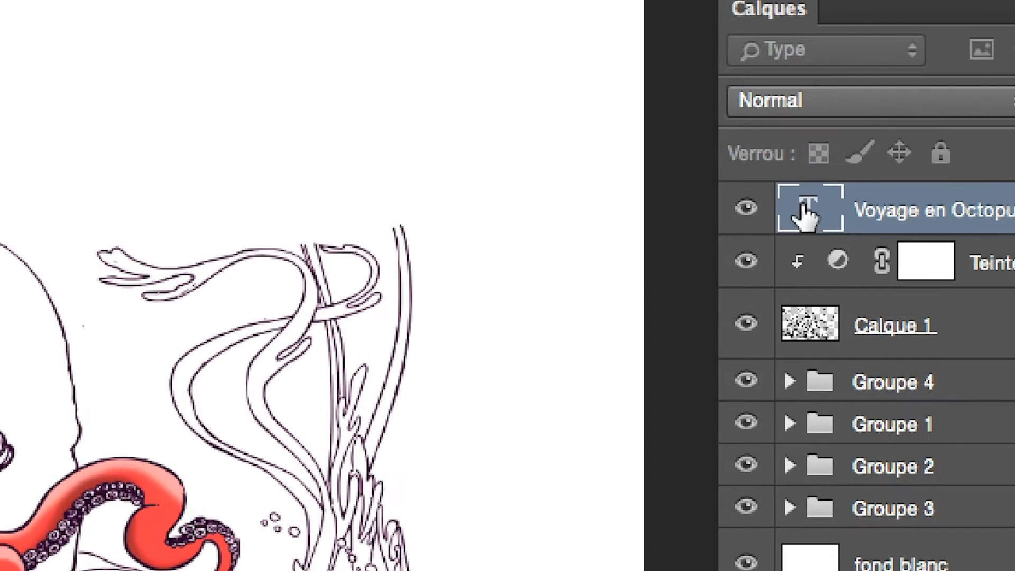
key(Escape)
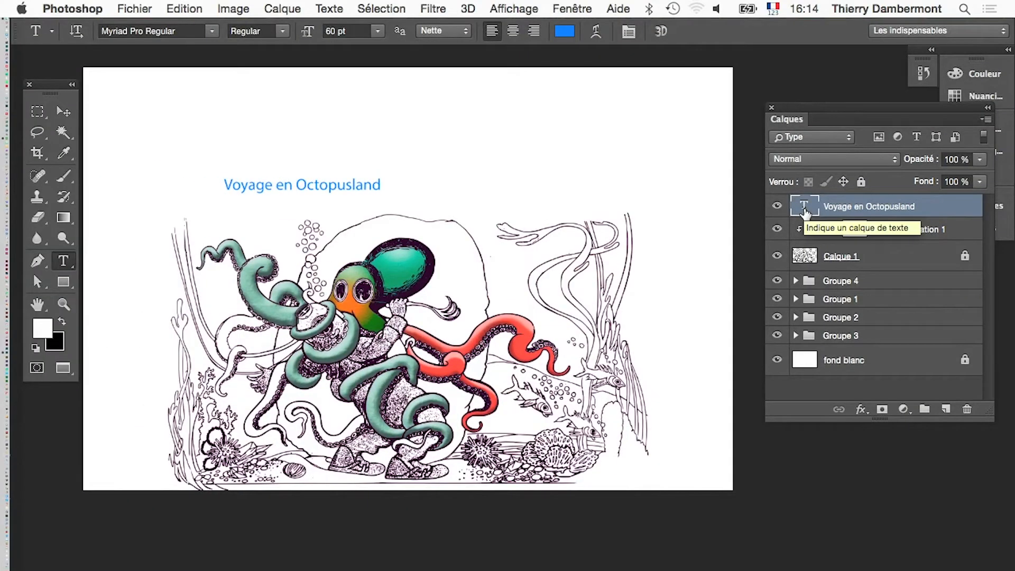
double_click(804, 207)
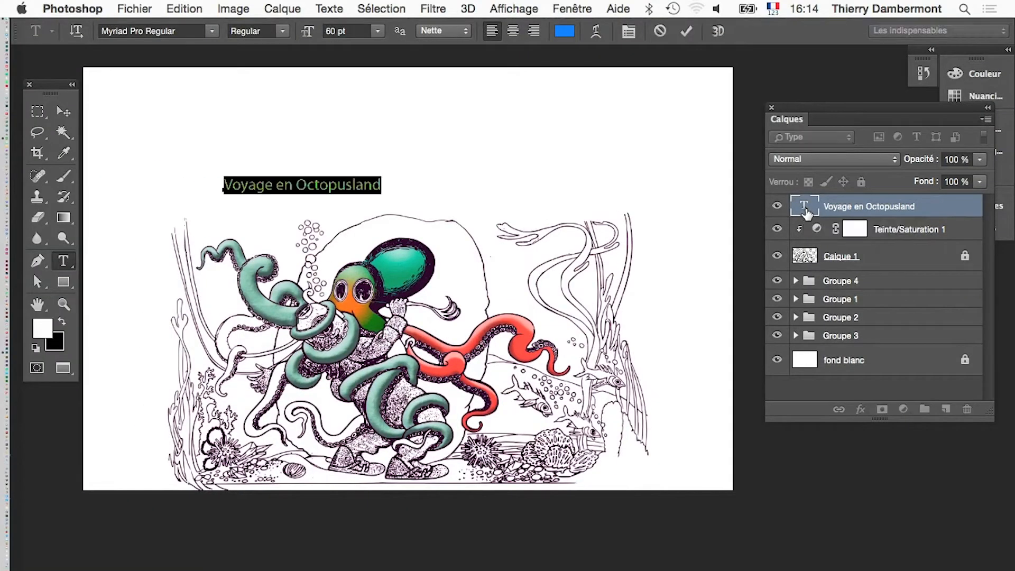
scroll(337, 187, up, 3)
scroll(338, 187, up, 1)
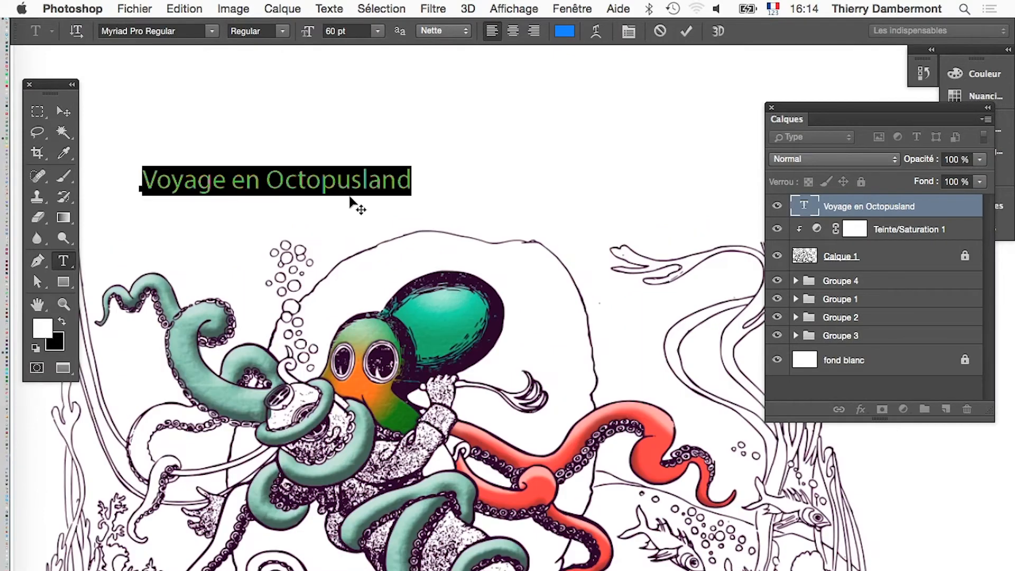
click(807, 211)
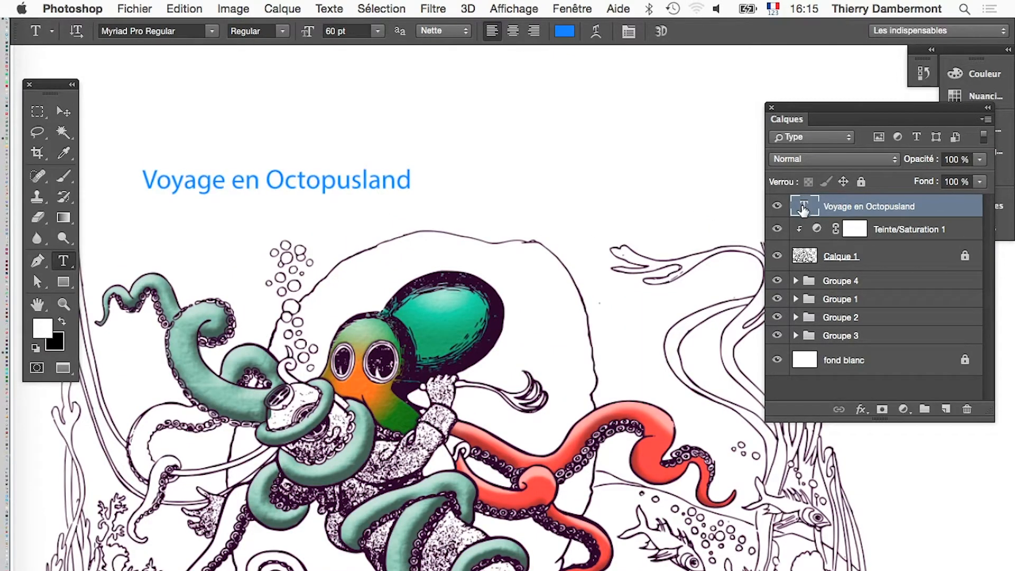
Select the whole title text and try successive fonts on it, going back through the font list to Minion Pro Semibold
double_click(802, 208)
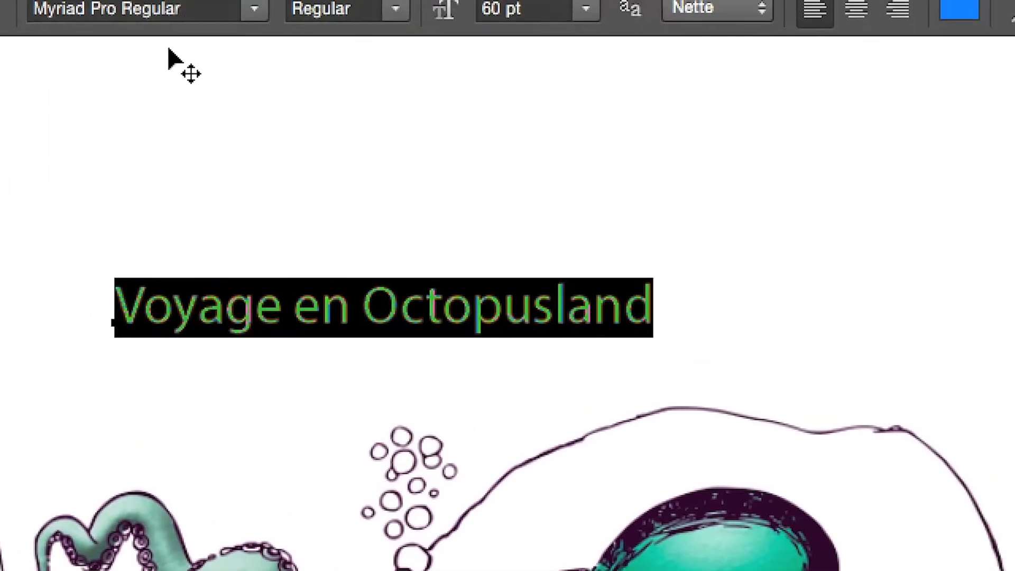
click(196, 4)
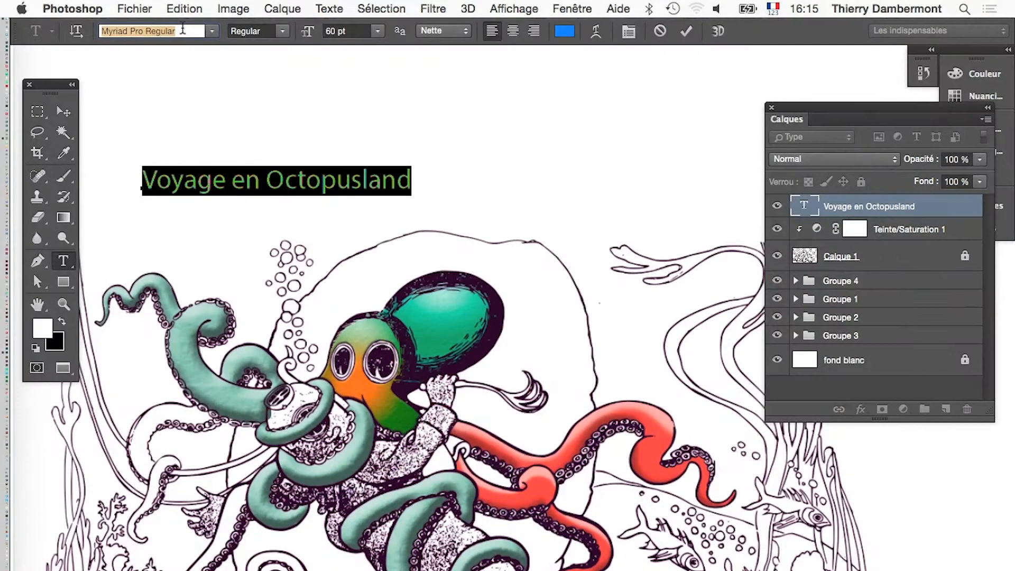
key(Up)
key(Up)
key(Up)
key(Up)
key(Up)
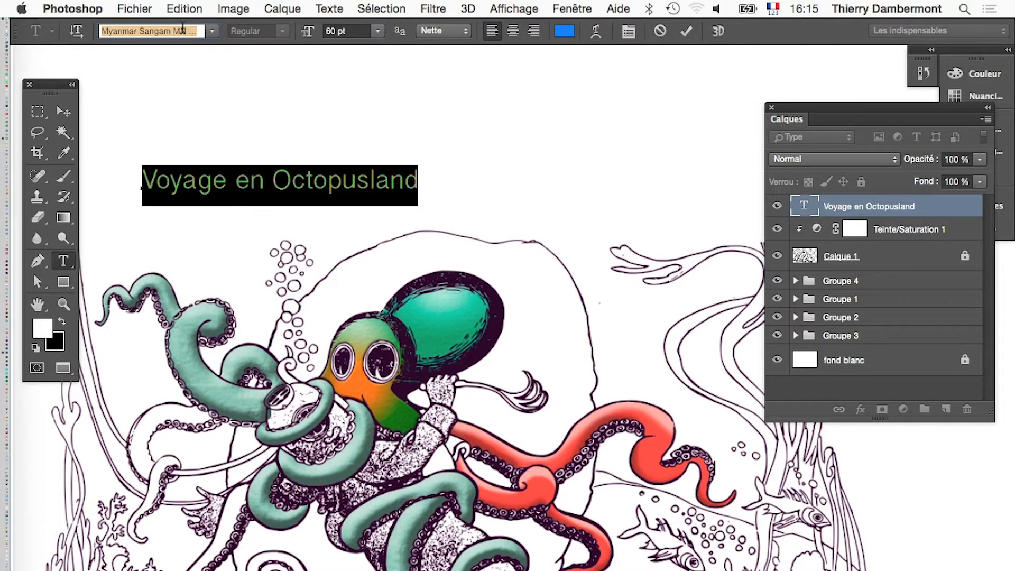
key(Up)
key(Up)
key(Up)
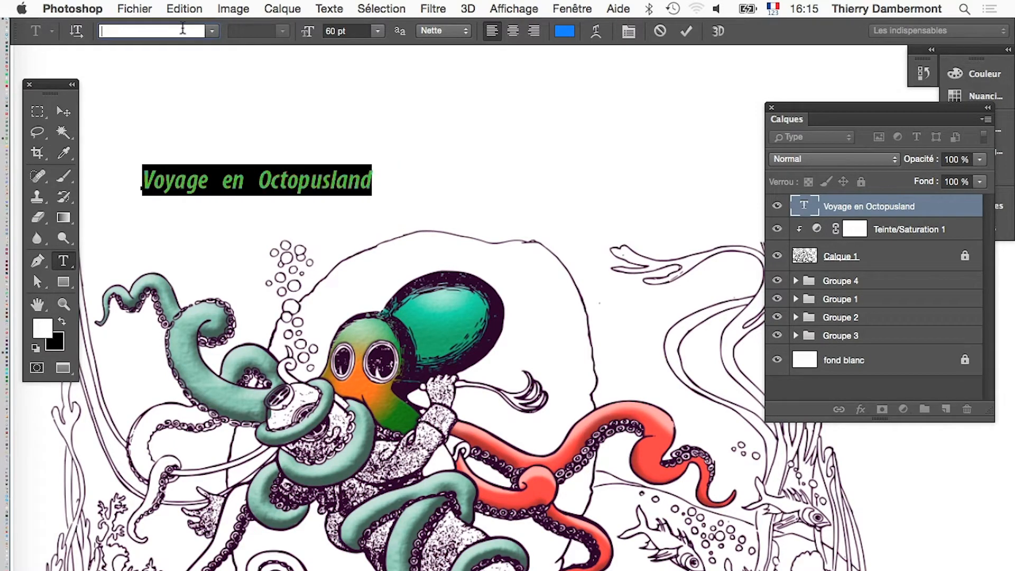
key(Up)
key(Up)
key(Up)
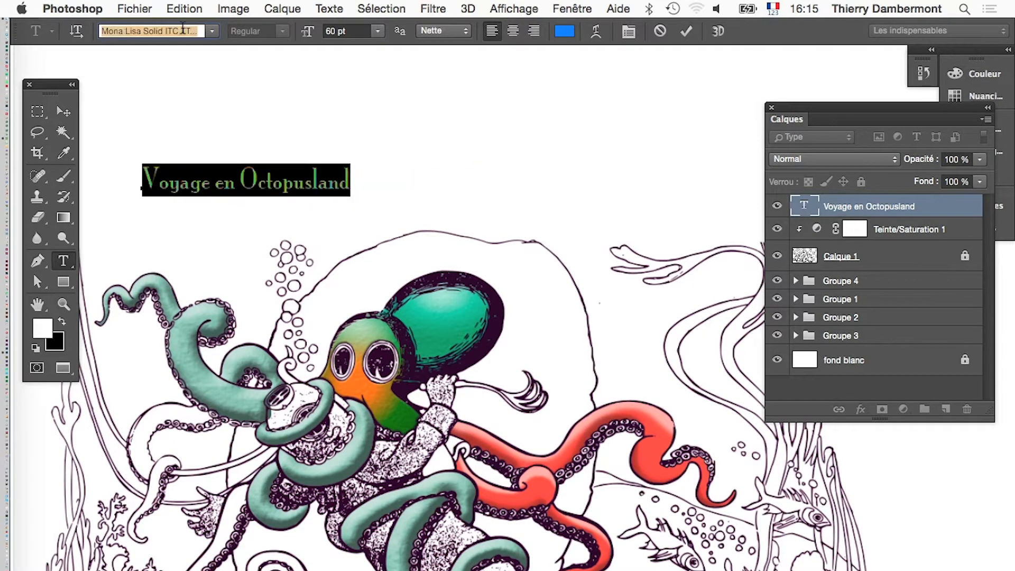
key(Up)
key(Up)
key(Up)
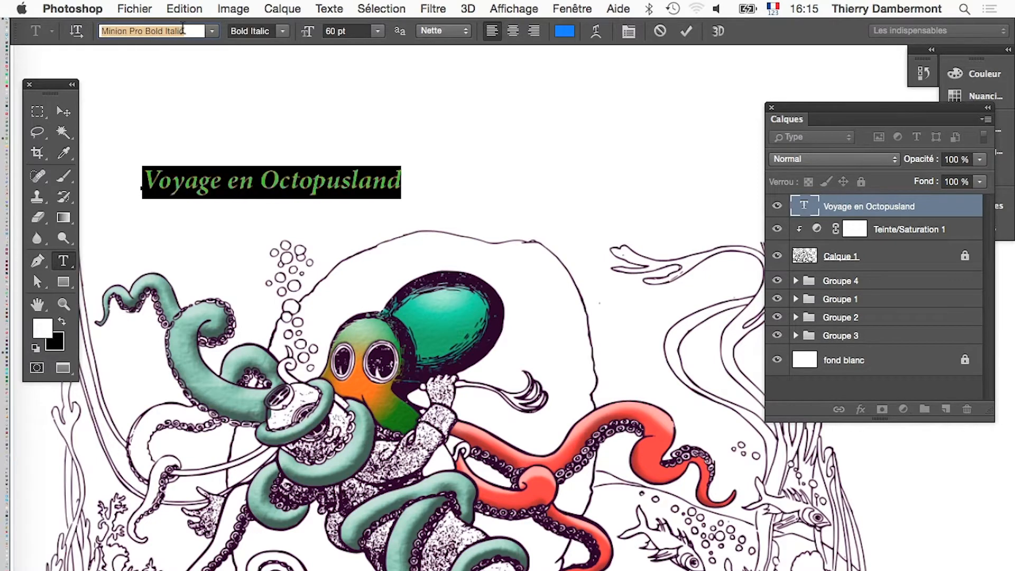
key(Up)
key(Up)
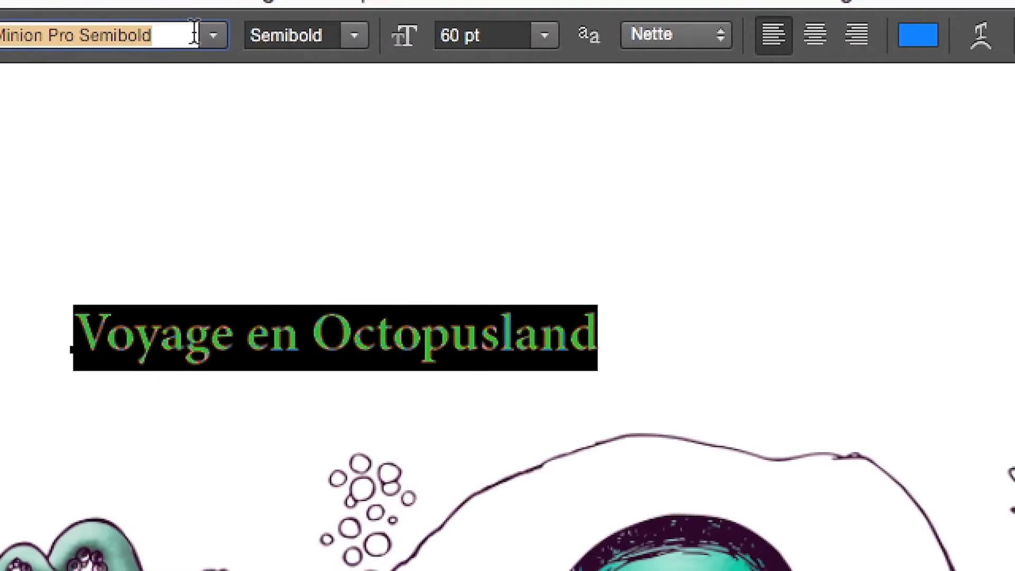
Preview further fonts on the selected title and set its font to Princetown LET Regular
click(242, 34)
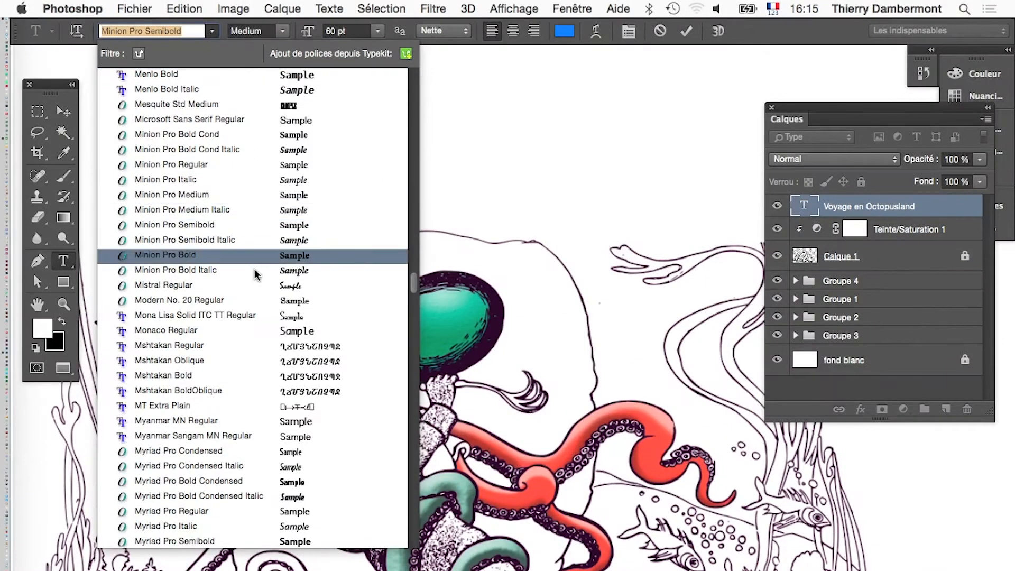
scroll(294, 536, down, 2)
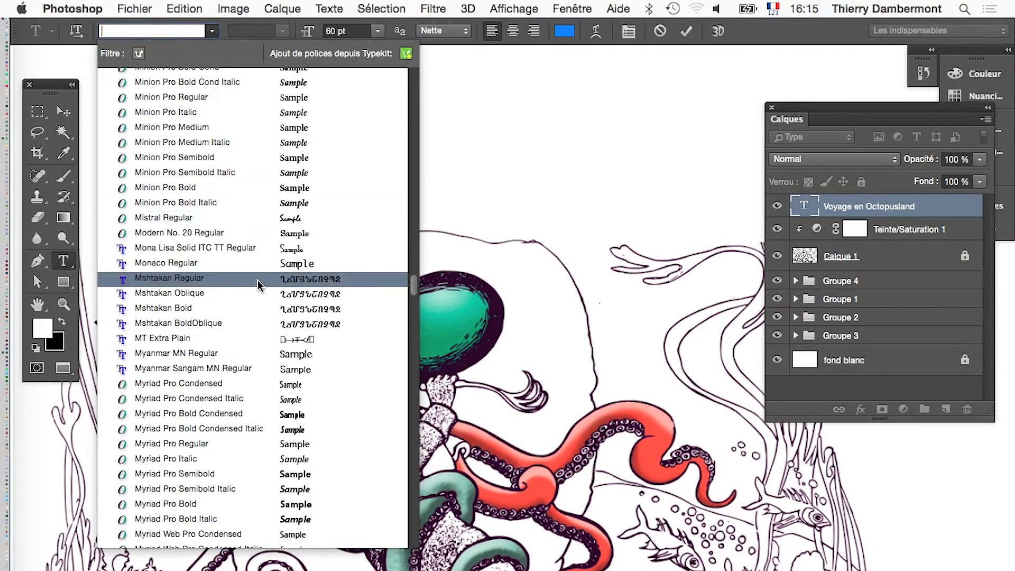
scroll(264, 296, down, 15)
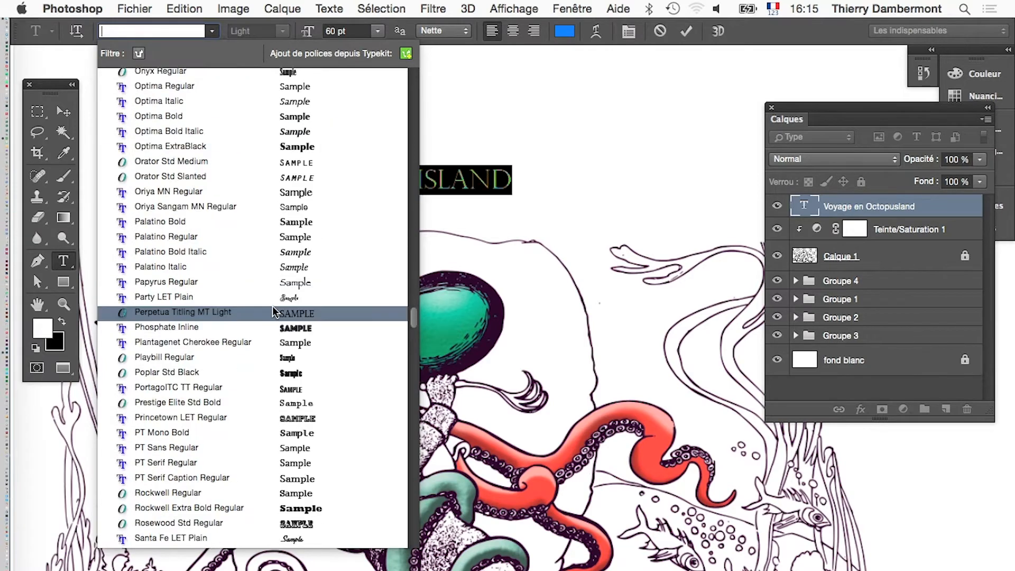
scroll(273, 312, down, 10)
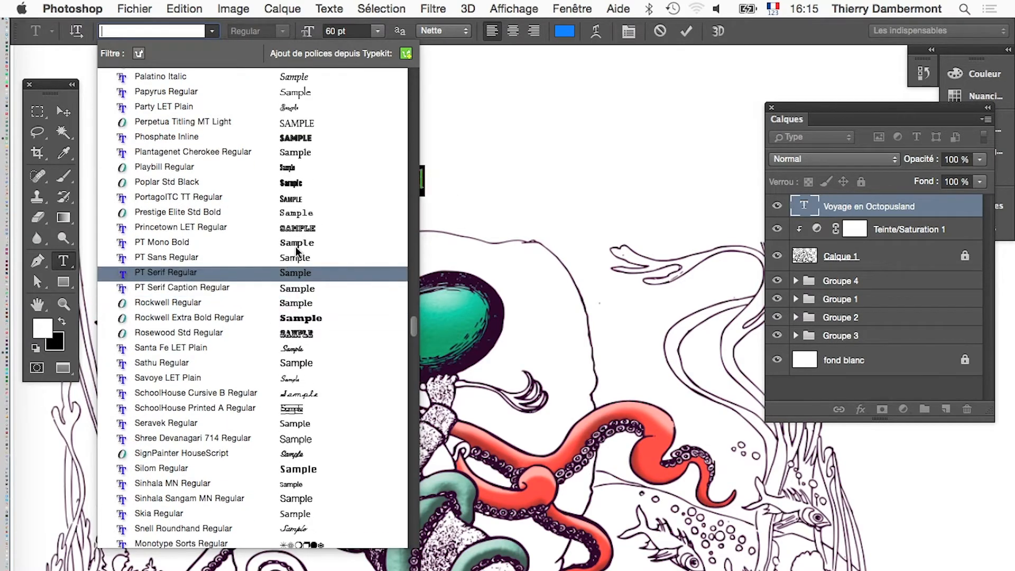
click(296, 227)
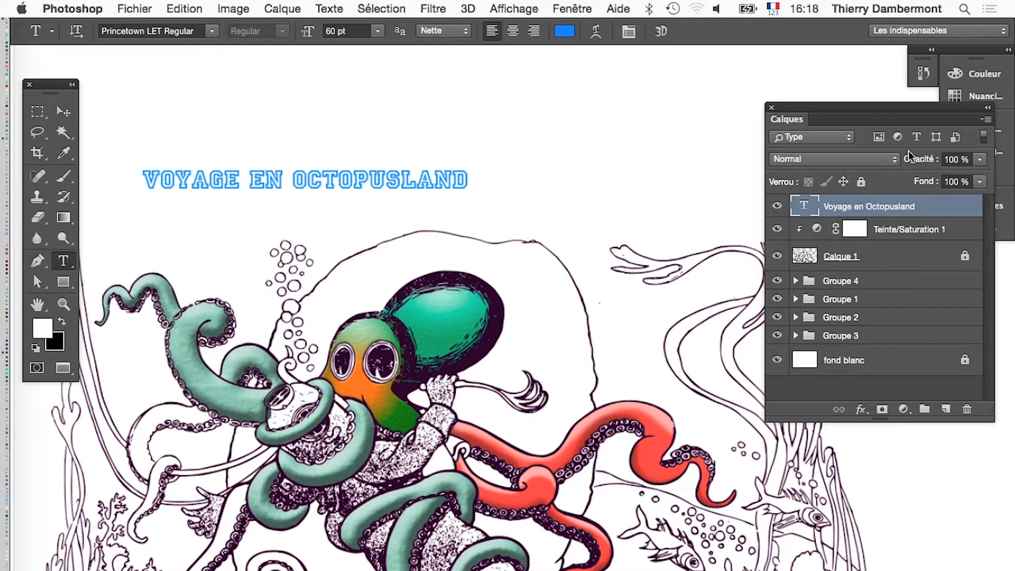
Filter the Calques list to text layers only and restore the full list
drag(907, 114, 767, 109)
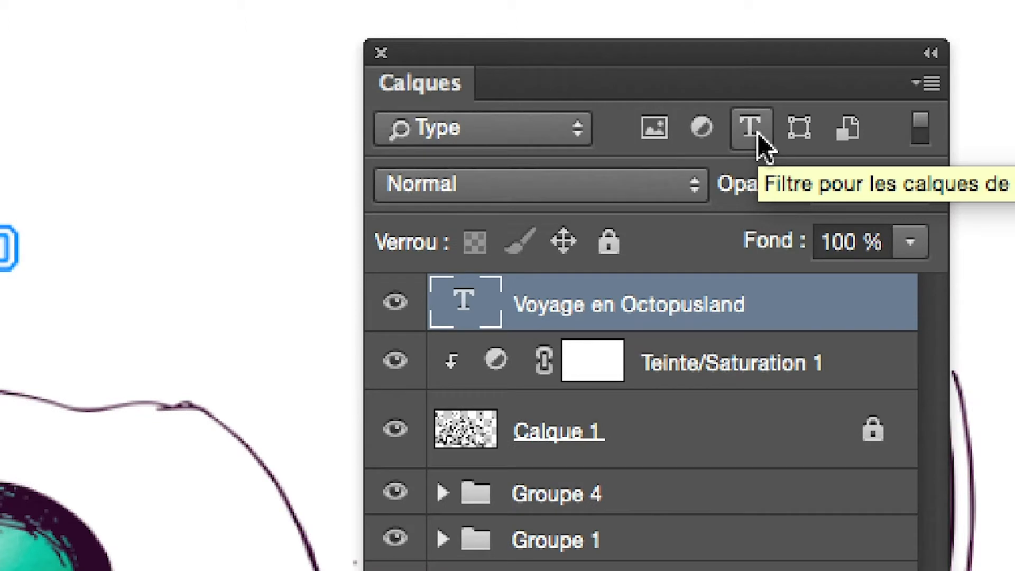
click(760, 137)
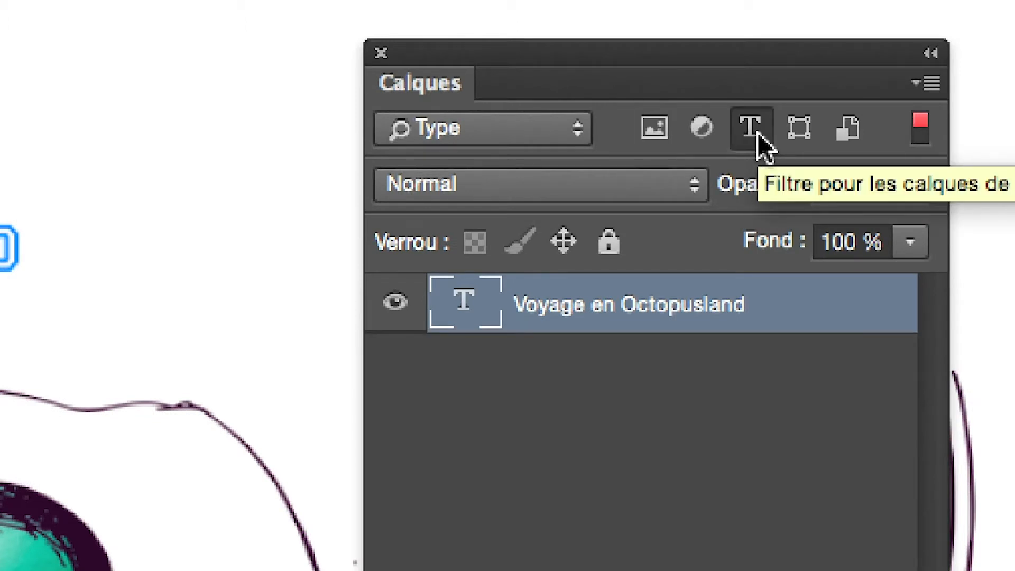
click(759, 135)
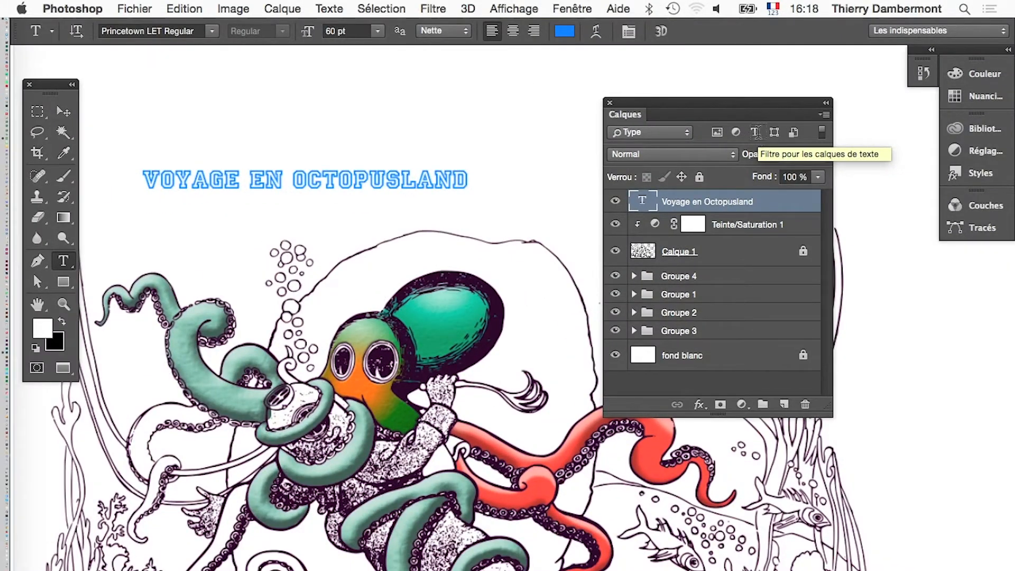
drag(700, 111, 755, 84)
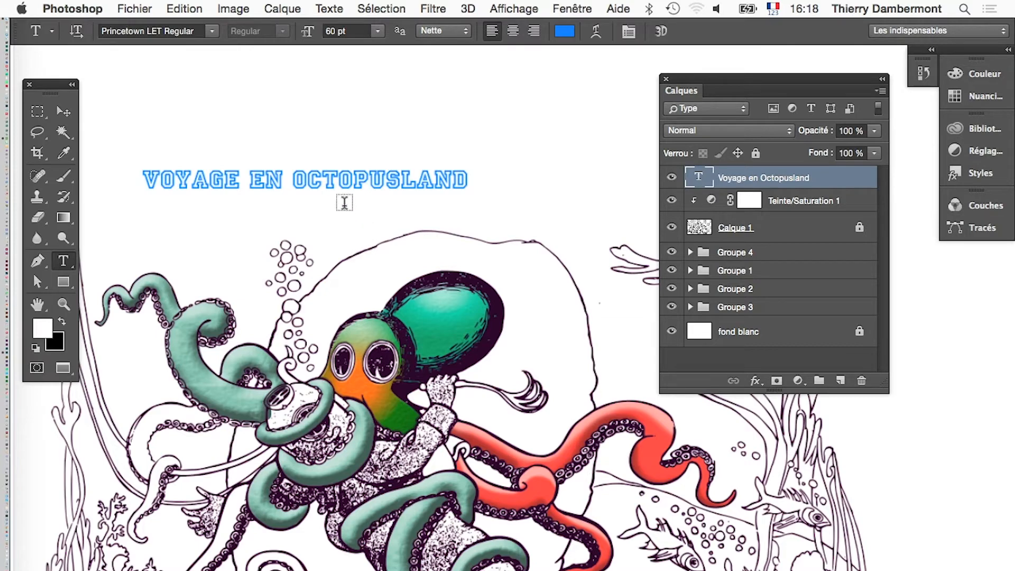
Scale the title up proportionally with Free Transform to about 159 pt, so it spans roughly the width of the octopus drawing
scroll(387, 217, down, 5)
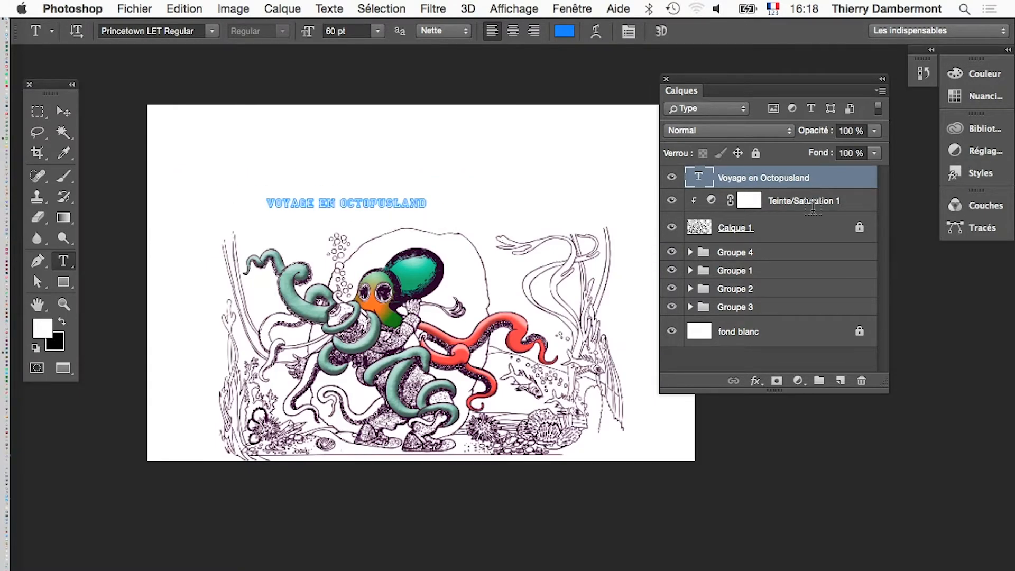
mouse_move(3, 143)
drag(52, 89, 98, 86)
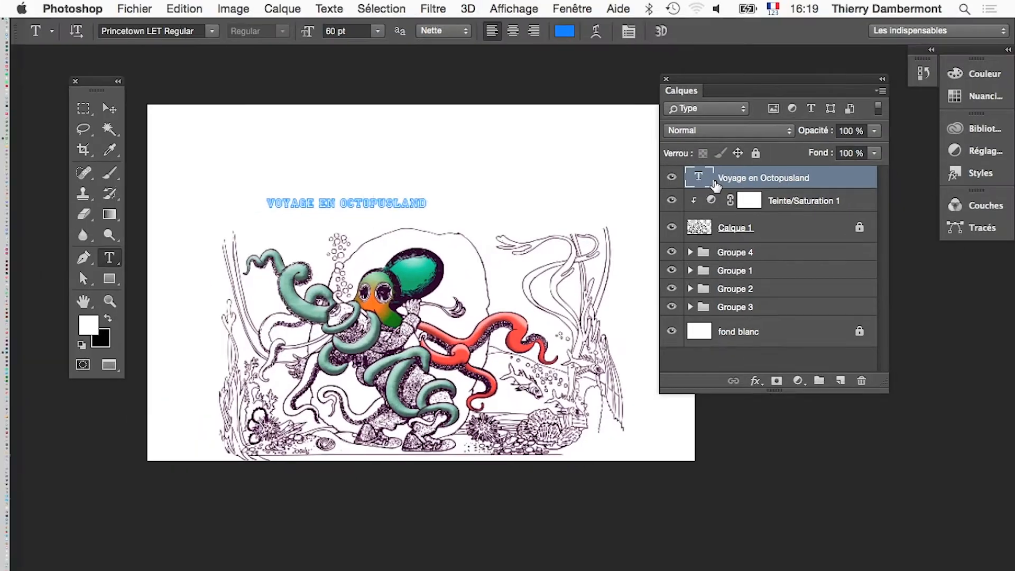
click(193, 7)
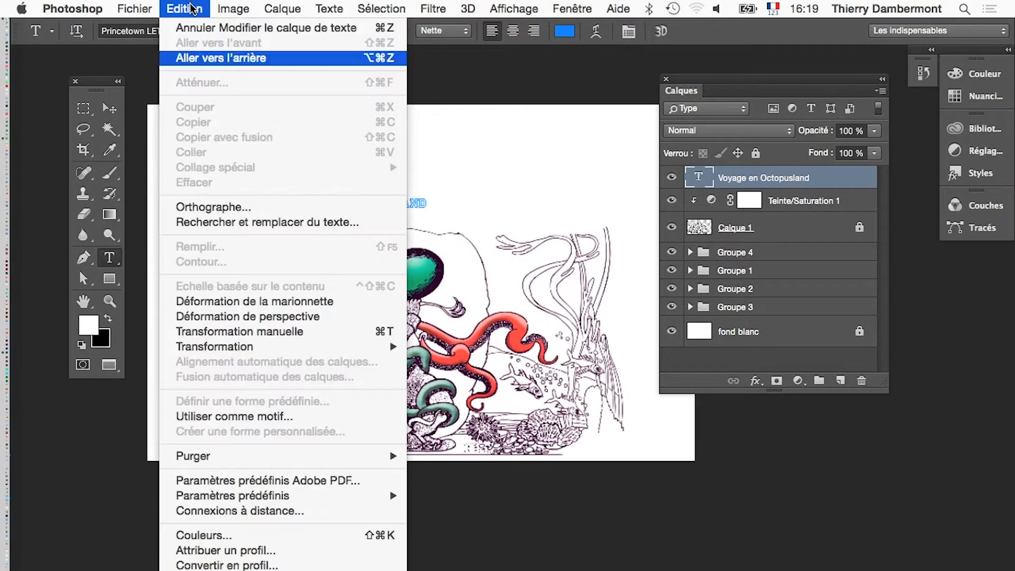
click(249, 332)
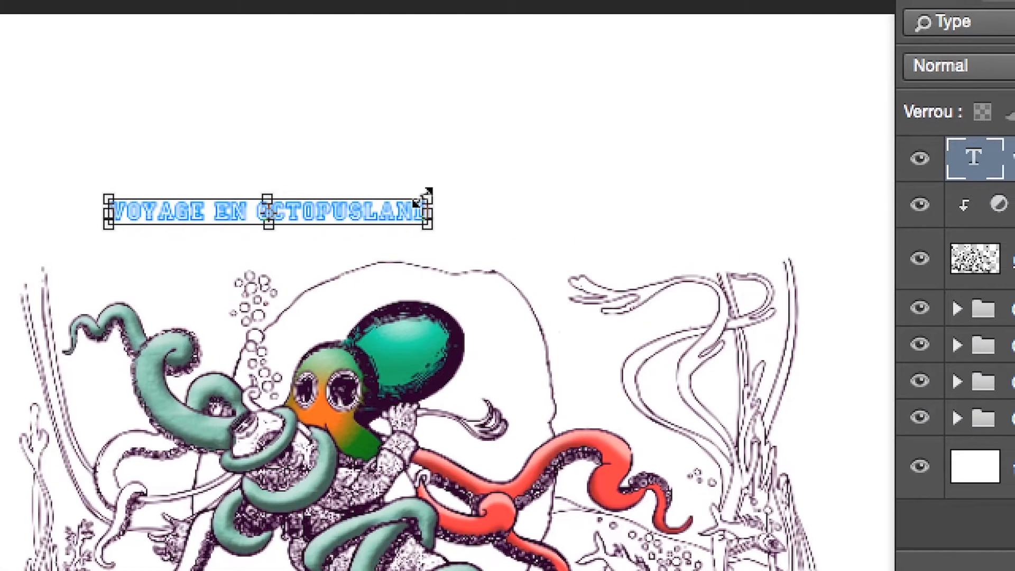
drag(429, 193, 672, 134)
drag(511, 175, 511, 172)
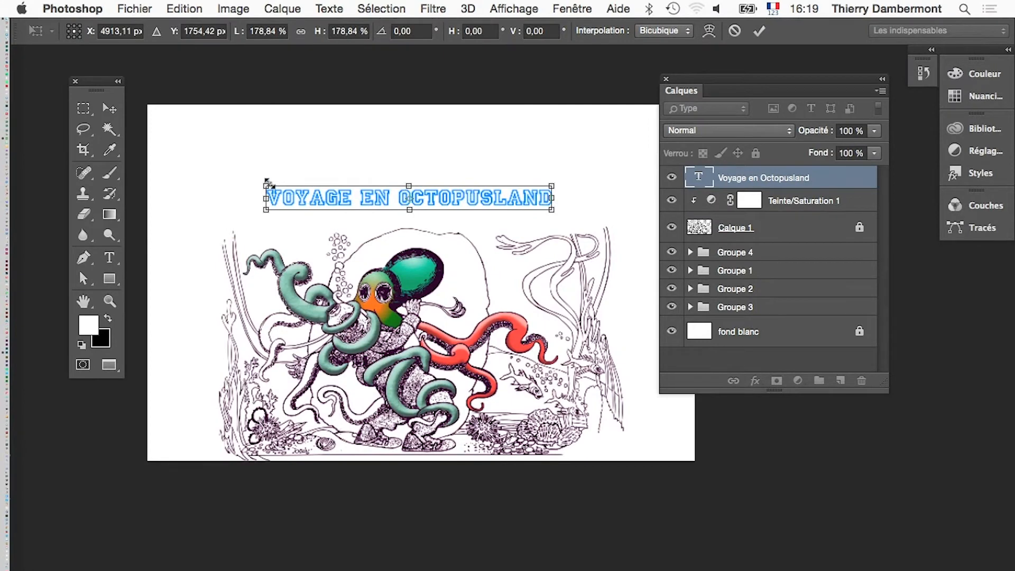
drag(266, 186, 209, 159)
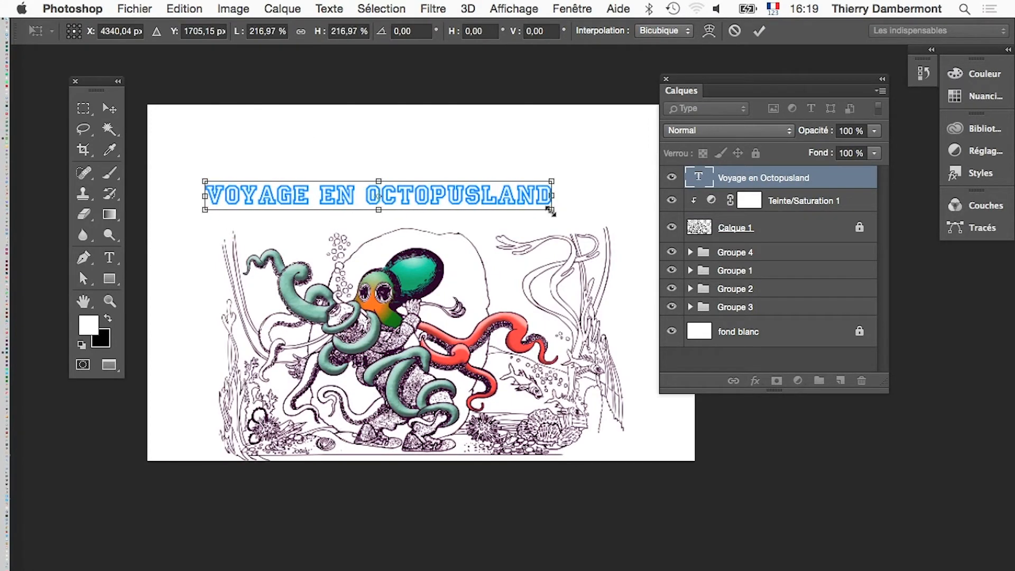
drag(551, 210, 599, 213)
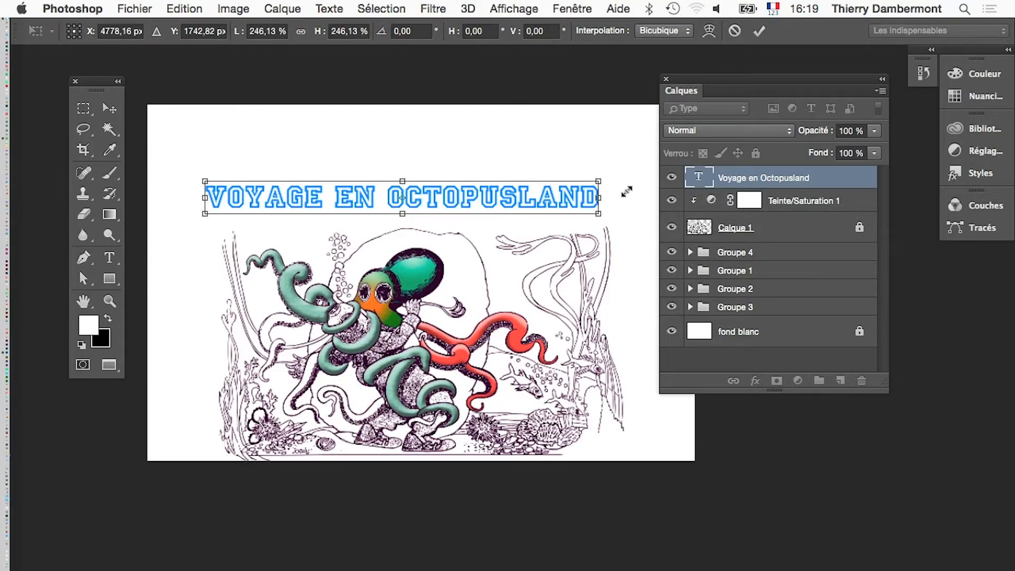
drag(626, 191, 627, 167)
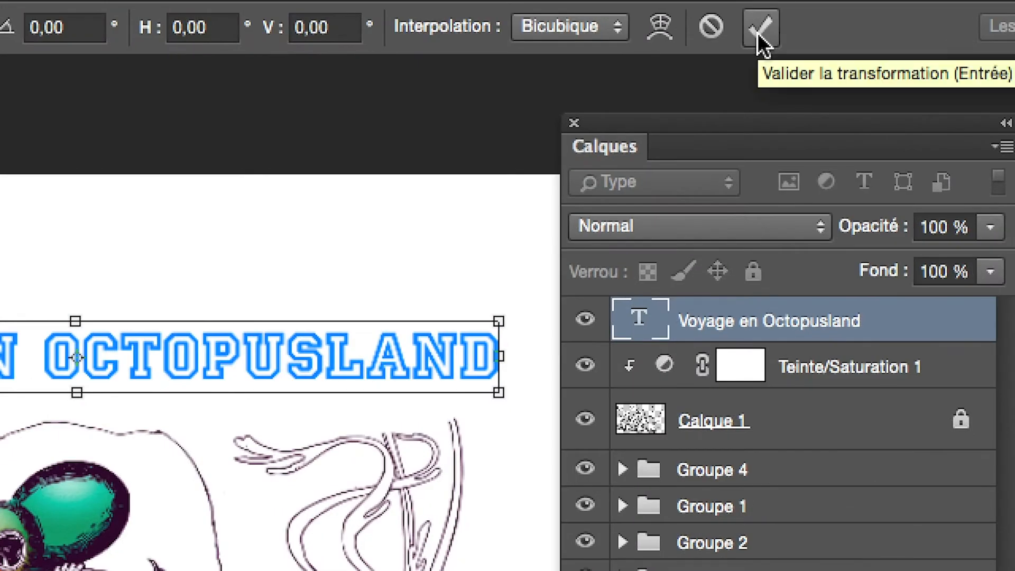
click(759, 35)
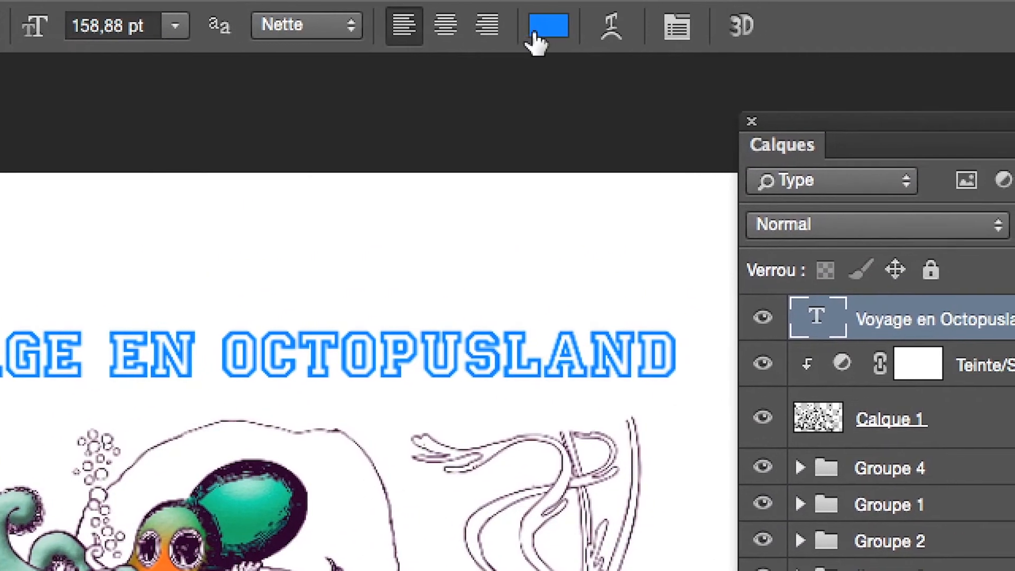
Change the title's text color to a medium pink
click(537, 37)
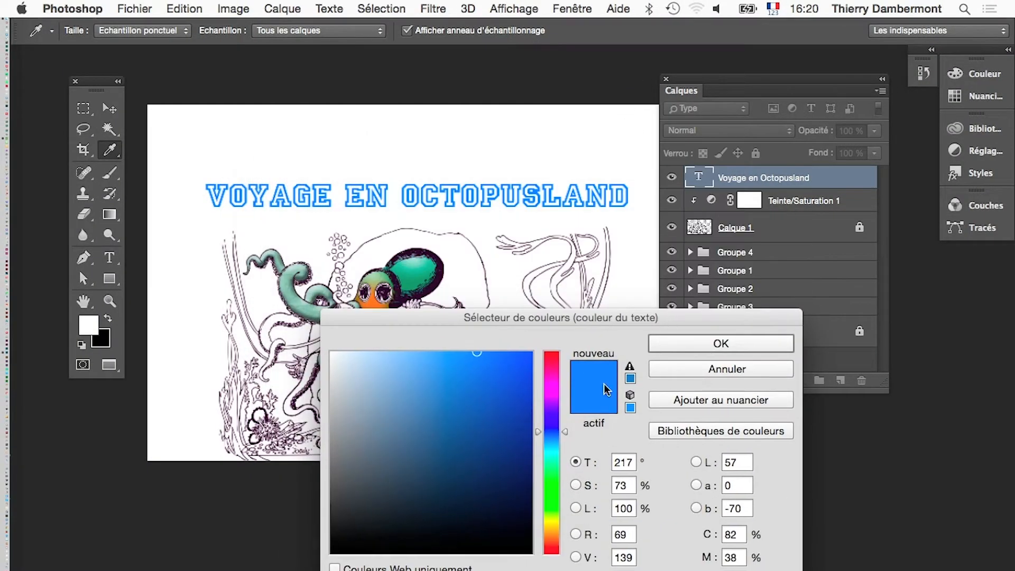
click(552, 379)
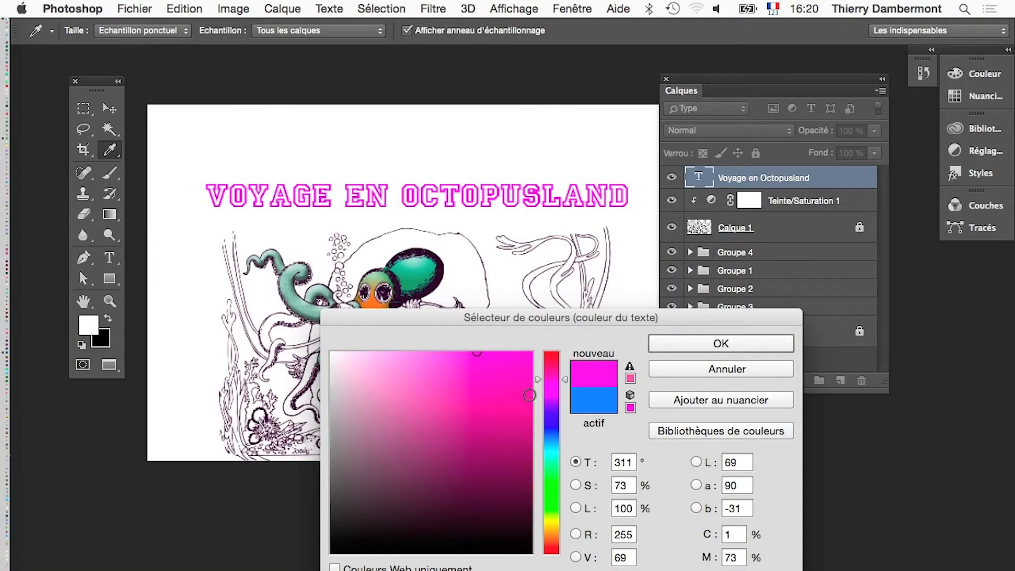
drag(529, 395, 425, 417)
click(710, 348)
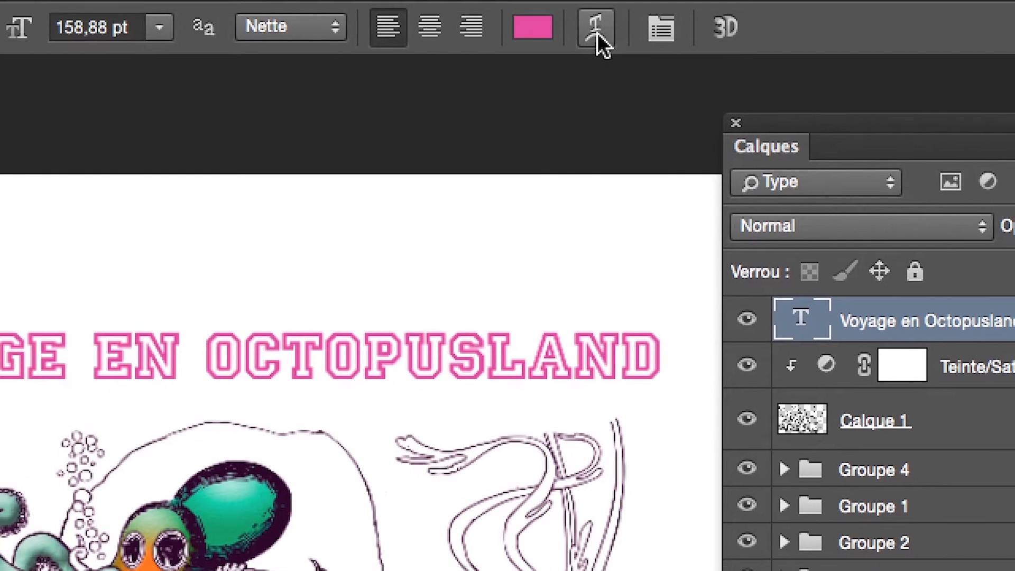
Warp the title text with a horizontal Arc style at +29% bend and move the Calques panel clear of the title
click(598, 36)
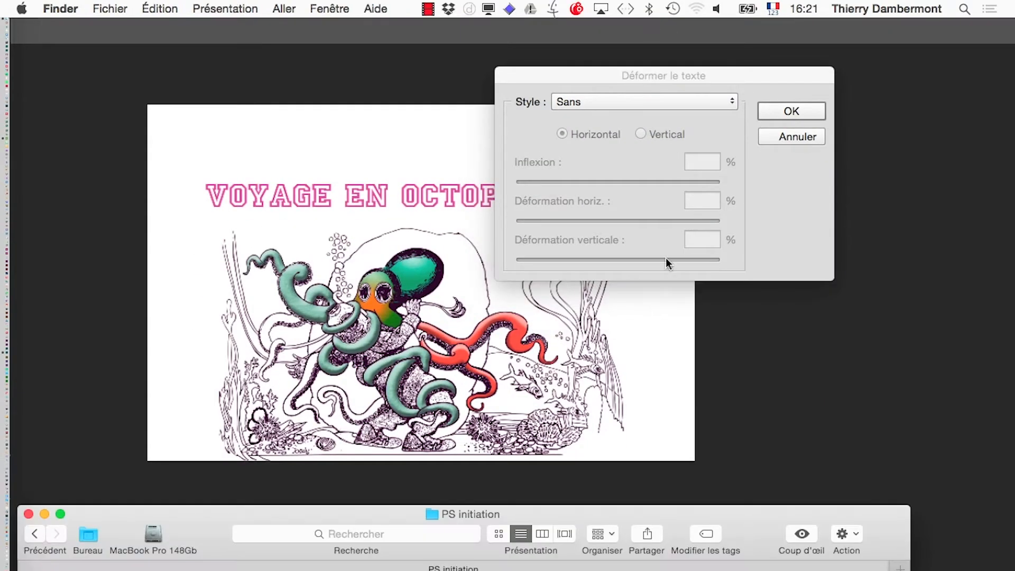
drag(572, 82, 670, 87)
scroll(374, 194, up, 1)
scroll(374, 196, up, 1)
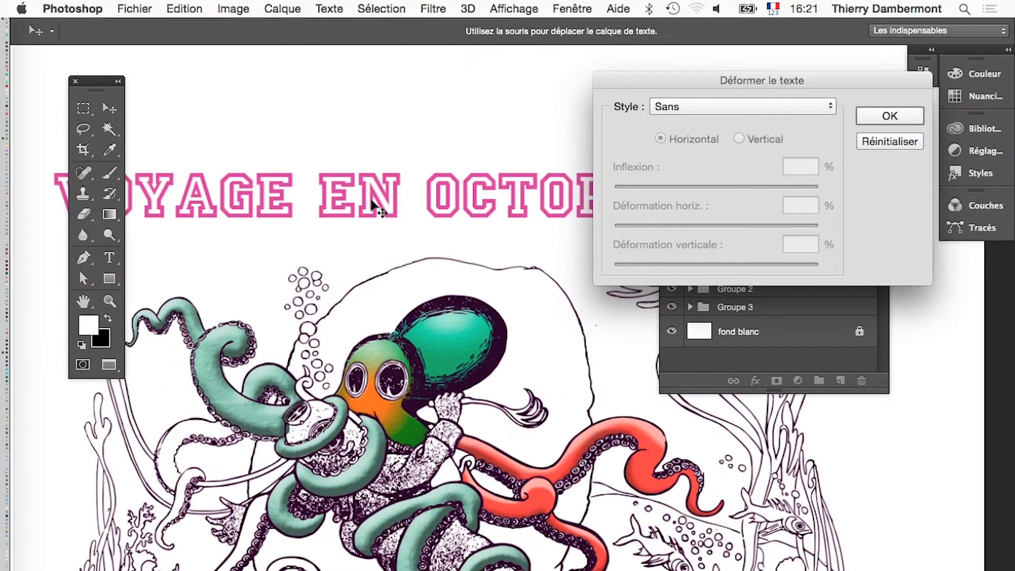
scroll(372, 201, down, 4)
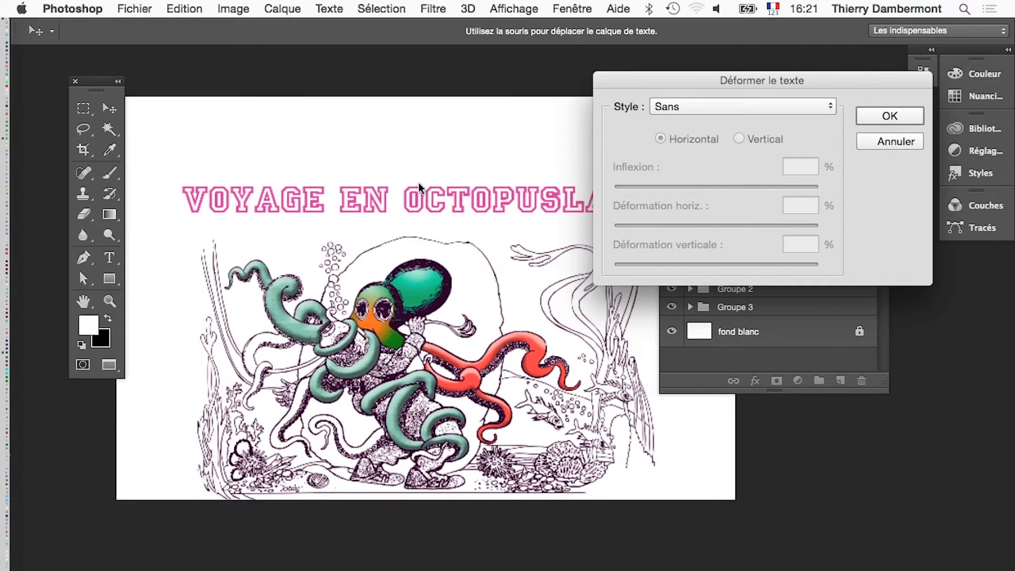
drag(693, 81, 717, 143)
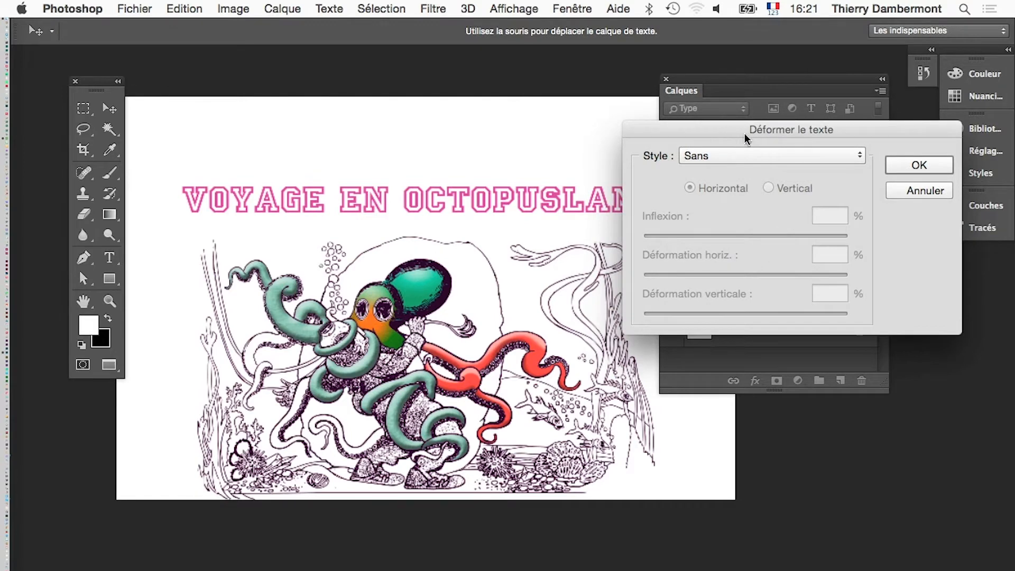
key(alt)
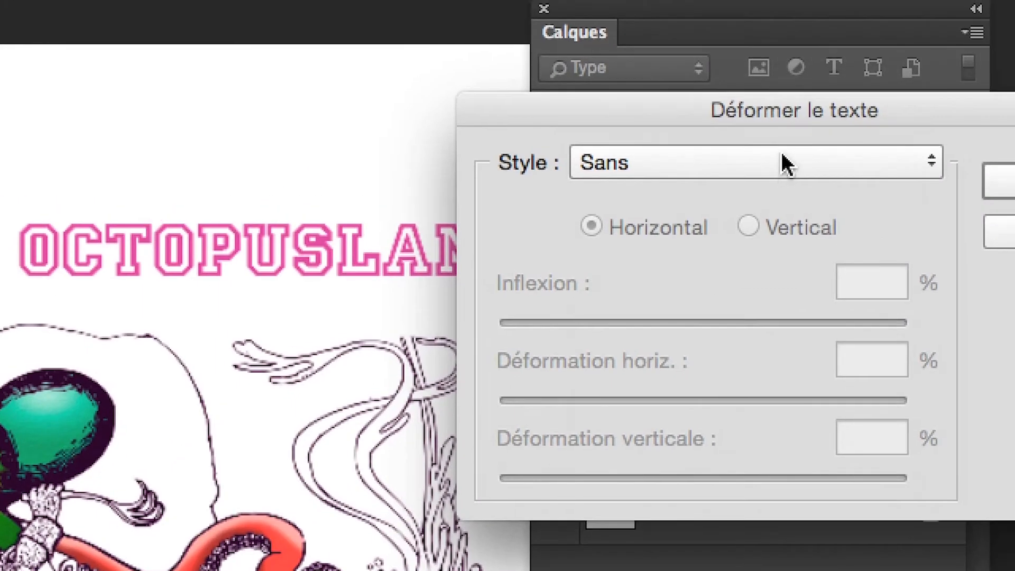
click(782, 158)
click(781, 210)
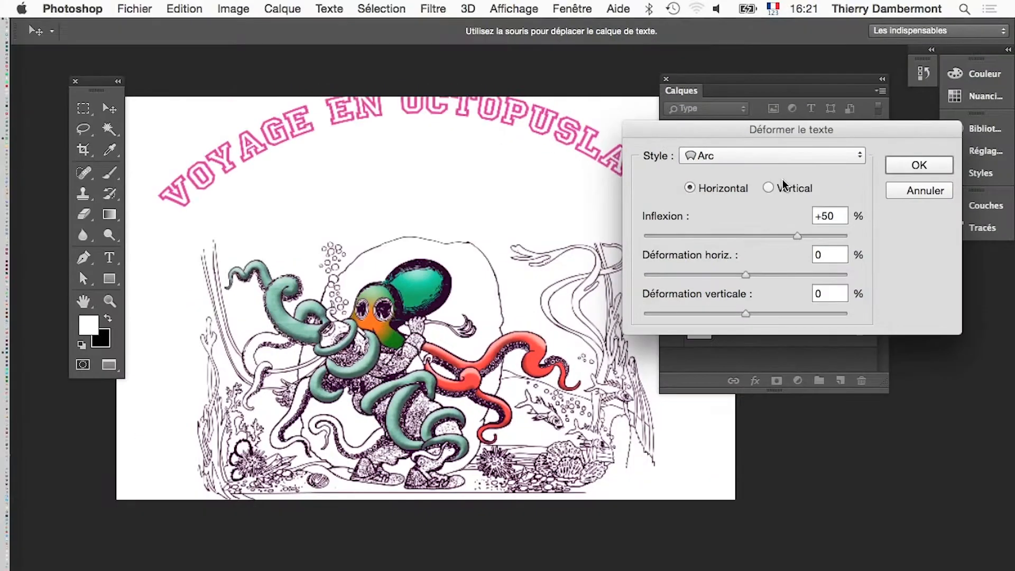
click(775, 236)
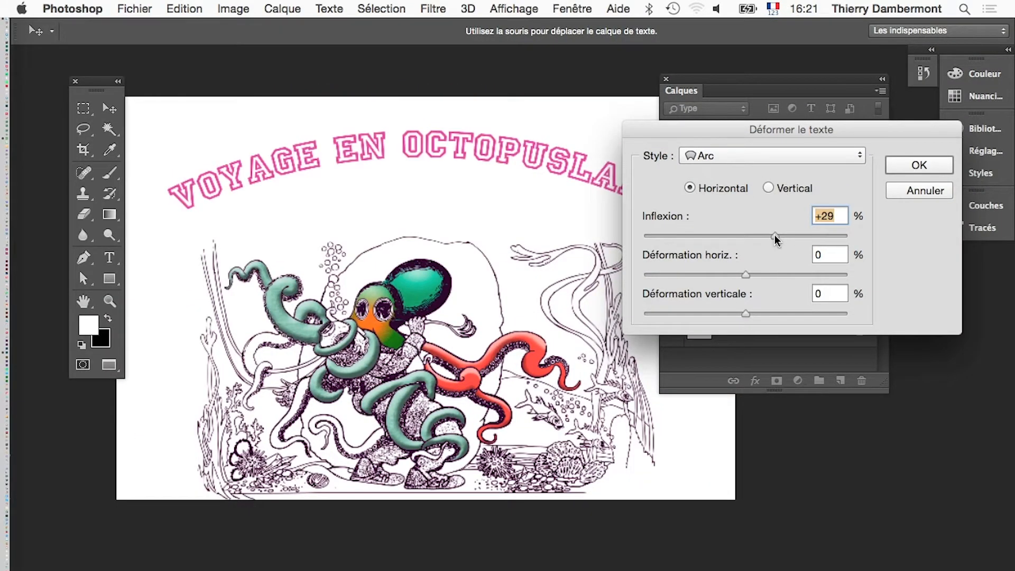
drag(746, 127, 712, 271)
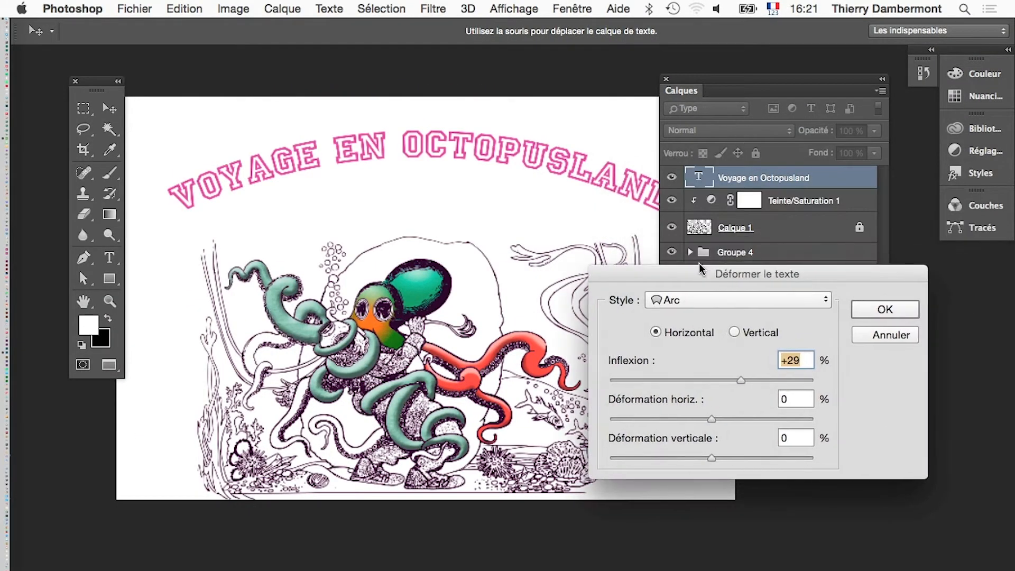
click(895, 308)
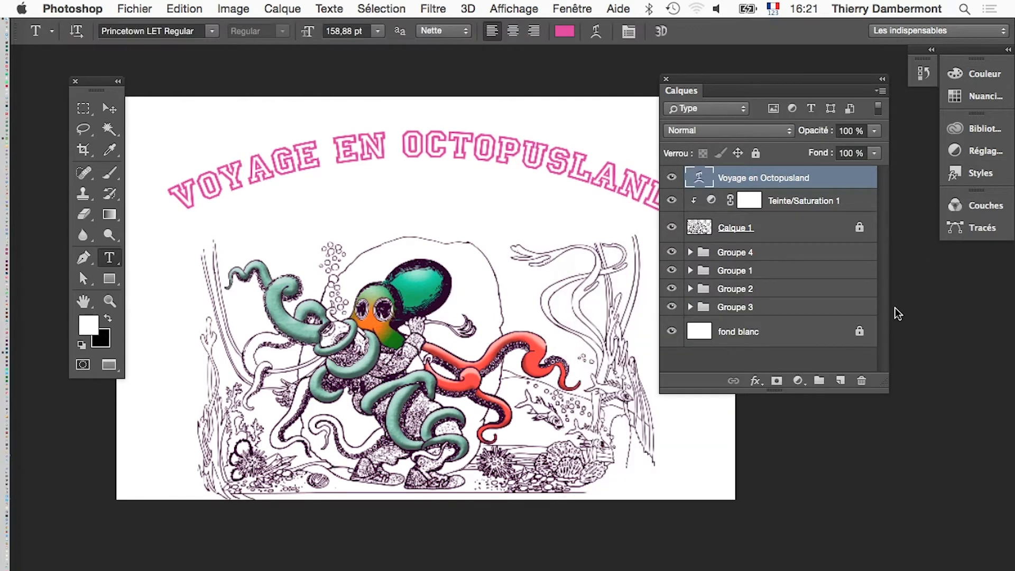
drag(688, 78, 793, 109)
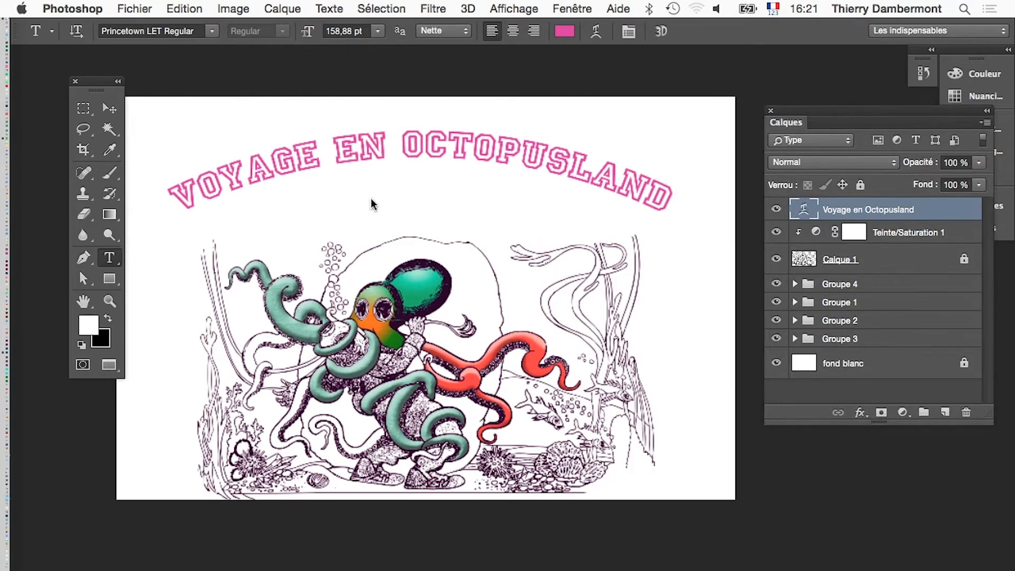
Move the arched title text down so it sits closer to the octopus drawing
click(110, 109)
drag(397, 164, 392, 208)
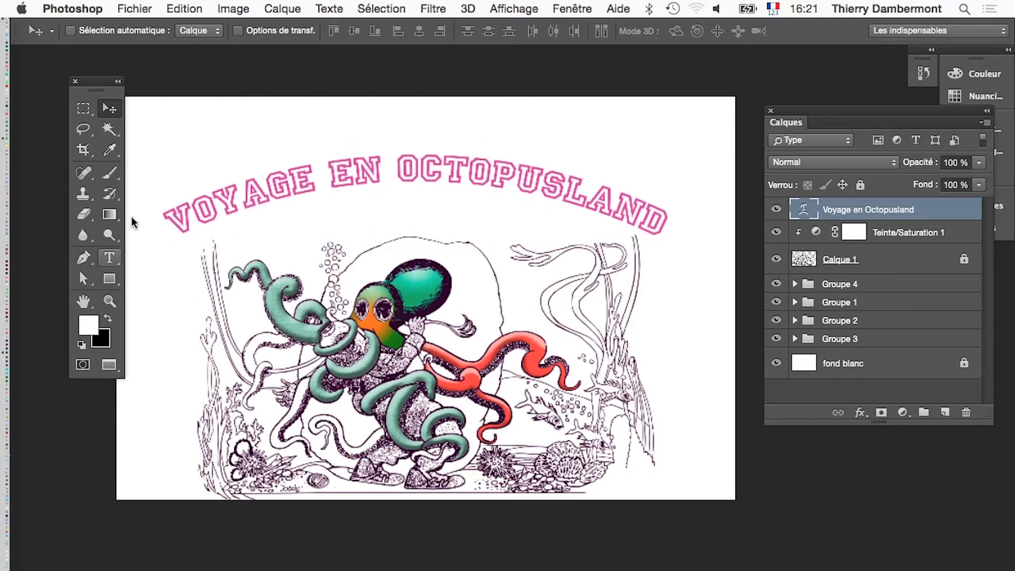
Flip the title's horizontal Arc warp to a slight negative bend and move the text up, clear of the drawing
click(110, 257)
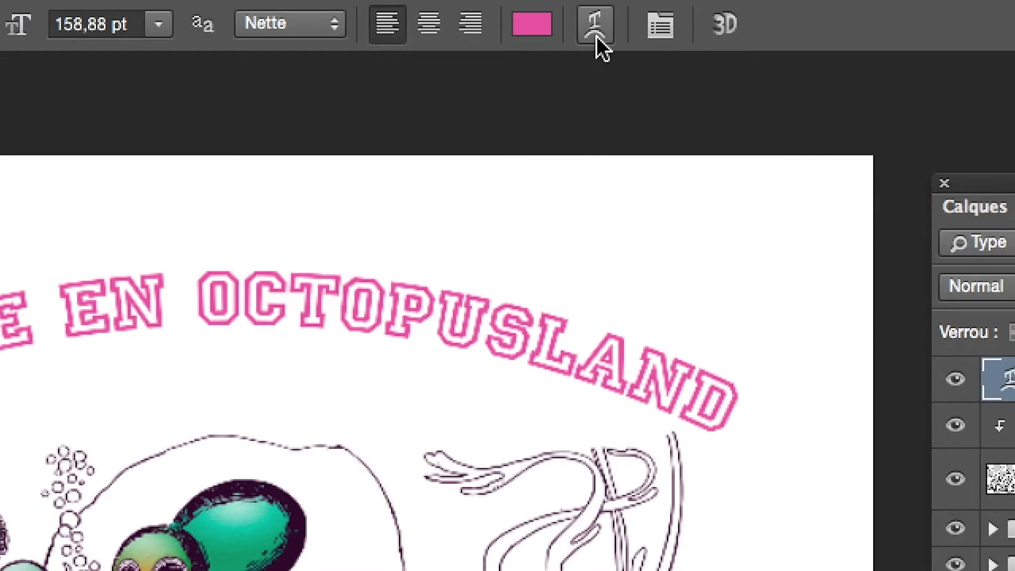
click(596, 32)
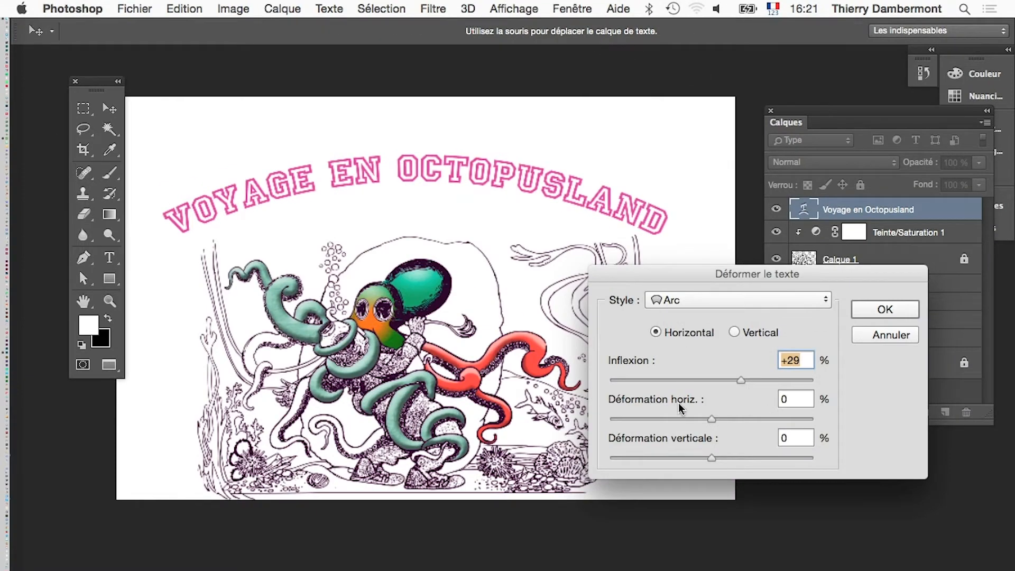
drag(741, 380, 685, 379)
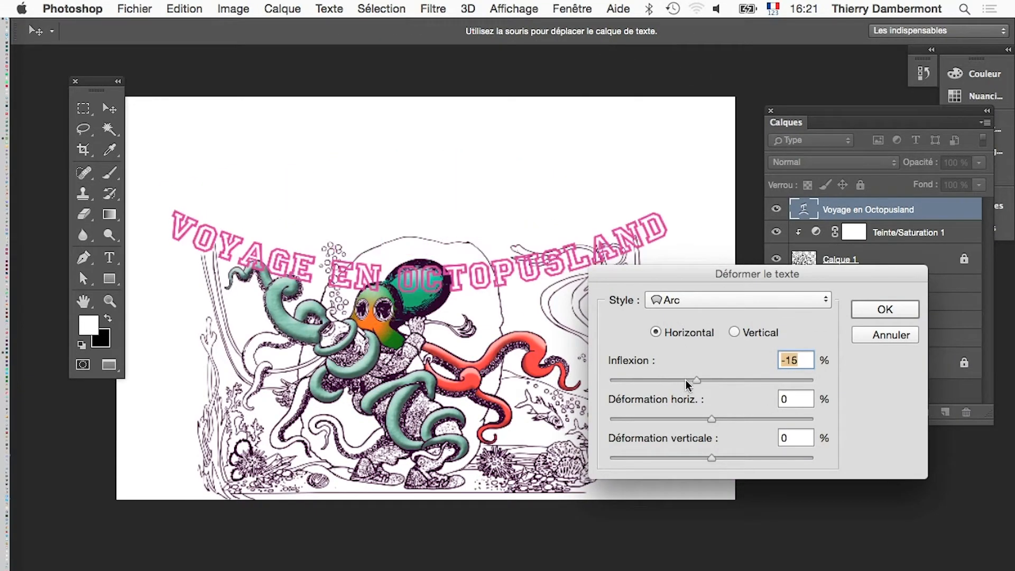
click(857, 314)
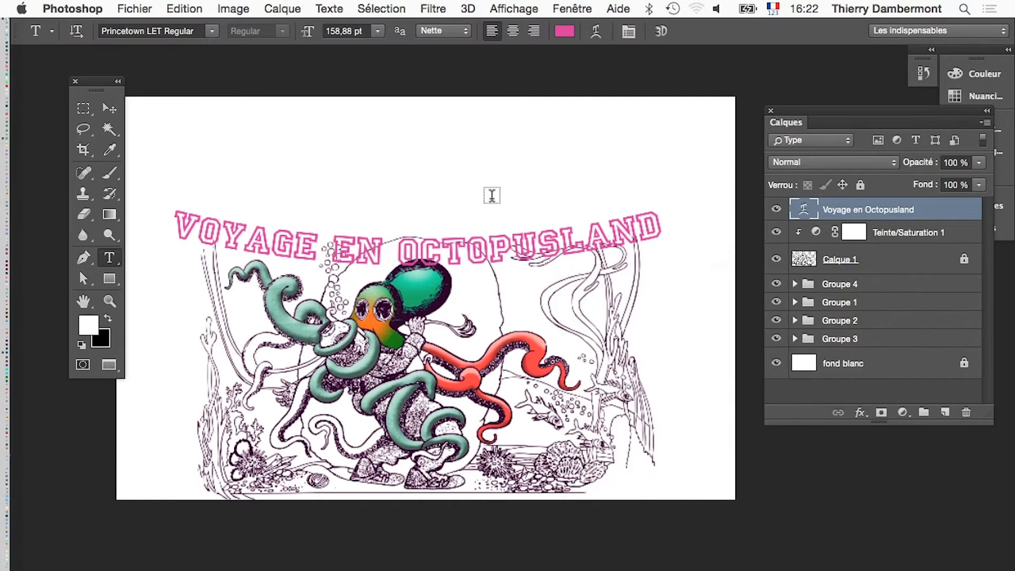
click(111, 109)
drag(491, 265, 502, 199)
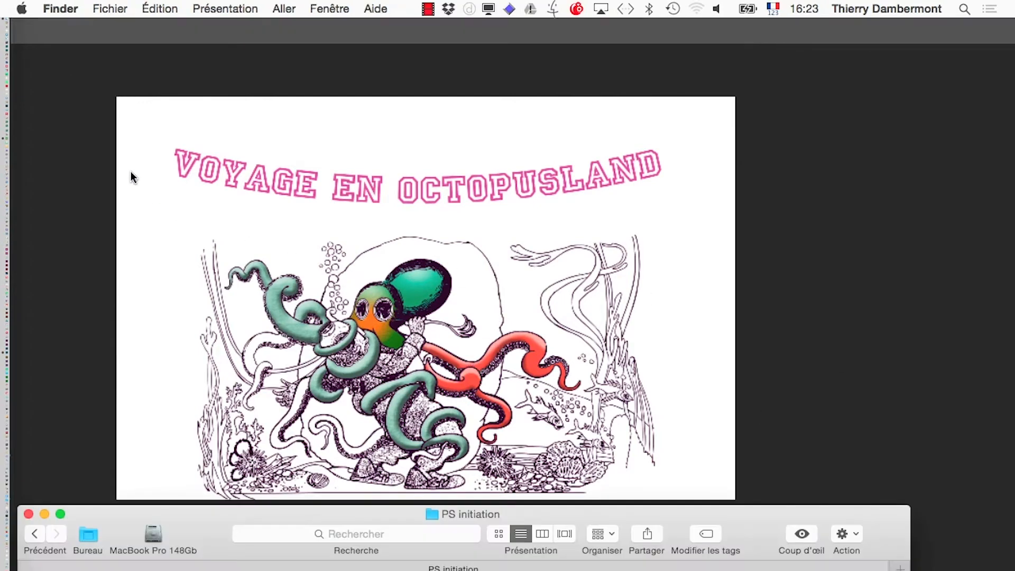
Switch back to Photoshop and save the document as diver-octopus-06.psd in the initiation PS jour 4 folder
click(131, 171)
click(117, 7)
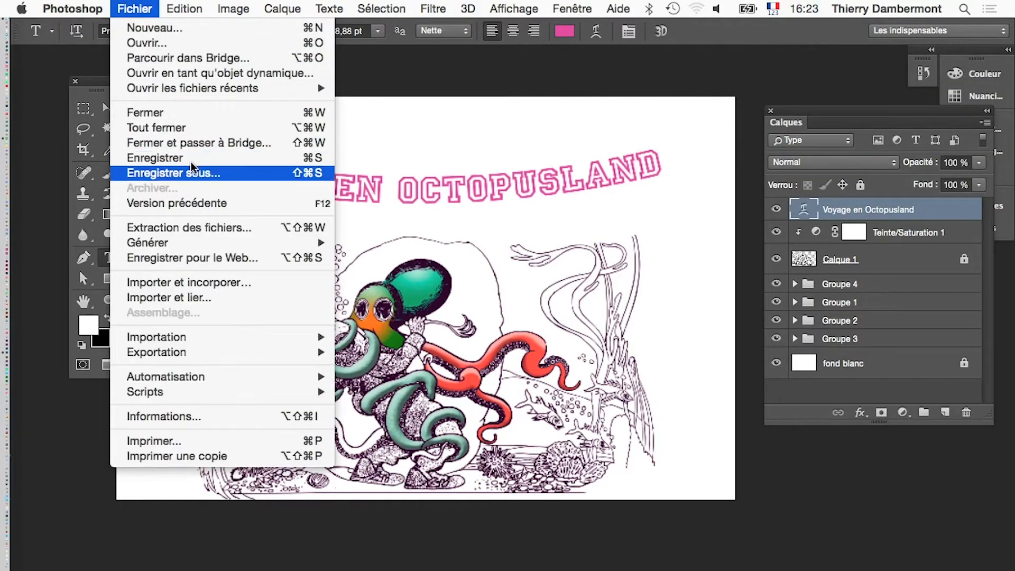
click(174, 173)
click(531, 64)
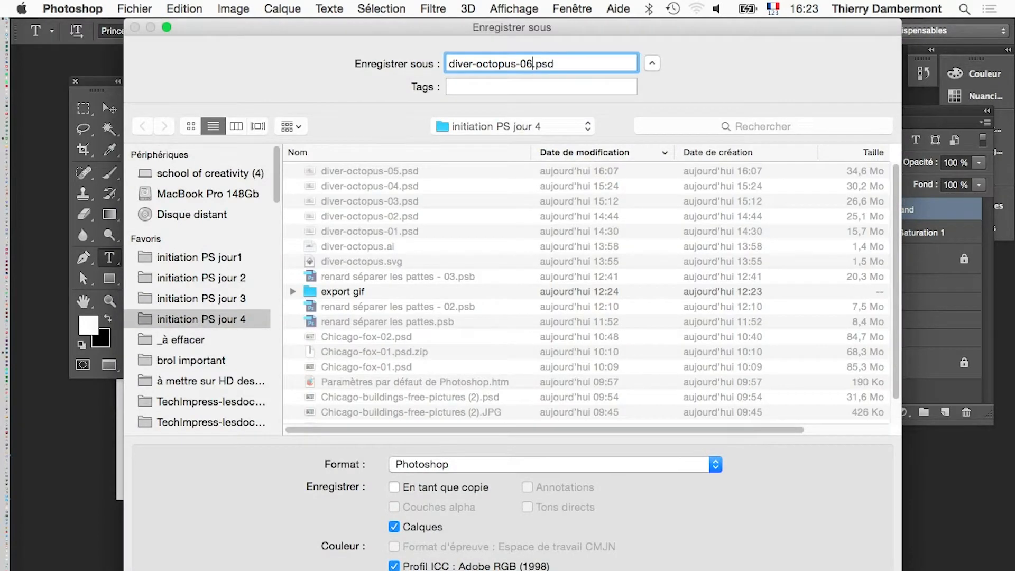
key(Return)
click(748, 347)
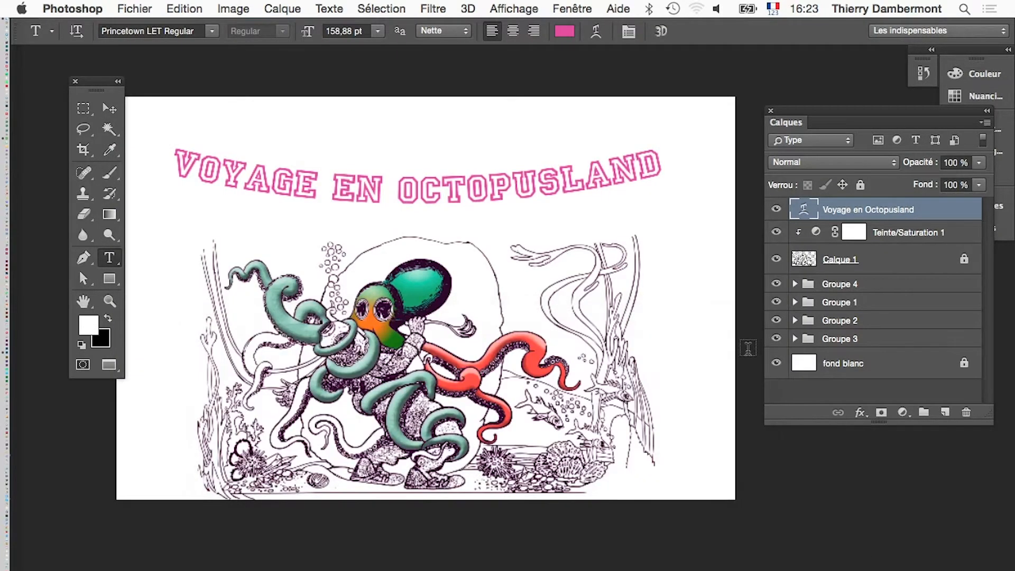
Add a drop shadow (Ombre portée) with 40% opacity to the Voyage en Octopusland text layer
click(282, 8)
mouse_move(317, 113)
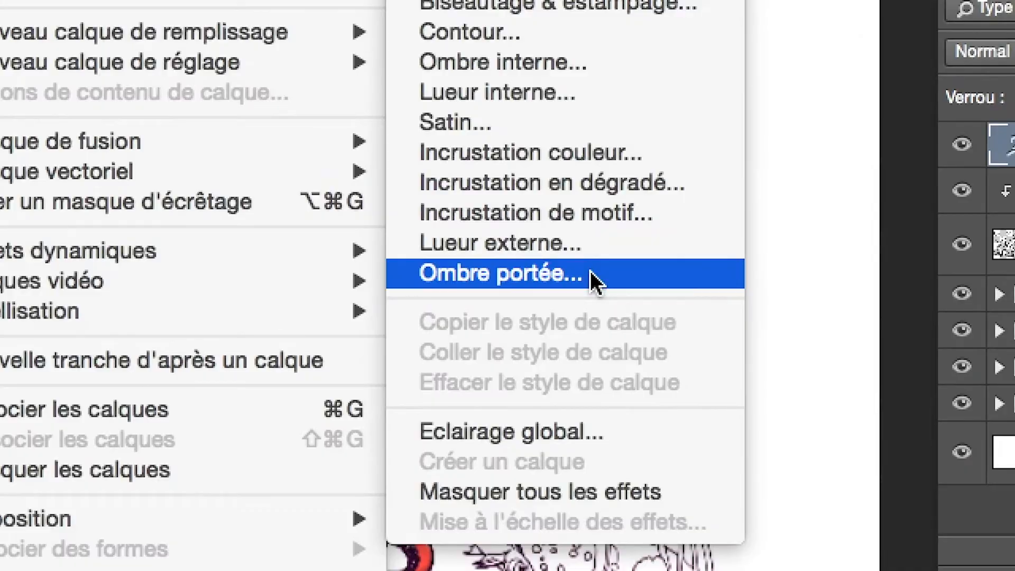
click(590, 271)
key(alt)
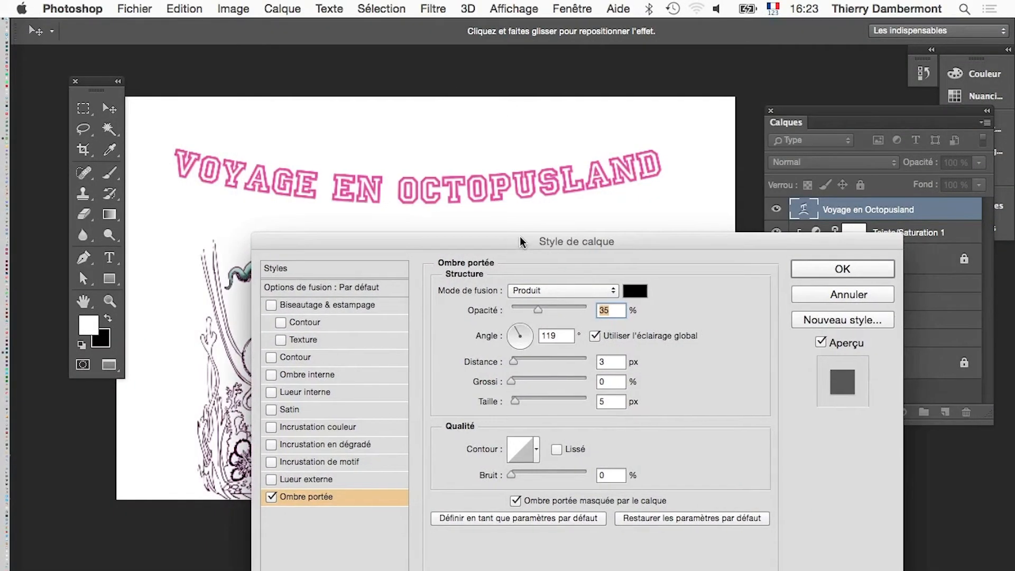
key(alt)
drag(541, 309, 541, 309)
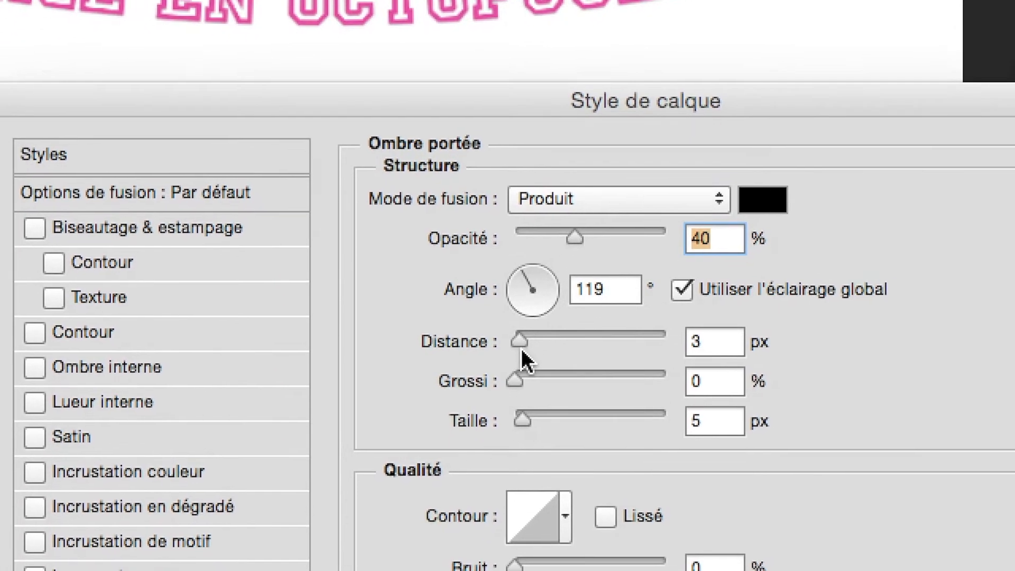
Set the title's drop shadow to a distance of 32 px and a size of 24 px, and apply the layer style
drag(521, 343, 527, 373)
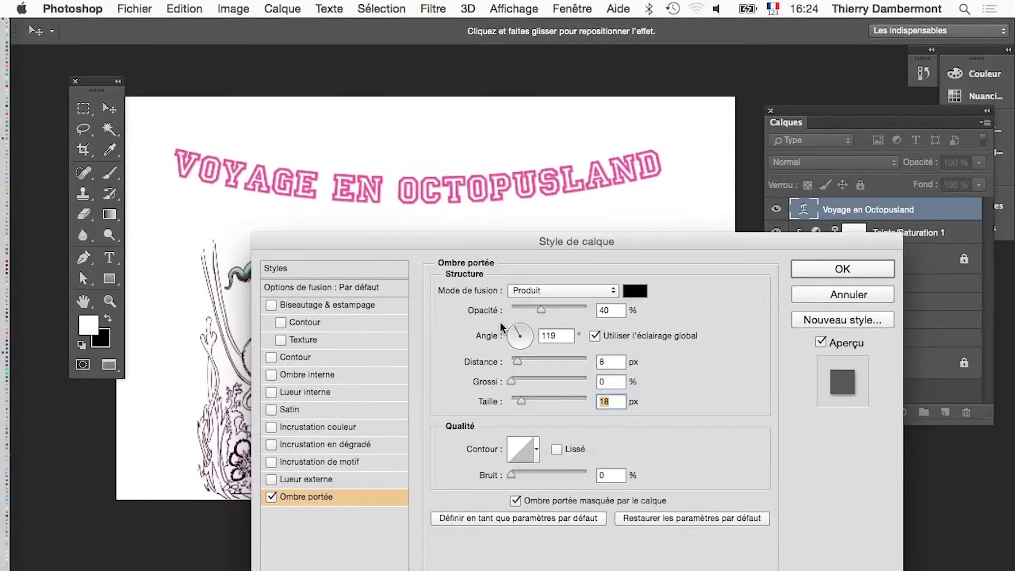
drag(521, 410, 527, 360)
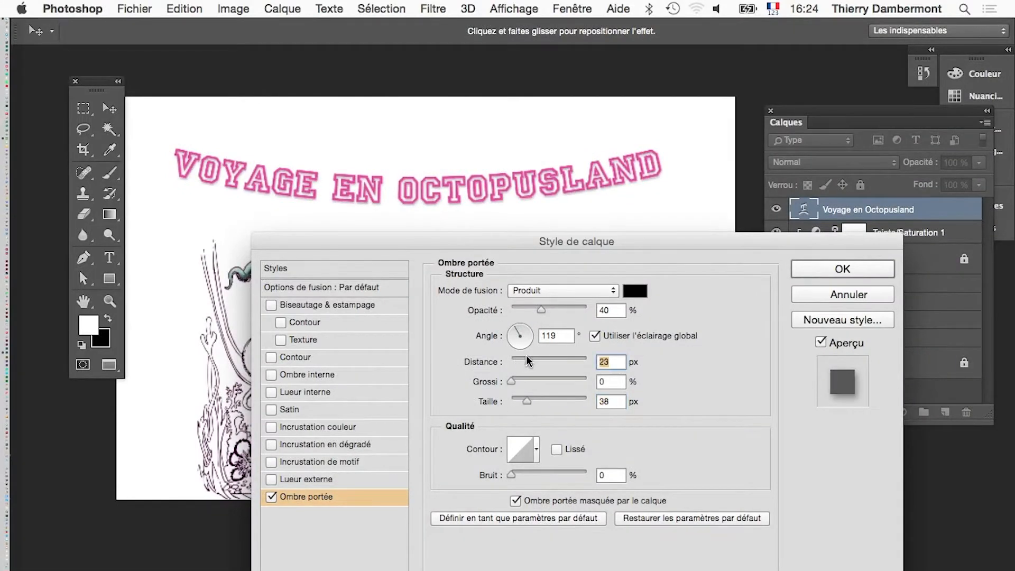
scroll(442, 211, up, 4)
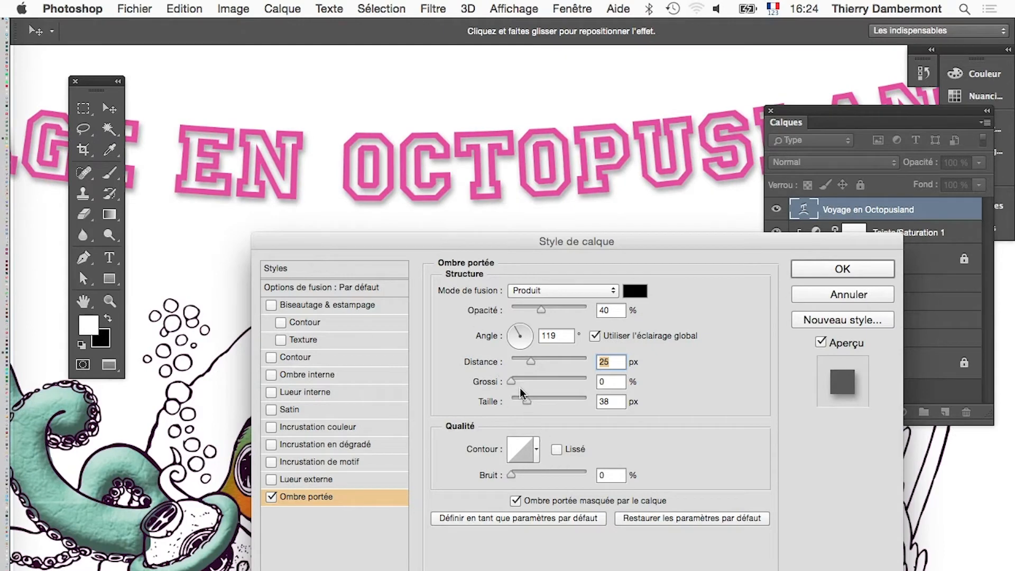
drag(526, 400, 522, 399)
drag(531, 362, 524, 359)
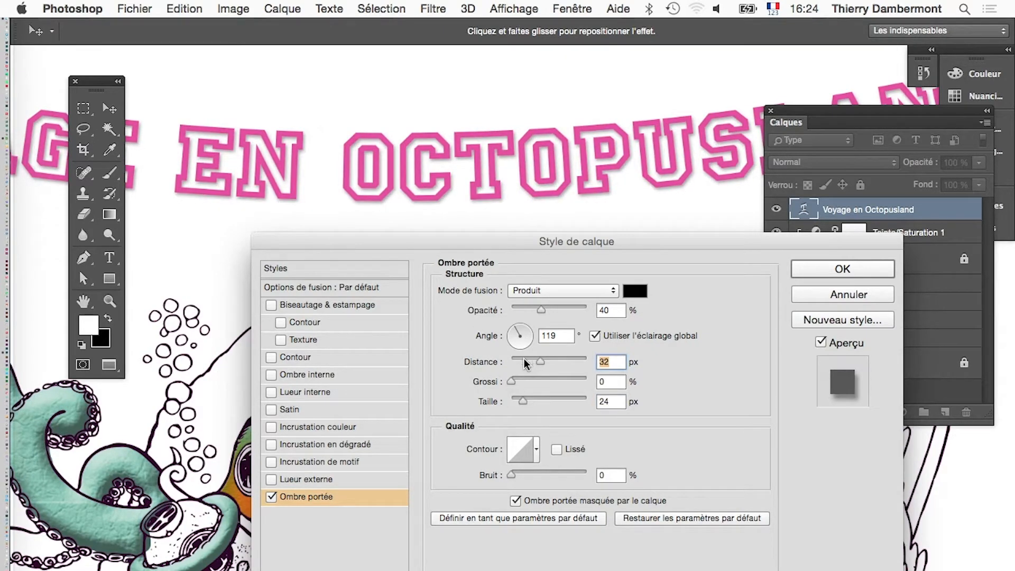
click(807, 270)
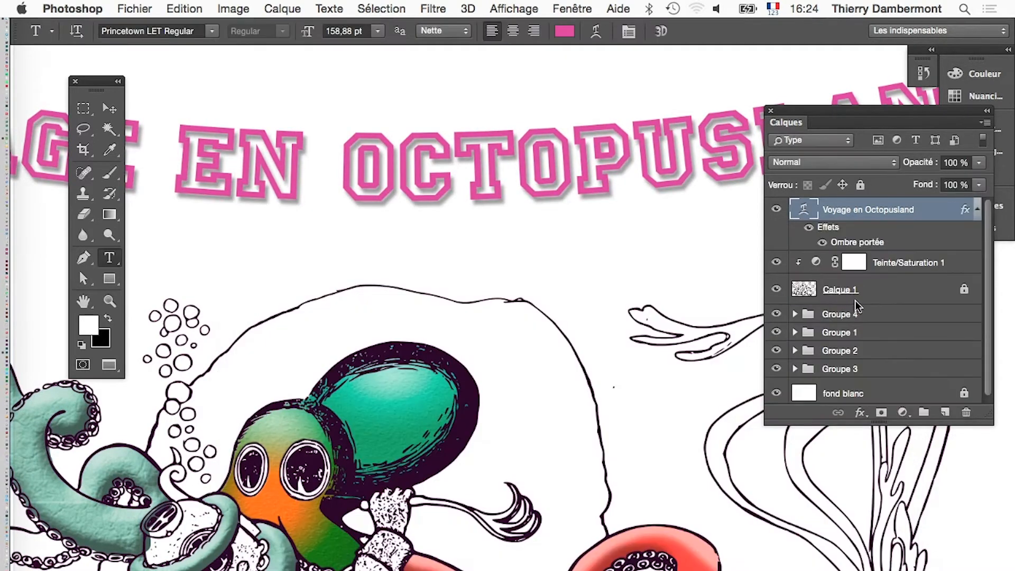
Try other fonts on the title, including PT Mono Bold, PT Serif Regular and Rockwell Extra Bold
click(175, 31)
key(Down)
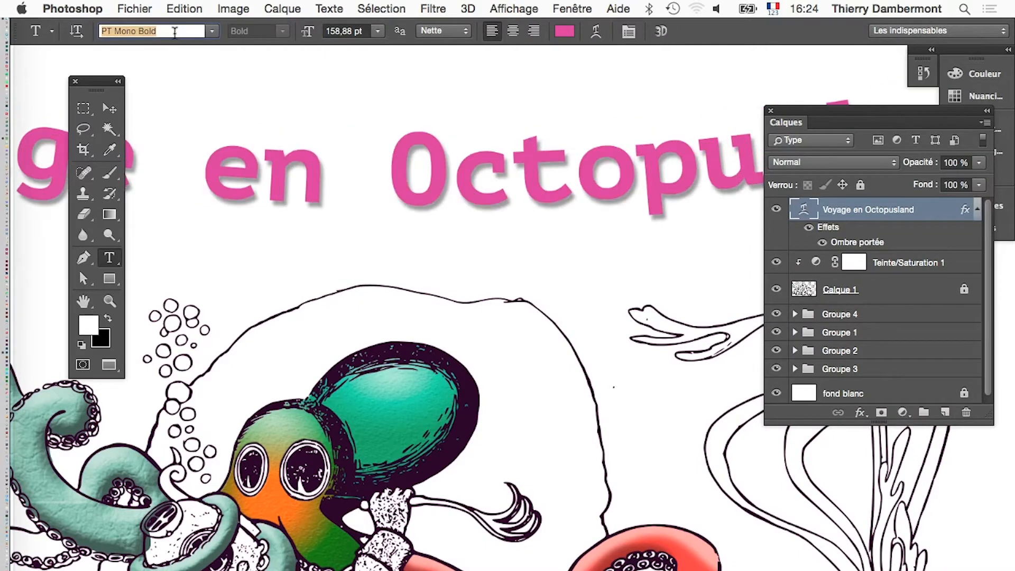
key(Down)
key(Down)
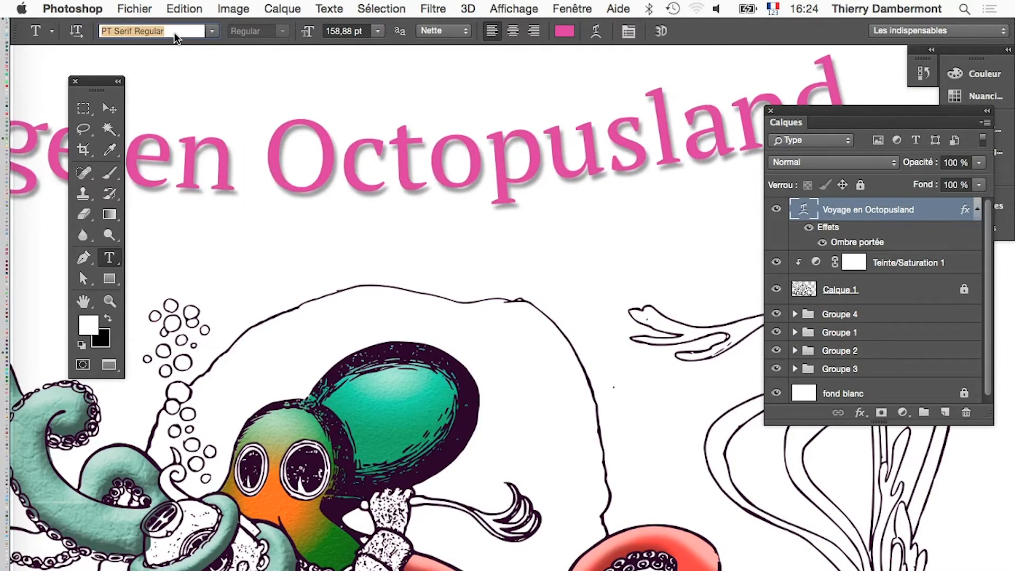
key(Down)
key(Down)
key(Down)
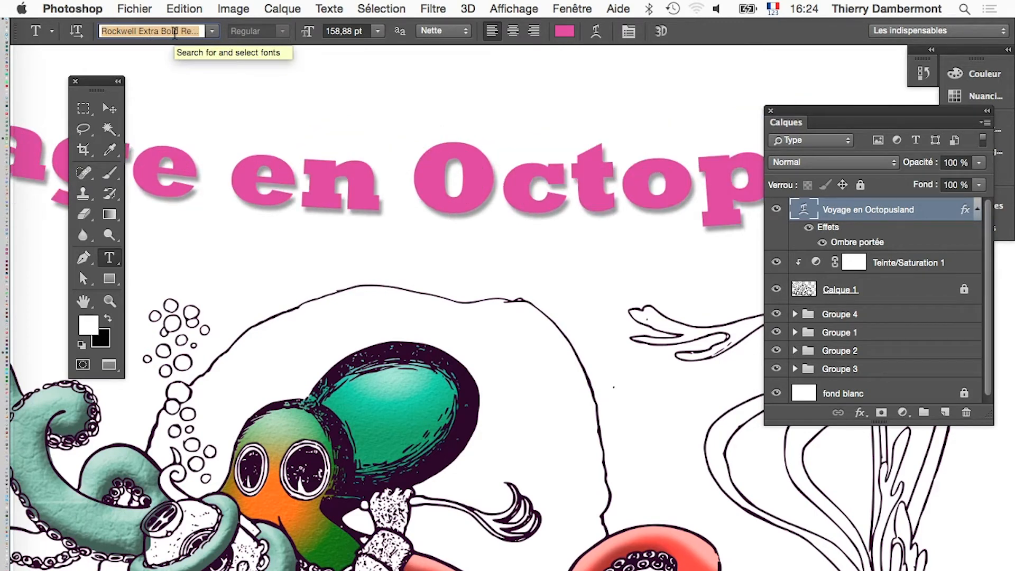
scroll(477, 329, down, 3)
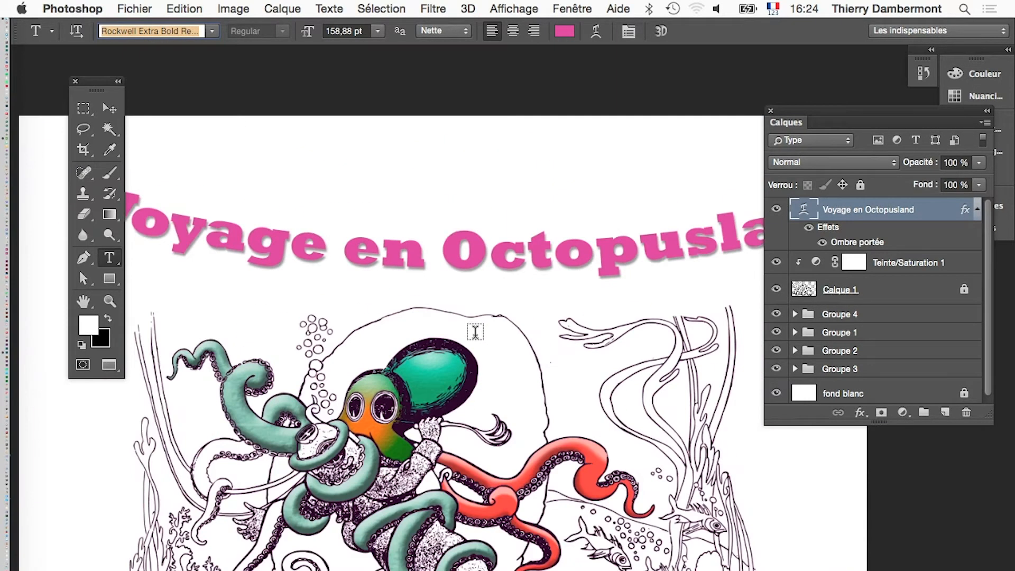
scroll(476, 332, down, 2)
click(232, 264)
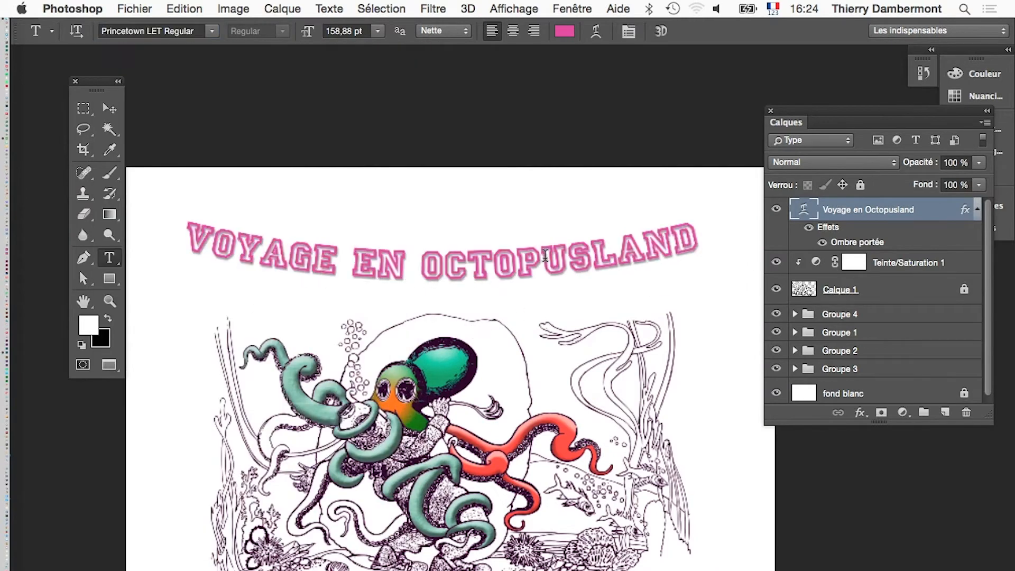
Change the title's font to the worn stencil typeface listed just before Prestige Elite Std Bold
click(165, 31)
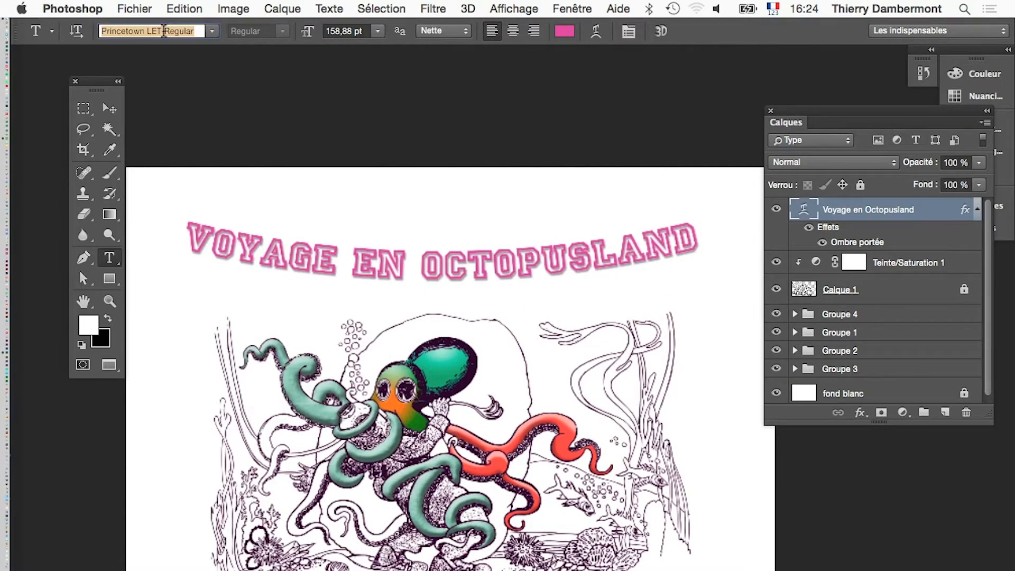
key(Up)
key(Up)
key(Down)
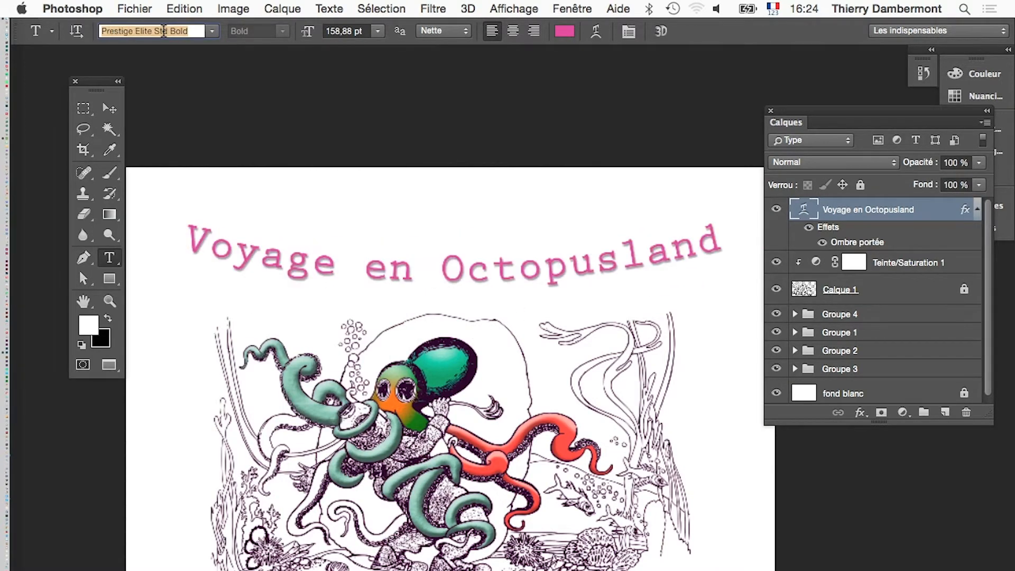
key(Up)
Enlarge the title with Free Transform so it spans roughly the full width of the drawing
click(109, 109)
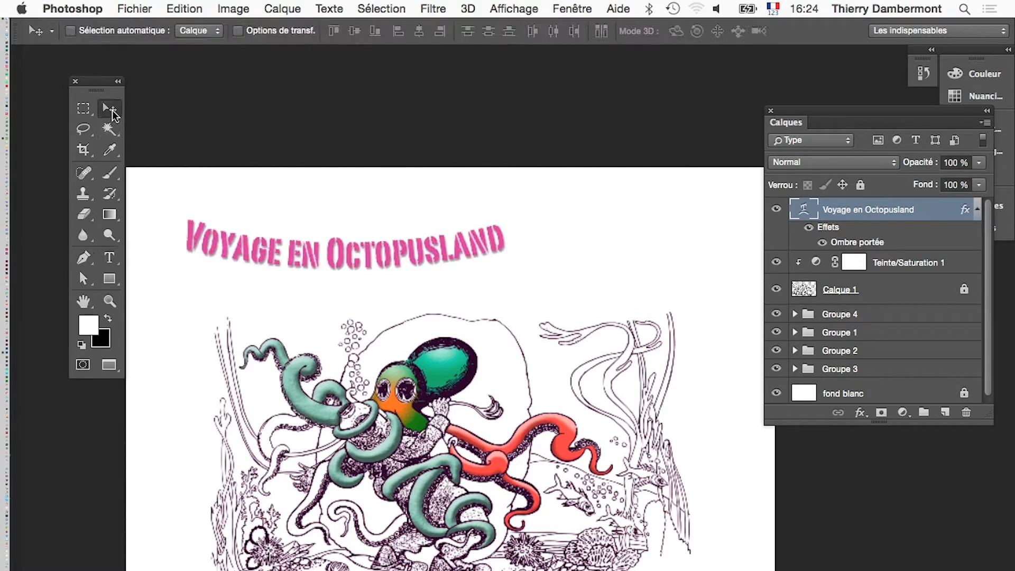
key(super+t)
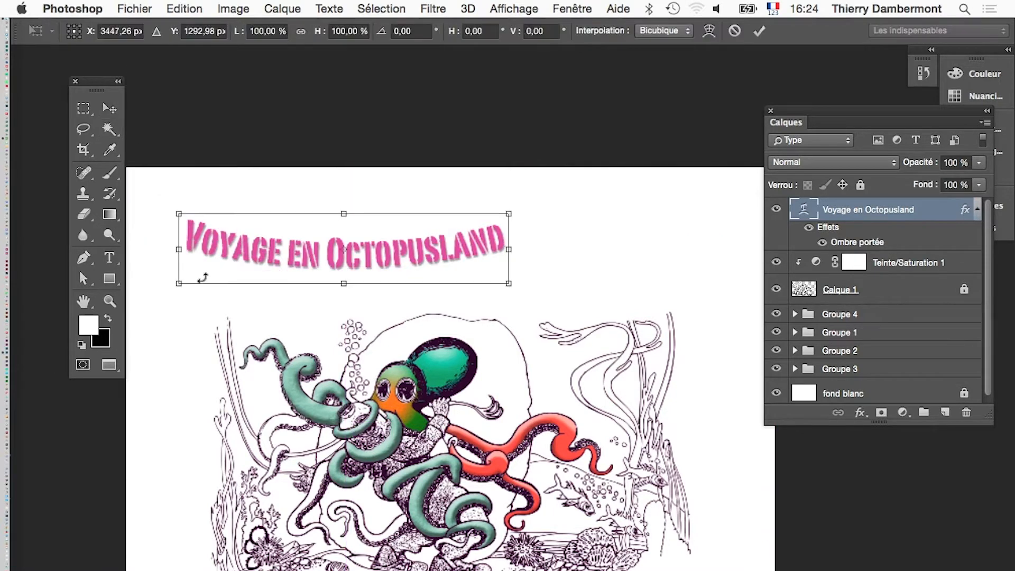
drag(509, 283, 673, 352)
key(Return)
Compare the title with its drop shadow hidden and shown, and enable a gradient overlay (Incrustation en dégradé) in its layer style
key(super+plus)
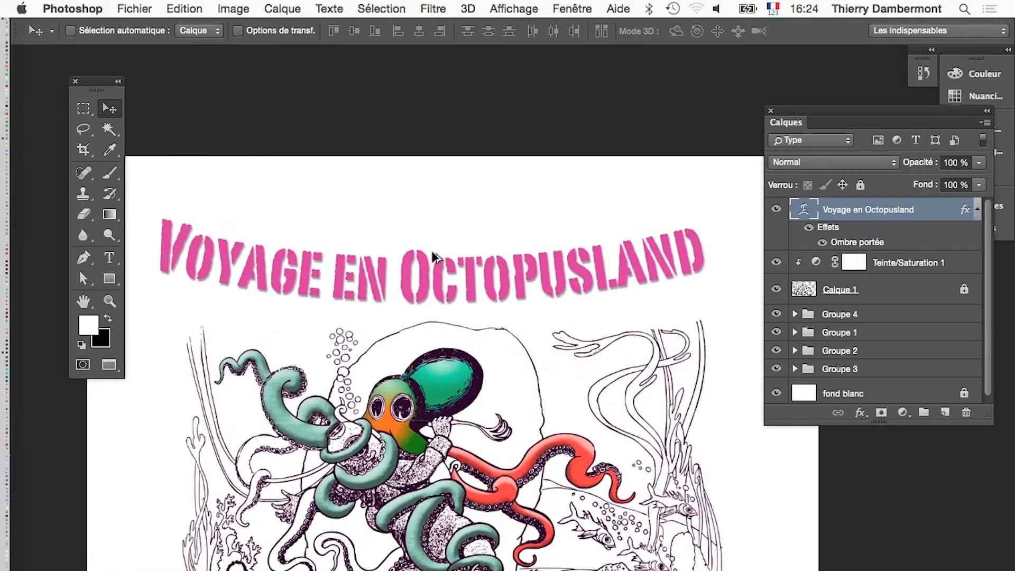
click(822, 243)
click(823, 244)
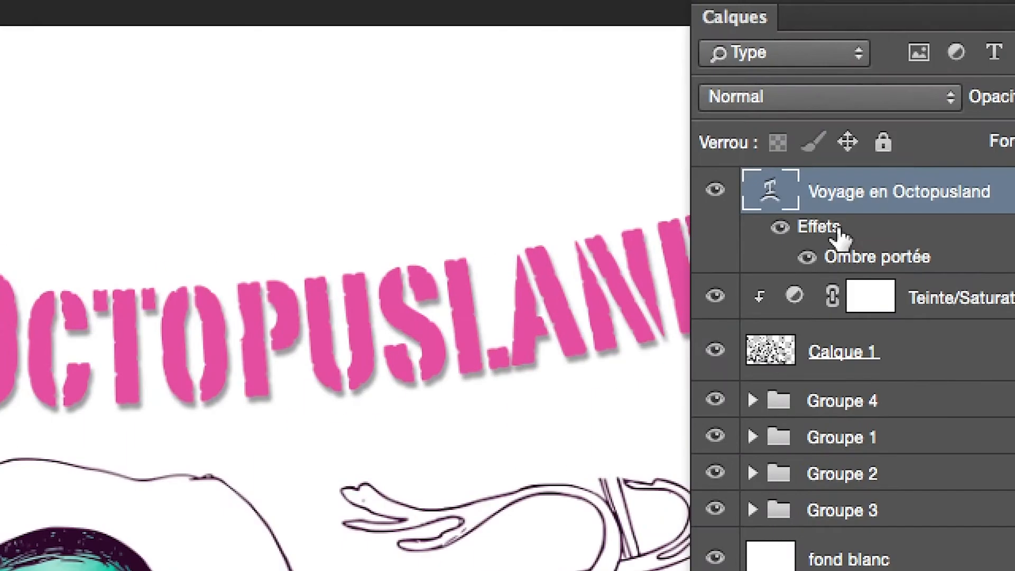
double_click(837, 228)
key(alt)
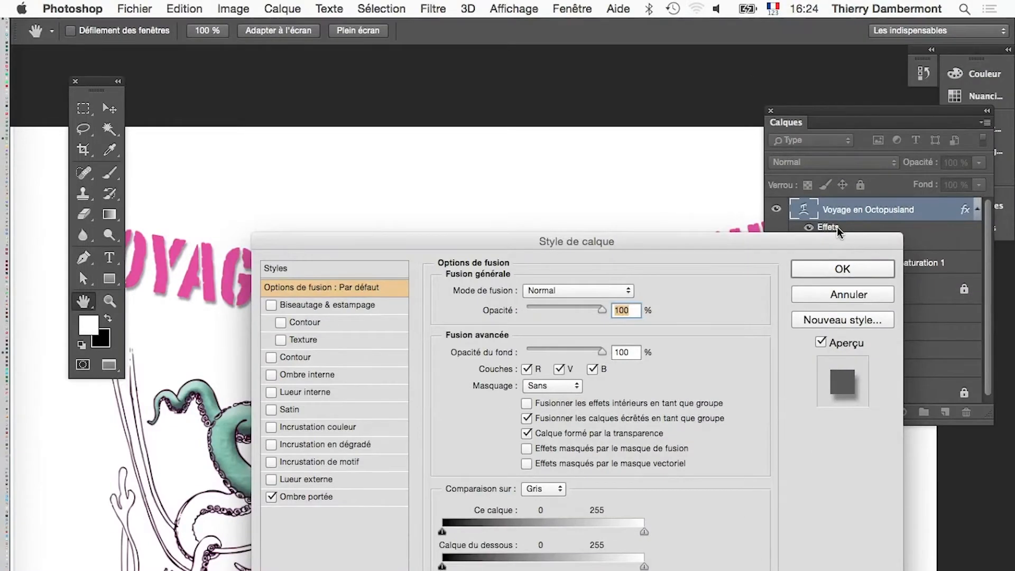
drag(462, 247, 751, 85)
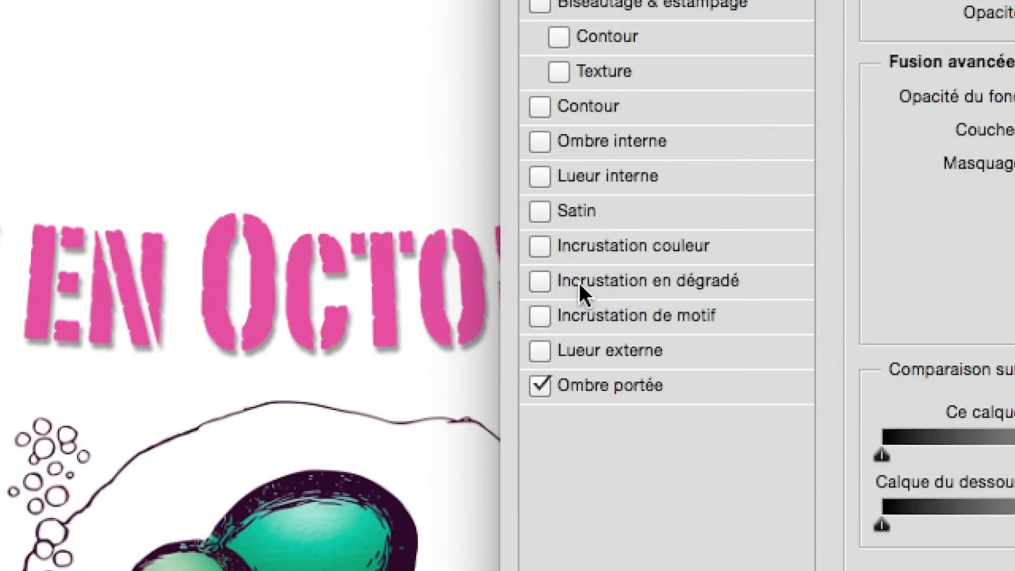
click(579, 284)
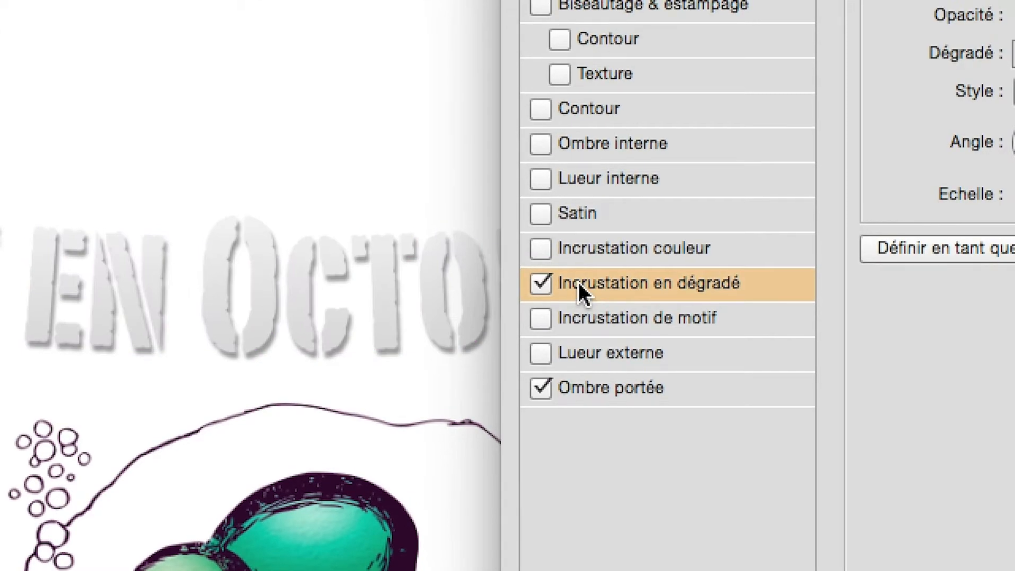
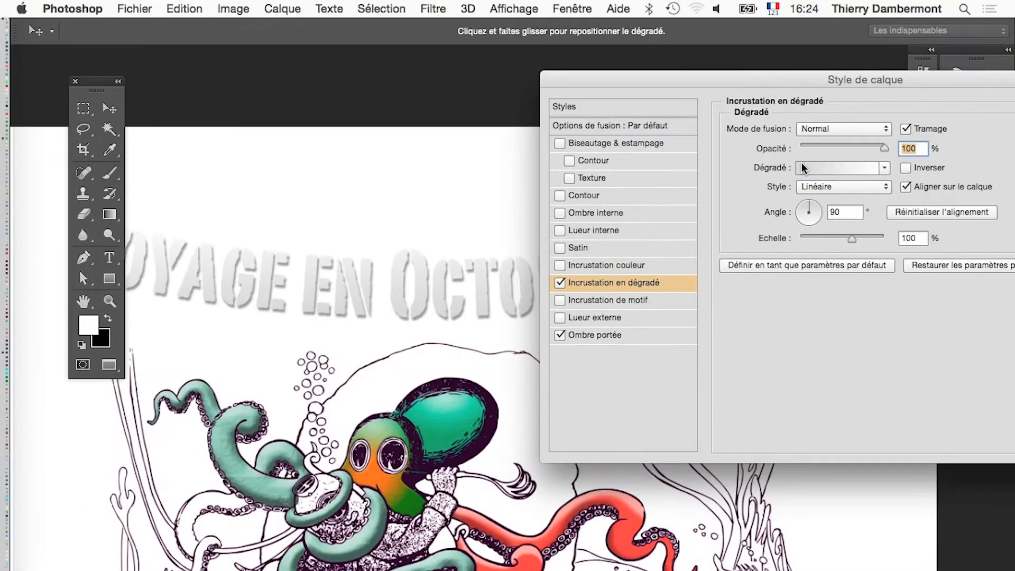
Try the violet-orange, copper, blue-red-yellow and violet-green-orange gradient presets on the title's gradient overlay
click(907, 208)
click(853, 204)
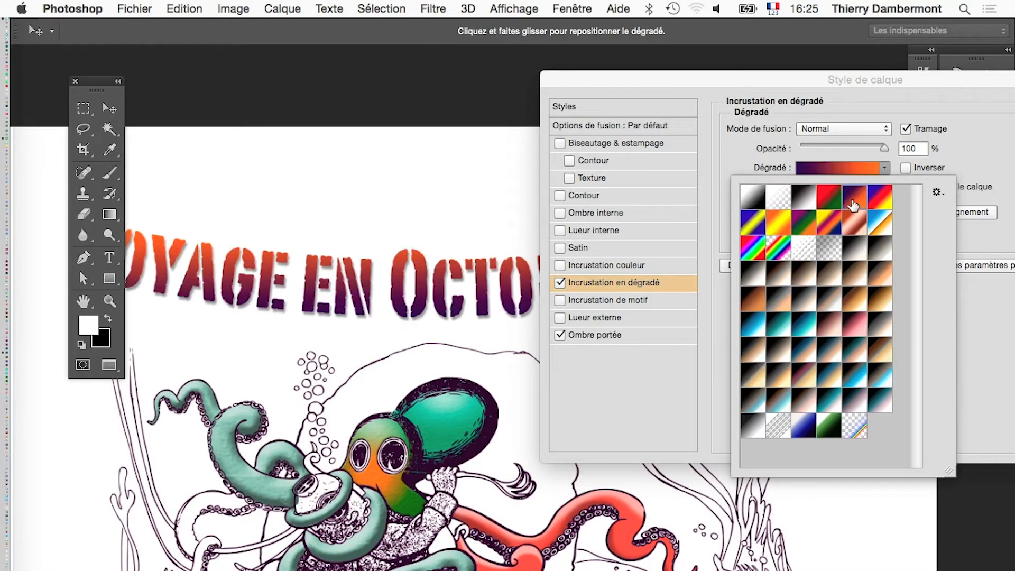
click(857, 226)
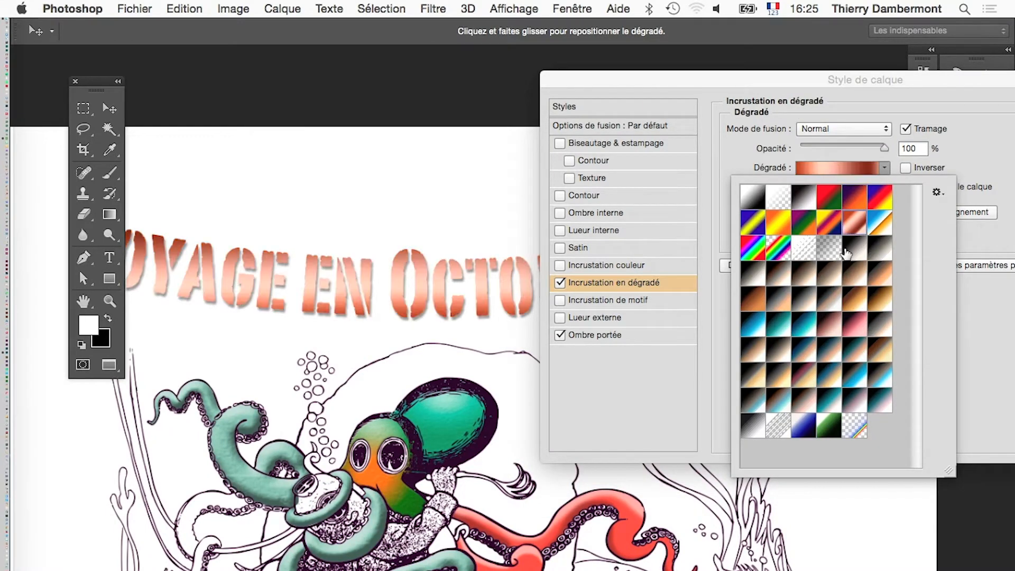
click(828, 227)
click(875, 204)
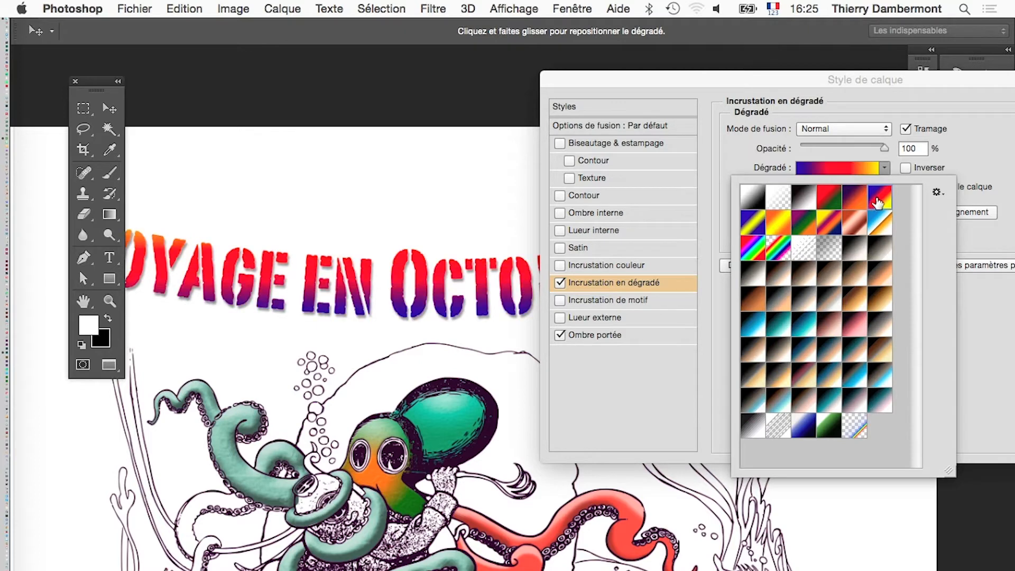
click(813, 227)
click(736, 151)
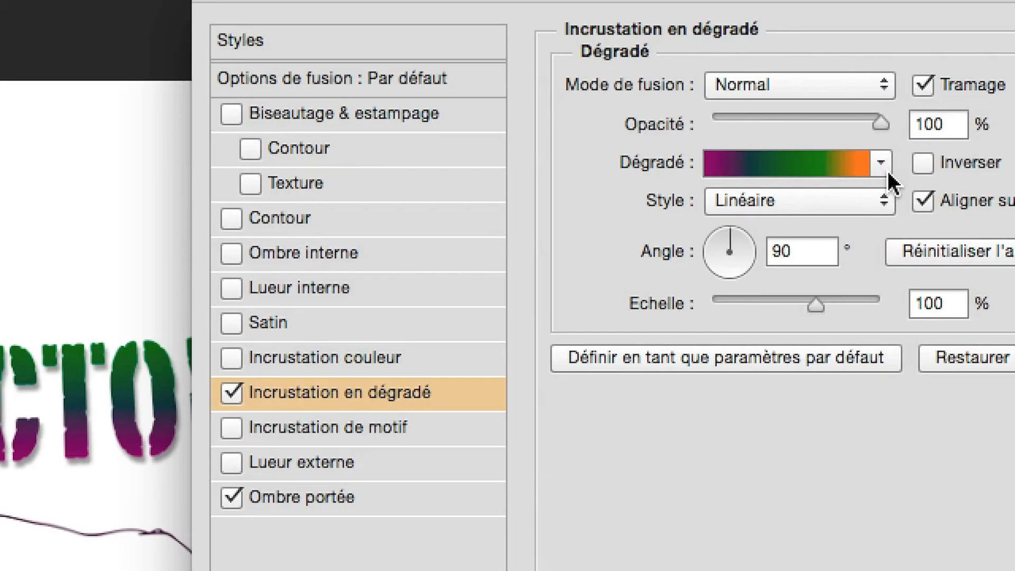
Set the title's gradient overlay to the blue, red and yellow preset
click(887, 171)
click(877, 209)
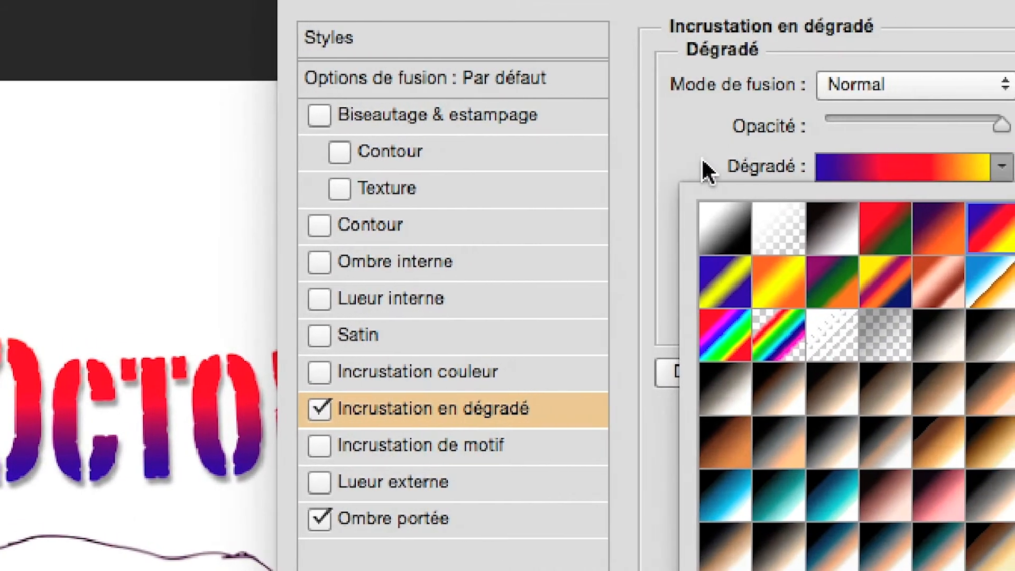
click(756, 165)
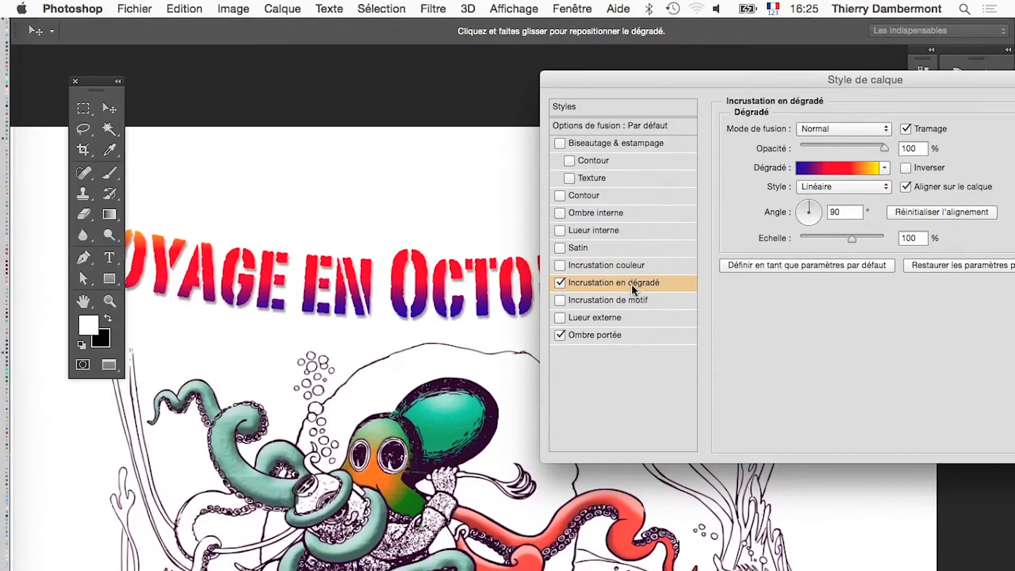
Add a Biseautage & estampage effect to the title with 178% depth and 2 px softening (Flou), and apply the layer style
drag(984, 74, 939, 89)
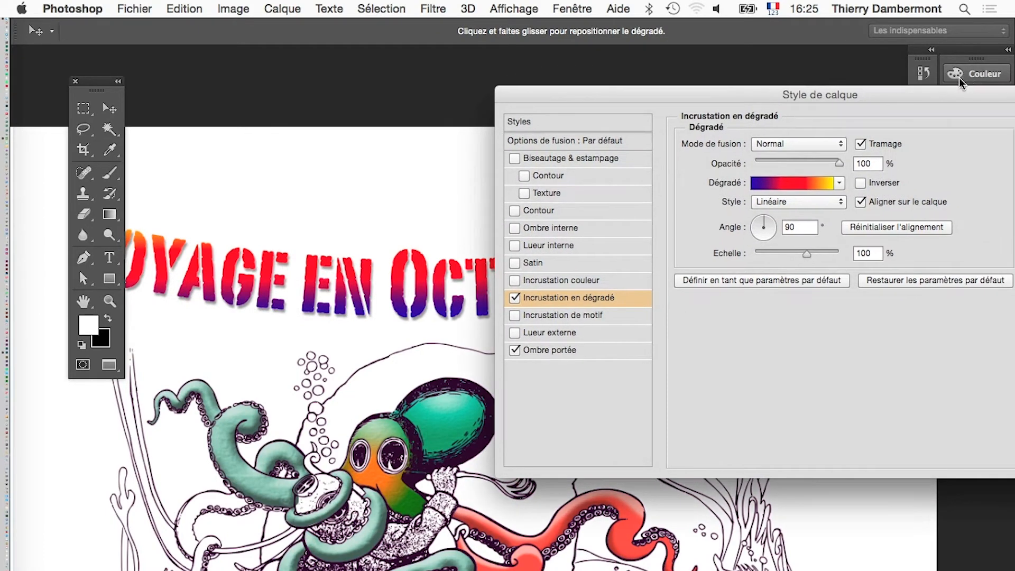
click(558, 158)
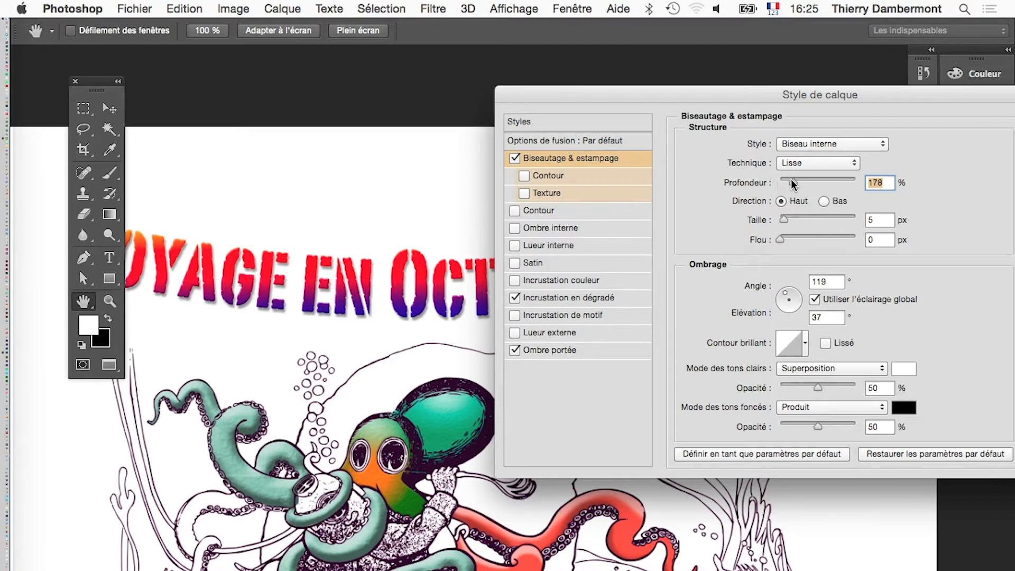
drag(780, 235, 784, 238)
drag(935, 95, 678, 97)
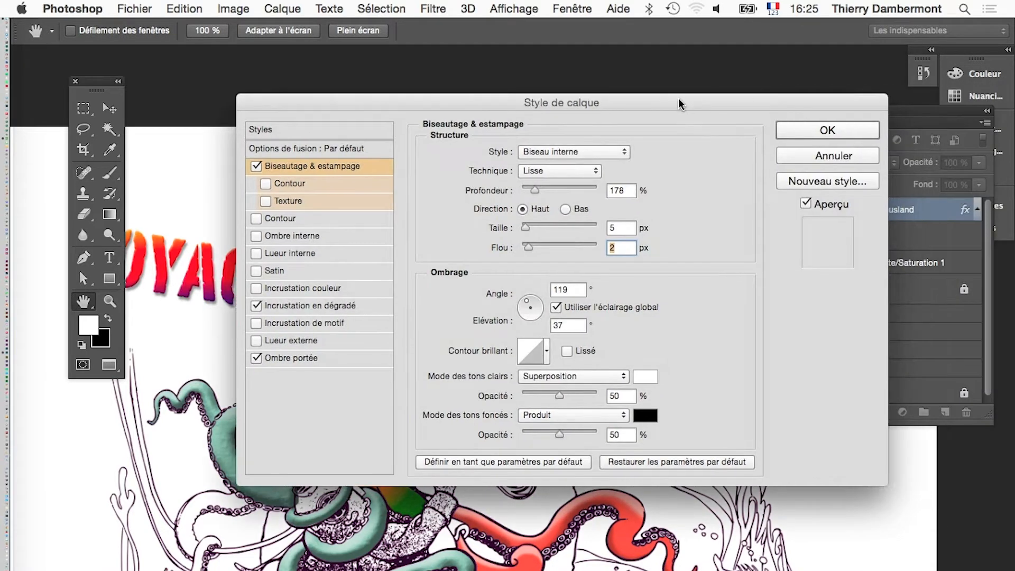
key(Return)
Shift the title slightly sideways and up so it sits centred above the octopus drawing
scroll(483, 374, down, 4)
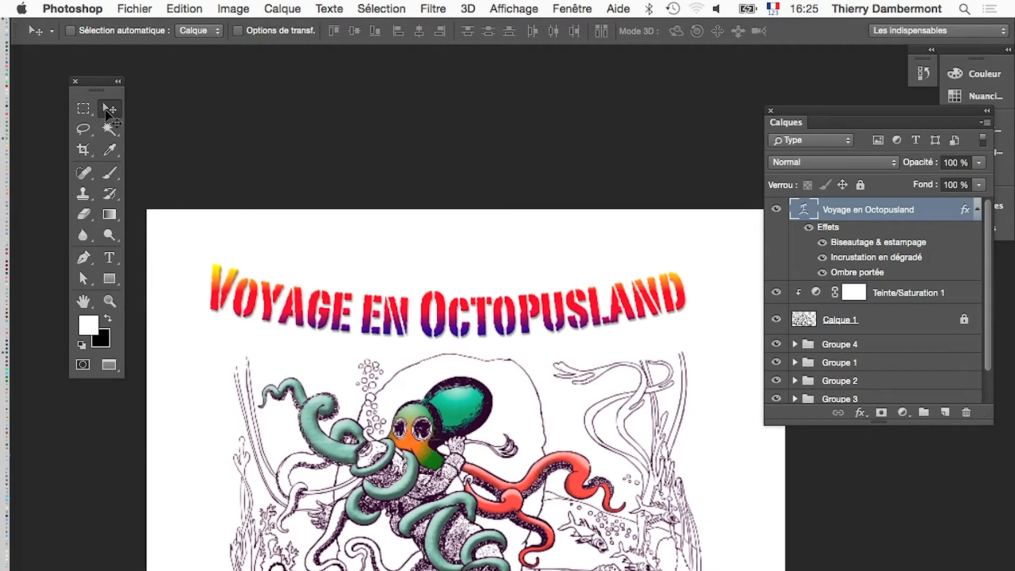
drag(456, 323, 476, 318)
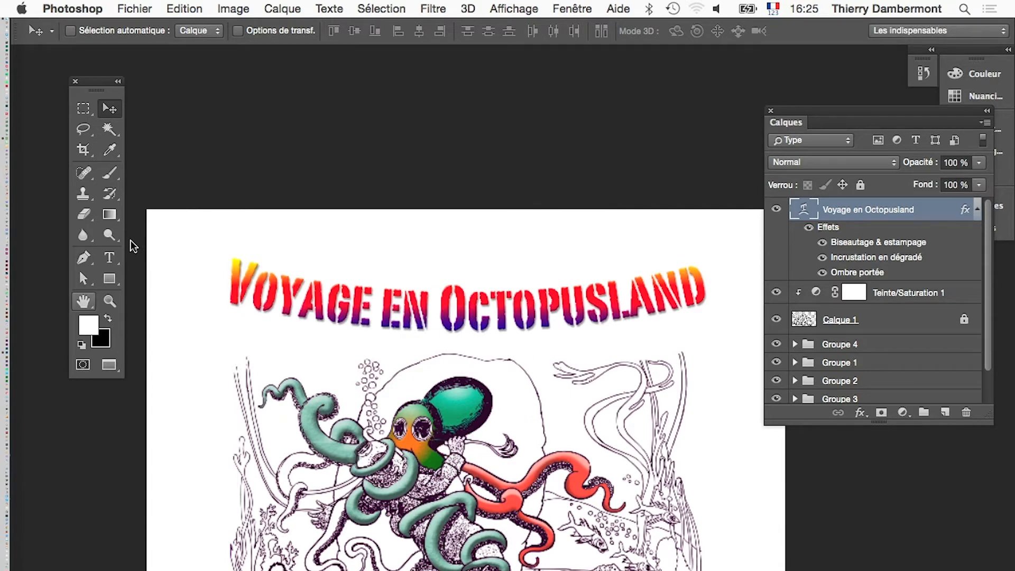
click(83, 301)
drag(413, 405, 402, 274)
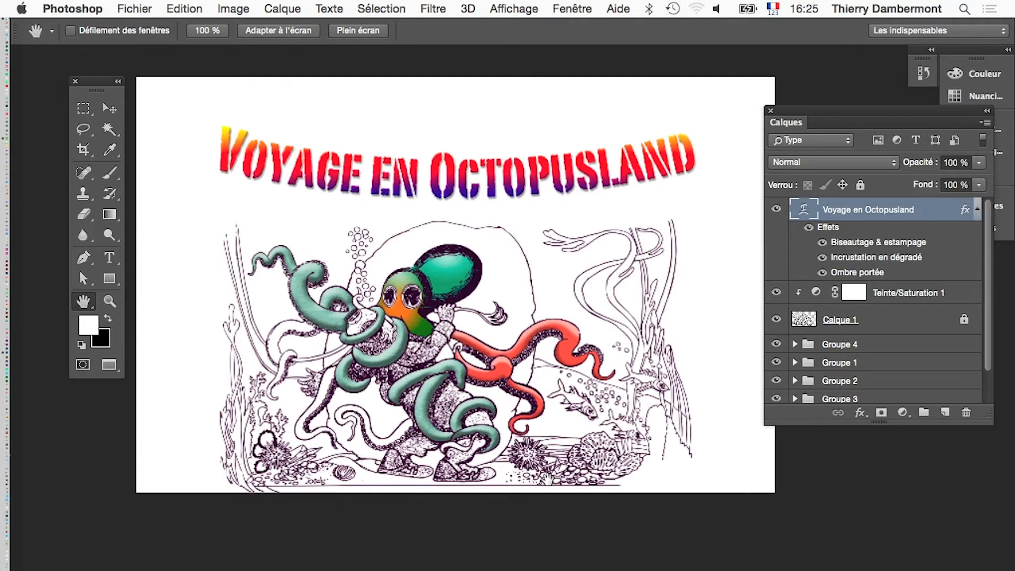
Save the artwork as a new numbered diver-octopus version in Photoshop format in the initiation PS jour 4 folder
click(135, 9)
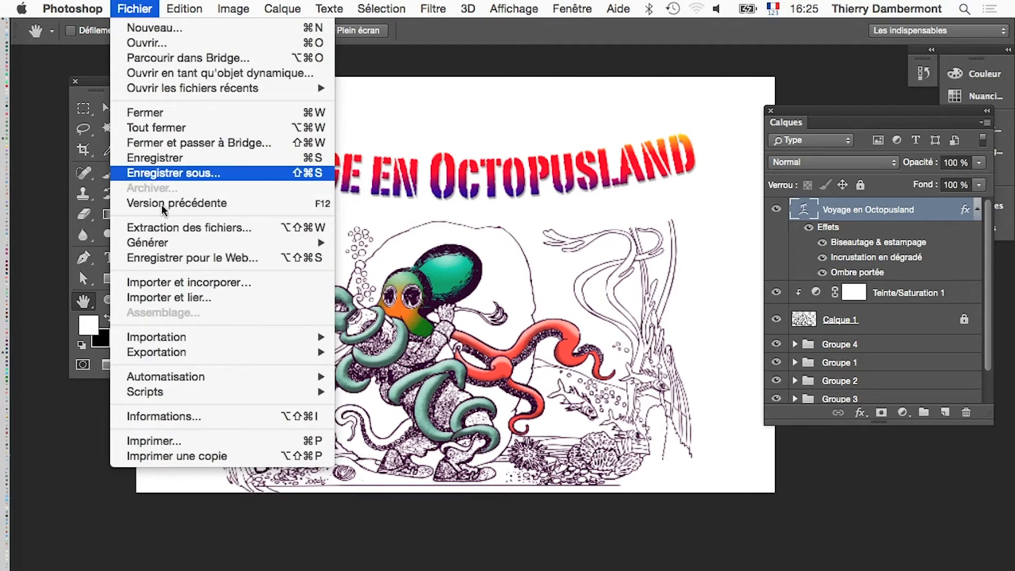
click(170, 174)
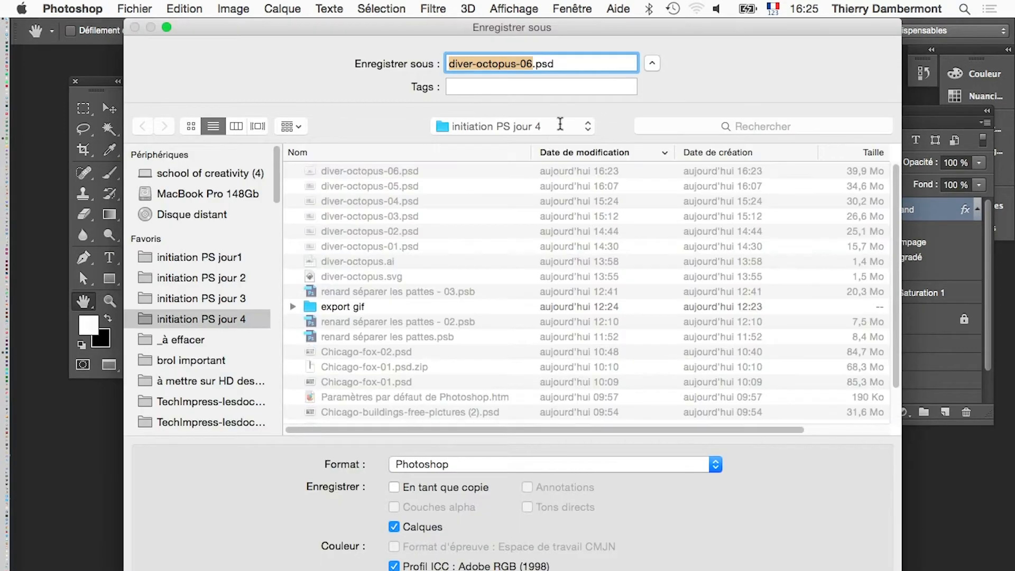
click(540, 63)
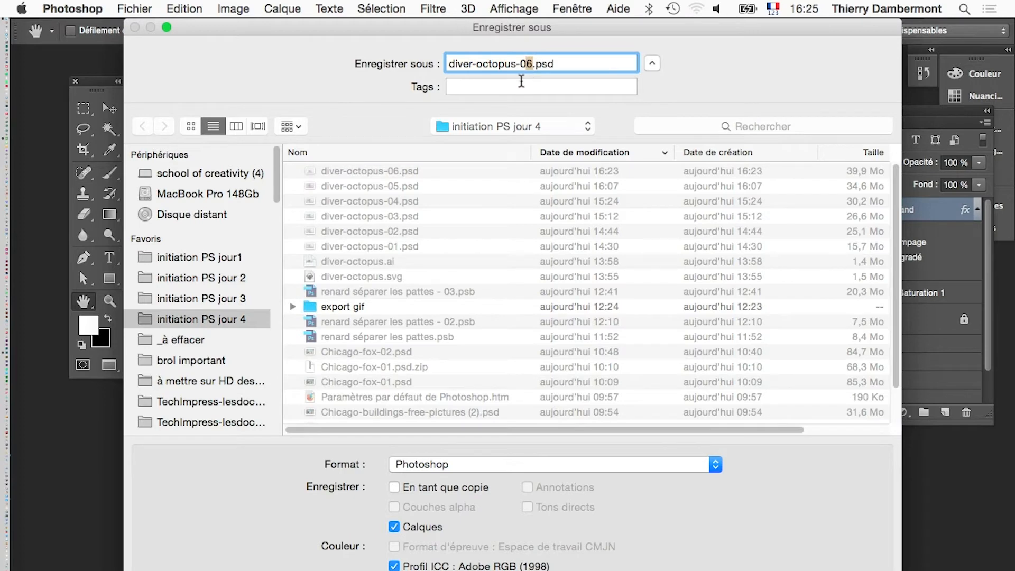
key(Return)
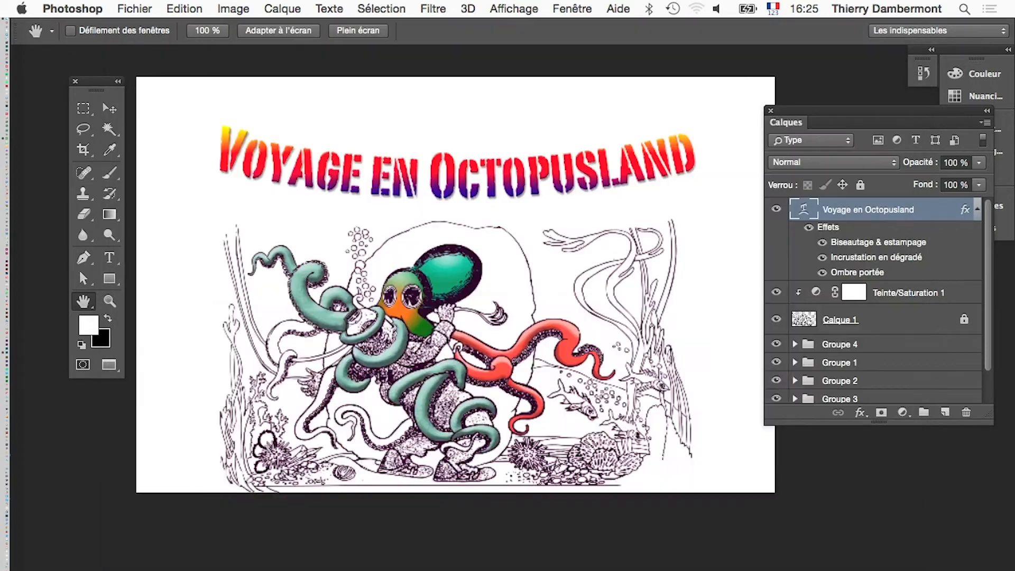
Show the Styles palette as a floating panel over the artwork and enlarge it to display all presets
click(746, 347)
click(572, 8)
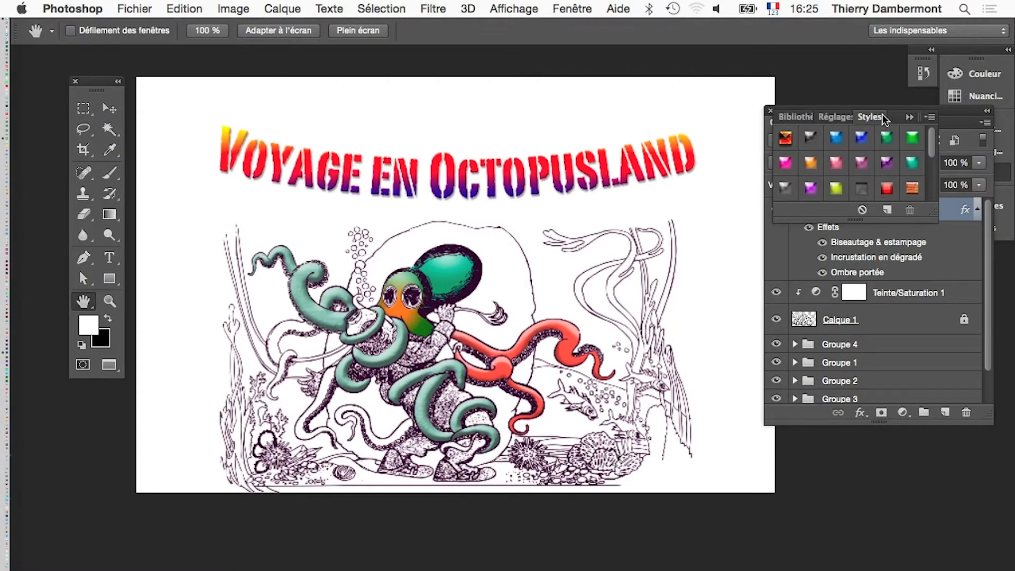
drag(869, 117, 732, 171)
click(909, 118)
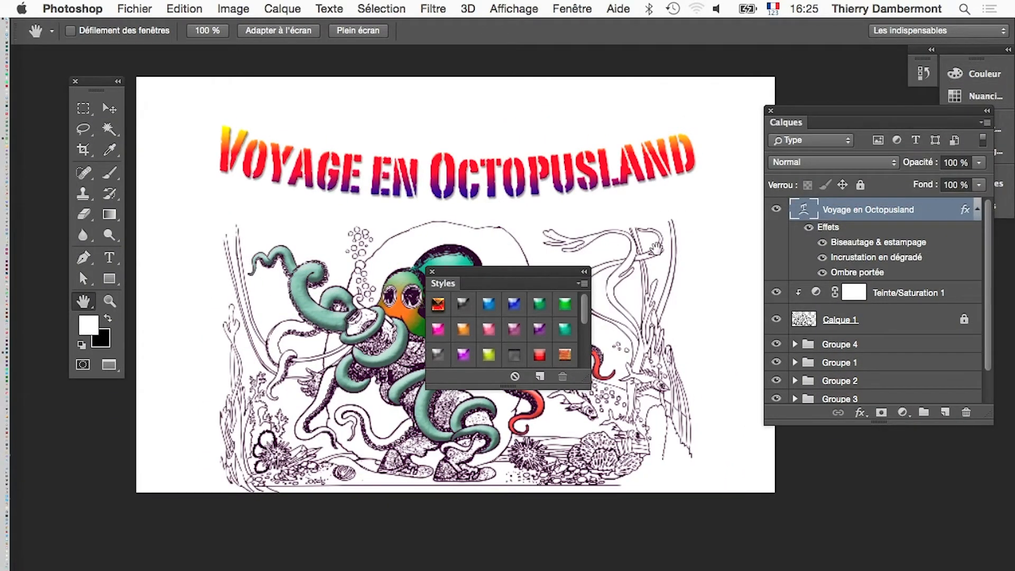
drag(573, 392, 666, 476)
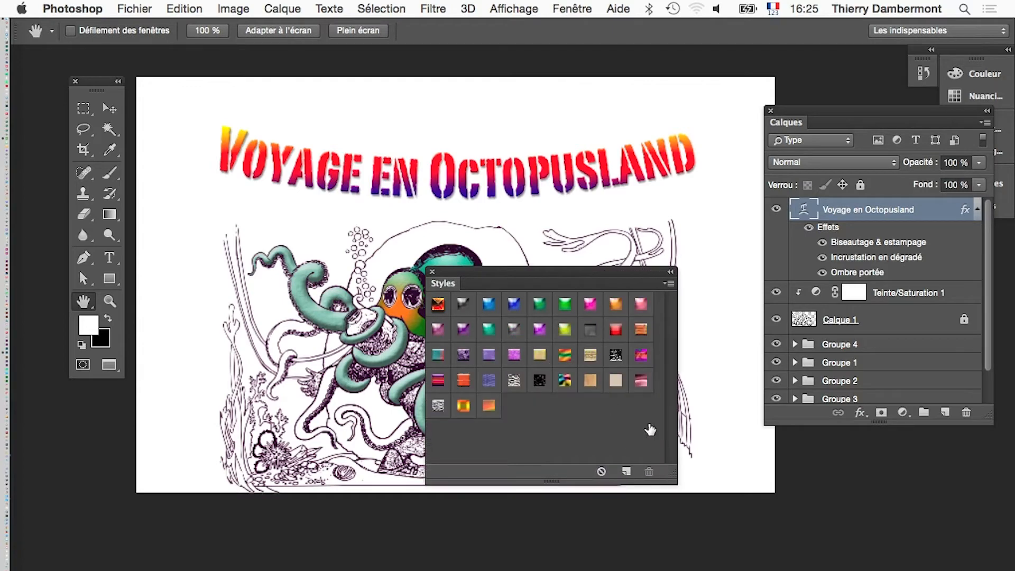
Try several preset layer styles on the title, including striped multicolour, glossy green, textured black, purple, lime and orange patchwork
click(561, 358)
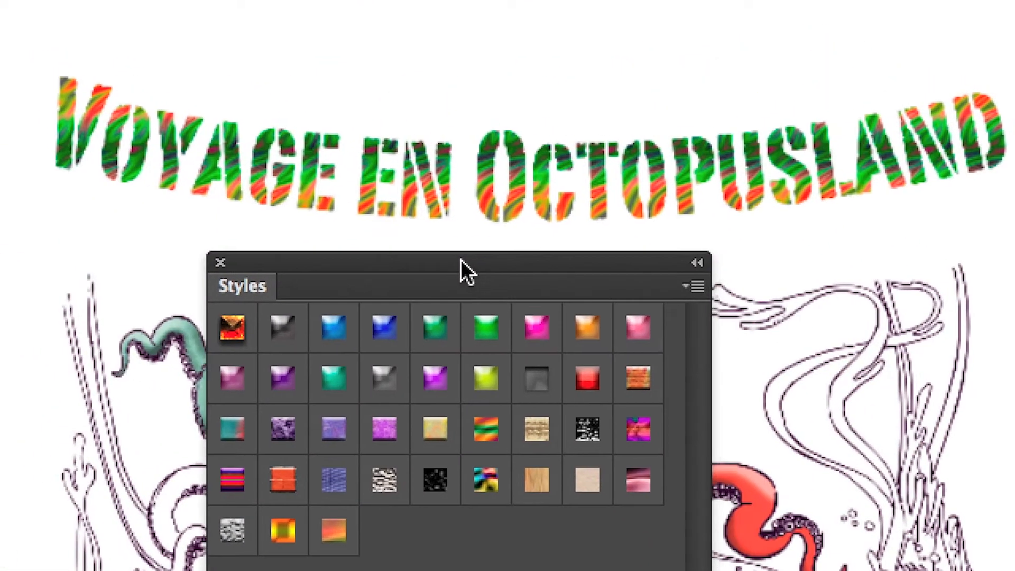
click(521, 348)
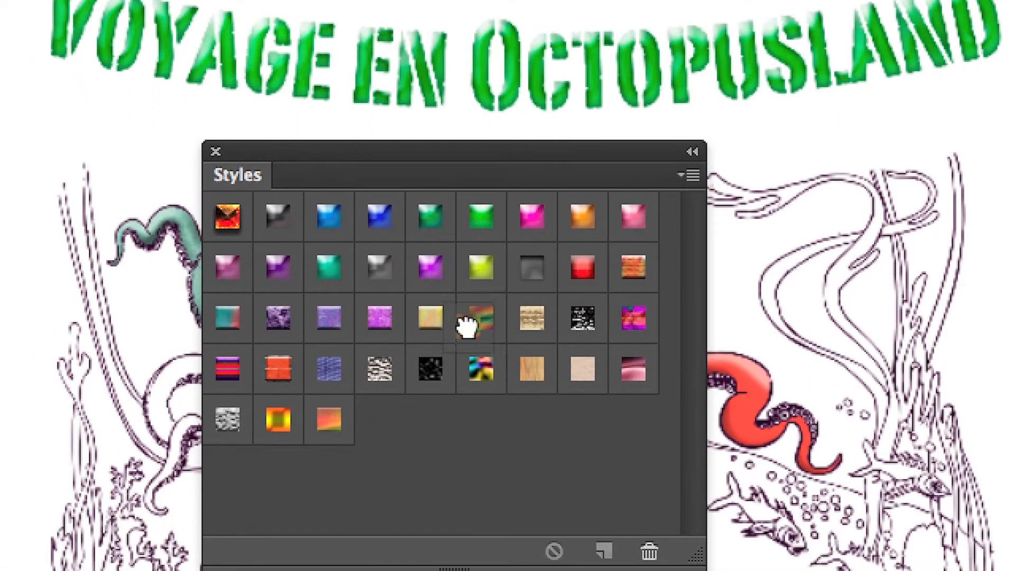
click(479, 435)
click(470, 344)
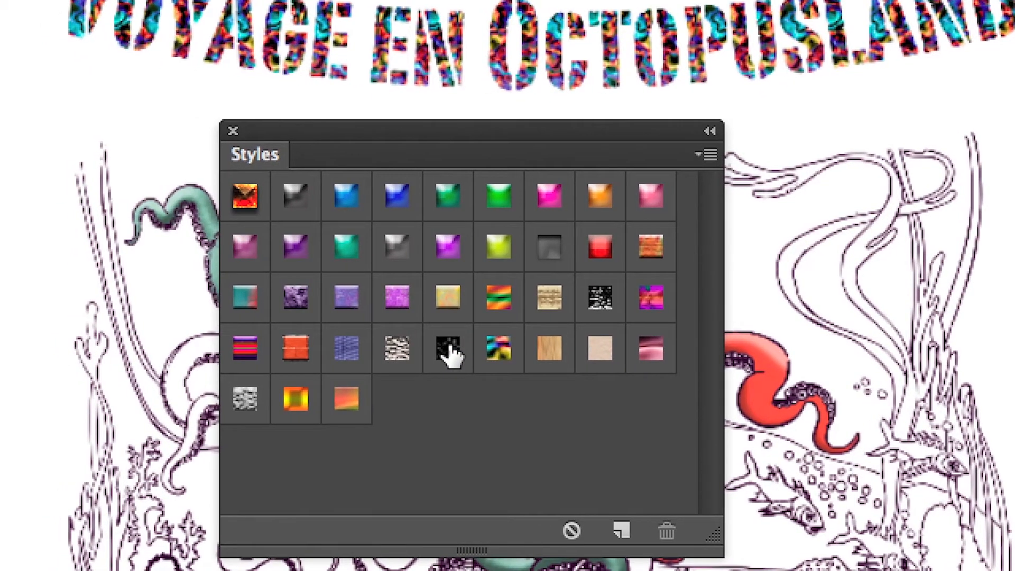
click(427, 334)
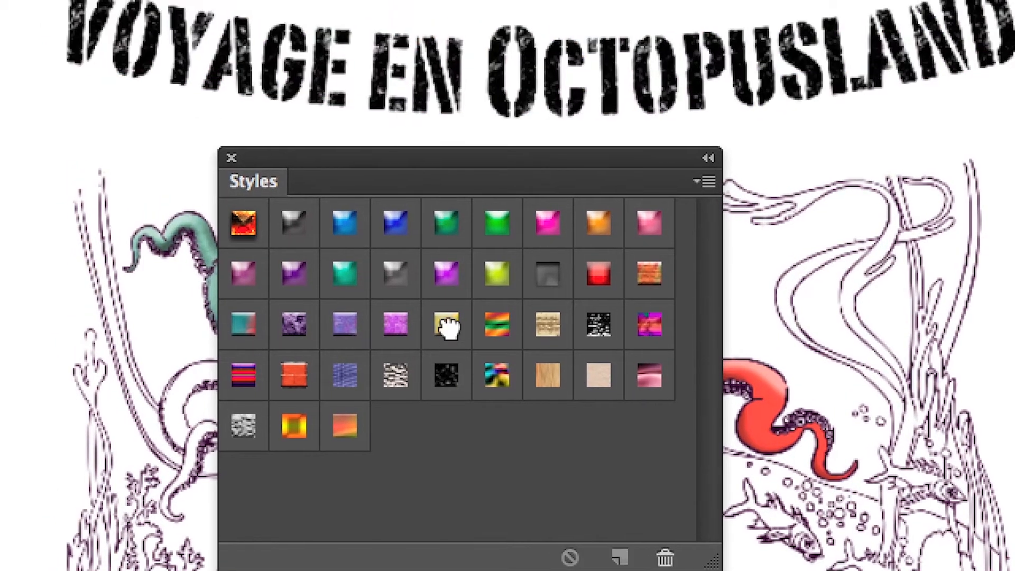
click(448, 307)
click(447, 306)
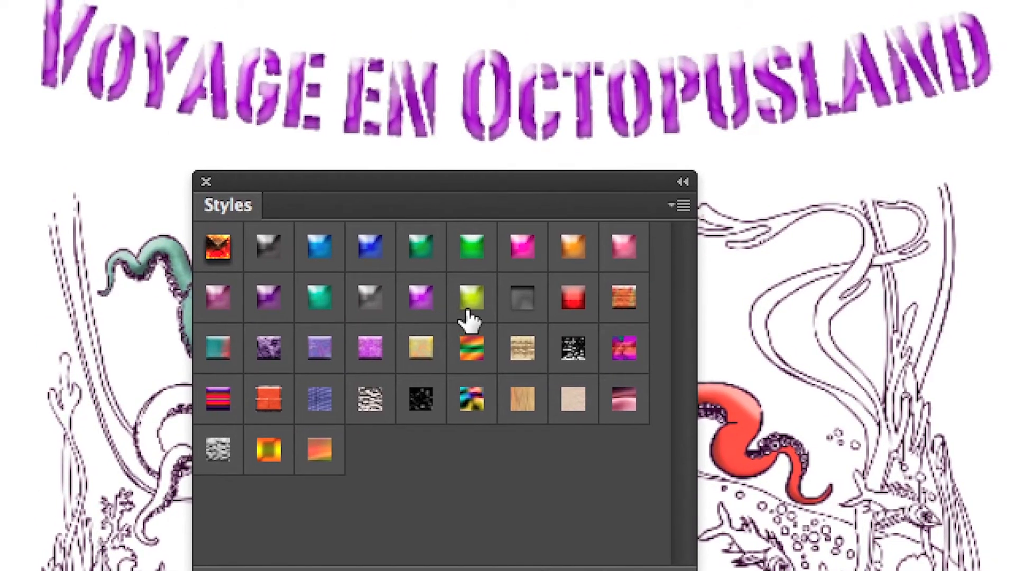
click(493, 307)
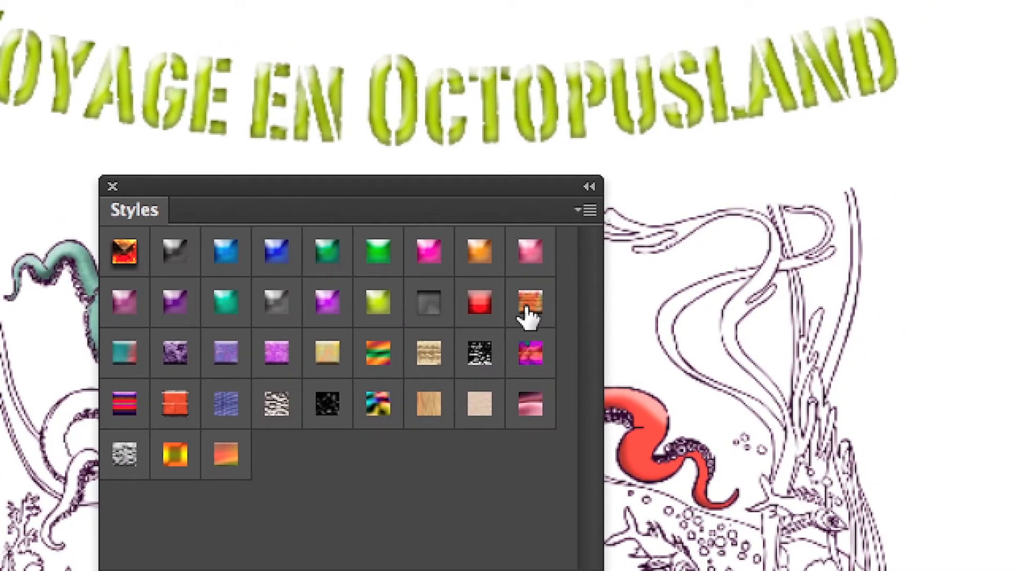
click(527, 312)
click(586, 209)
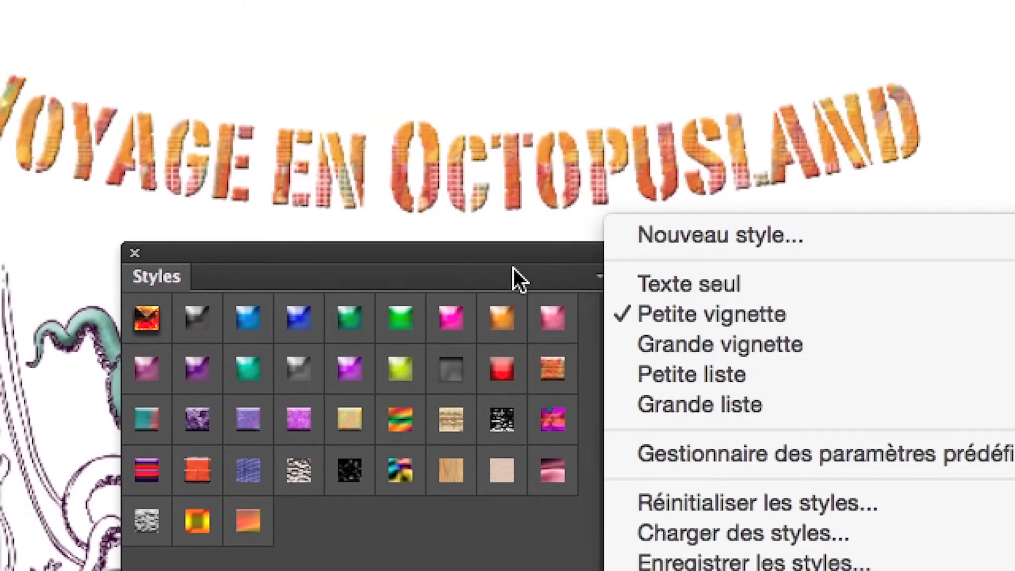
click(447, 260)
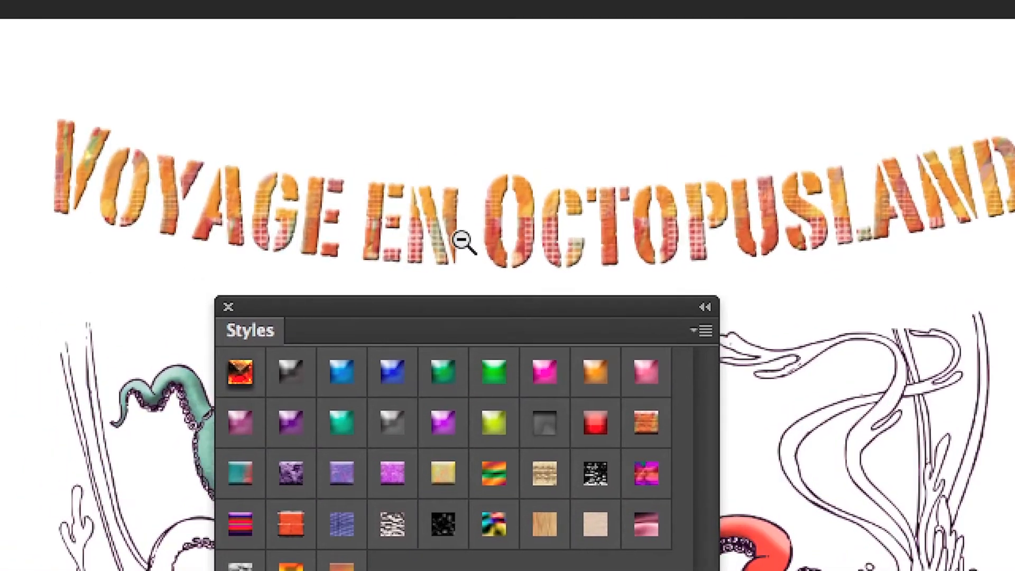
scroll(461, 240, up, 2)
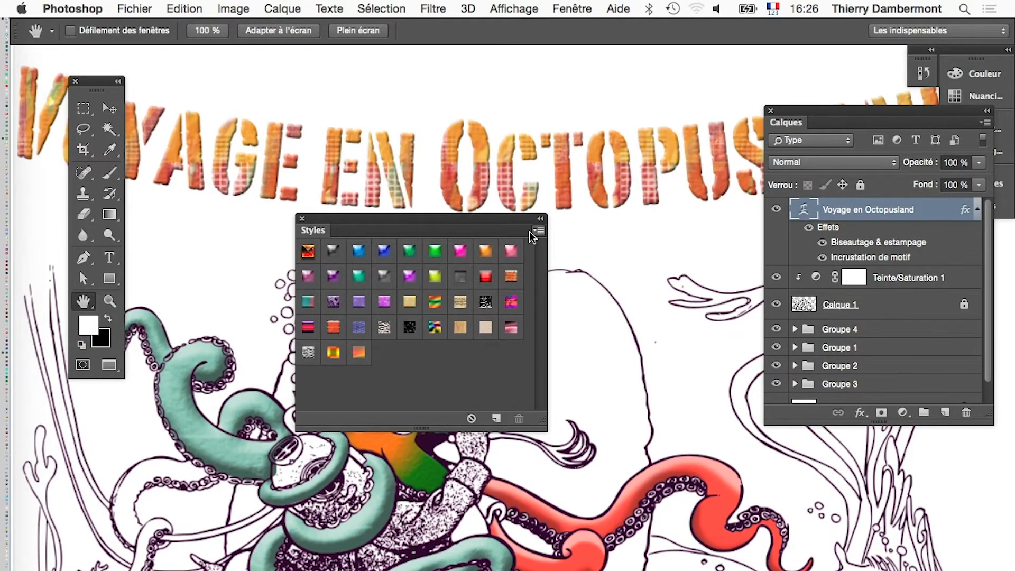
Move the Styles palette clear of the title and append the Textures style library to the existing presets
click(538, 231)
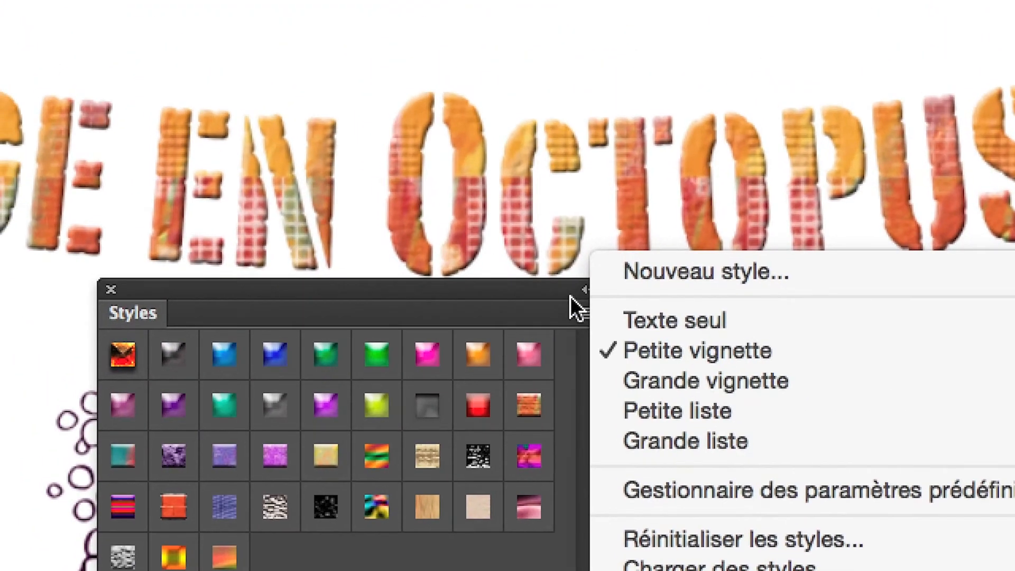
click(563, 292)
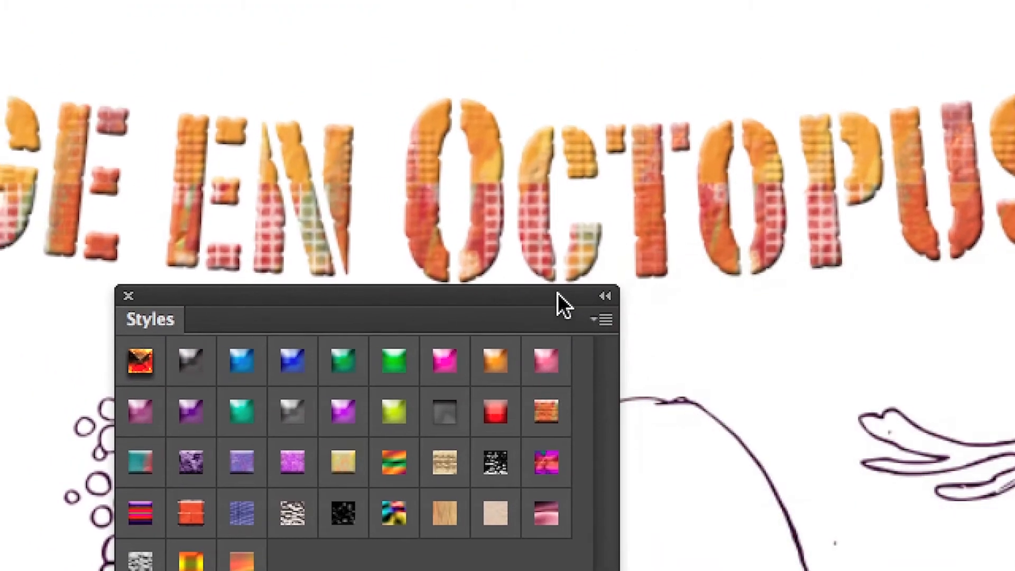
drag(538, 288, 887, 51)
click(929, 73)
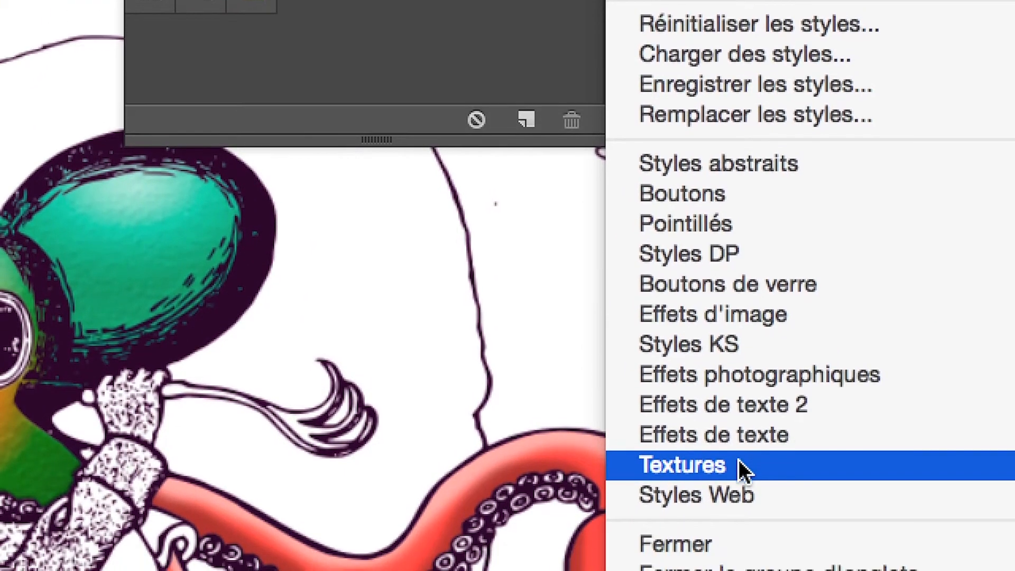
click(740, 485)
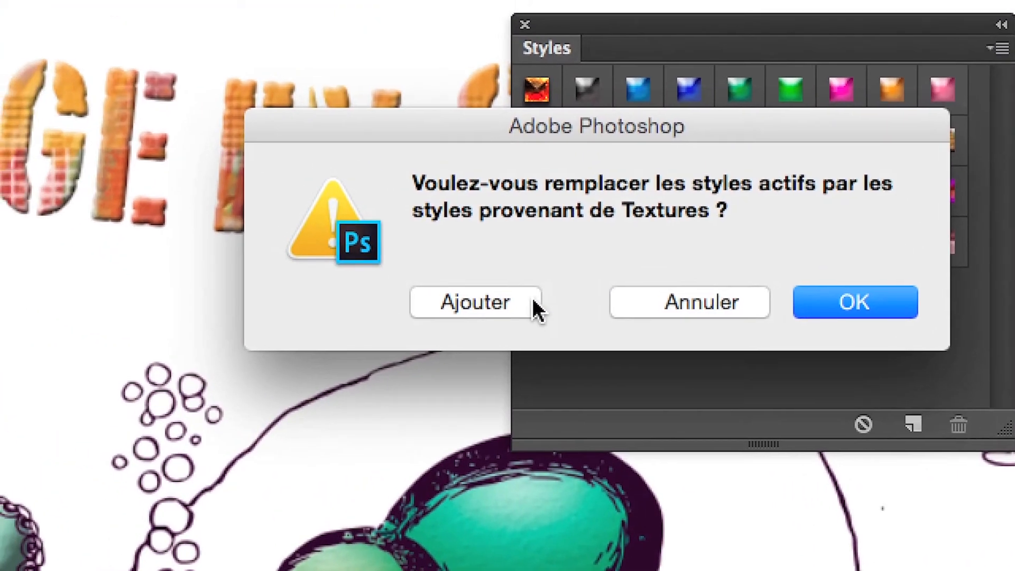
click(267, 113)
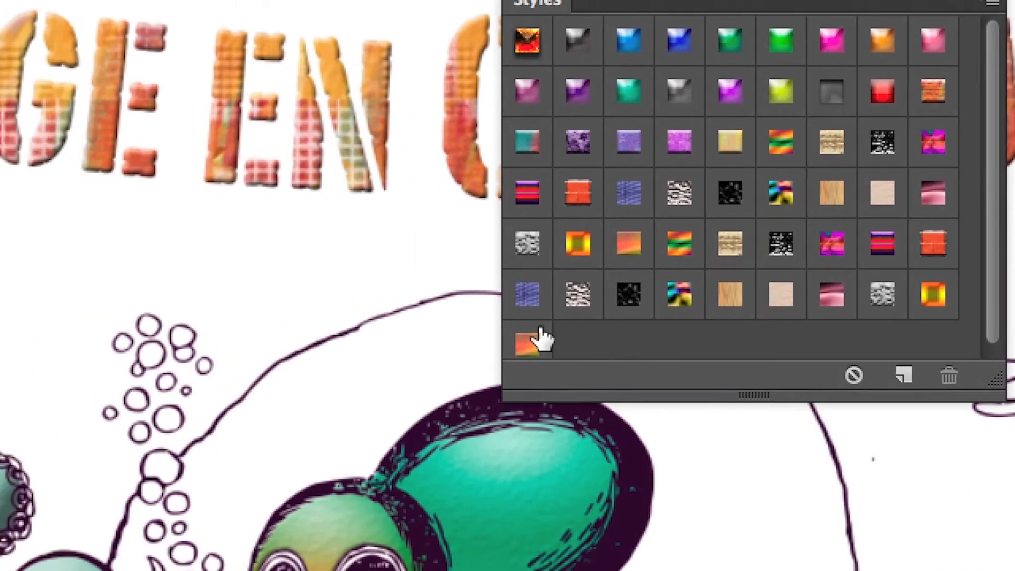
Try the rainbow style on the title, and replace it with the light wood texture style
click(431, 344)
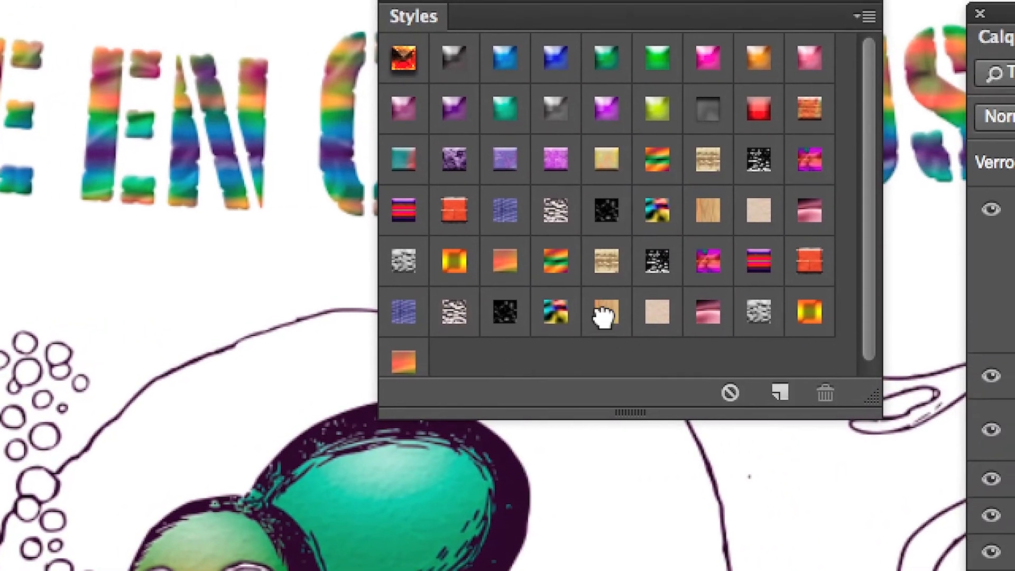
click(728, 295)
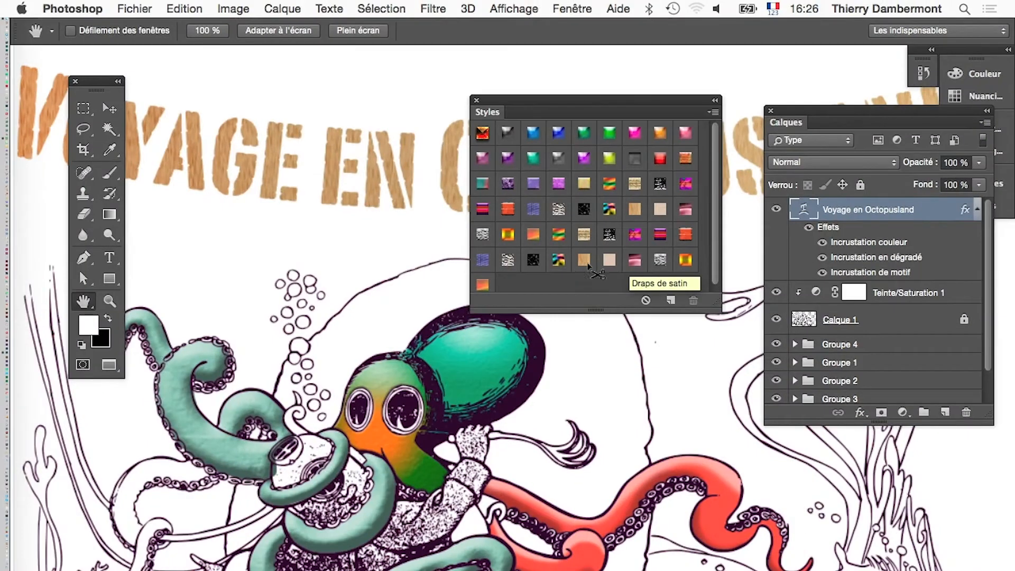
Try the multicolour striped fabric style on the title, and replace it with the red brick texture style
scroll(92, 95, up, 10)
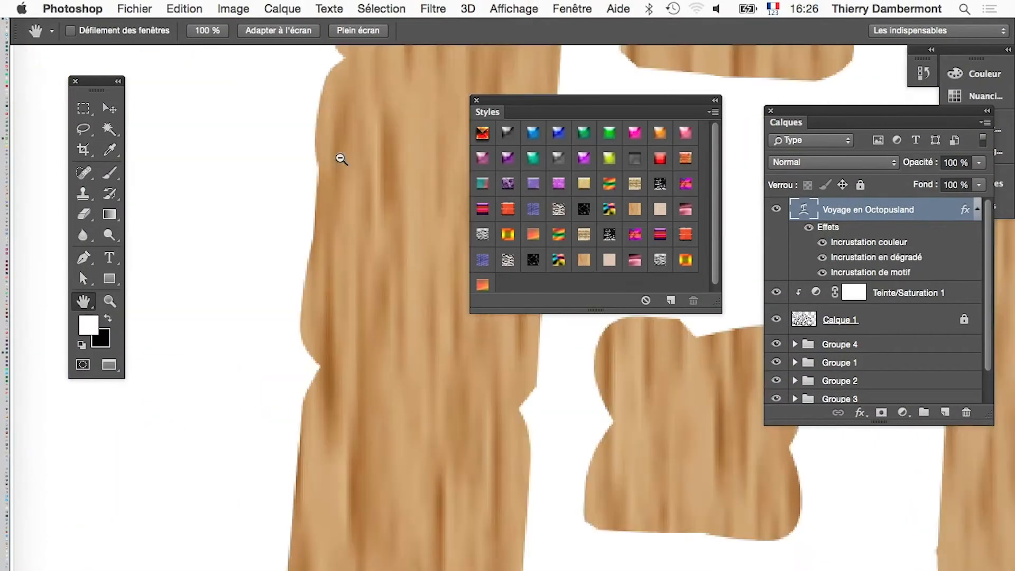
scroll(91, 96, down, 1)
scroll(327, 153, down, 4)
click(640, 232)
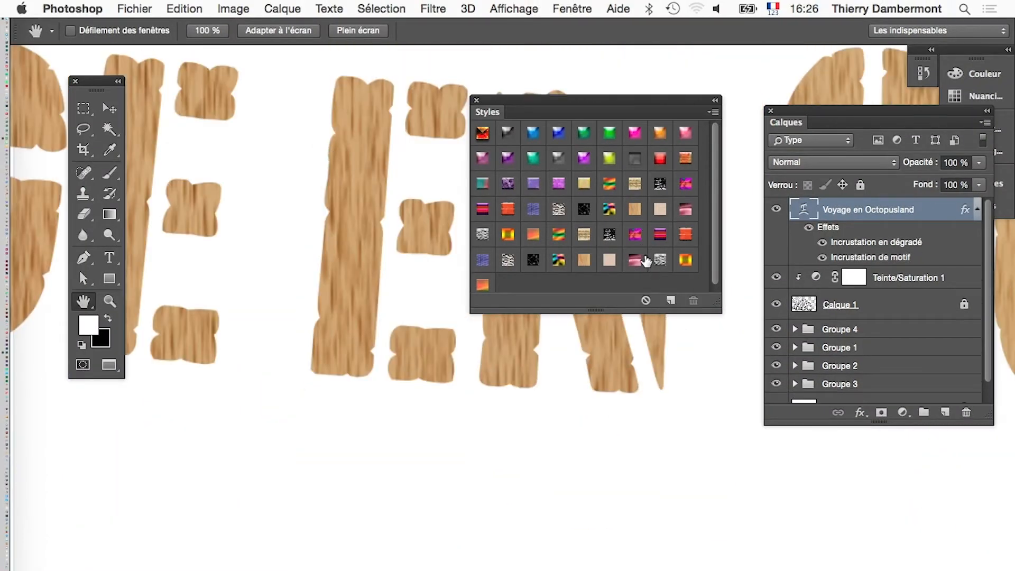
click(658, 236)
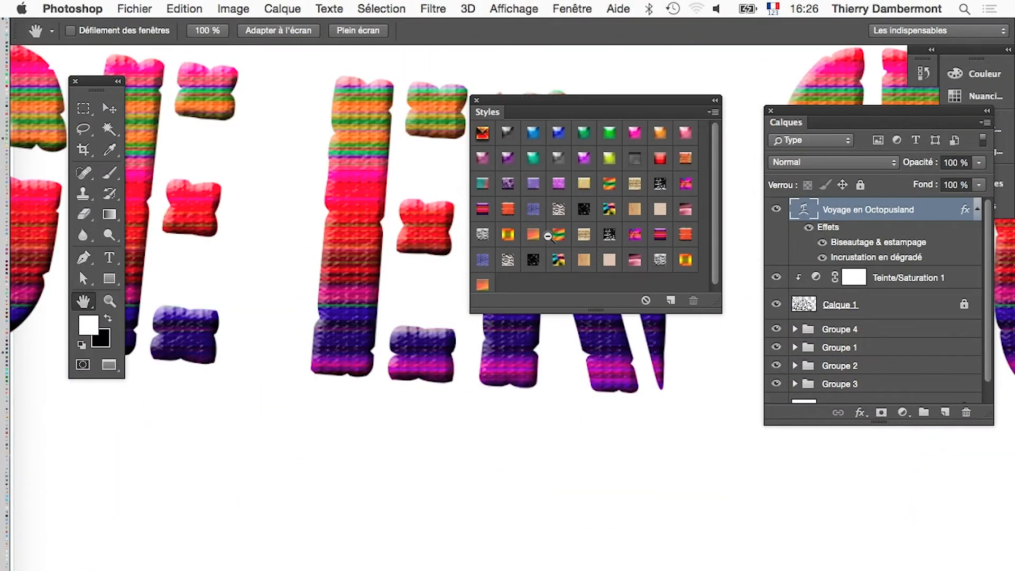
scroll(405, 261, down, 3)
click(507, 210)
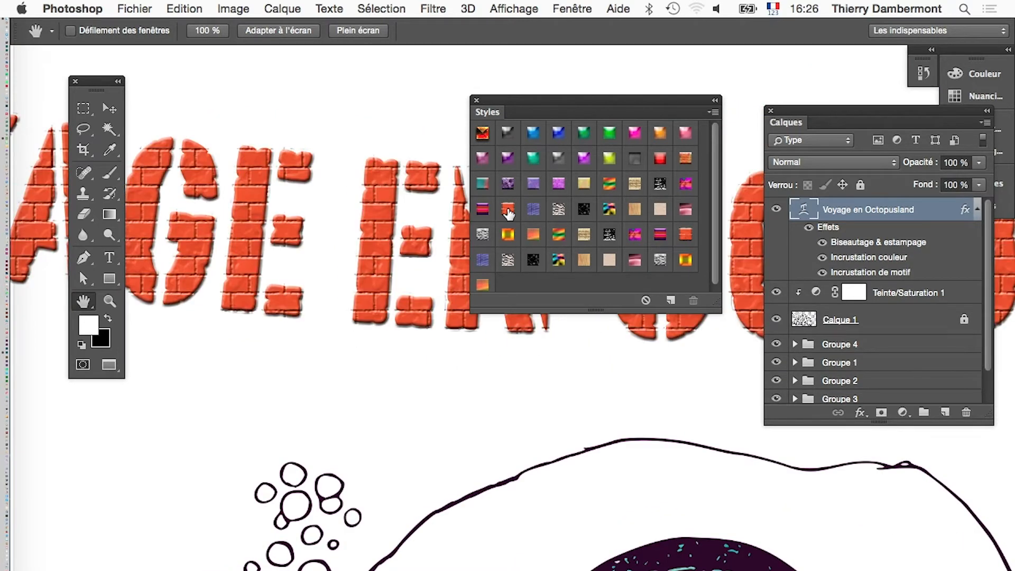
scroll(378, 304, down, 4)
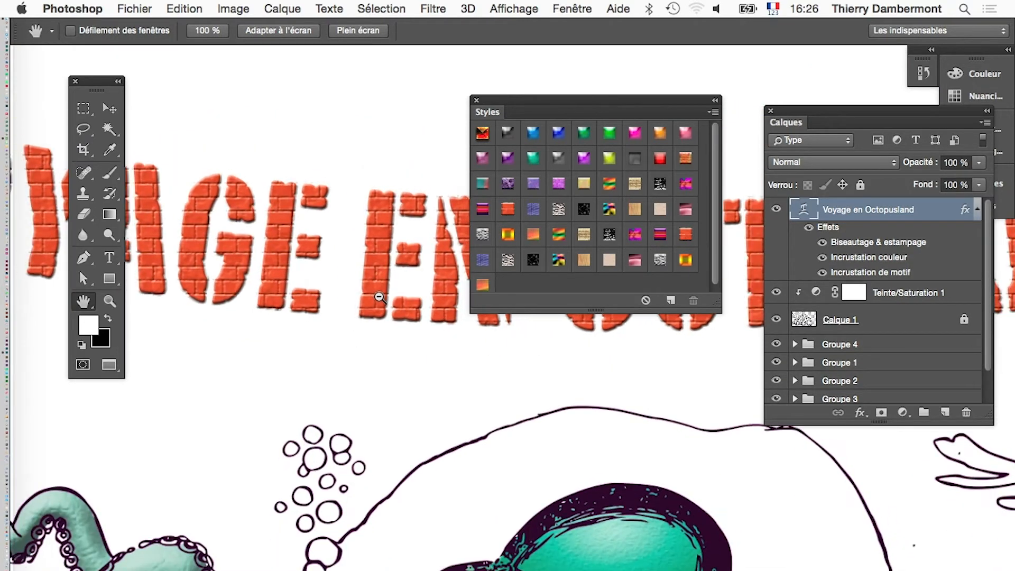
Switch to Firefox and search Google for "photoshop styles download free"
mouse_move(10, 455)
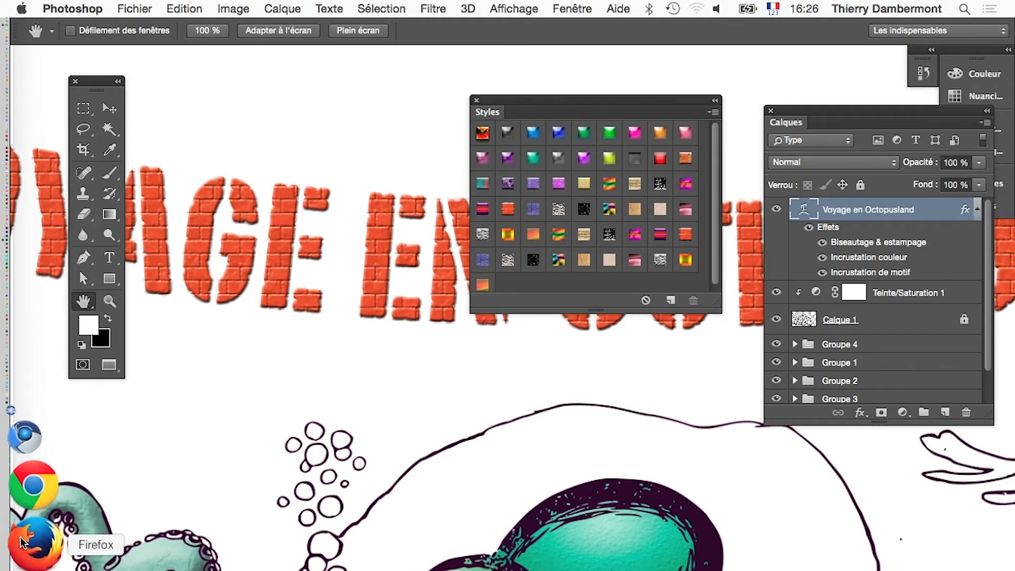
click(28, 533)
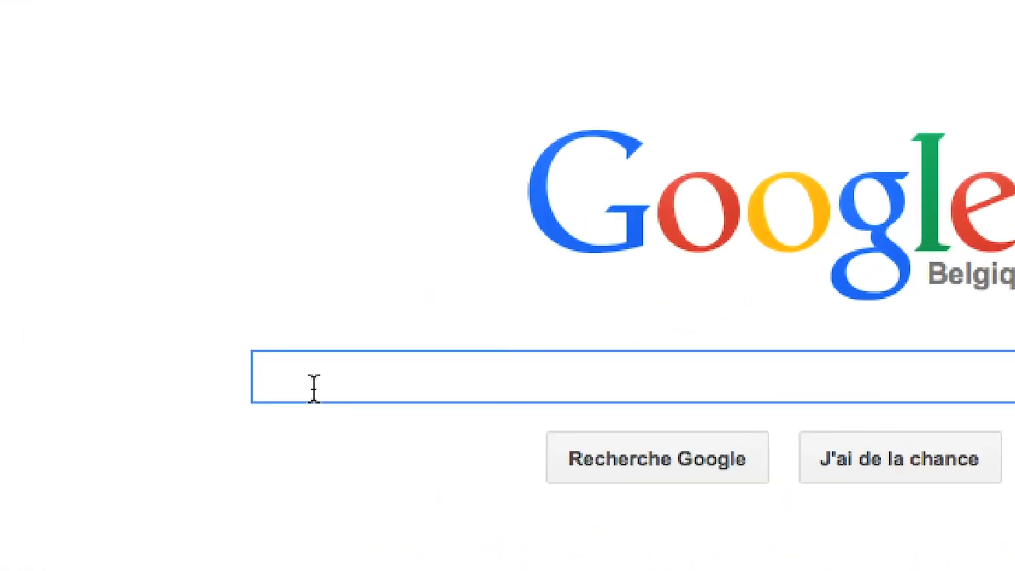
text(pho)
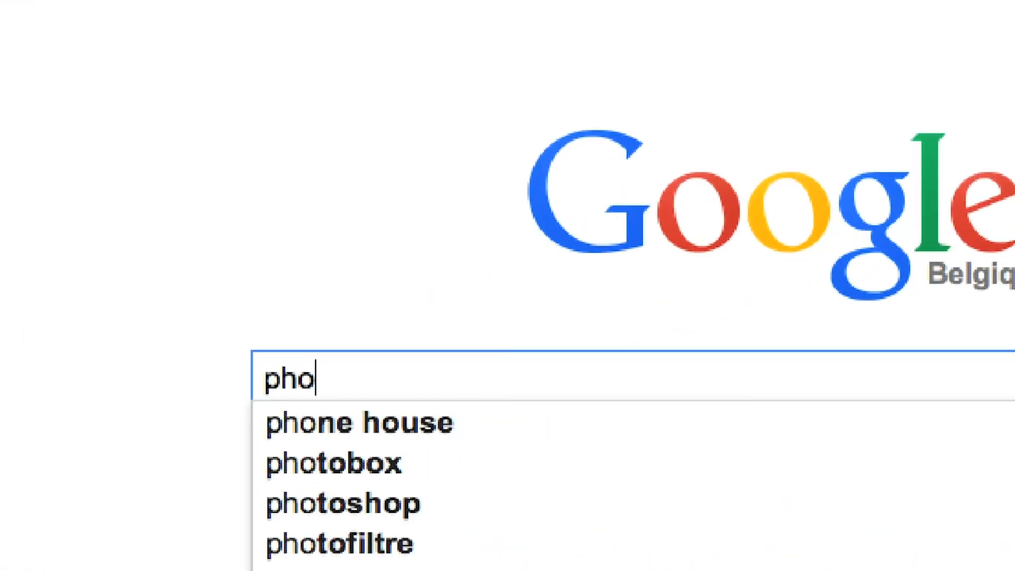
text(toshop )
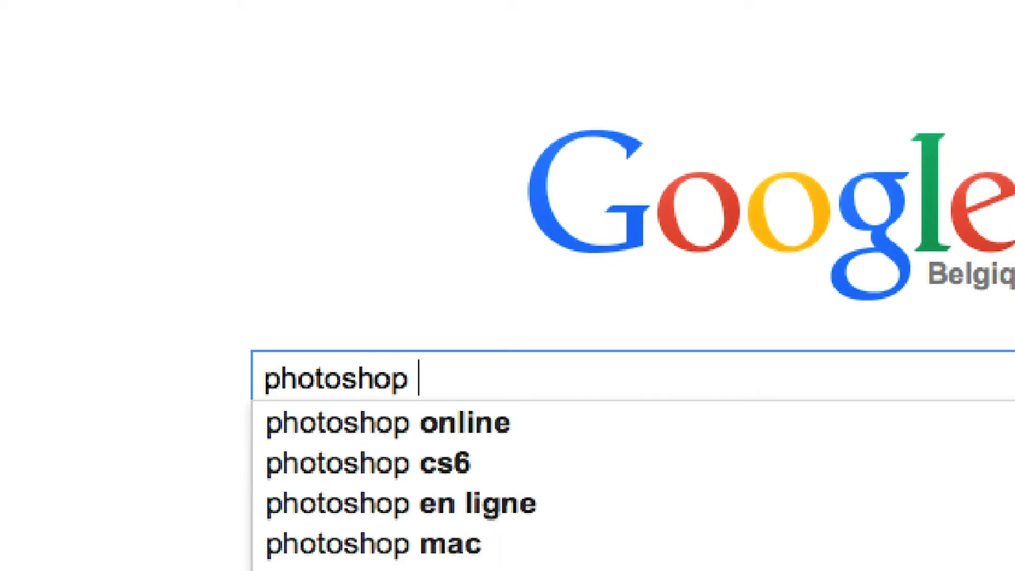
text(styles do)
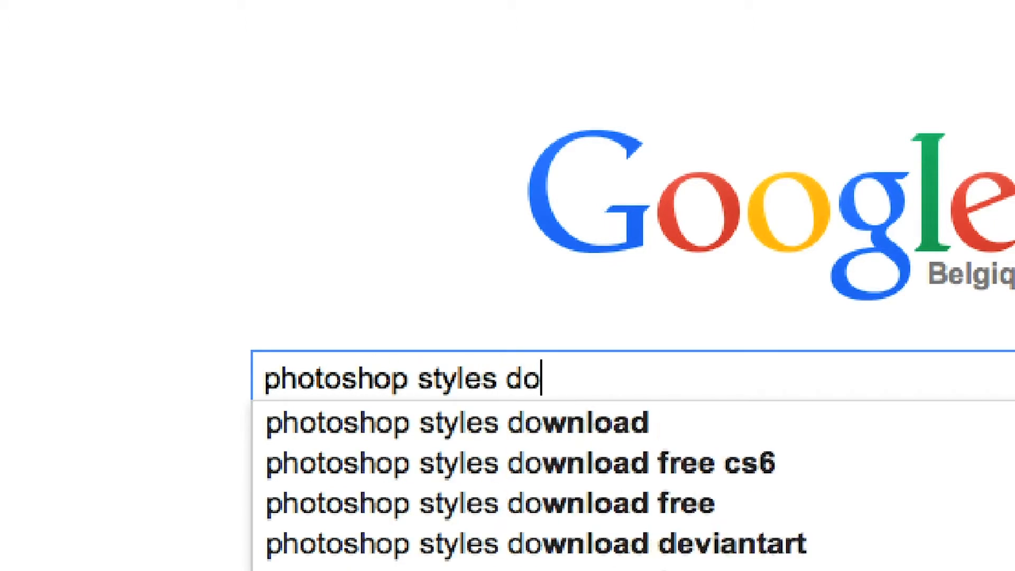
text(wnload free)
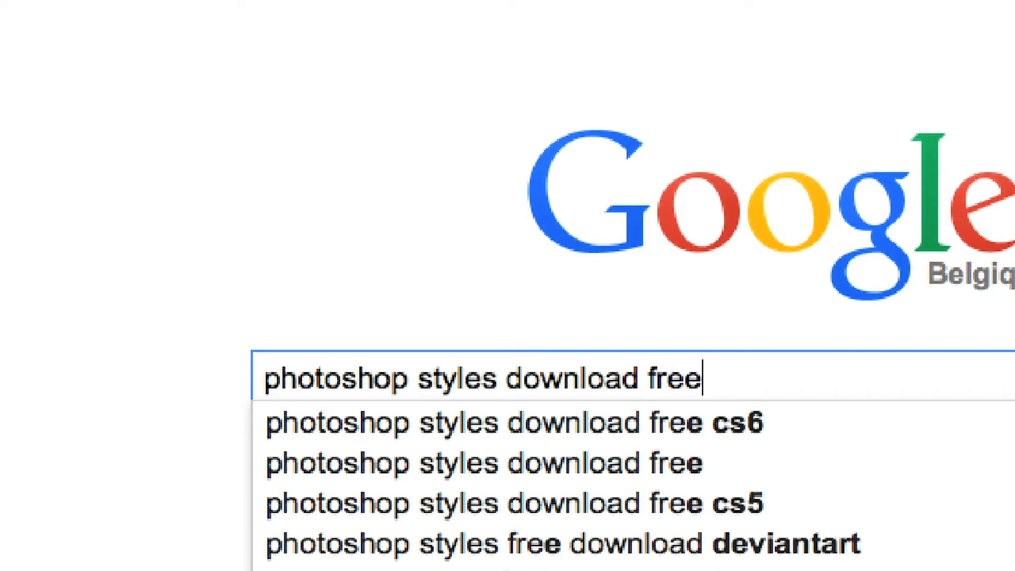
key(Return)
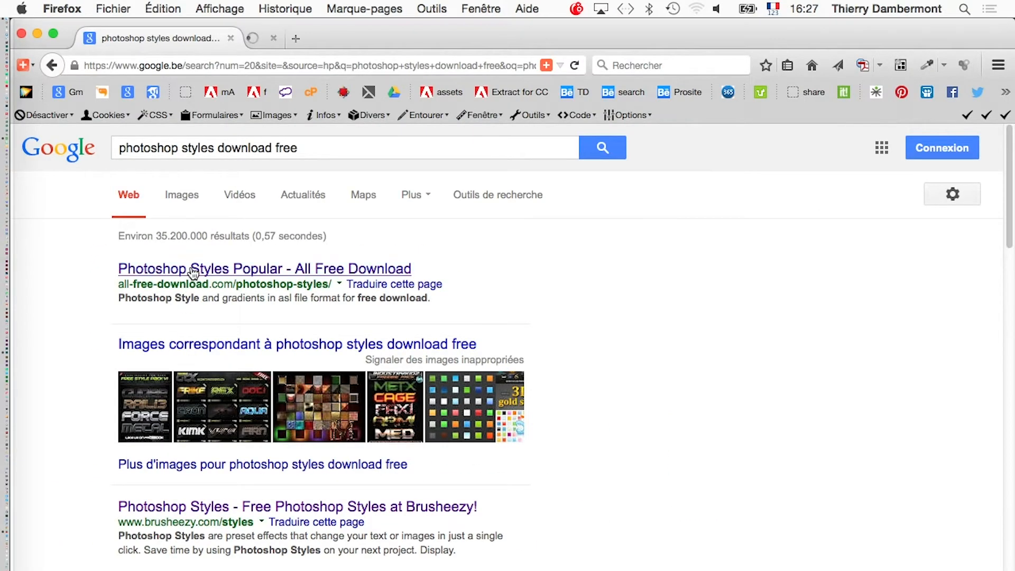
Open the webneel result "Ultimate Collection of 500 Photoshop Layer Styles" and look through its preview images
scroll(299, 391, down, 3)
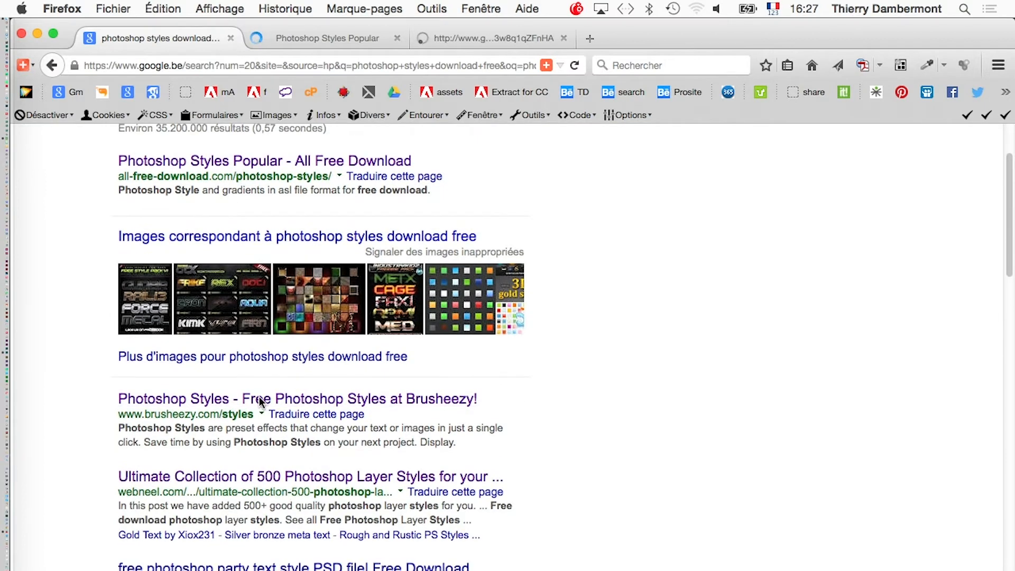
scroll(260, 402, down, 3)
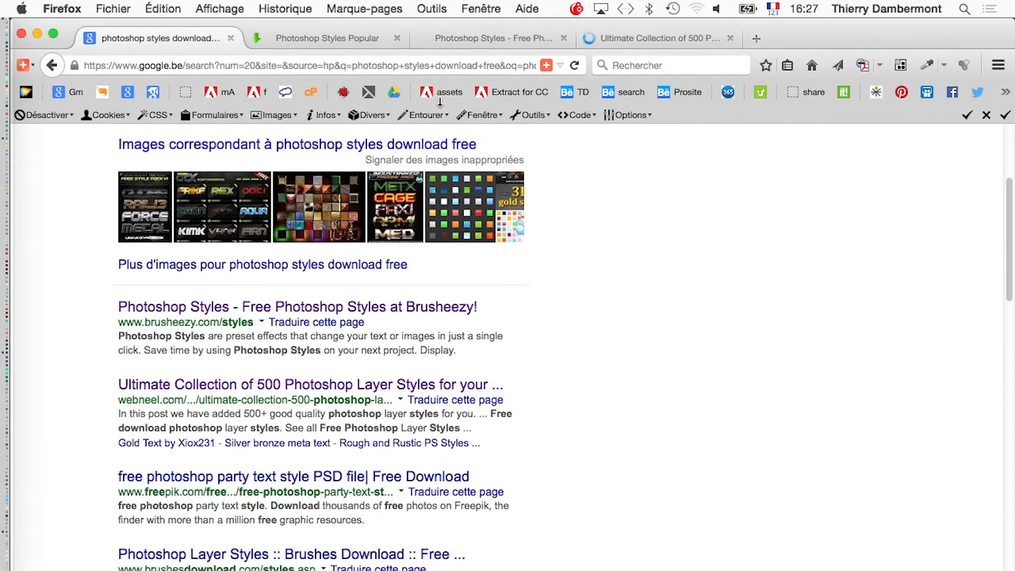
click(686, 35)
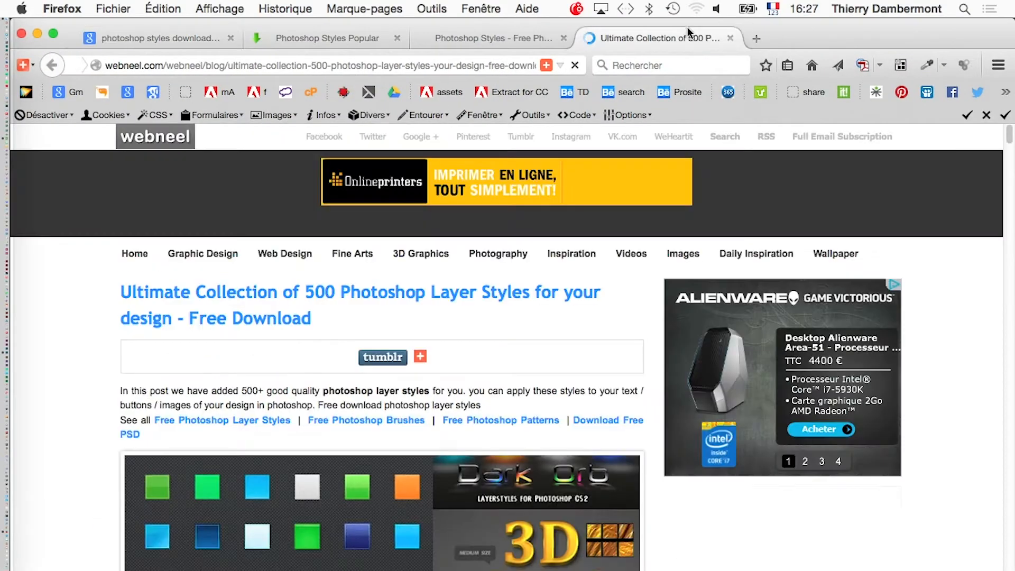
scroll(654, 333, down, 5)
scroll(646, 338, down, 8)
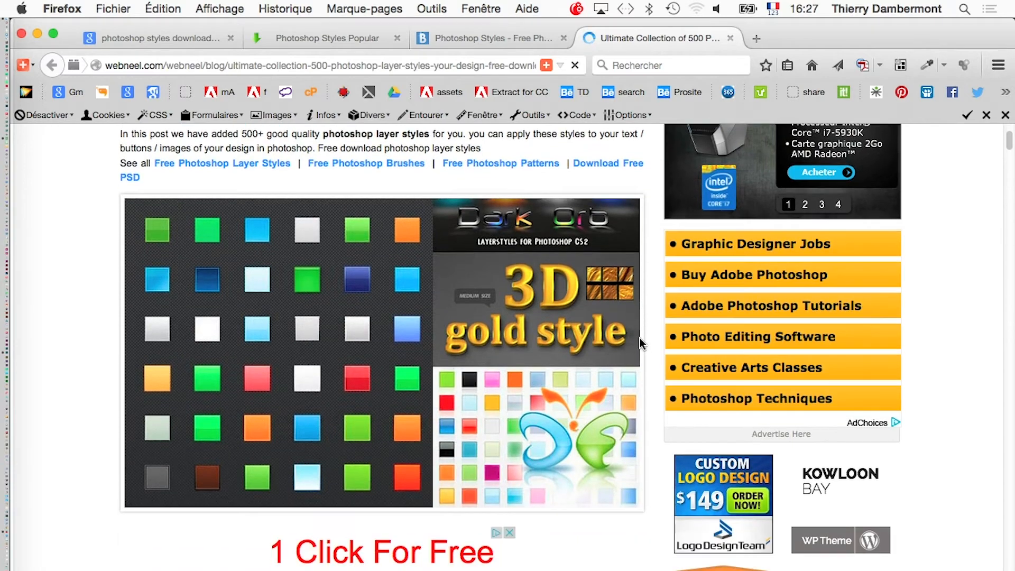
Open the Silver bronze meta text style from the webneel collection and follow its RAR download link
scroll(582, 381, down, 12)
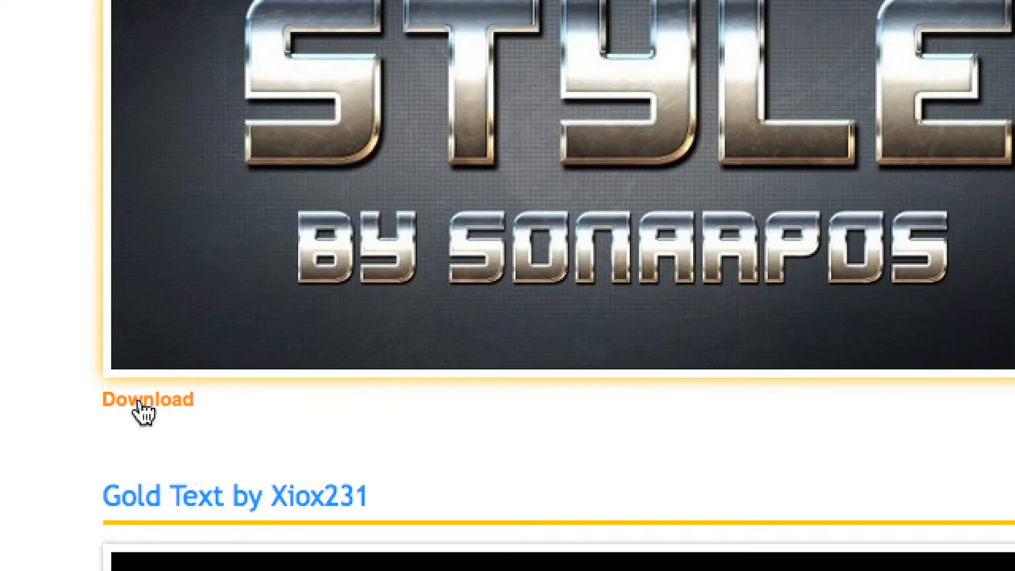
click(143, 400)
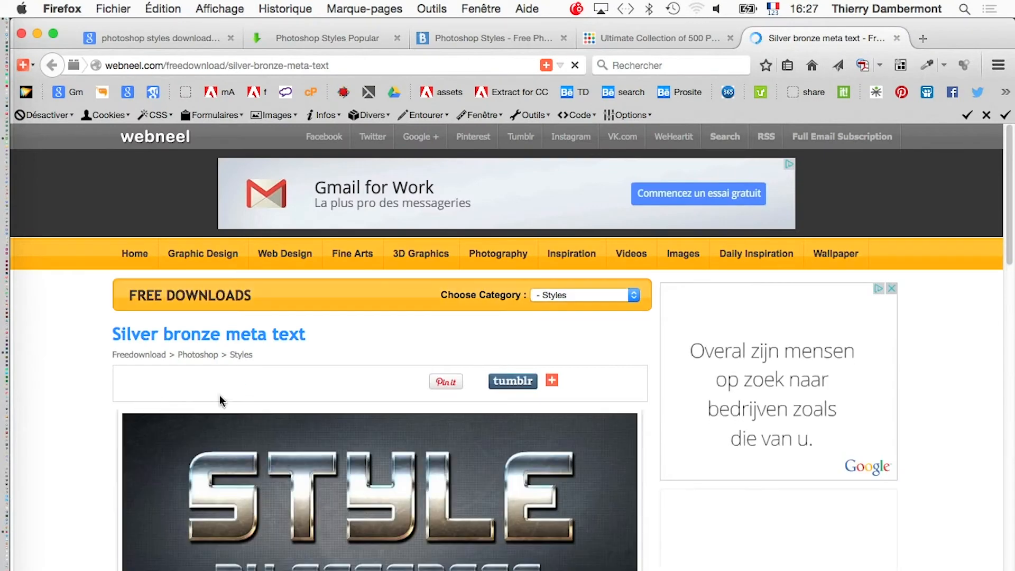
scroll(572, 384, down, 5)
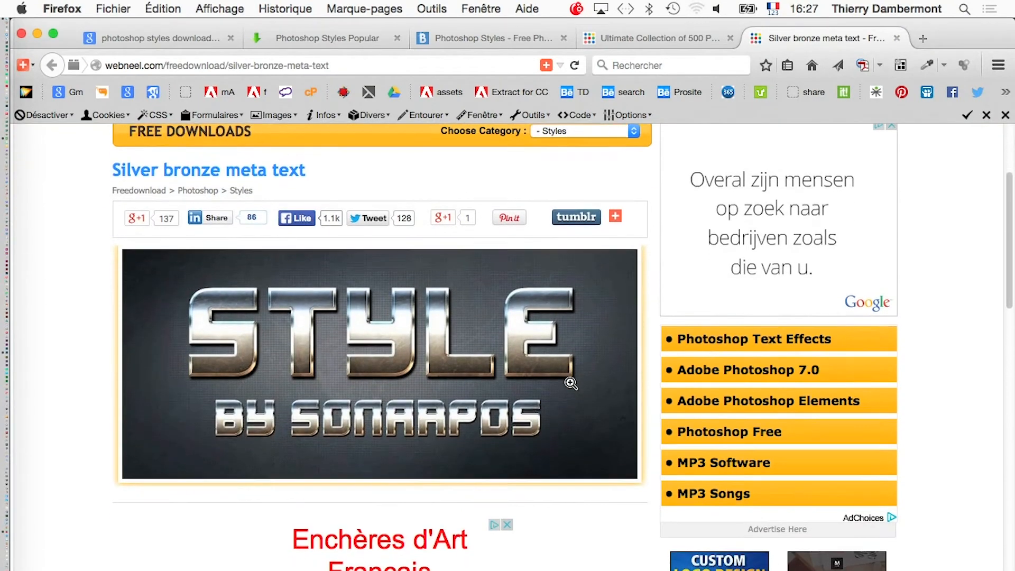
scroll(225, 456, up, 5)
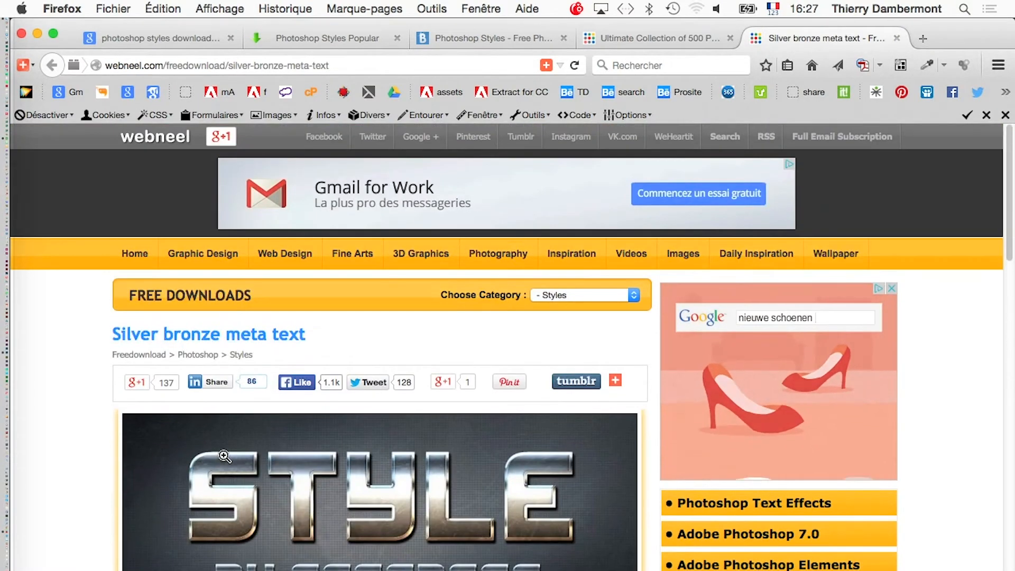
scroll(224, 456, down, 10)
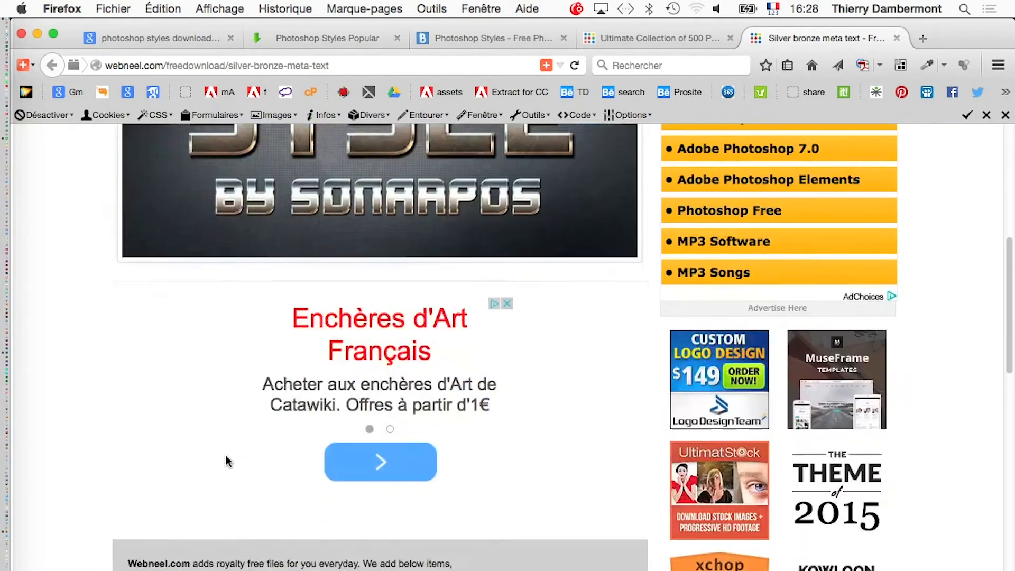
scroll(226, 461, down, 10)
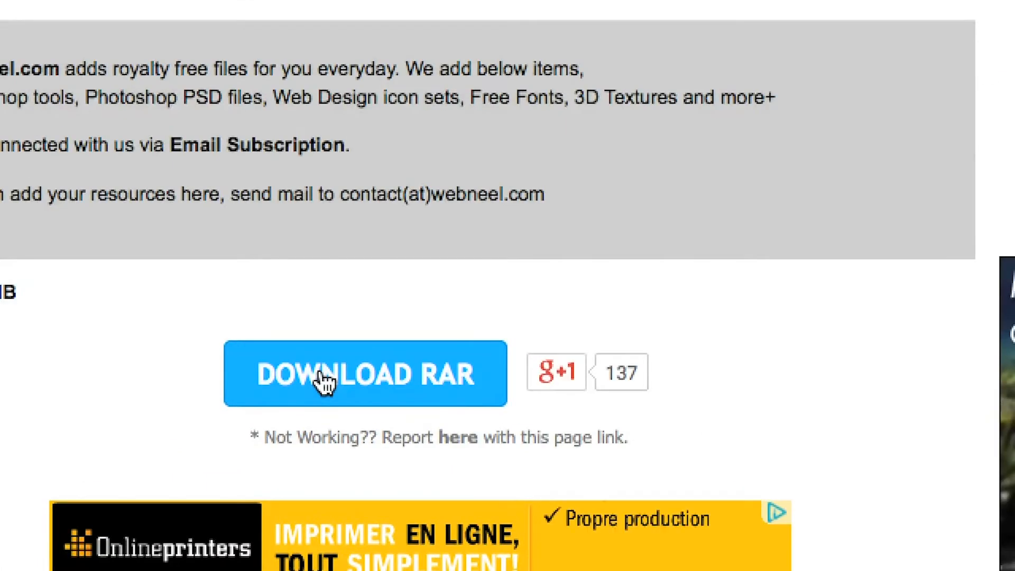
click(325, 374)
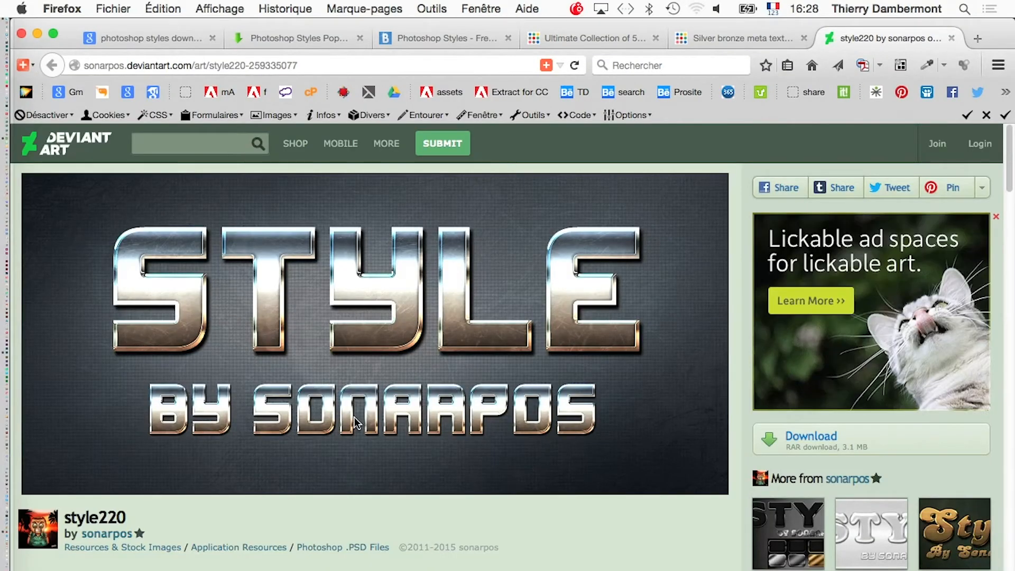
Look over the style220 page on DeviantArt, and download its RAR archive by saving the file to disk
scroll(355, 417, down, 5)
scroll(355, 415, down, 2)
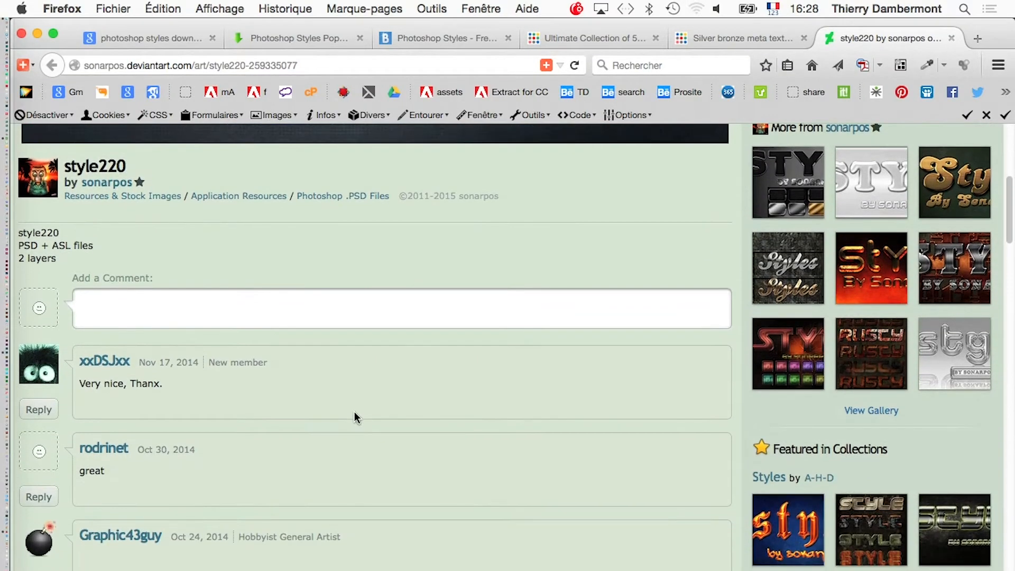
scroll(355, 412, up, 4)
scroll(354, 412, up, 3)
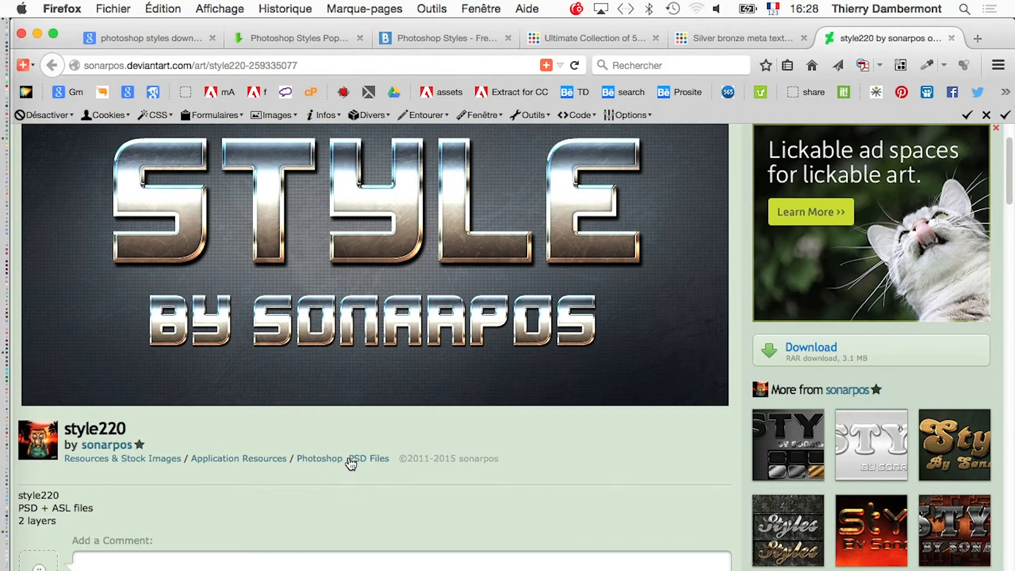
scroll(354, 463, up, 3)
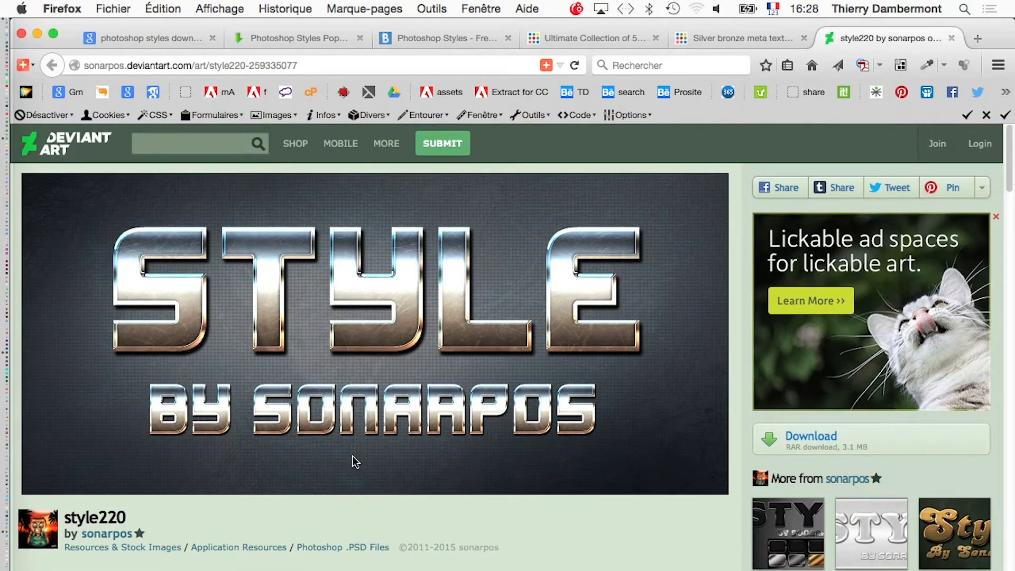
scroll(353, 462, down, 8)
scroll(353, 459, up, 6)
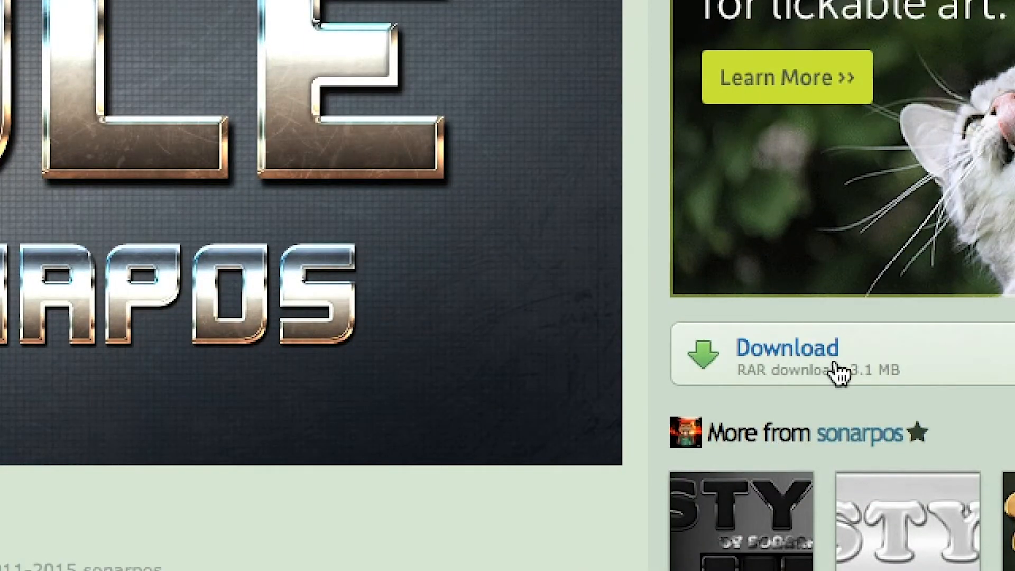
click(837, 365)
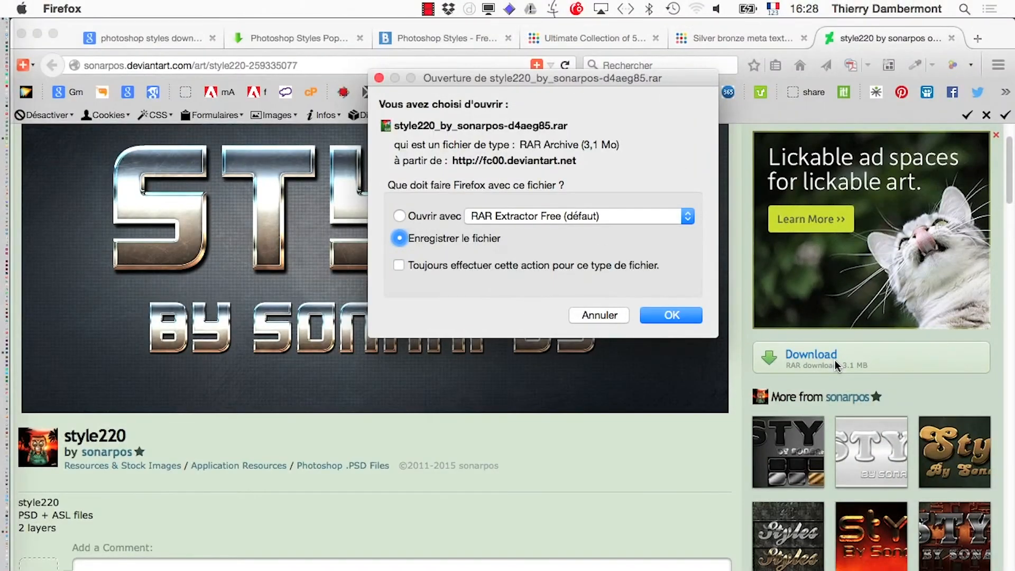
click(679, 318)
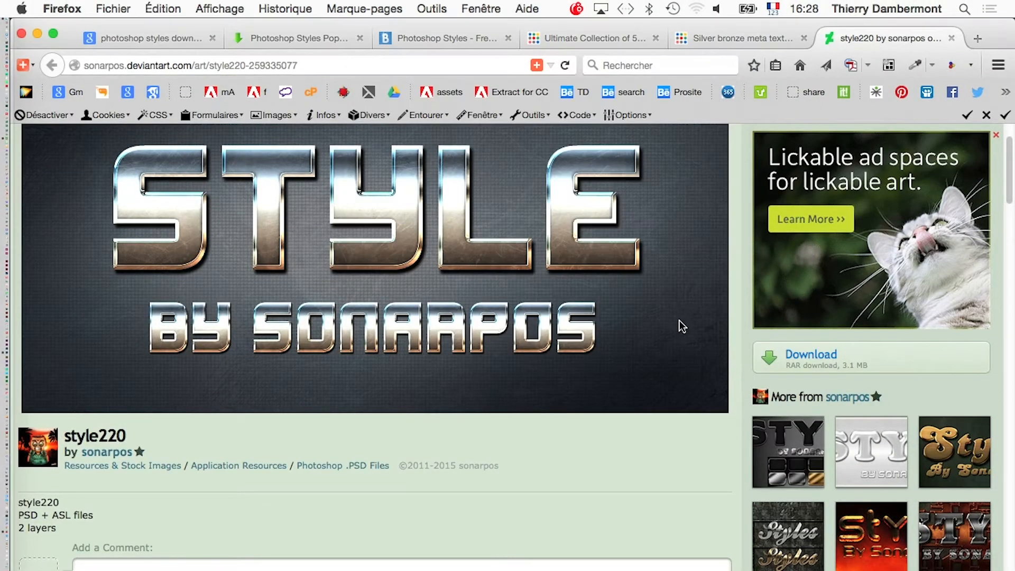
Show the Téléchargements folder in Finder, select the style220 RAR archive, and shift the window aside to make room
right_click(11, 491)
click(159, 570)
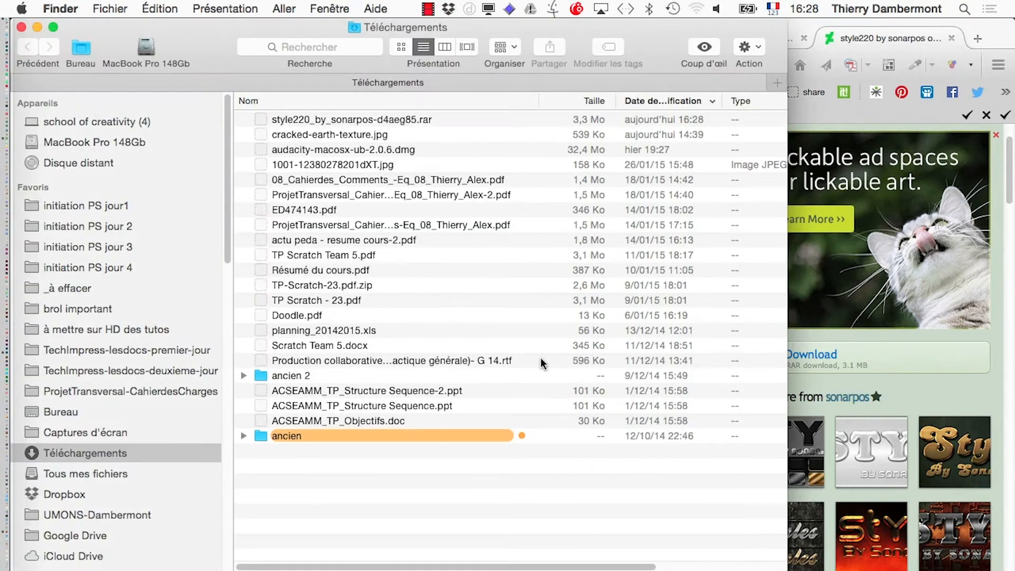
click(316, 119)
drag(170, 24, 537, 85)
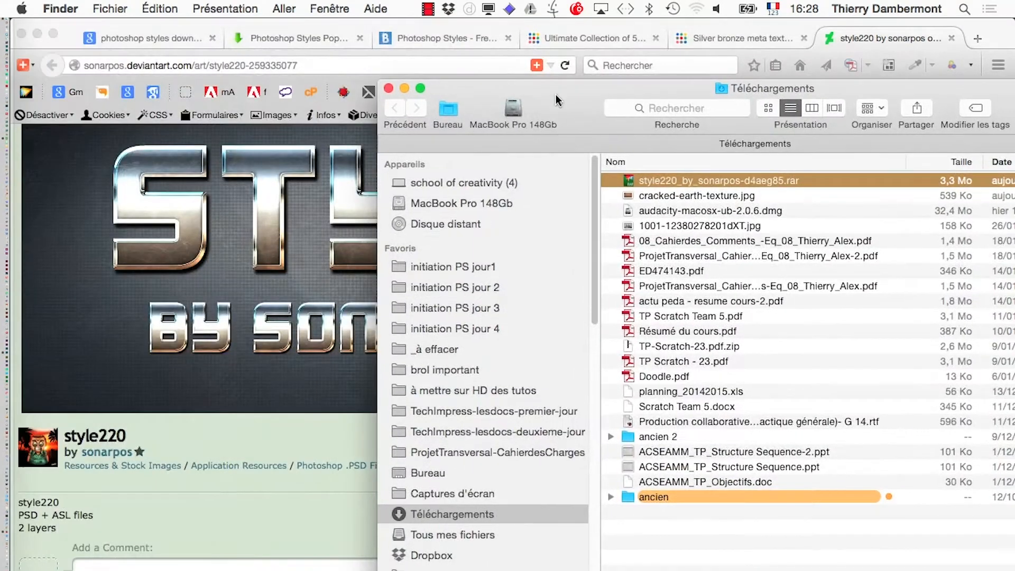
Show the initiation PS jour 4 folder in a second Finder window alongside, and move the style220 RAR archive into it
click(110, 8)
click(122, 26)
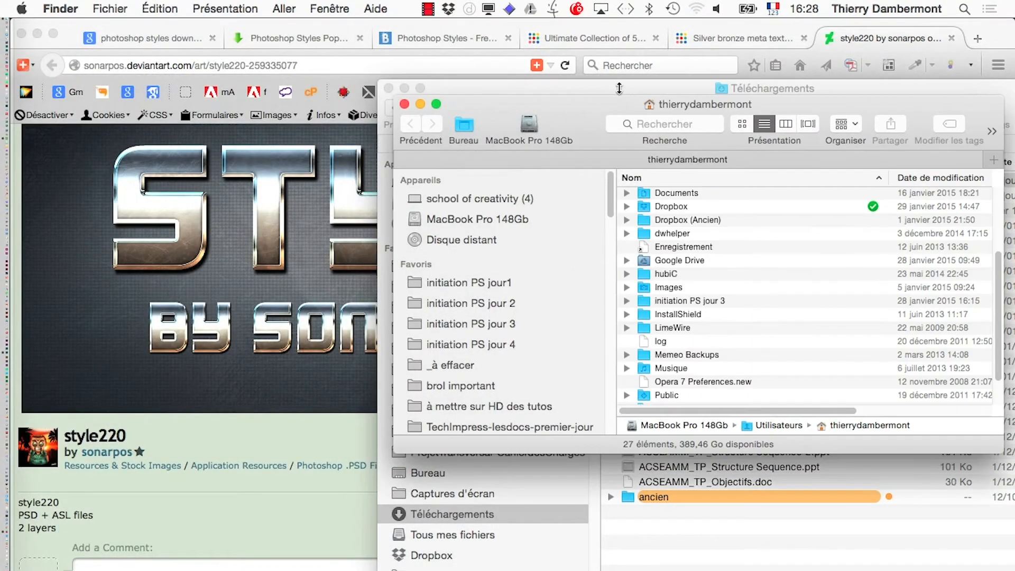
drag(605, 73, 240, 72)
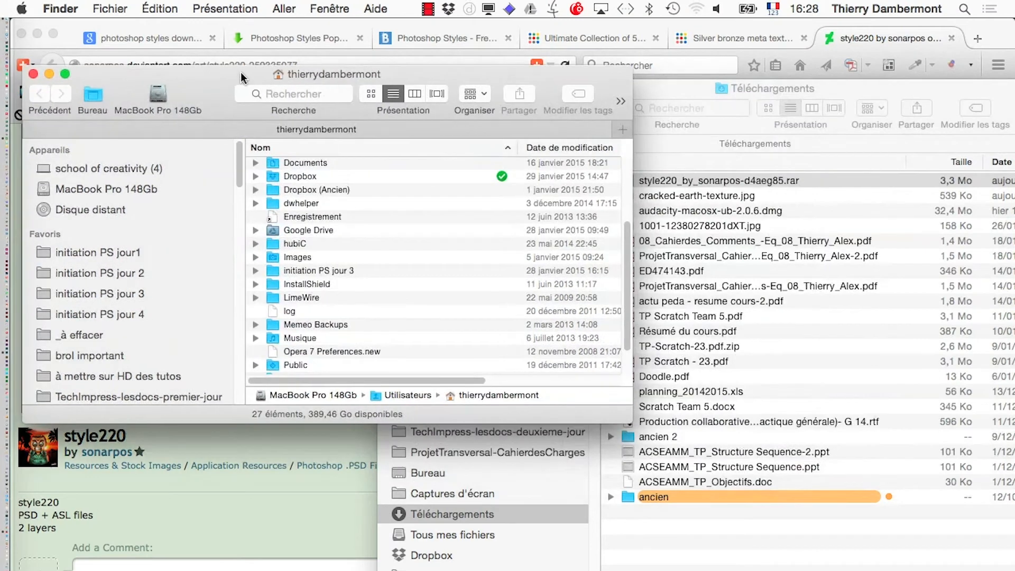
click(115, 316)
click(633, 181)
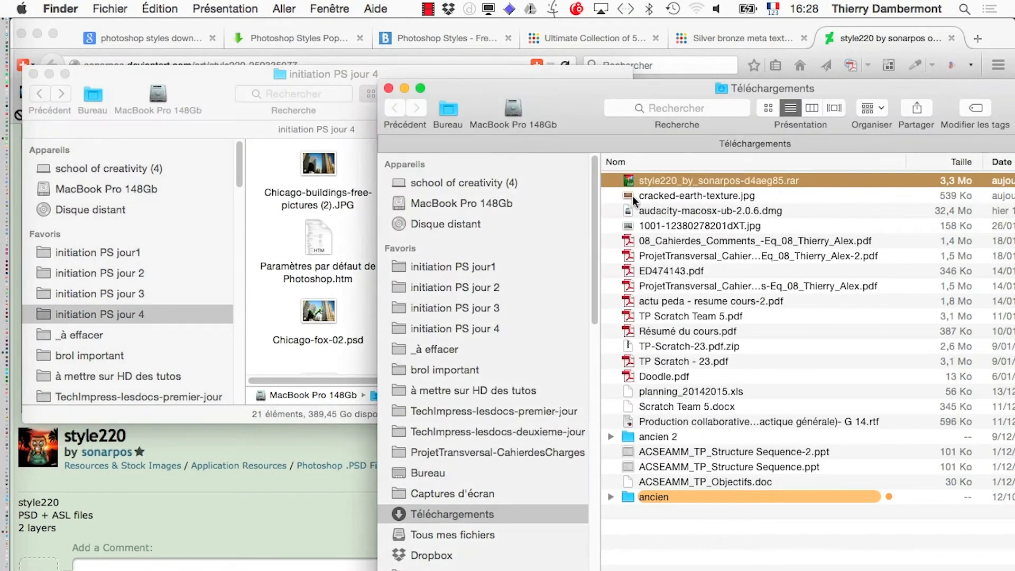
drag(629, 181, 357, 242)
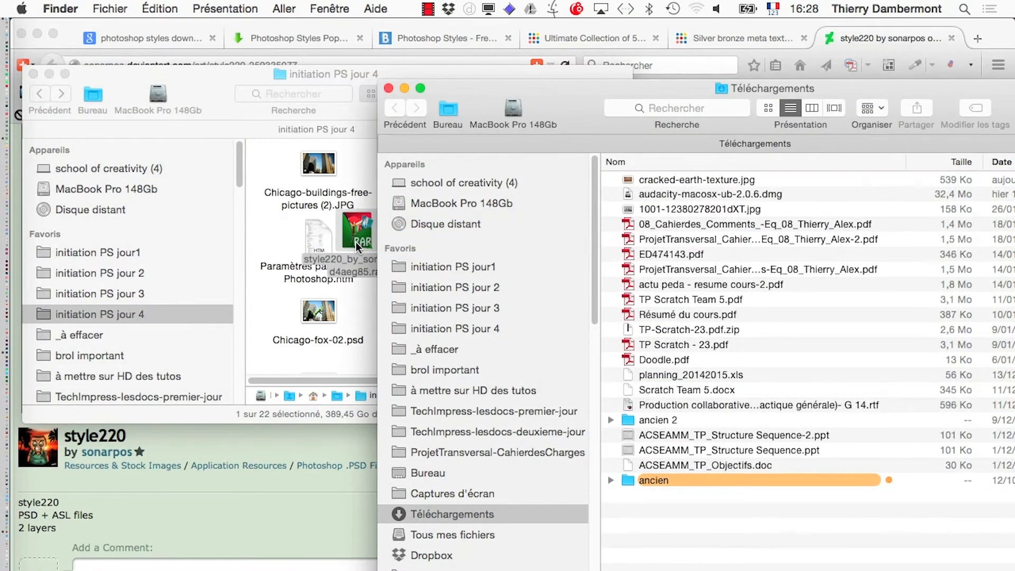
Enlarge the initiation PS jour 4 Finder window and display its files as a list
click(535, 350)
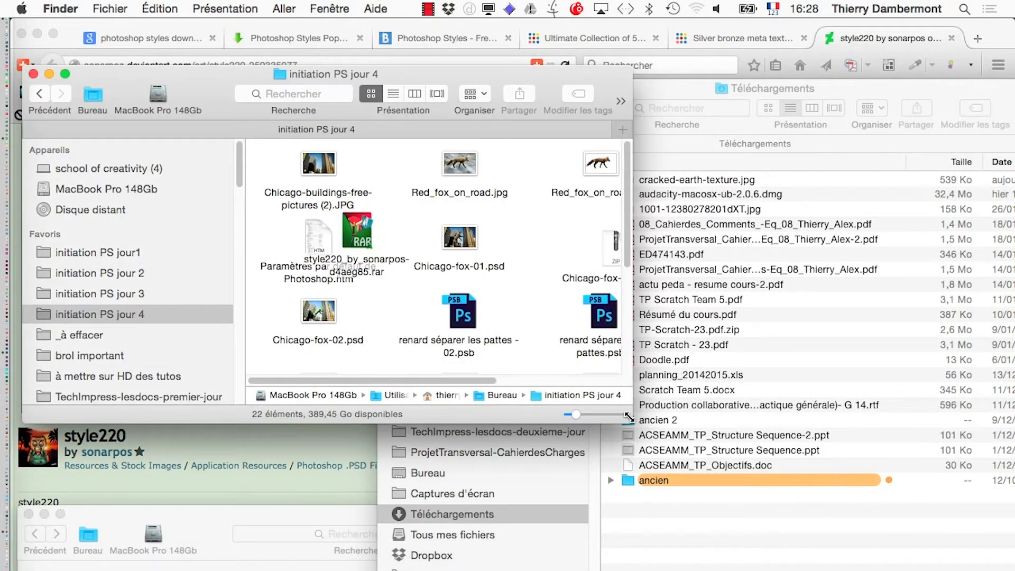
drag(627, 422, 696, 491)
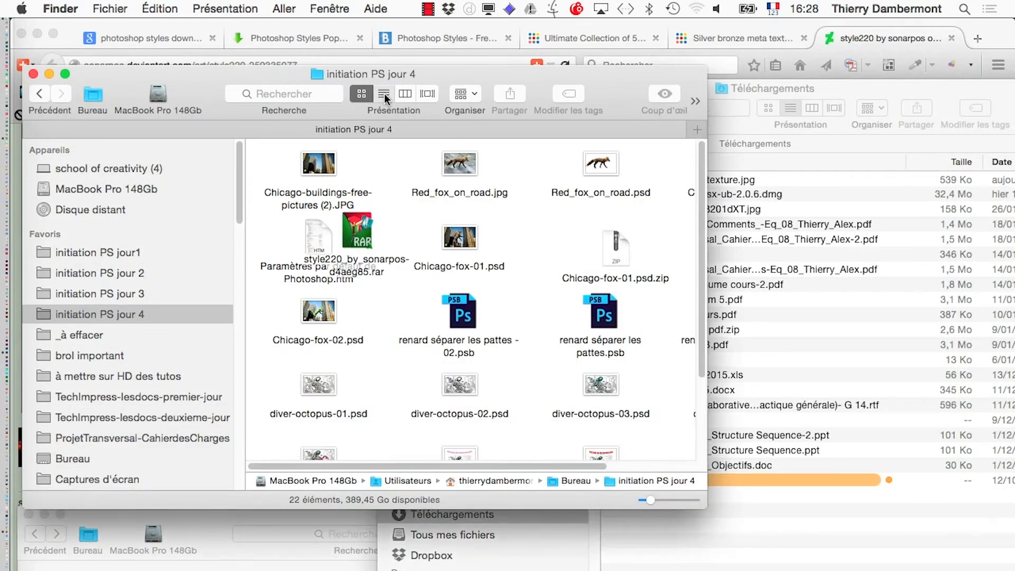
click(385, 94)
drag(701, 508, 701, 570)
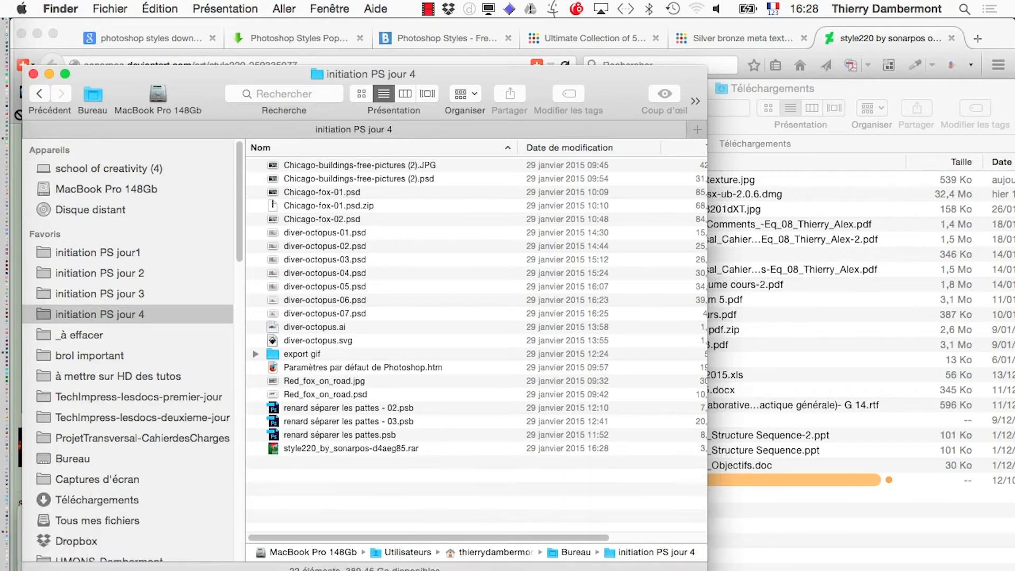
Extract the style220 RAR archive into the initiation PS jour 4 folder and expand the extracted folder
click(341, 449)
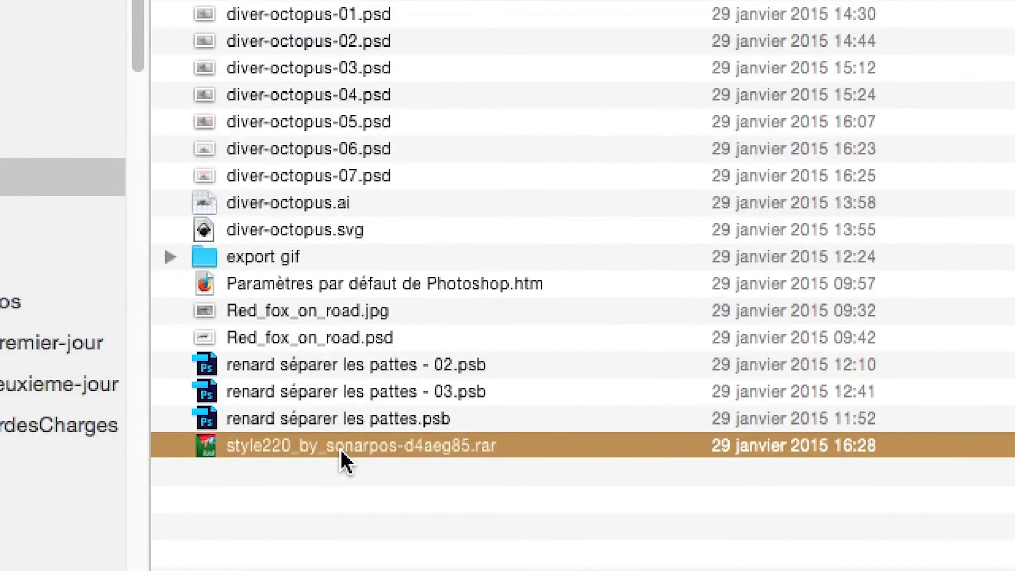
double_click(340, 449)
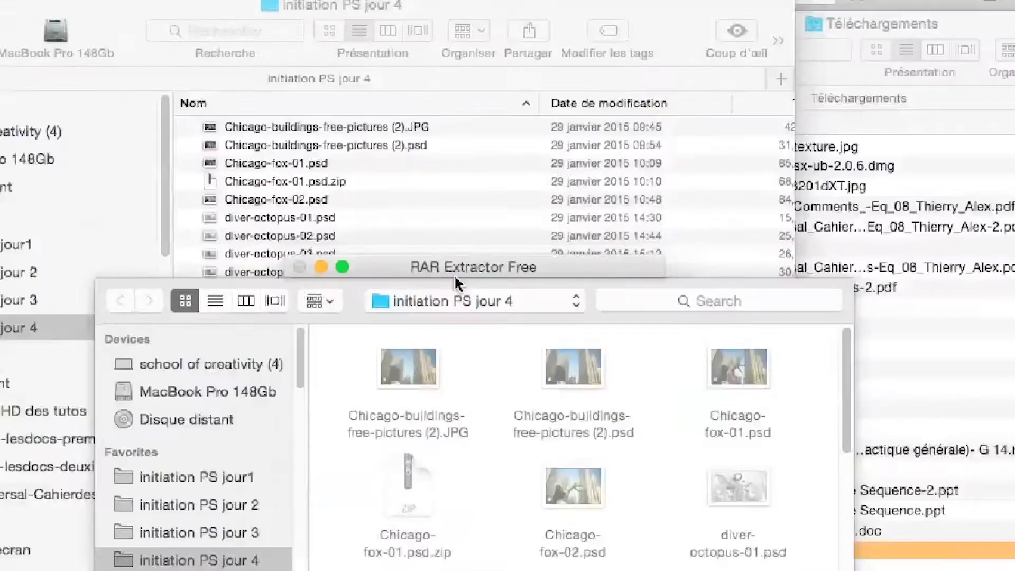
key(Return)
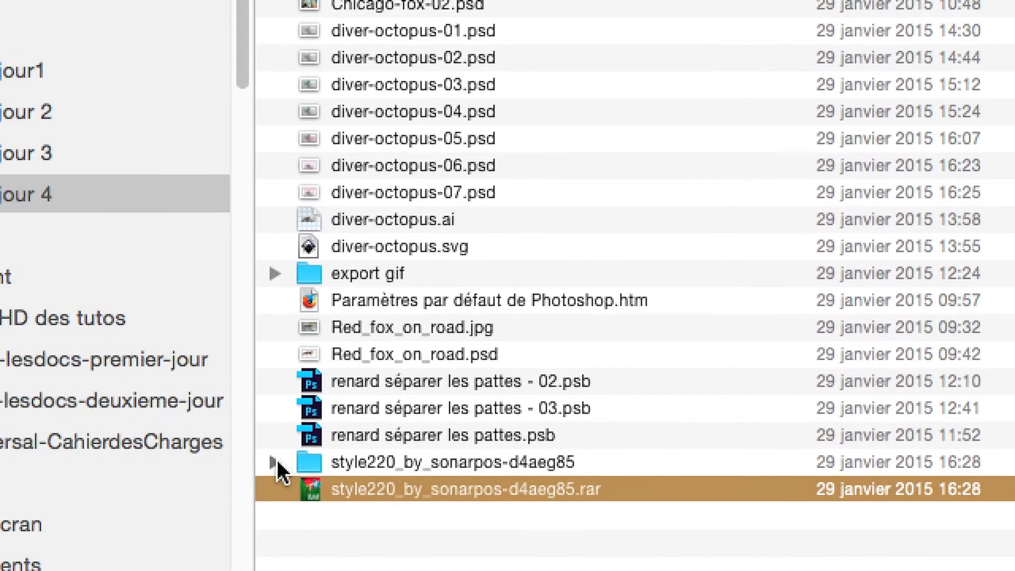
click(277, 458)
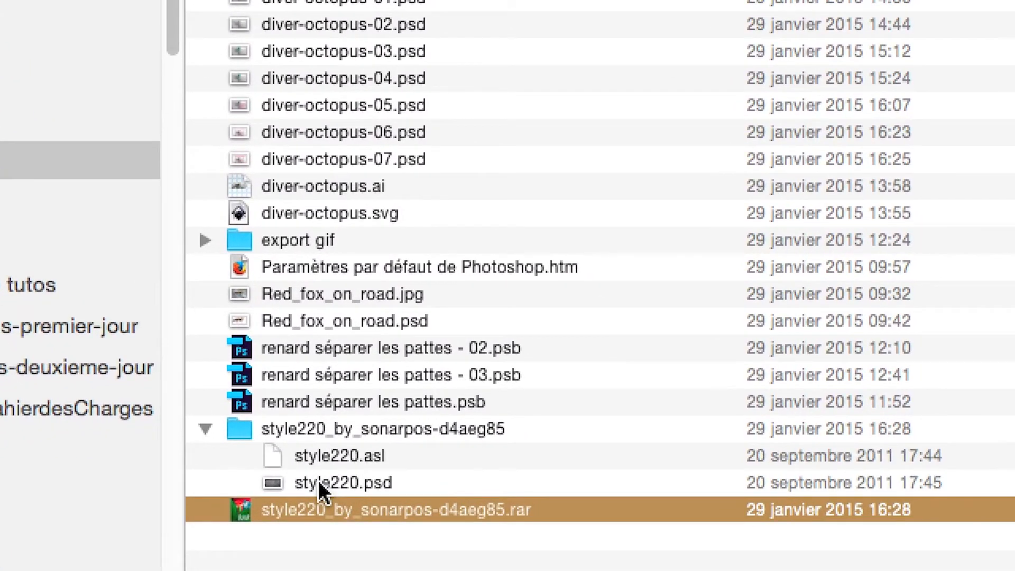
Open style220.psd in Photoshop and dismiss the missing-fonts dialogs, leaving the Xifiction font unresolved
double_click(318, 482)
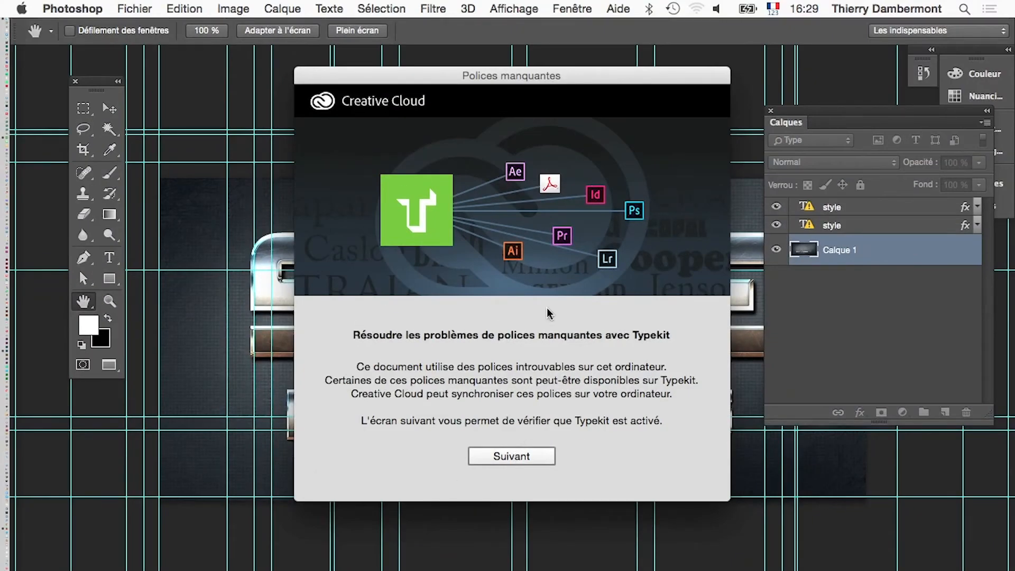
drag(385, 80, 617, 480)
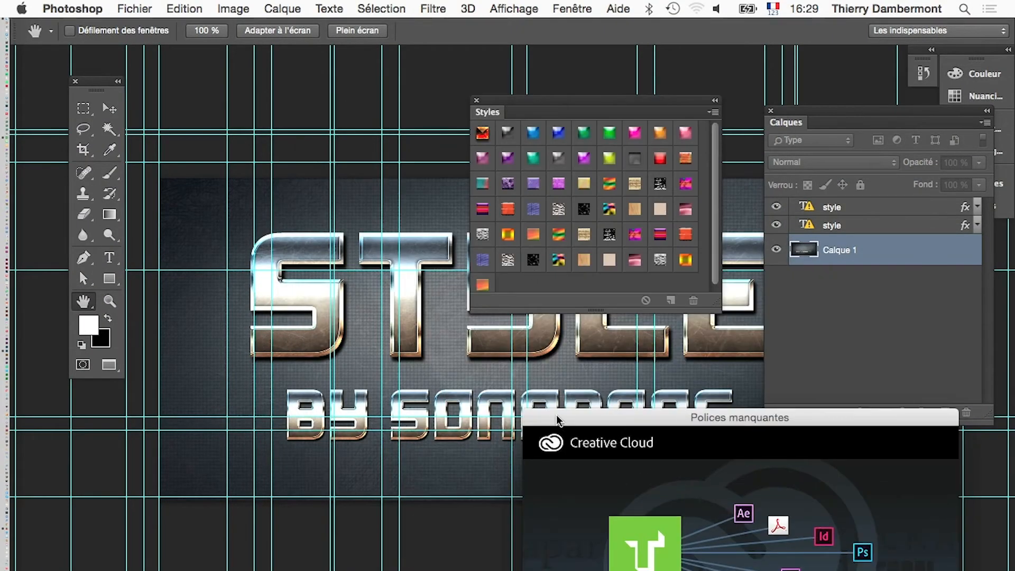
drag(557, 420, 524, 158)
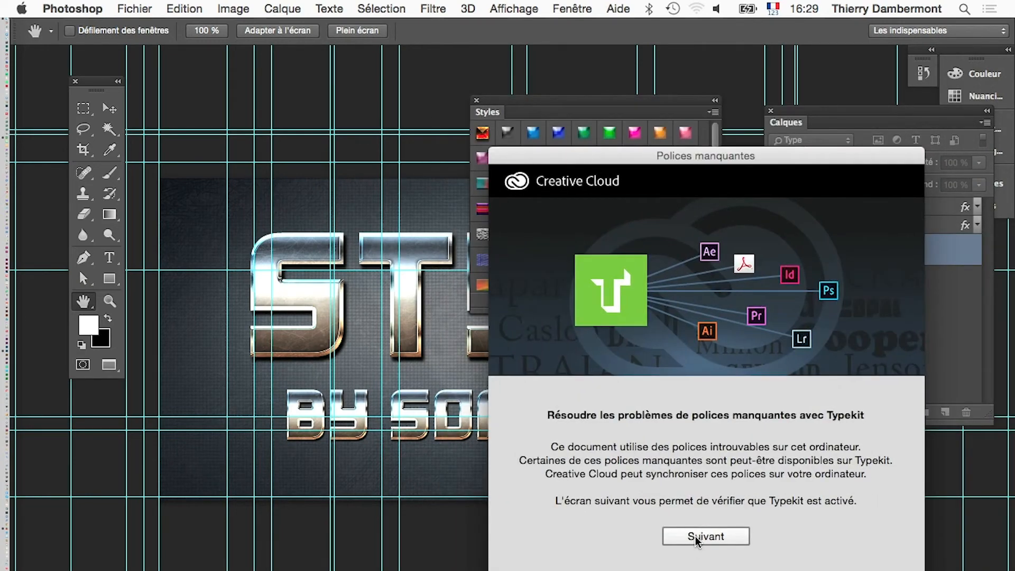
click(697, 538)
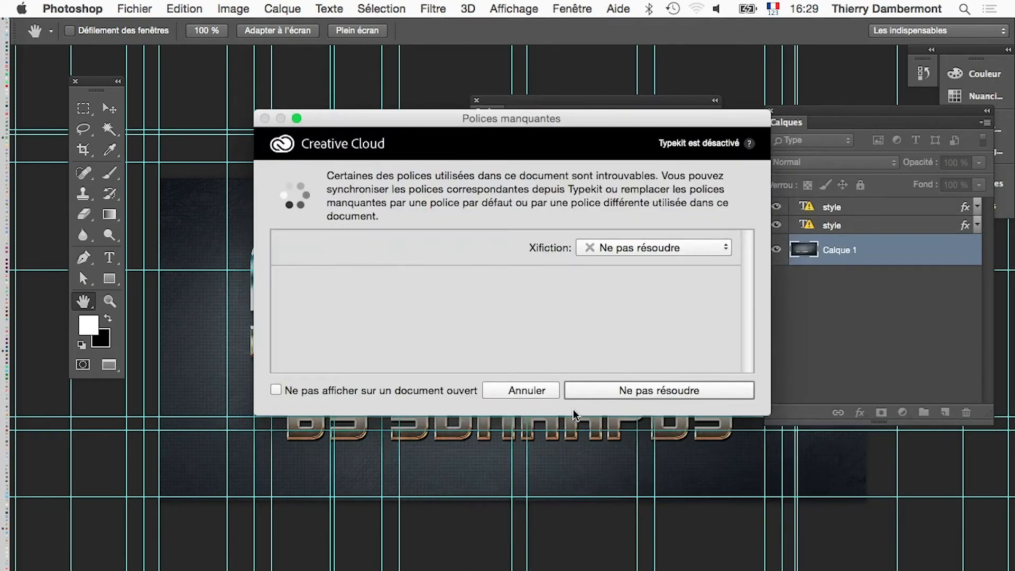
click(547, 393)
Compare the two stacked style text layers by switching their visibility off and on
scroll(511, 443, down, 2)
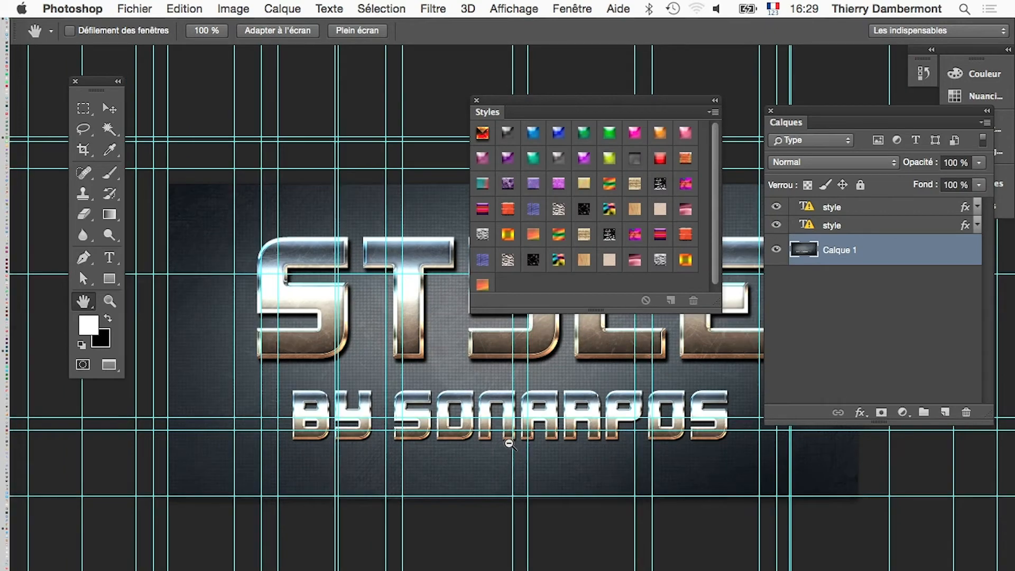
drag(493, 432, 351, 476)
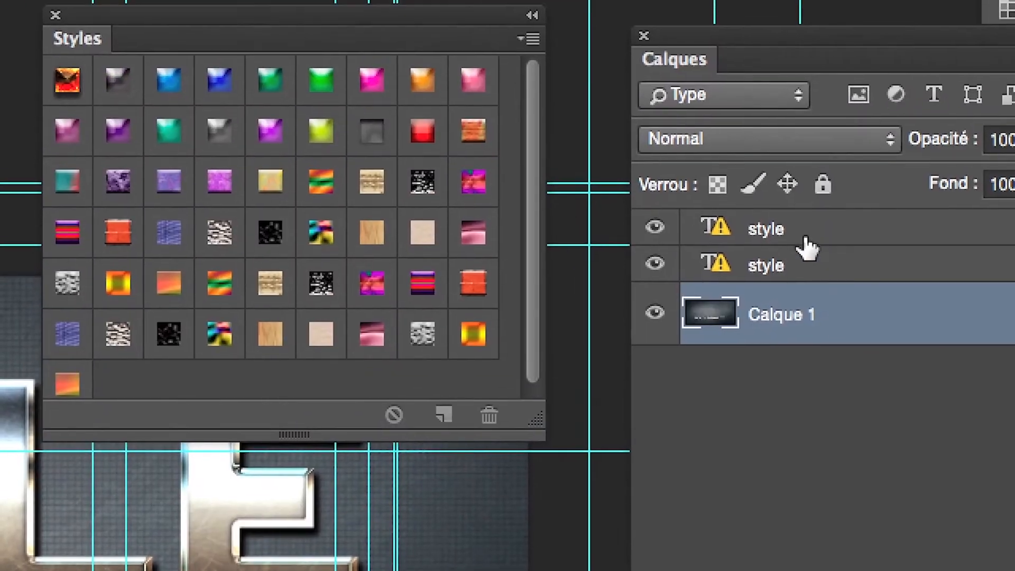
click(850, 208)
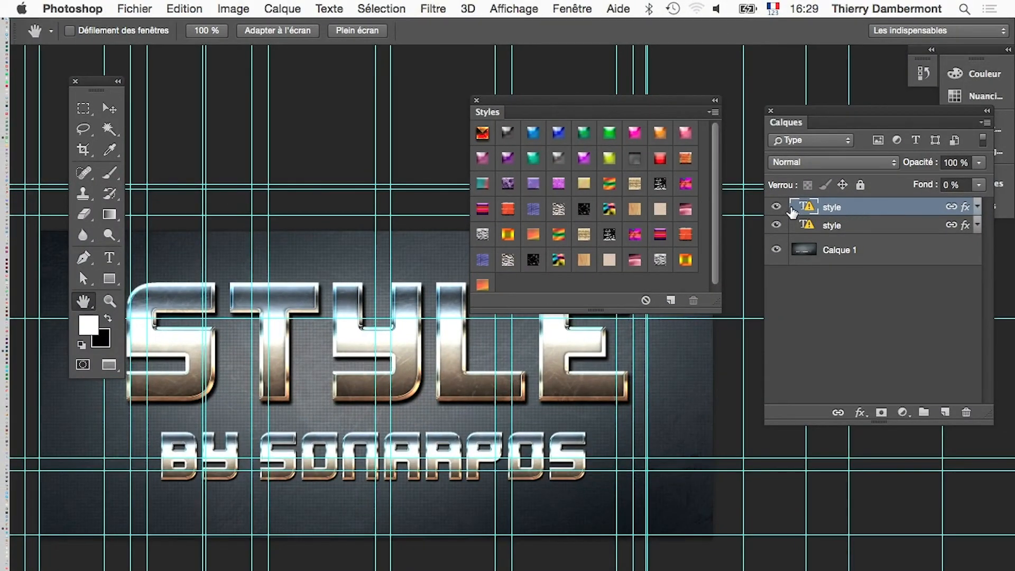
click(776, 224)
click(776, 224)
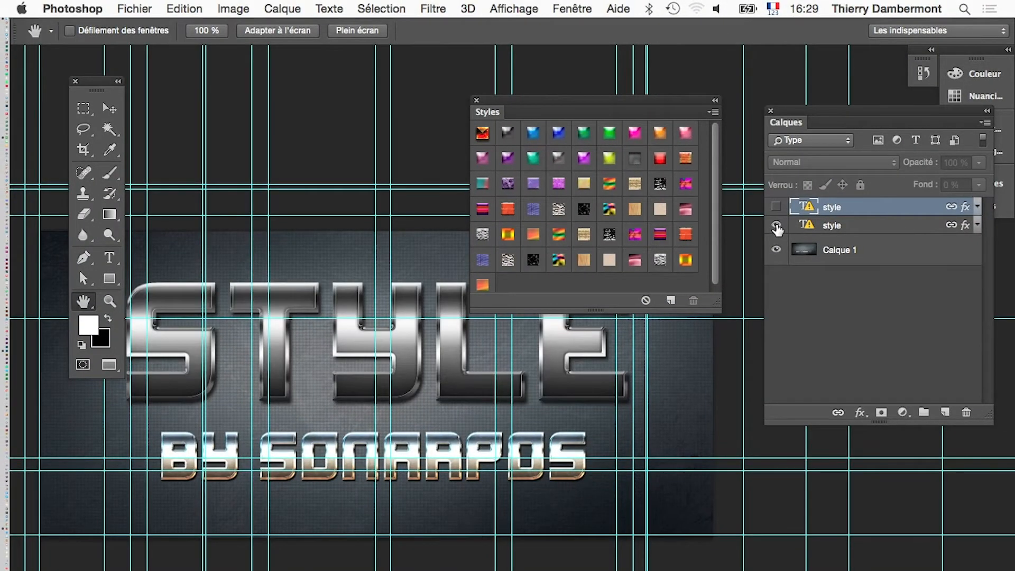
click(776, 224)
click(776, 223)
click(776, 223)
click(776, 223)
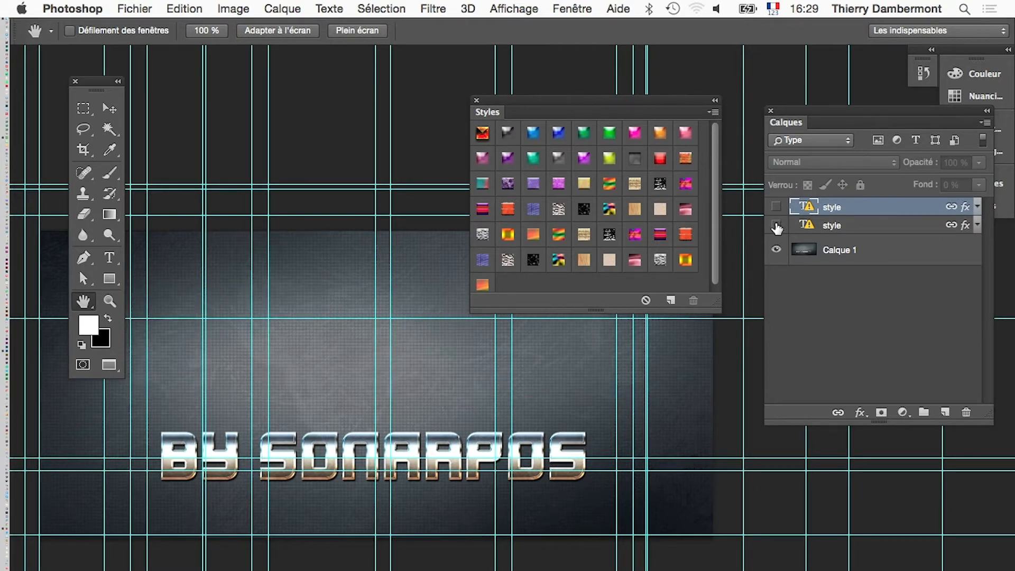
click(776, 208)
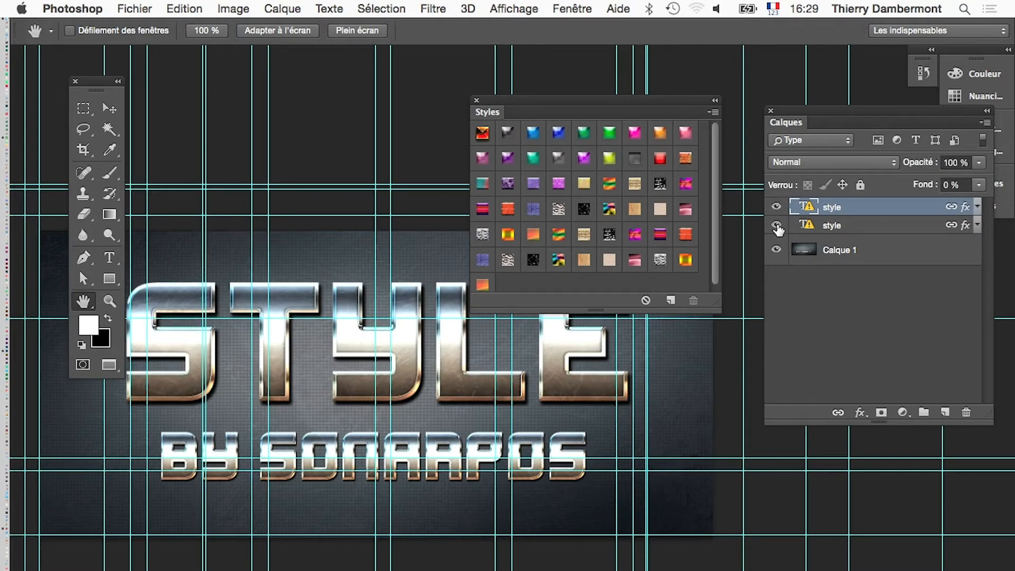
click(776, 208)
click(776, 224)
click(776, 225)
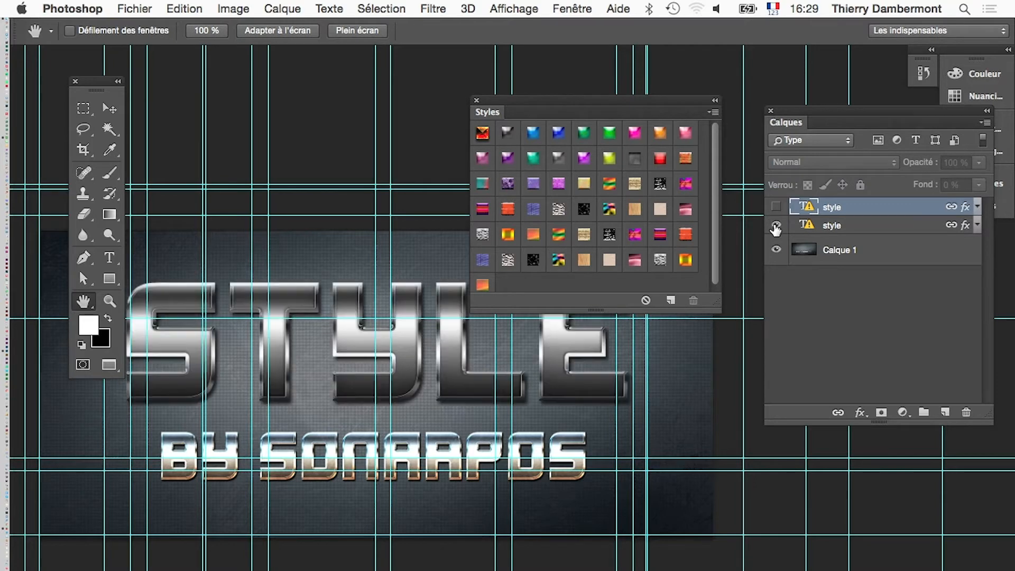
Save the layer effects of the lower style text layer as a new preset named Style 2
click(809, 226)
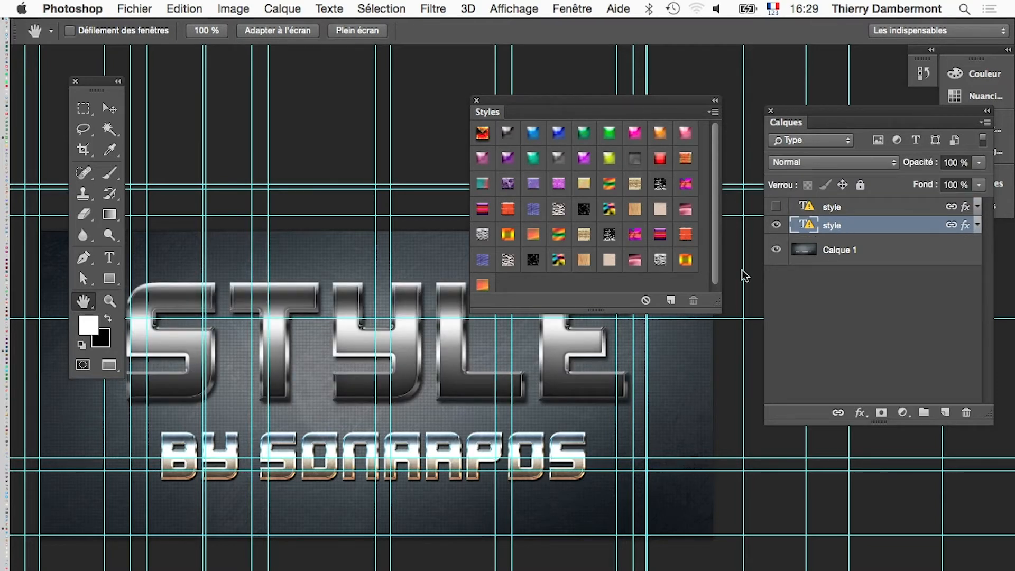
scroll(379, 353, up, 1)
scroll(380, 352, up, 1)
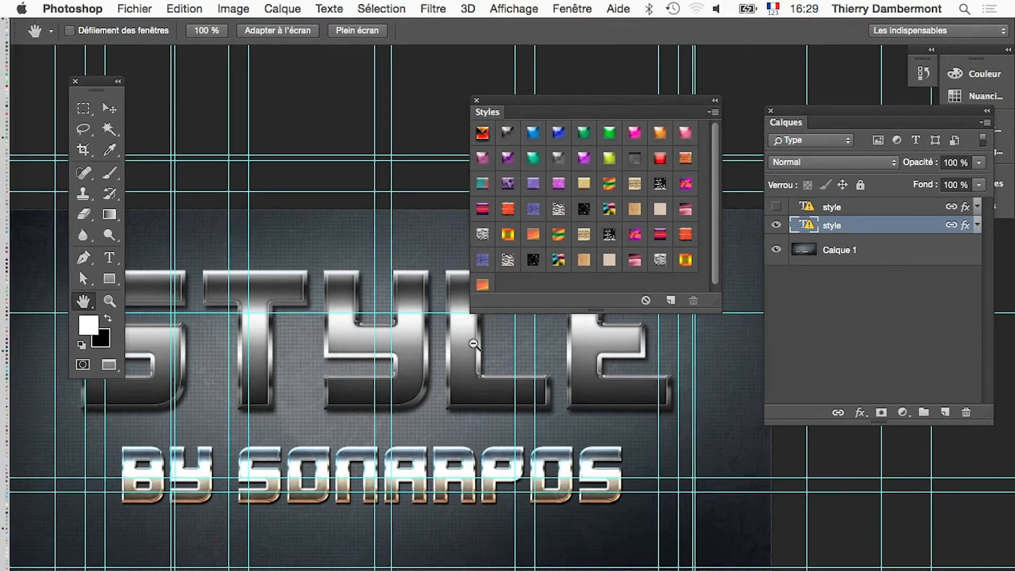
click(713, 113)
click(732, 120)
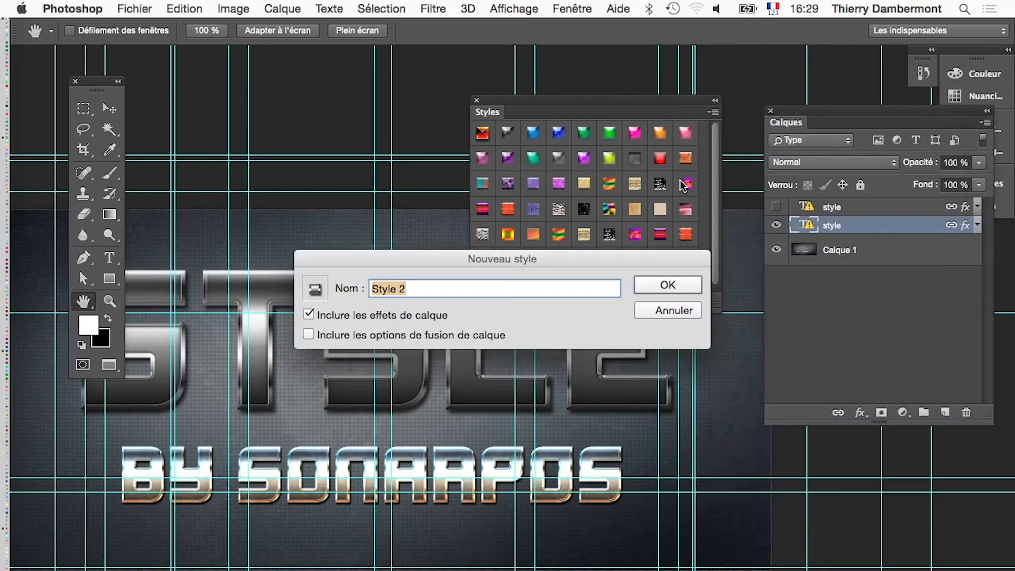
click(662, 288)
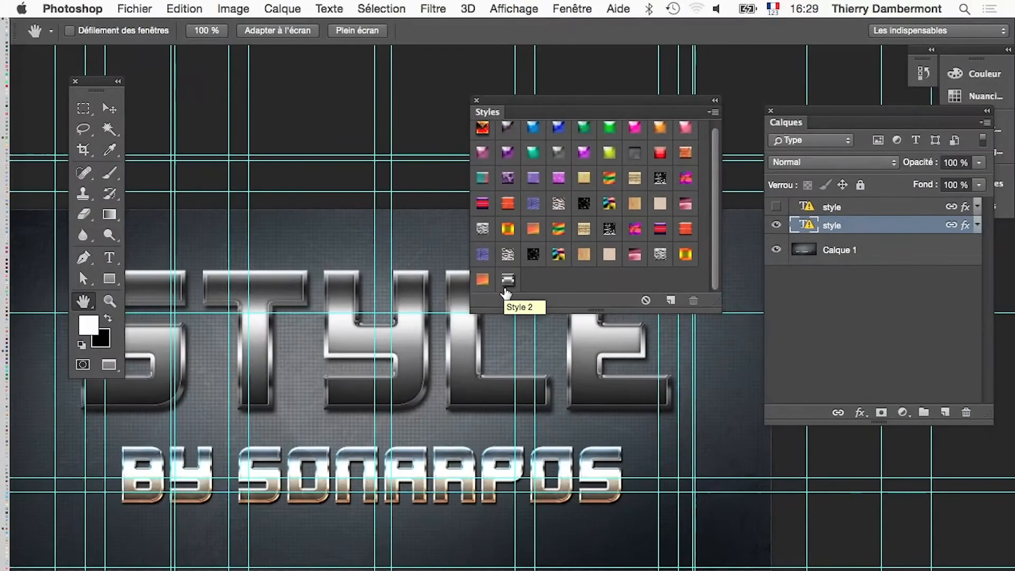
Apply Style 2 to the Voyage en Octopusland title in the octopus document, and duplicate that text layer
key(ctrl+Tab)
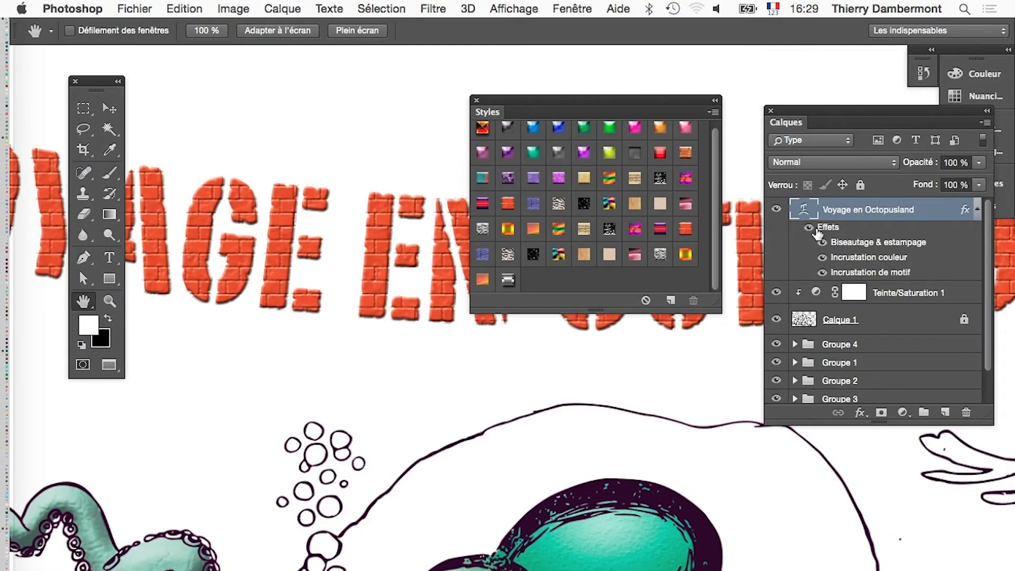
click(506, 283)
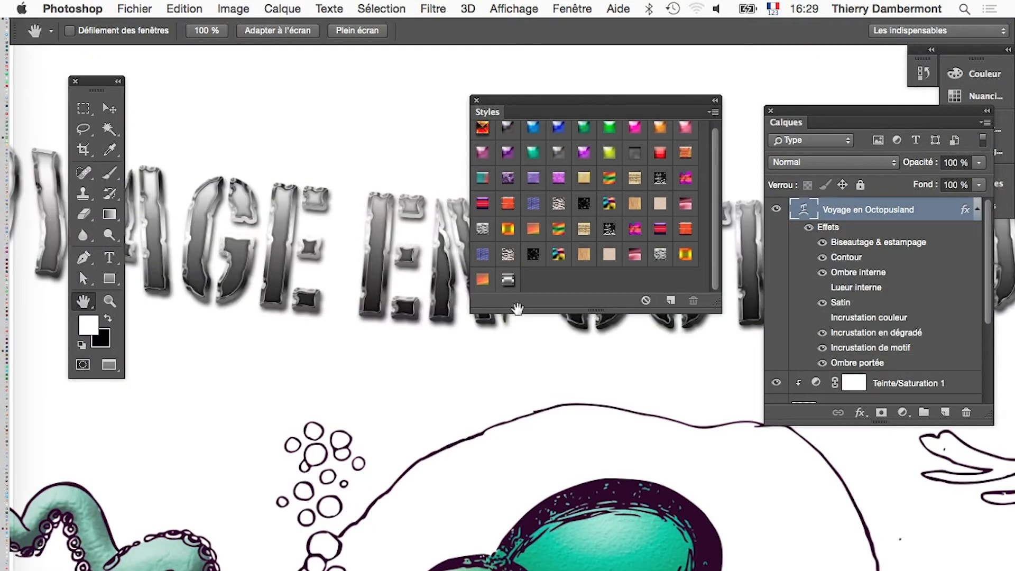
alt+click(335, 310)
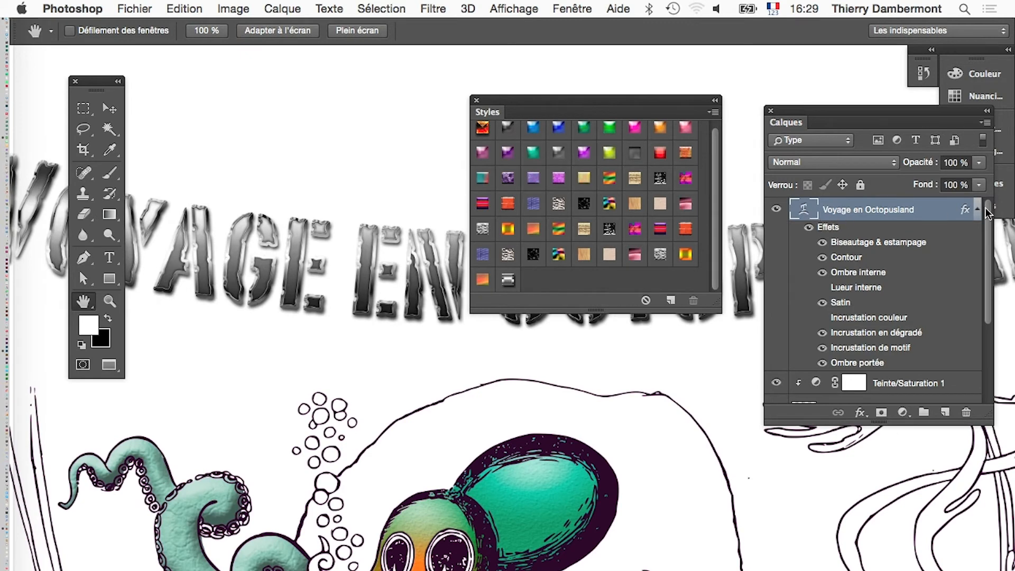
click(977, 210)
drag(884, 212, 944, 412)
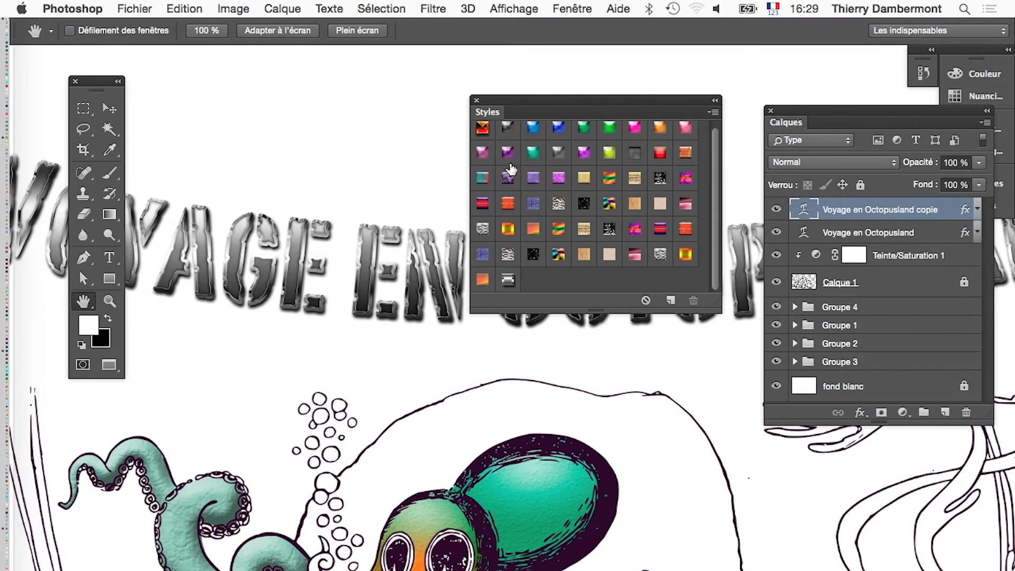
Back in style220.psd, hide the lower style text layer, and show and select the upper one
key(ctrl+Tab)
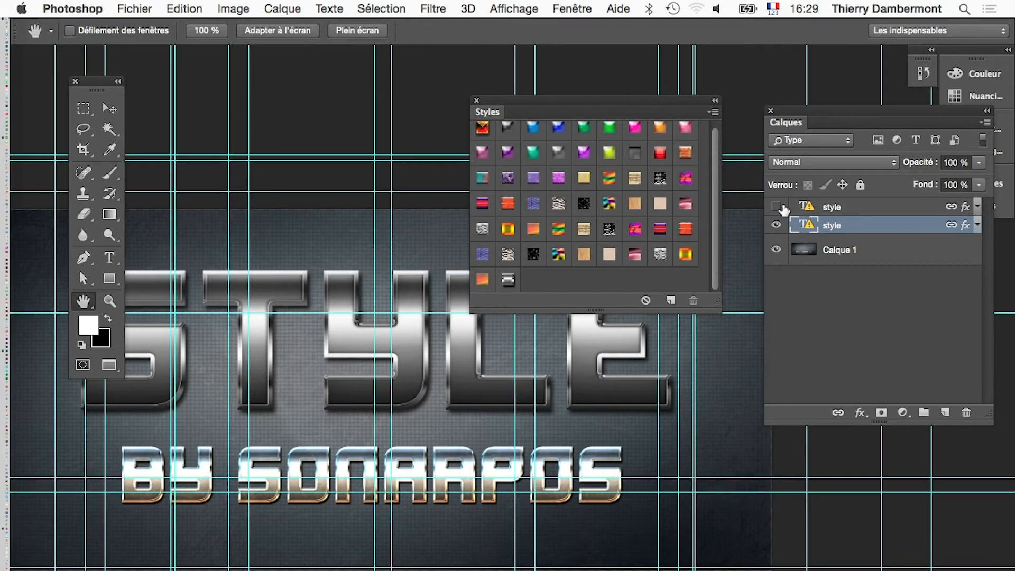
click(776, 224)
click(776, 207)
click(834, 208)
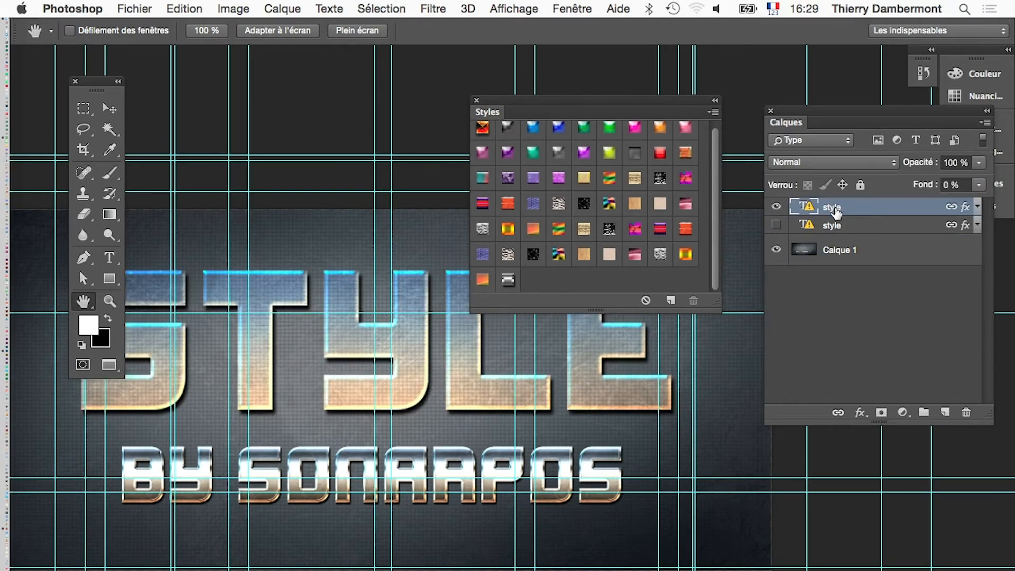
Save the upper style text layer's look as a new preset style and apply it to the Voyage en Octopusland copie layer
click(713, 112)
click(748, 120)
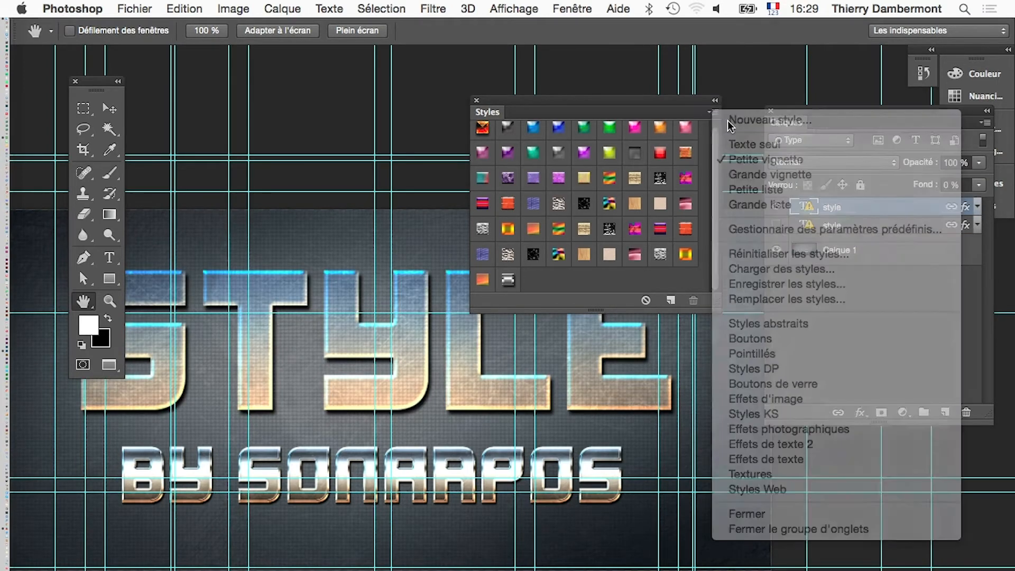
click(668, 286)
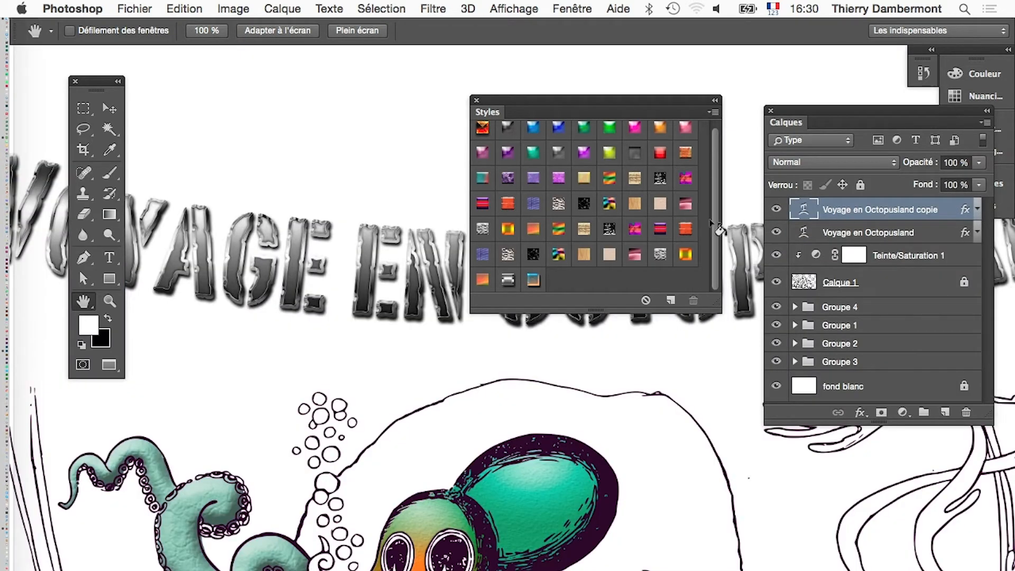
click(535, 280)
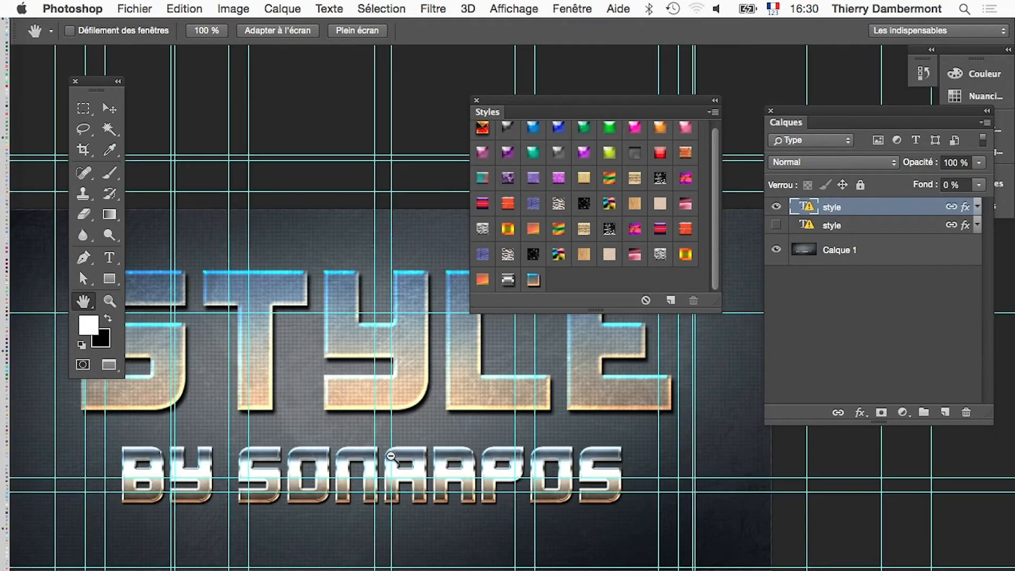
Hide the guides in style220.psd to examine its metallic lettering up close, and return to the octopus document
scroll(392, 455, up, 2)
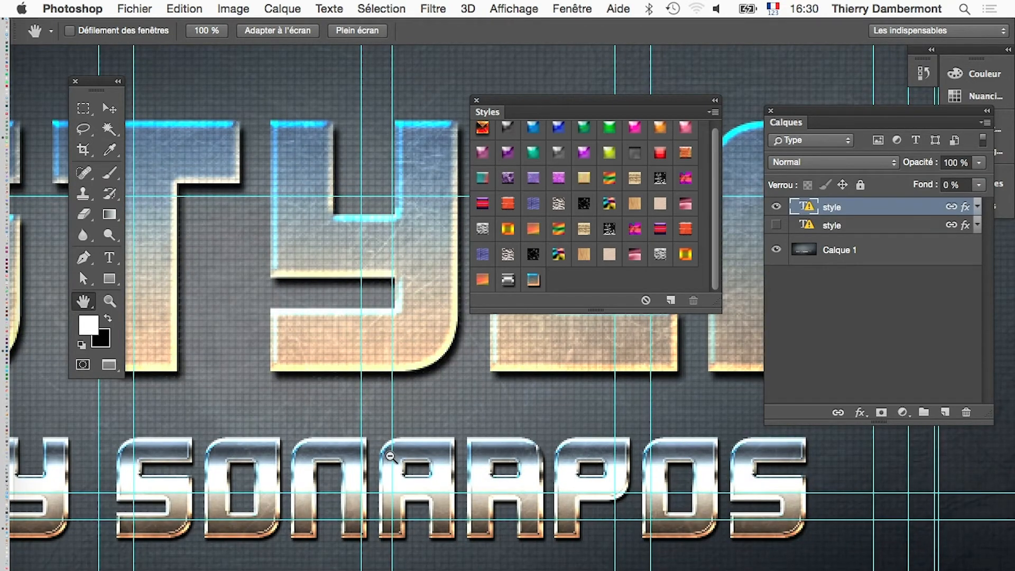
key(super+h)
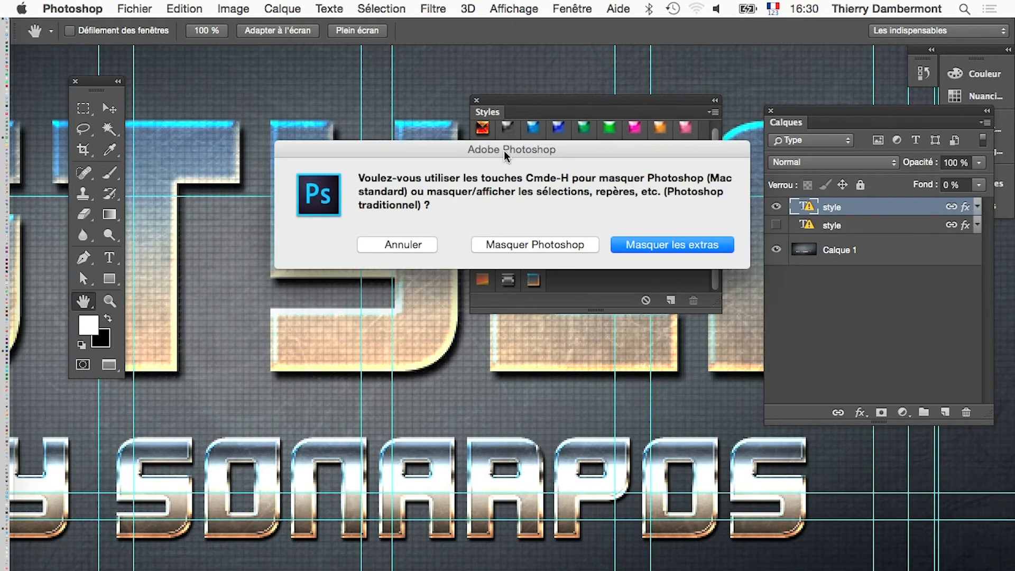
click(698, 245)
scroll(272, 539, up, 1)
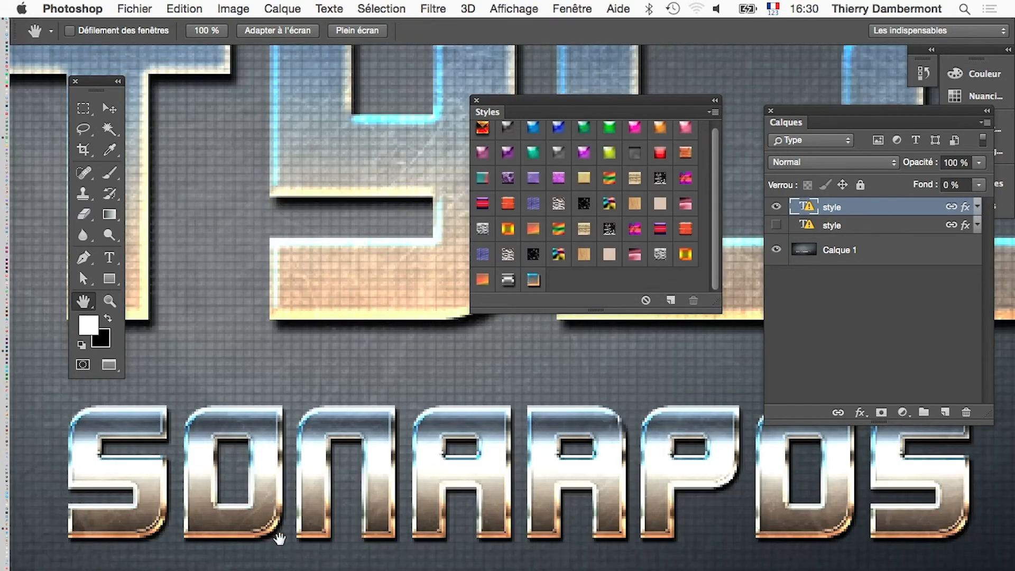
key(ctrl+Tab)
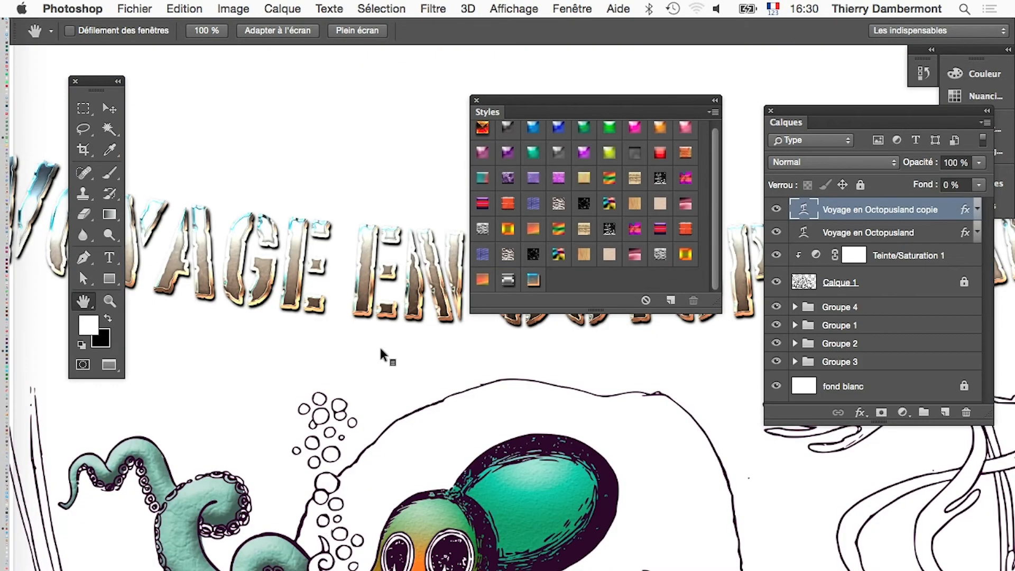
Try breaking the upper Voyage en Octopusland text layer onto a second line before "Octopusland", and remove the line break
scroll(328, 292, up, 3)
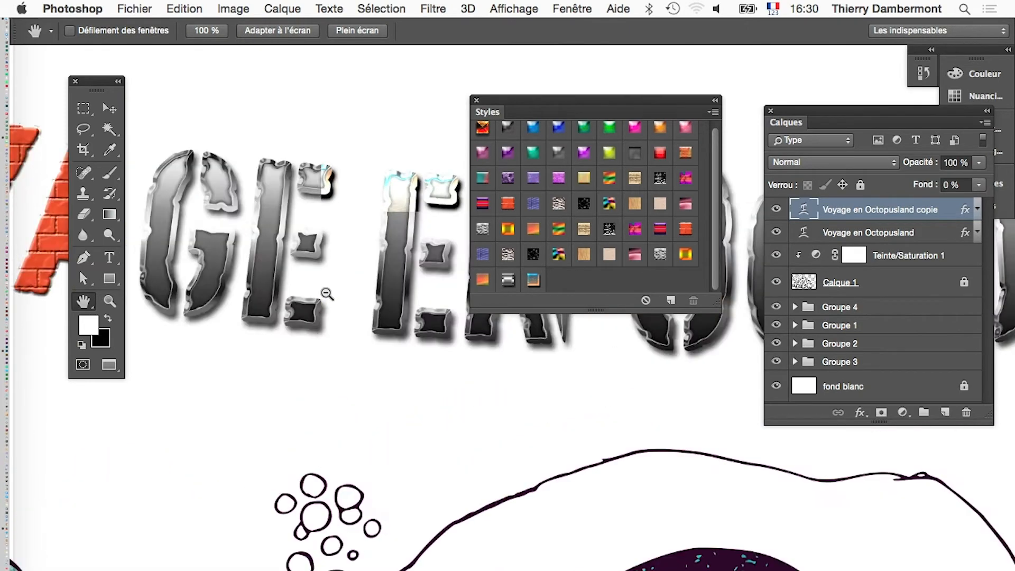
scroll(322, 296, down, 3)
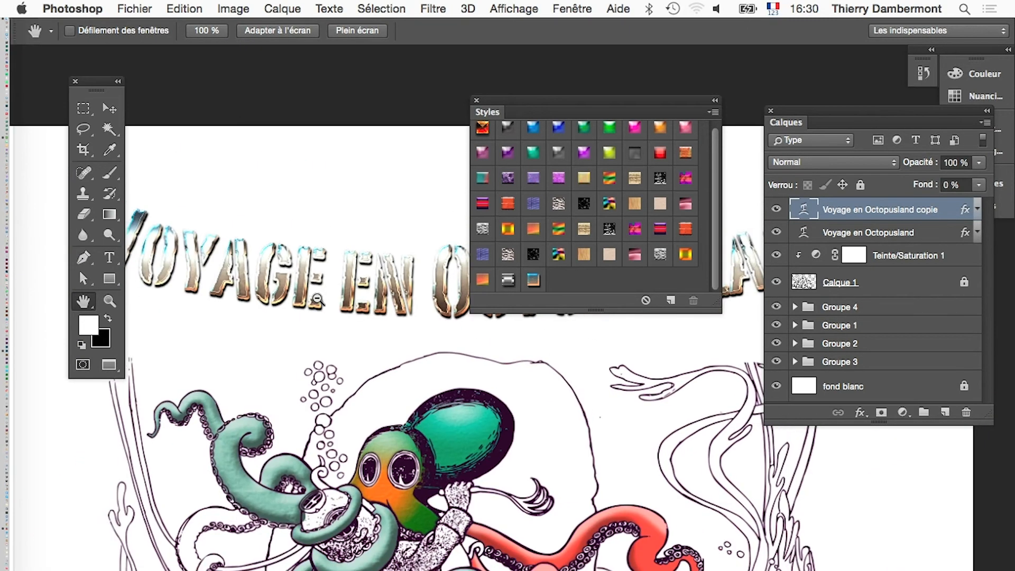
drag(526, 102, 682, 75)
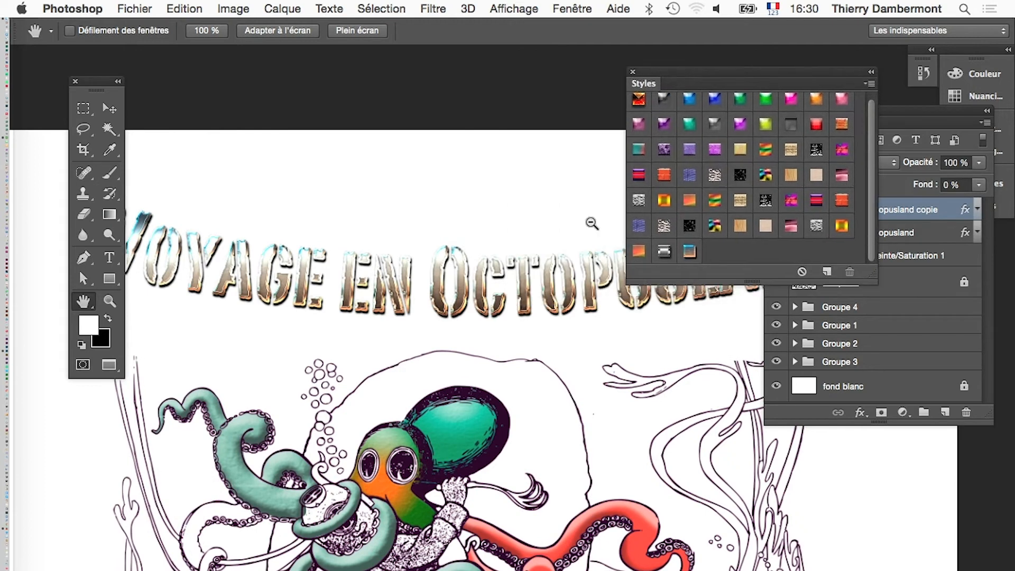
scroll(561, 289, down, 2)
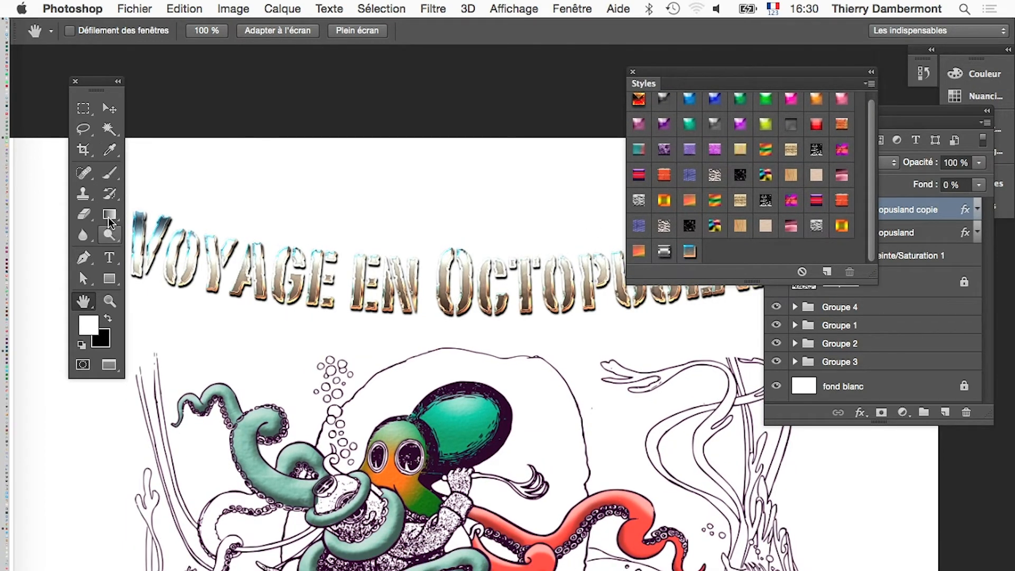
click(110, 259)
click(362, 273)
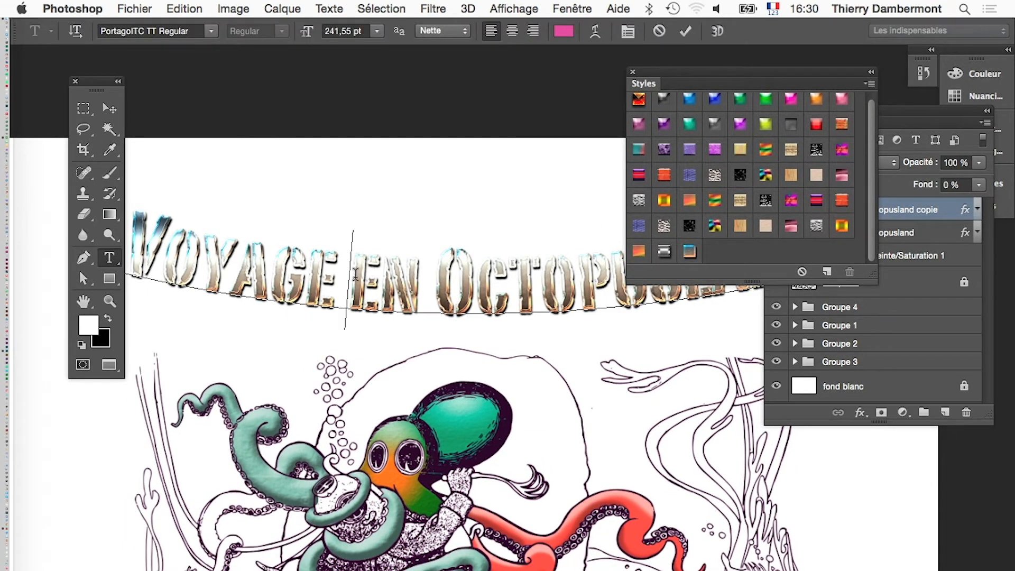
key(Return)
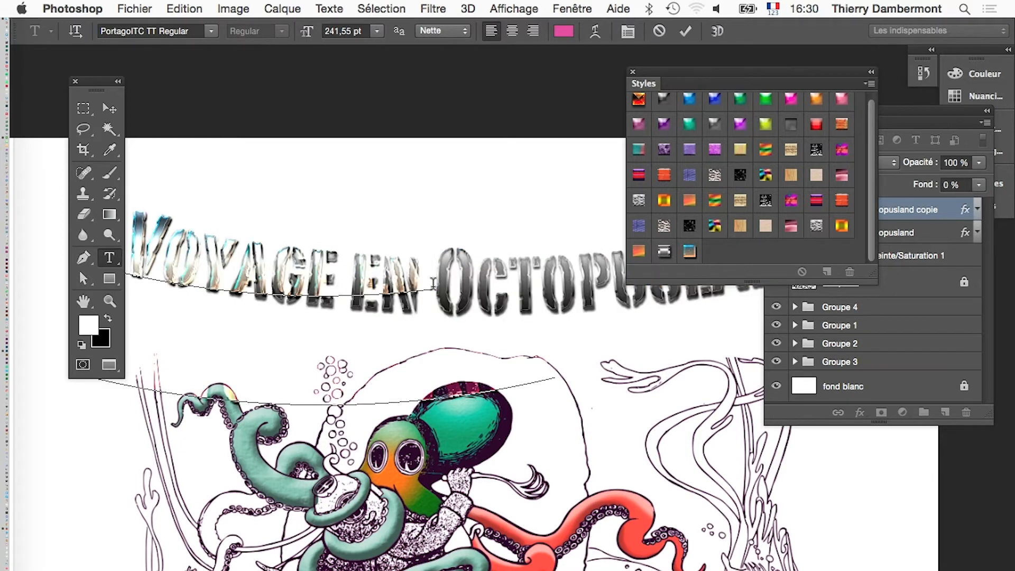
scroll(442, 287, down, 2)
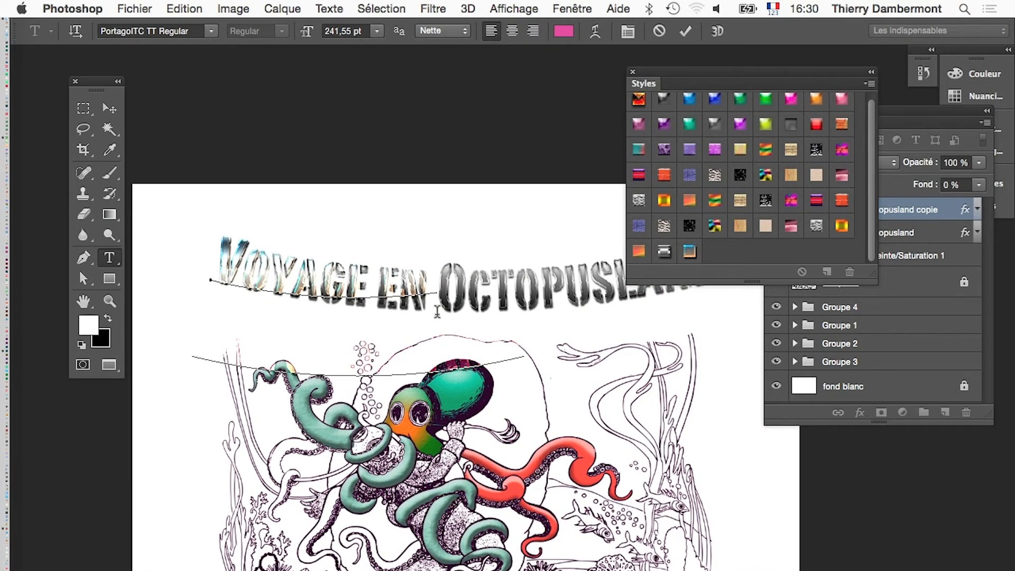
key(BackSpace)
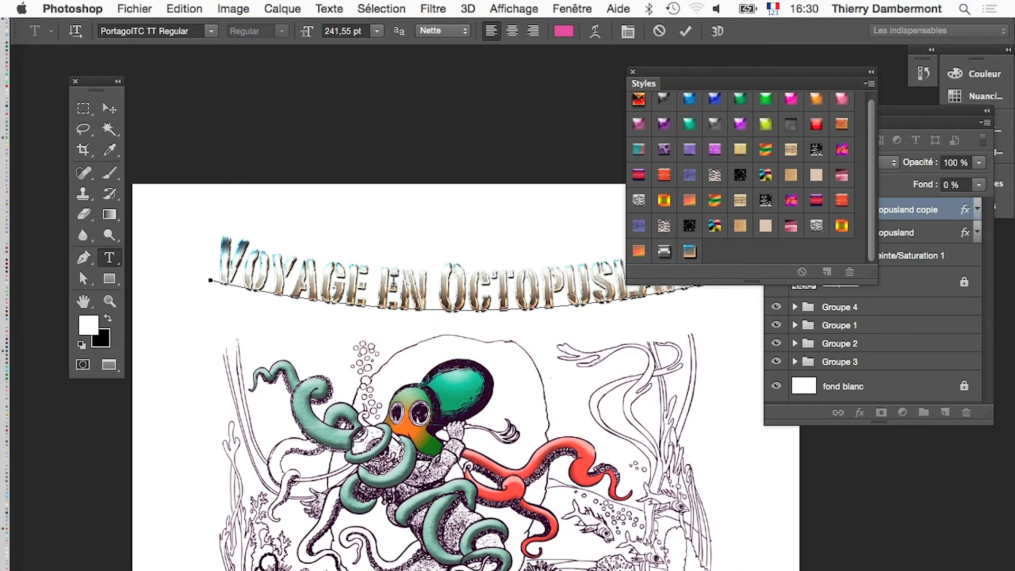
click(106, 109)
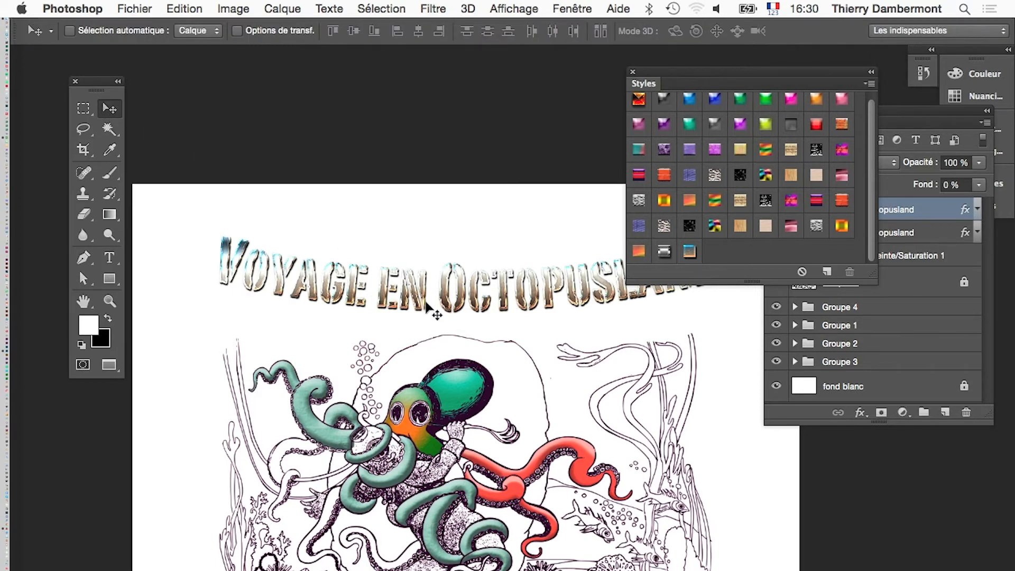
drag(423, 320, 430, 329)
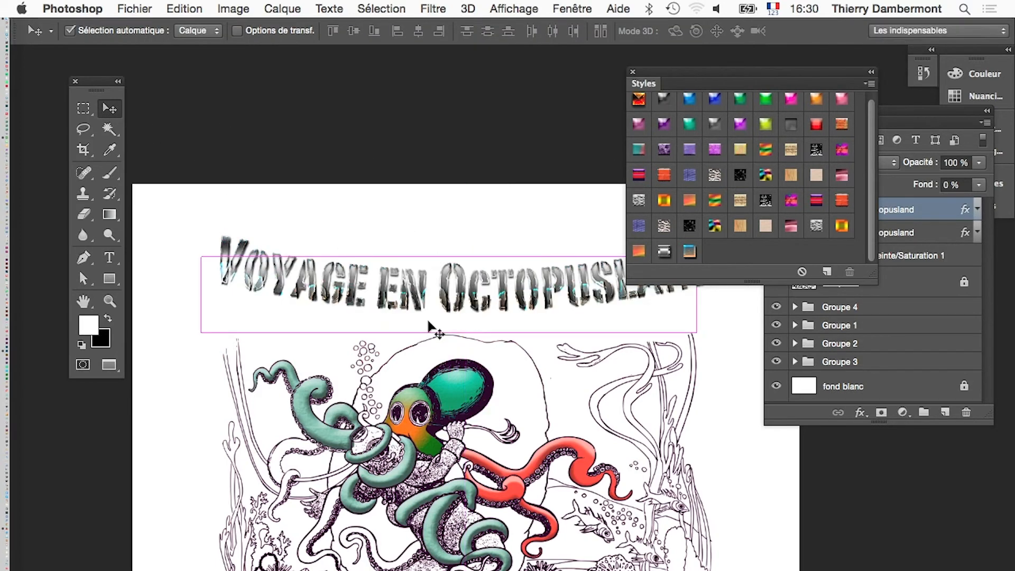
Uncover the whole title, try again to split the upper text layer before "Octopusland", and undo the text edit
drag(706, 71, 506, 476)
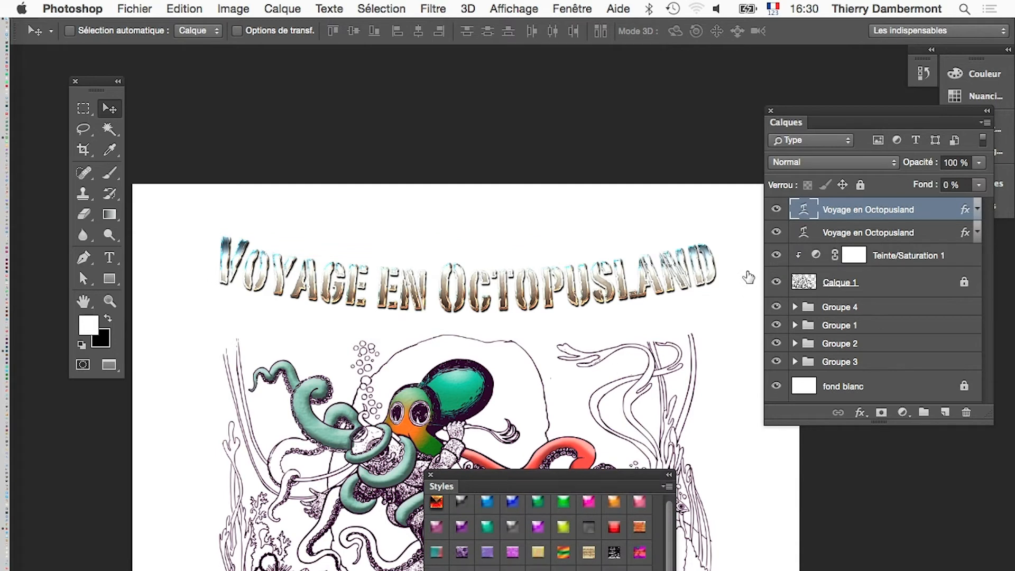
click(109, 258)
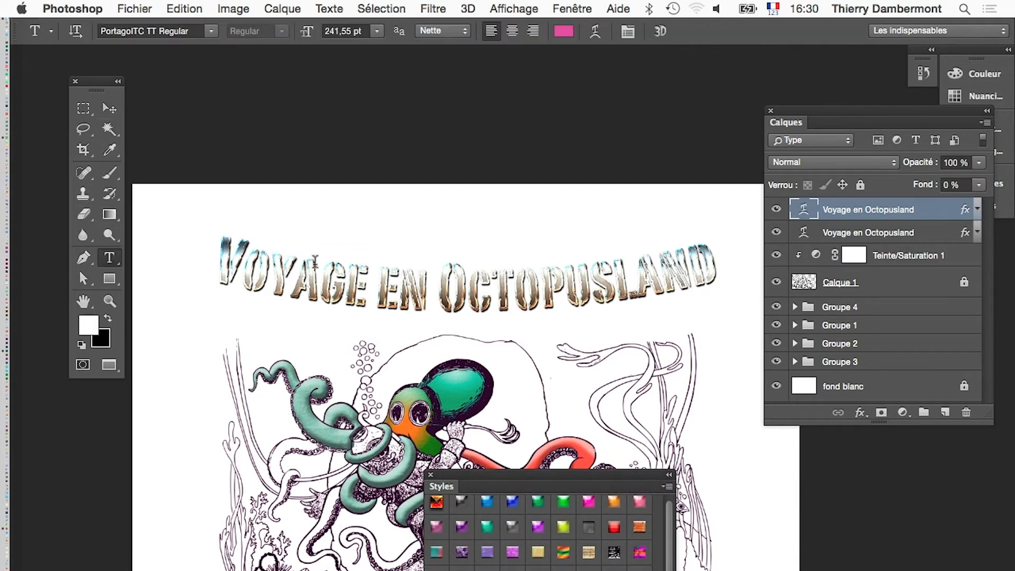
click(443, 280)
key(Return)
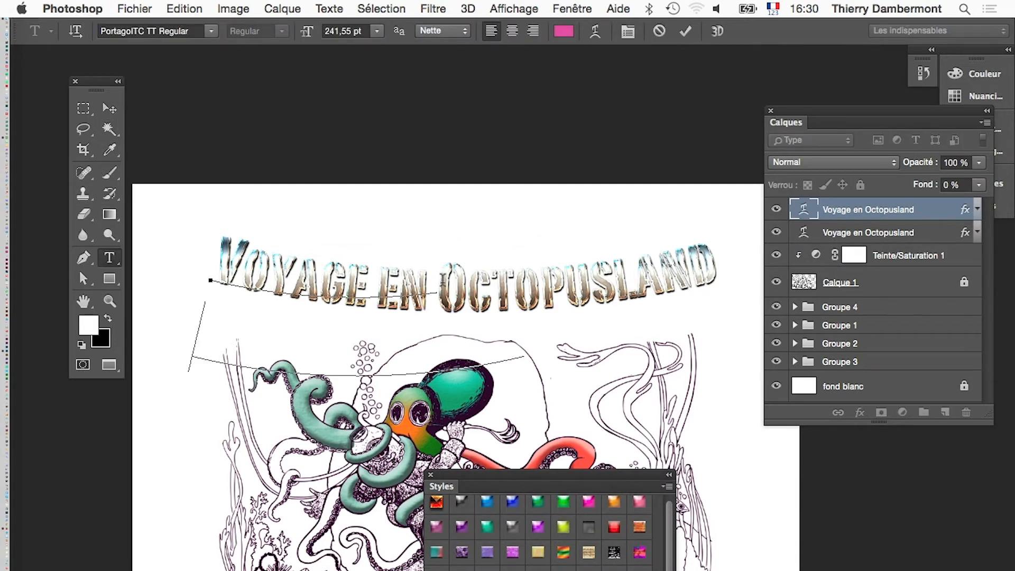
click(842, 232)
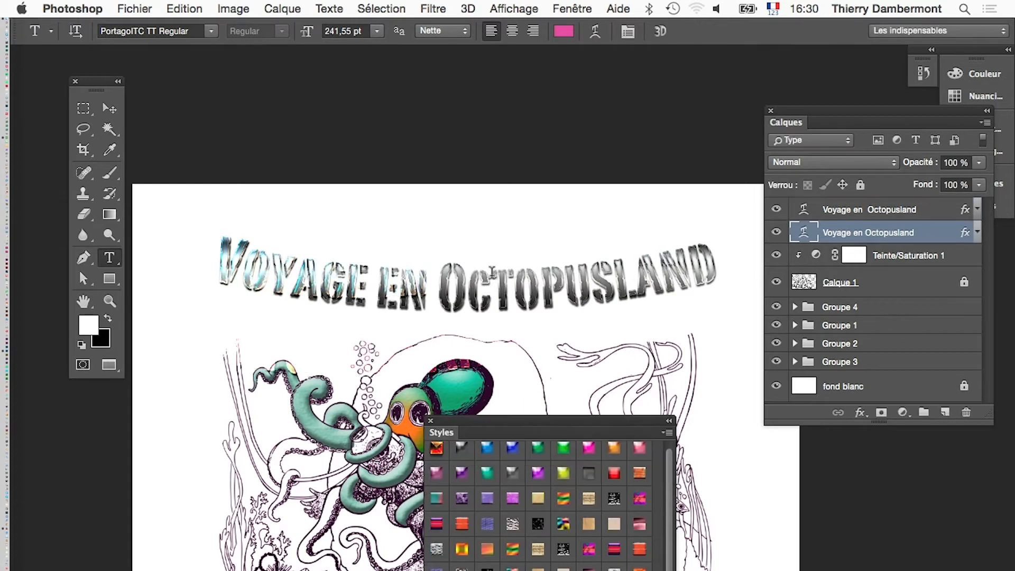
click(438, 286)
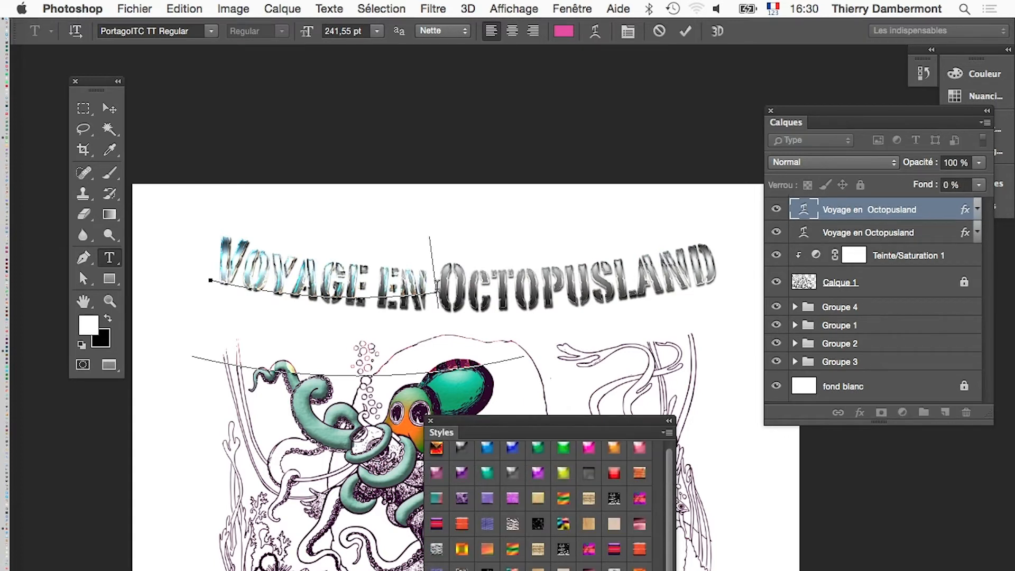
key(super)
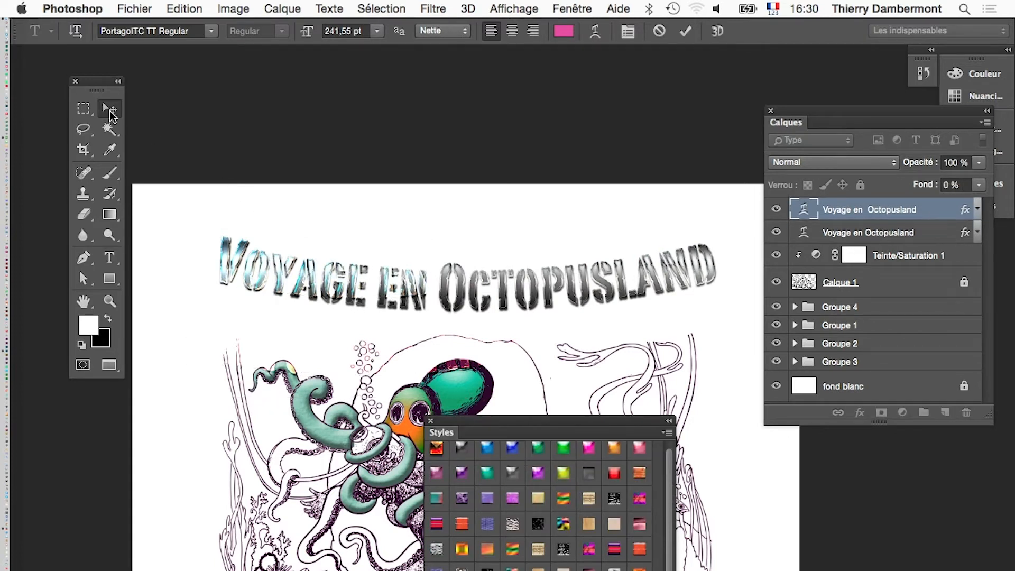
click(110, 108)
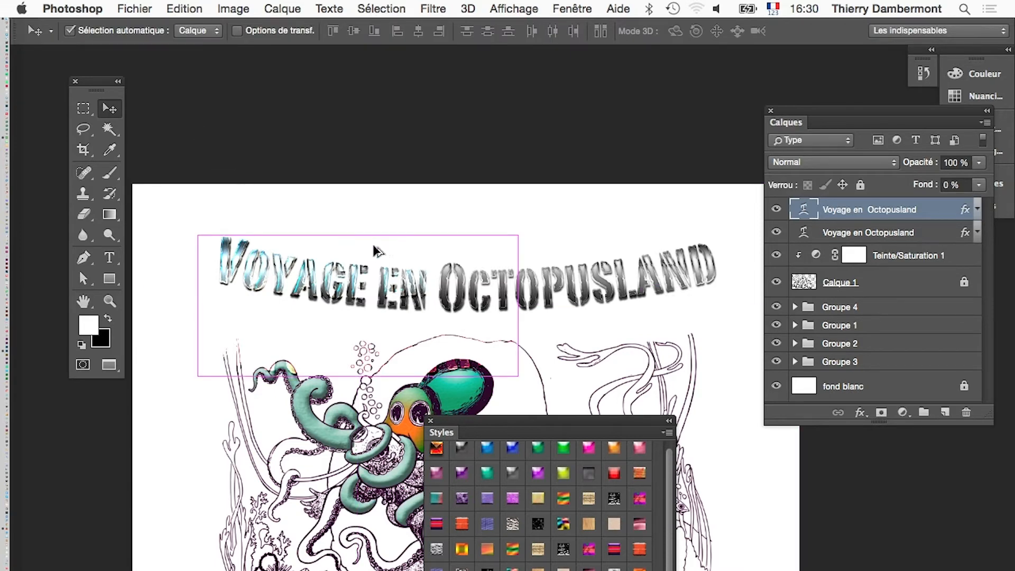
key(super+z)
scroll(428, 308, up, 5)
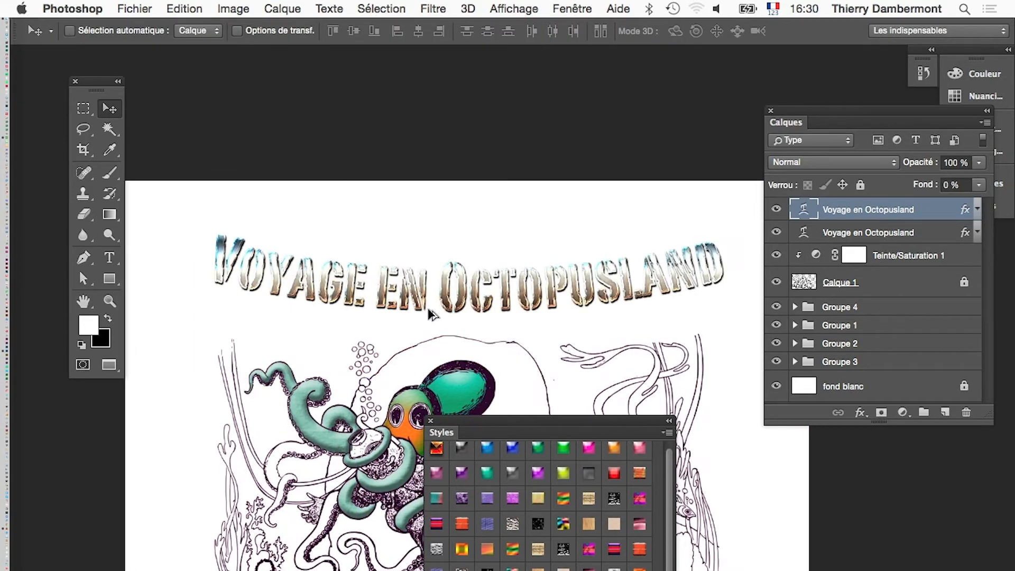
scroll(428, 312, down, 5)
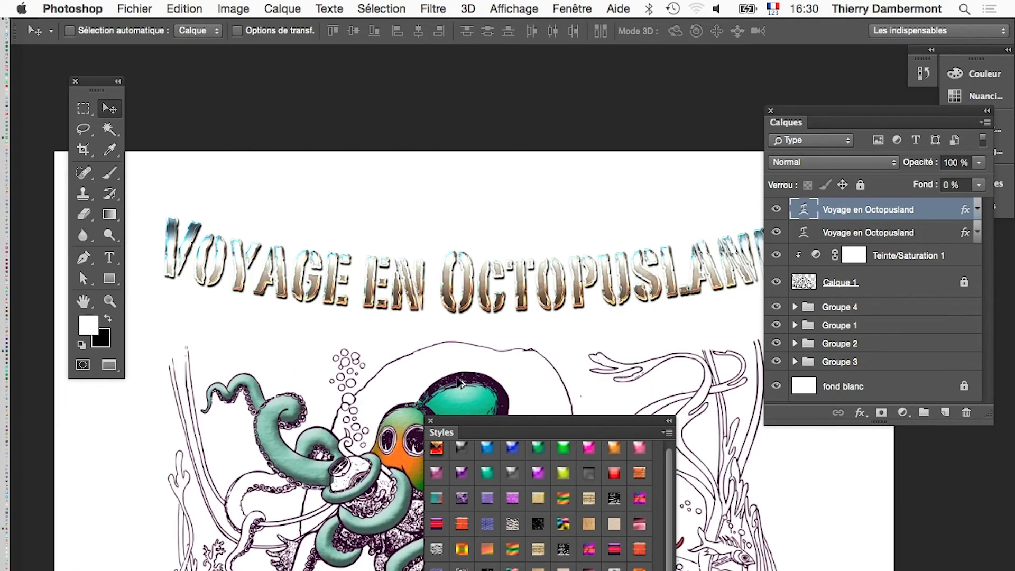
Move the Styles panel off the artwork and examine the title's layered metallic lettering up close and at reduced size
drag(470, 418, 751, 447)
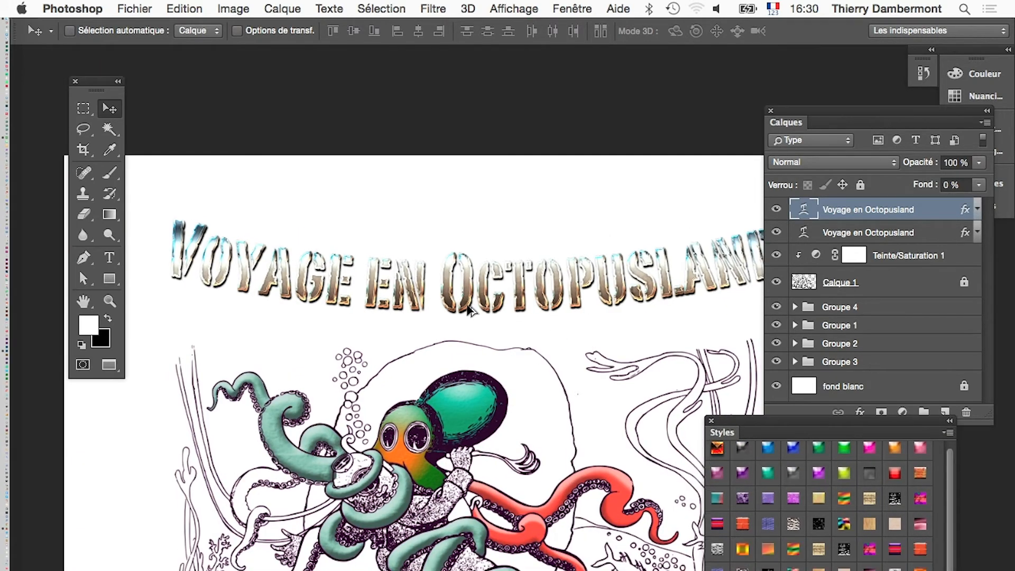
scroll(472, 309, down, 2)
scroll(432, 308, up, 2)
scroll(432, 309, up, 4)
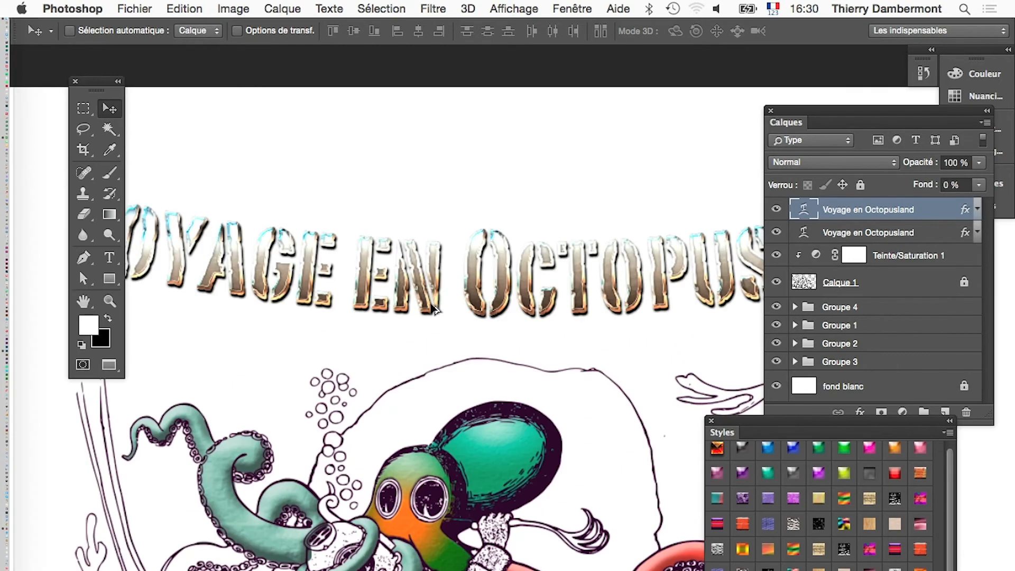
scroll(434, 309, up, 3)
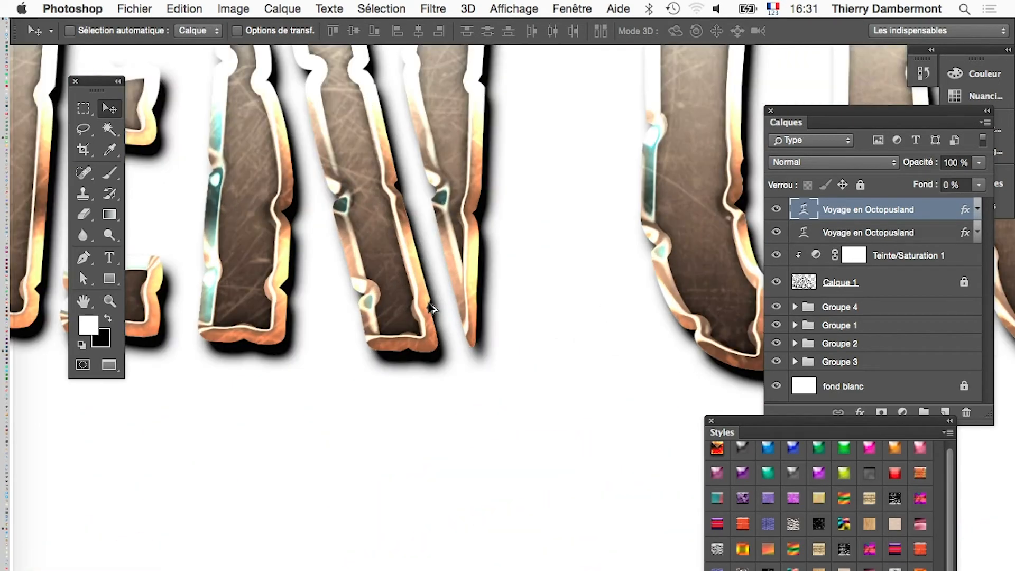
drag(459, 321, 527, 484)
scroll(523, 453, down, 4)
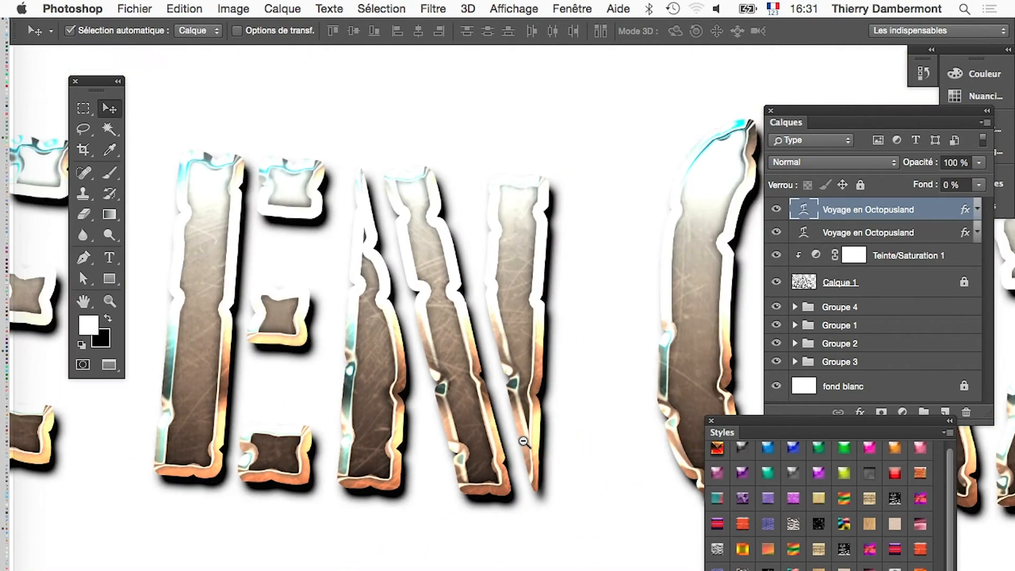
scroll(522, 453, down, 6)
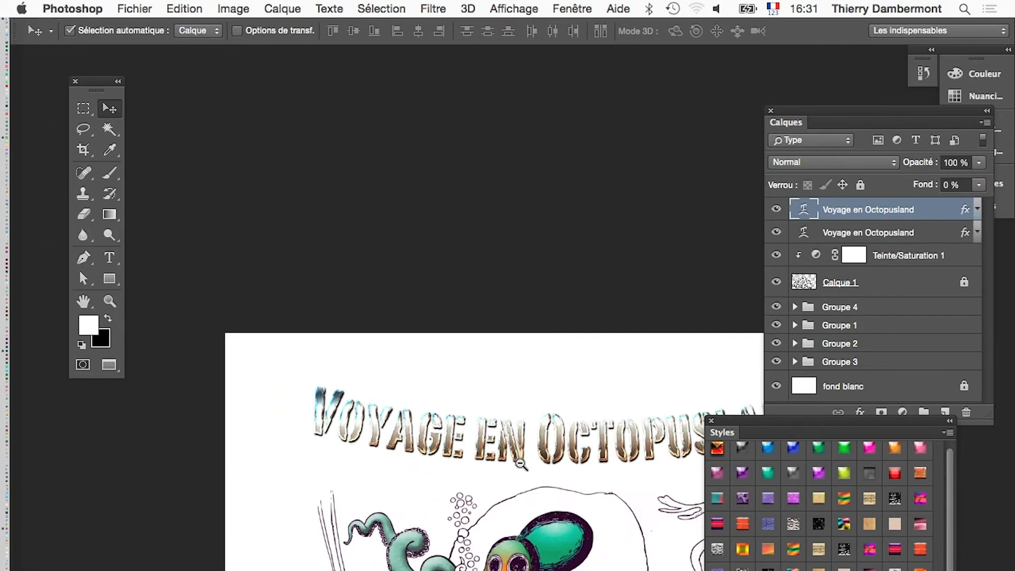
Unlock the fond blanc layer and fill it with a radial orange, green and purple gradient spreading from above the title
click(844, 392)
click(109, 214)
click(394, 217)
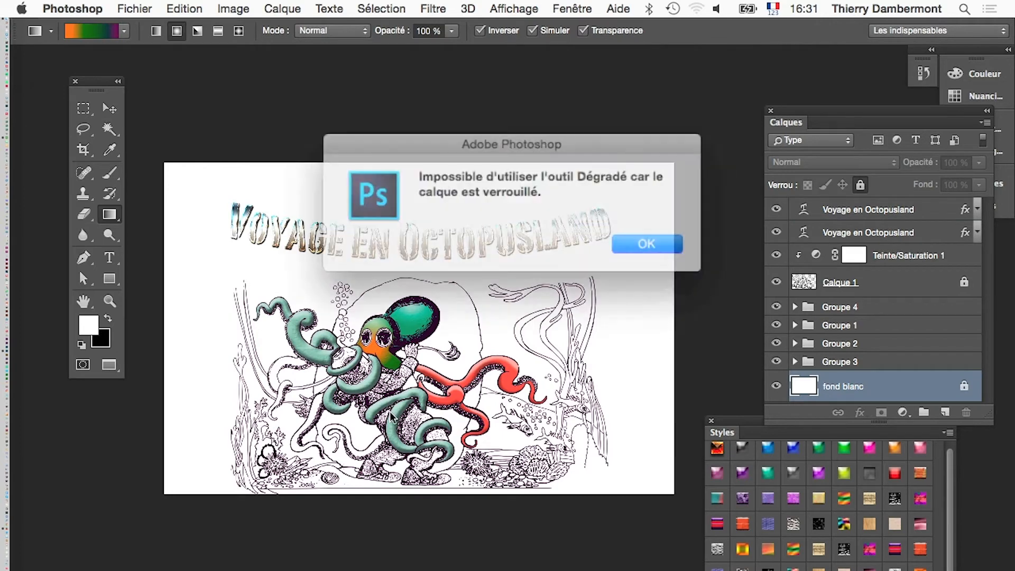
click(645, 239)
click(860, 185)
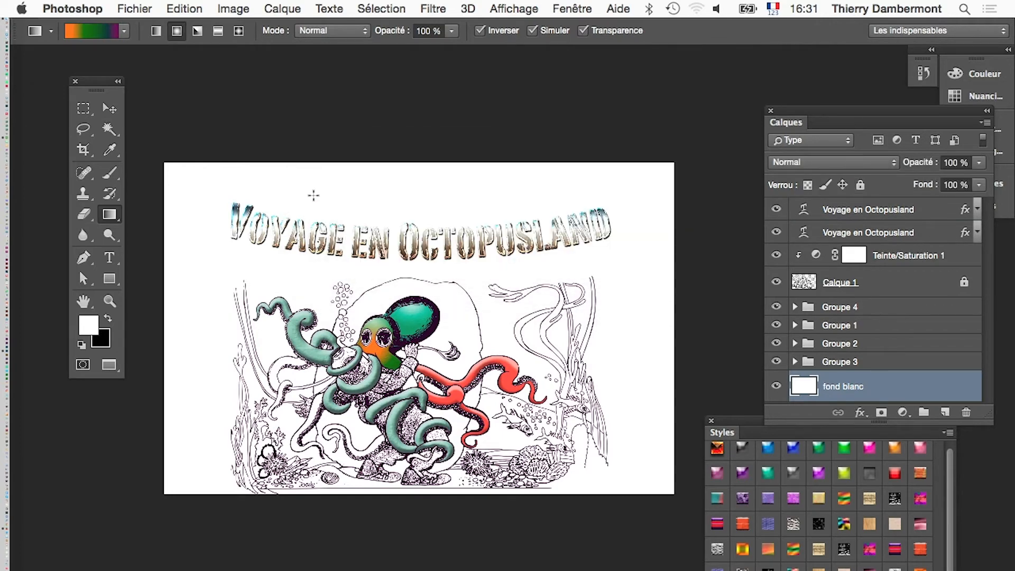
drag(349, 195, 342, 460)
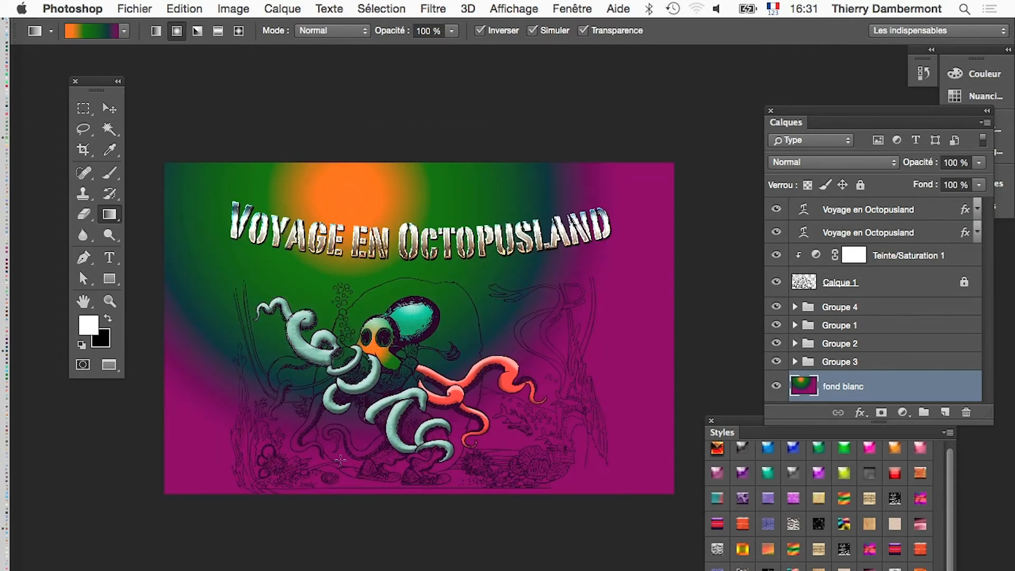
Choose the black and white gradient preset and refill fond blanc radially, white at the title's middle fading to black outward
click(124, 31)
double_click(90, 65)
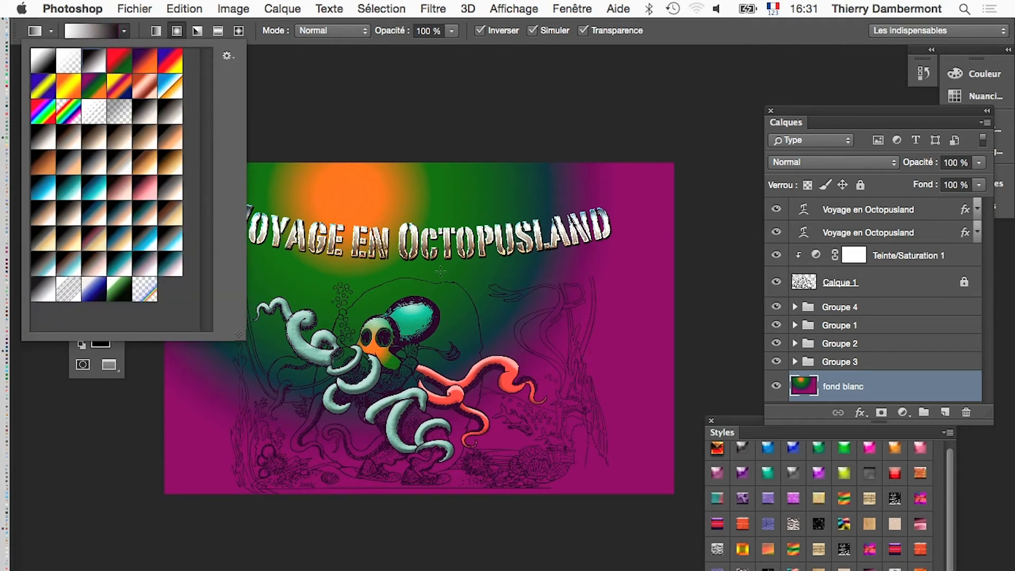
drag(417, 220, 418, 427)
drag(417, 470, 418, 471)
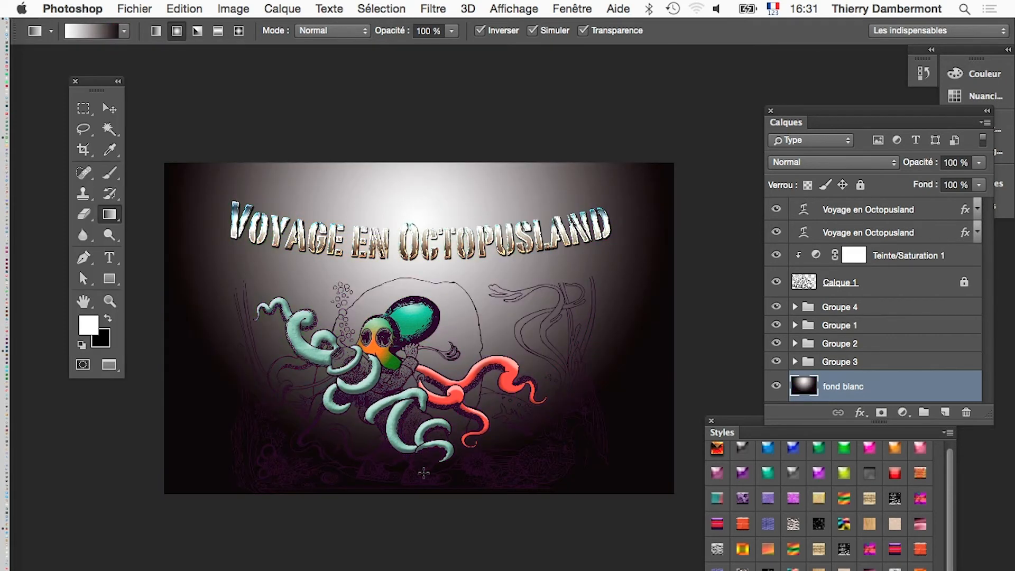
key(super+Tab)
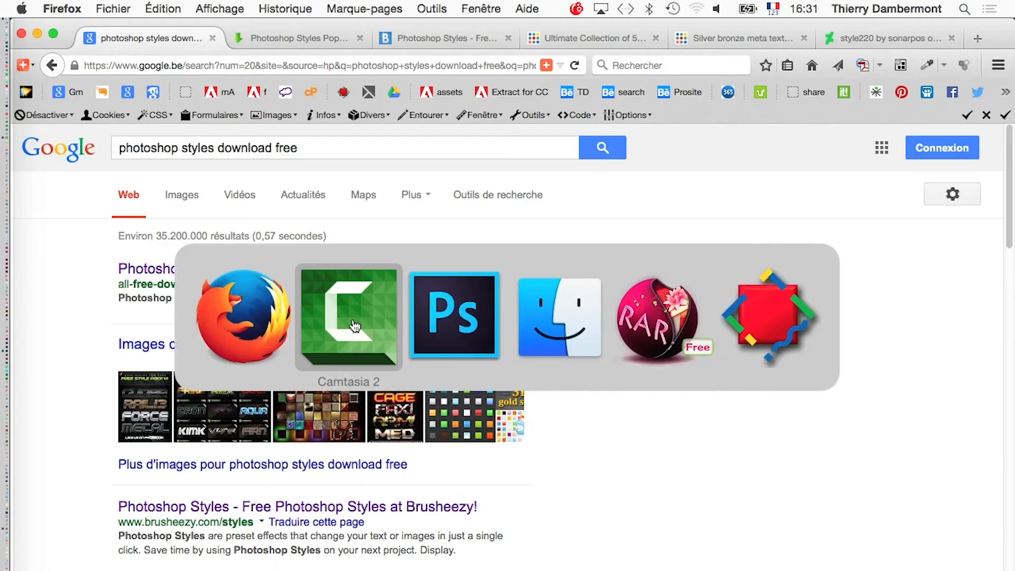
click(452, 339)
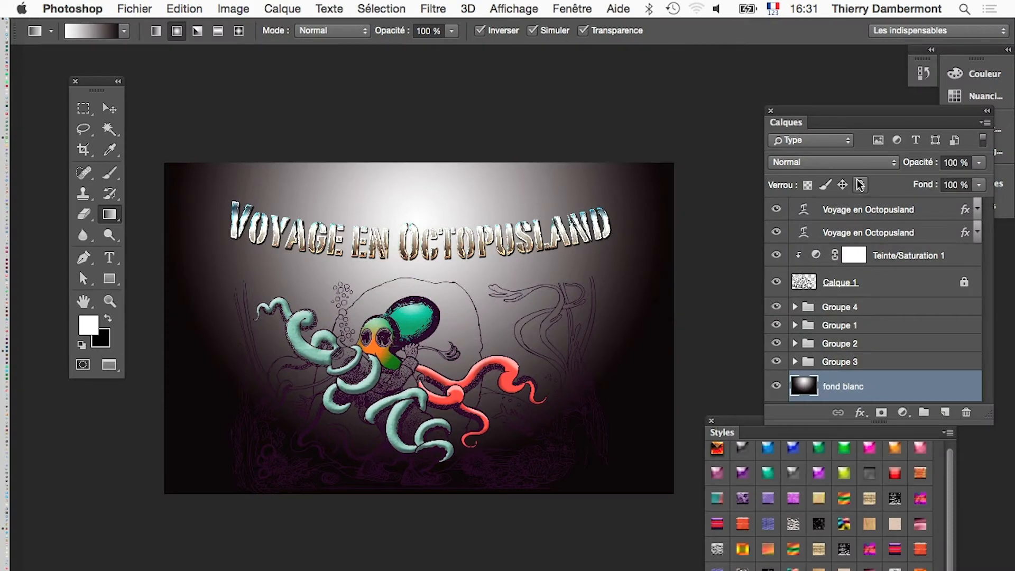
Set the line art's Teinte/Saturation 1 adjustment to saturation 0 and lightness +55
double_click(815, 257)
drag(210, 110, 689, 81)
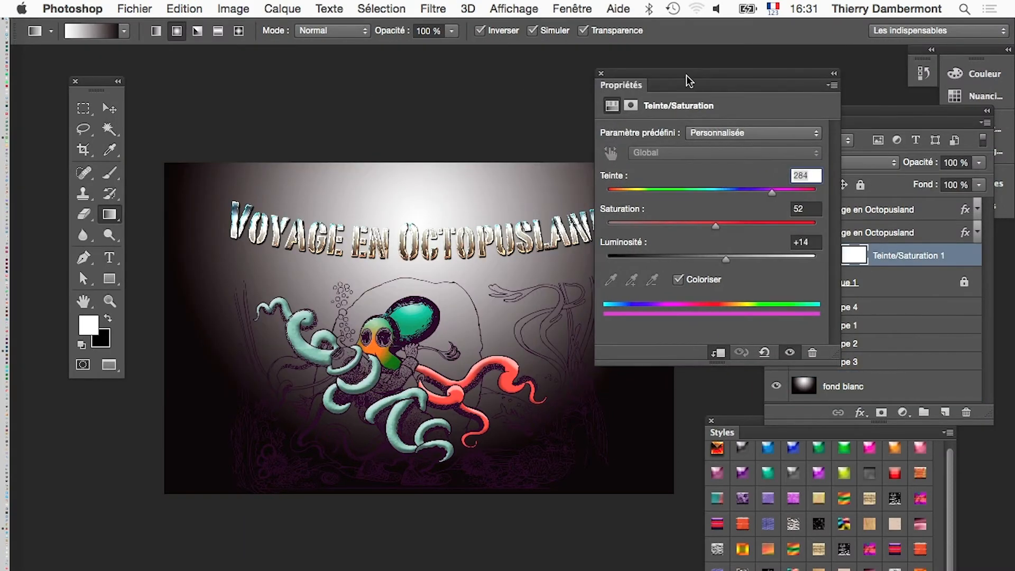
click(746, 257)
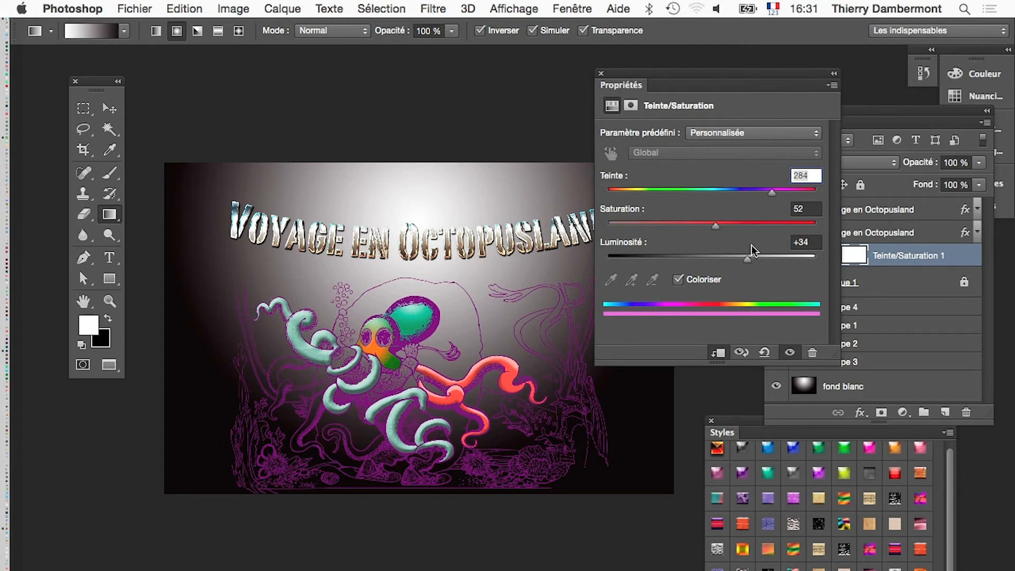
drag(716, 226, 606, 225)
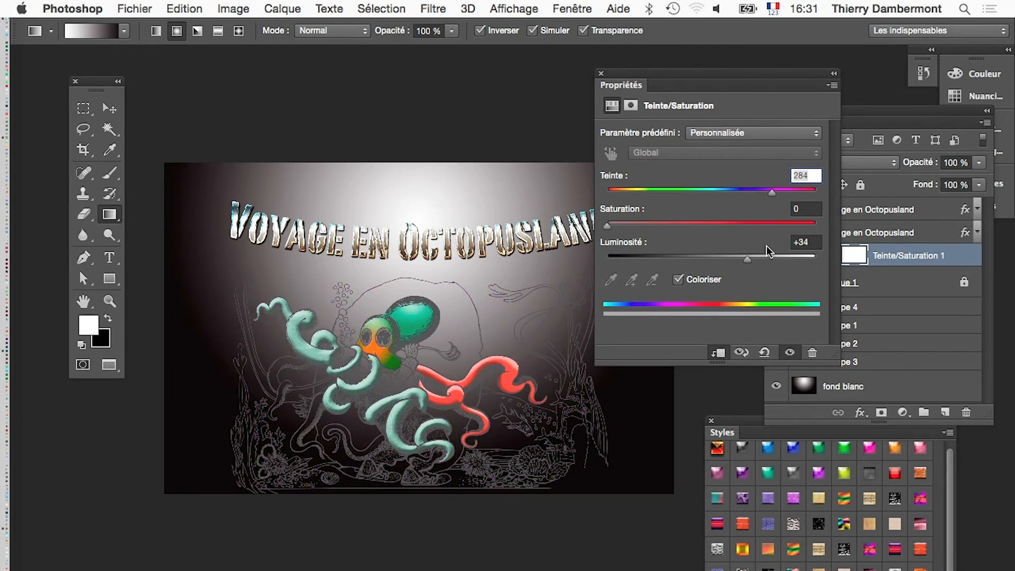
click(770, 258)
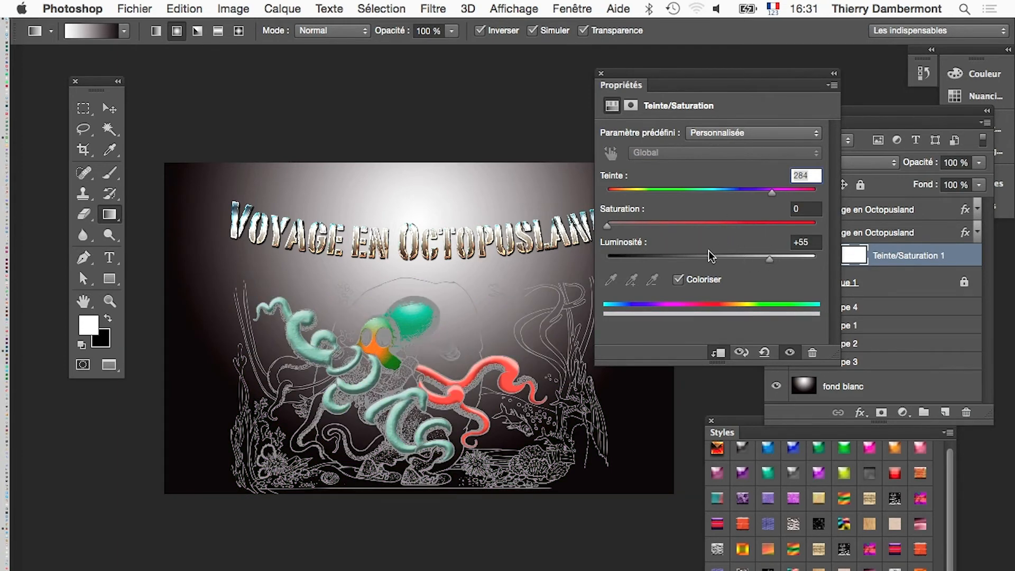
Set the Teinte/Saturation 1 adjustment's lightness to -31 and close its properties
click(680, 259)
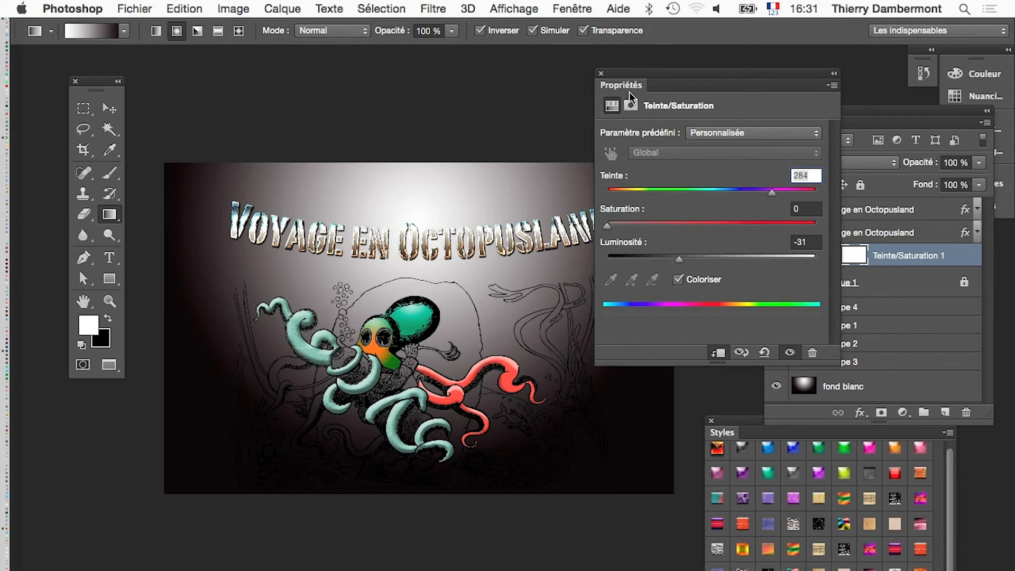
click(601, 75)
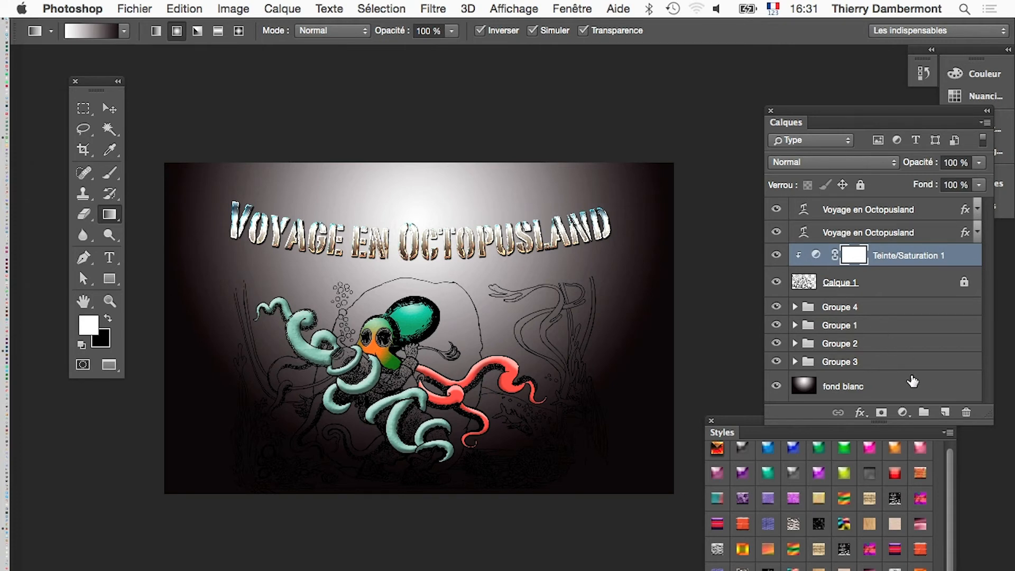
Add a new empty layer directly above fond blanc and choose the white-to-transparent gradient preset
drag(981, 419, 991, 496)
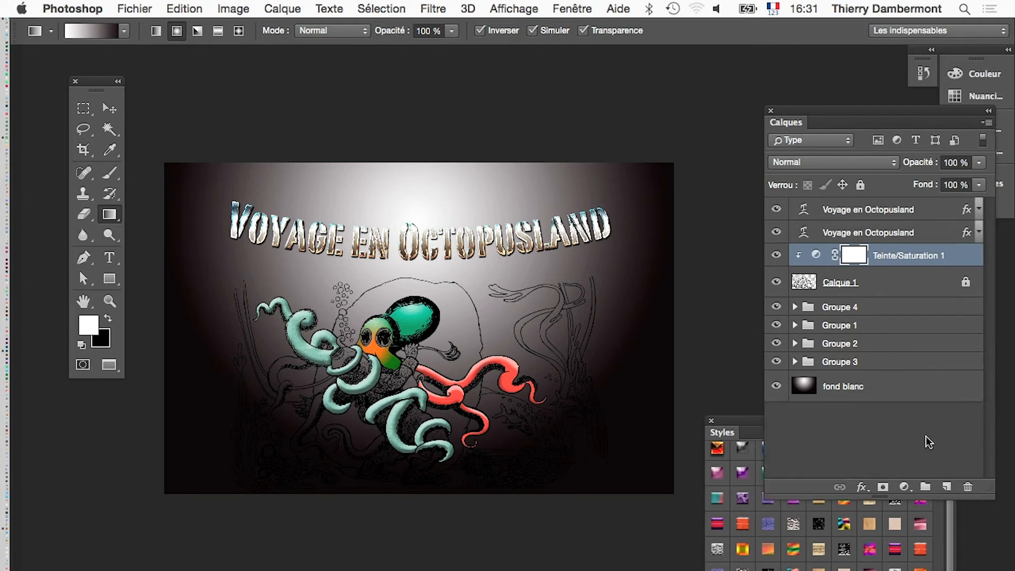
click(887, 394)
click(946, 488)
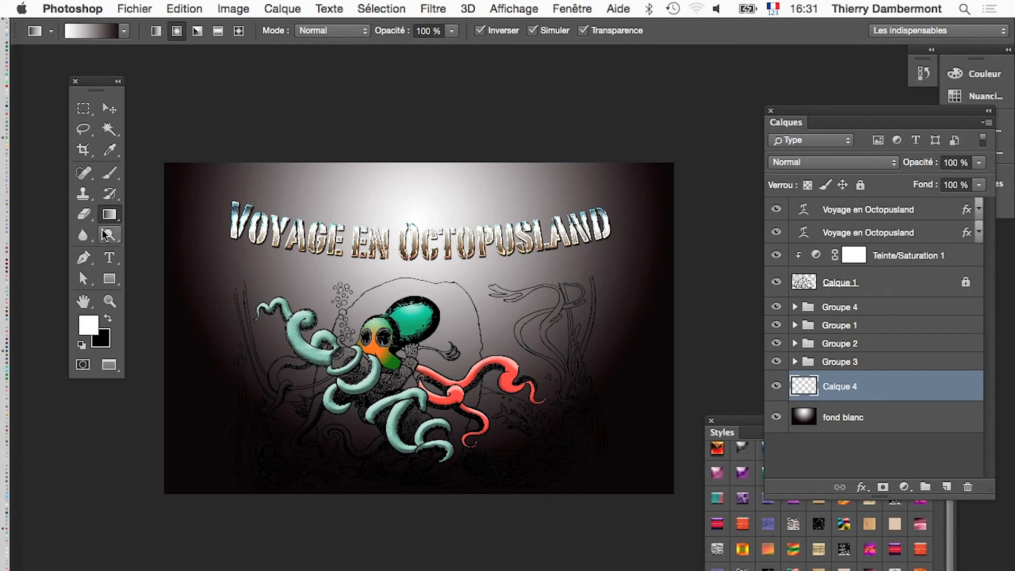
click(124, 31)
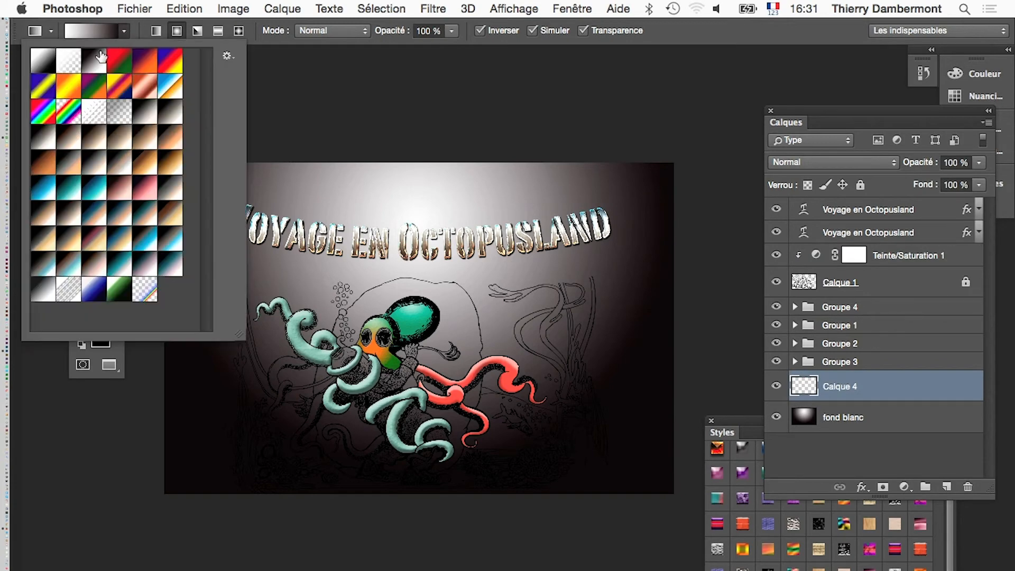
click(74, 64)
Fill the new layer with a vertical linear gradient, white fading out at the image's lower edge, and set its opacity to 39 %
drag(514, 504, 474, 242)
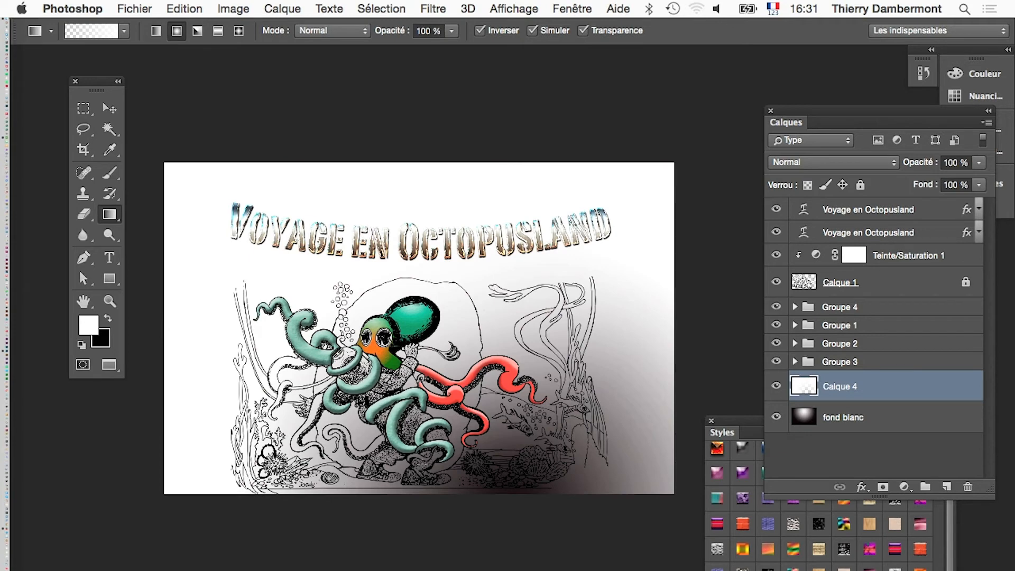
key(super+z)
click(156, 31)
drag(382, 511, 382, 405)
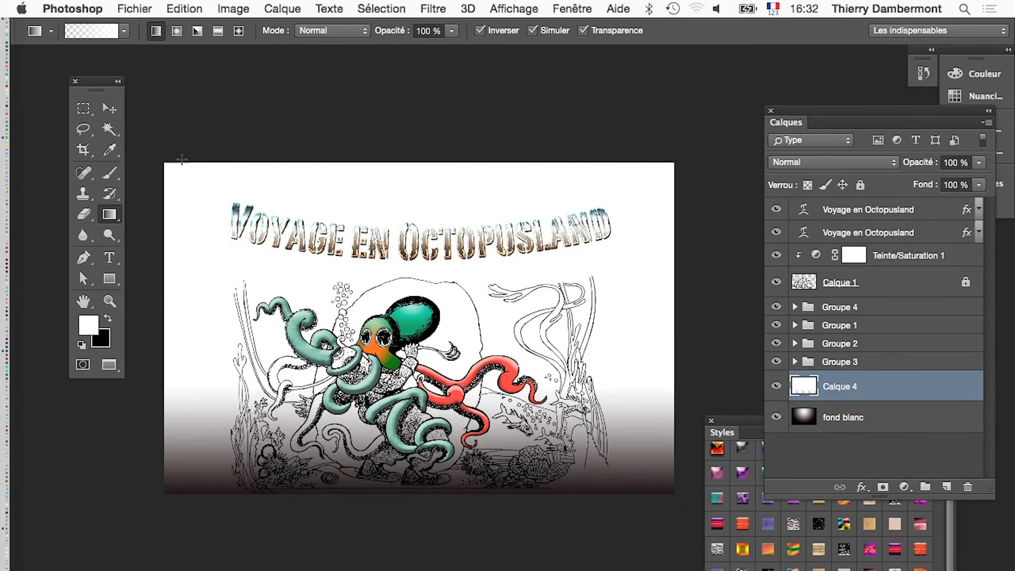
click(979, 162)
drag(981, 178, 930, 176)
Hide the panels and examine the metallic title and the octopus artwork against the lightened background up close
super+click(451, 346)
super+click(451, 346)
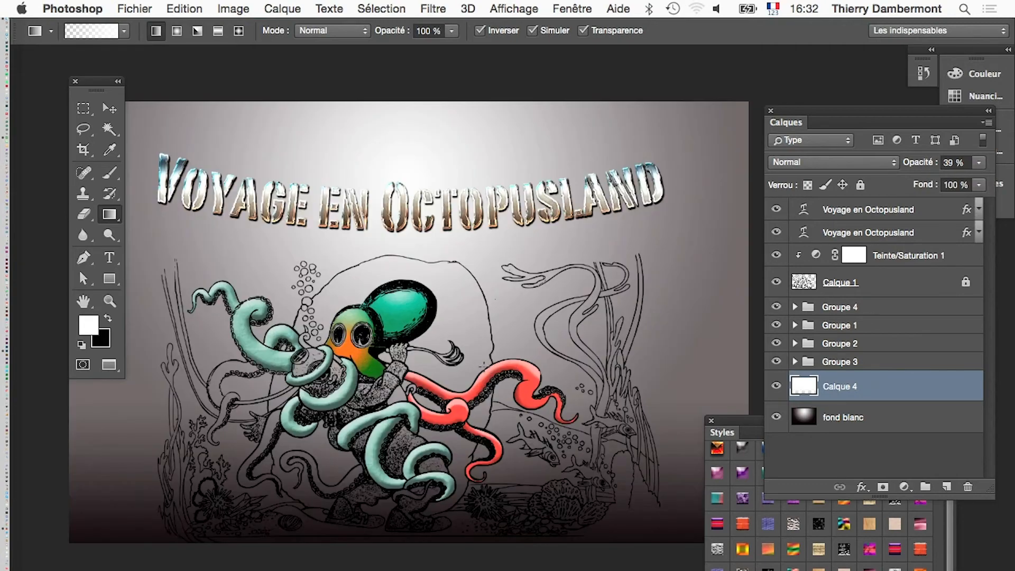
key(Tab)
super+click(522, 329)
scroll(608, 344, right, 2)
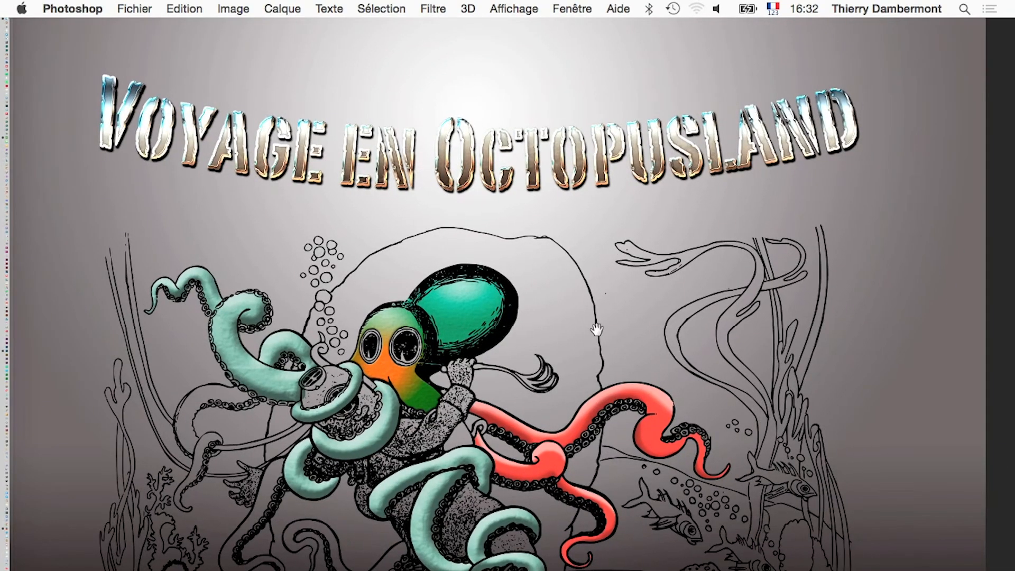
super+click(508, 231)
drag(466, 240, 496, 275)
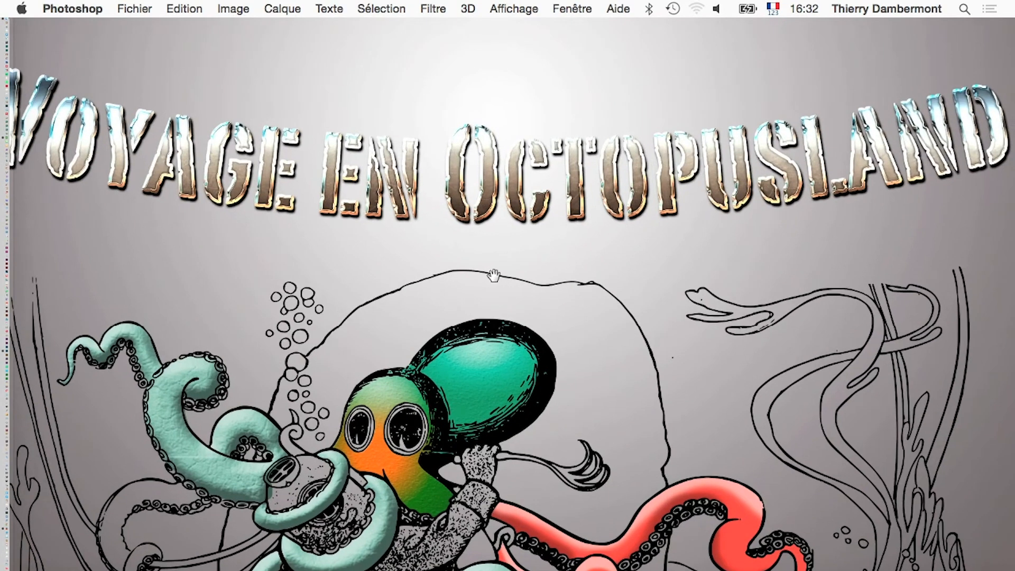
alt+click(496, 276)
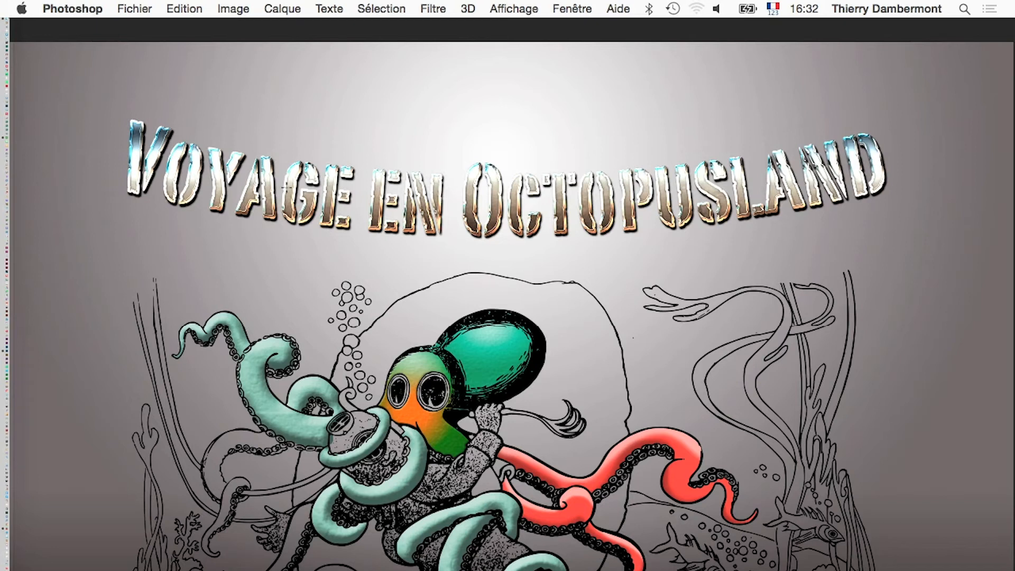
Save the artwork as the Photoshop PDF diver-octopus-07.pdf in initiation PS jour 4, keeping layers and the Qualité supérieure preset
click(130, 7)
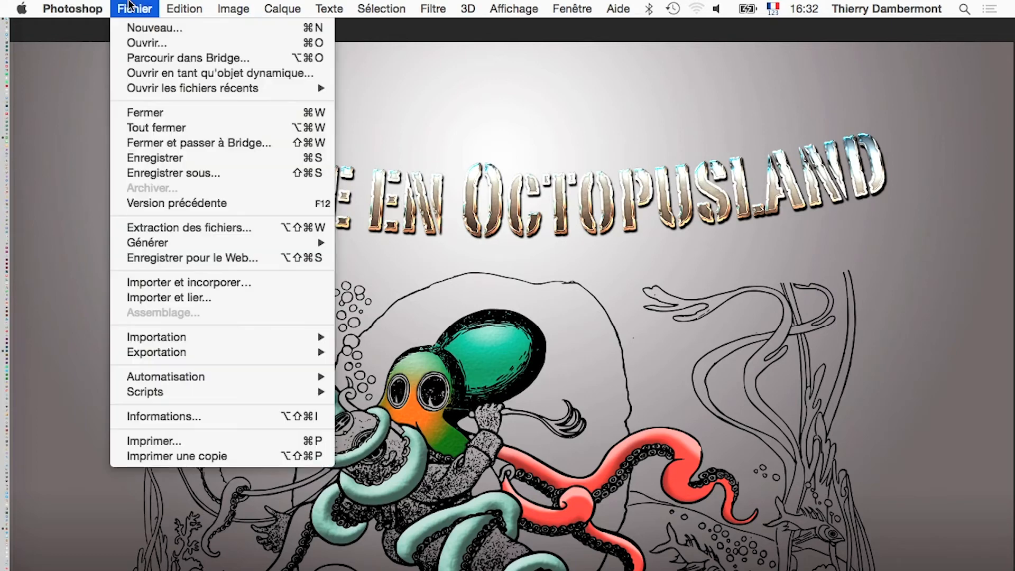
click(180, 175)
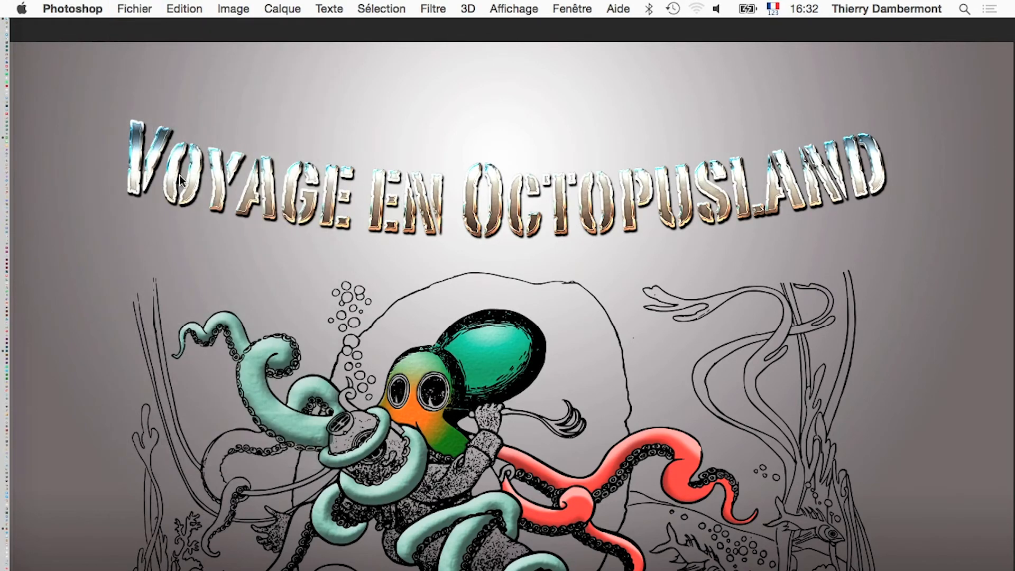
click(481, 465)
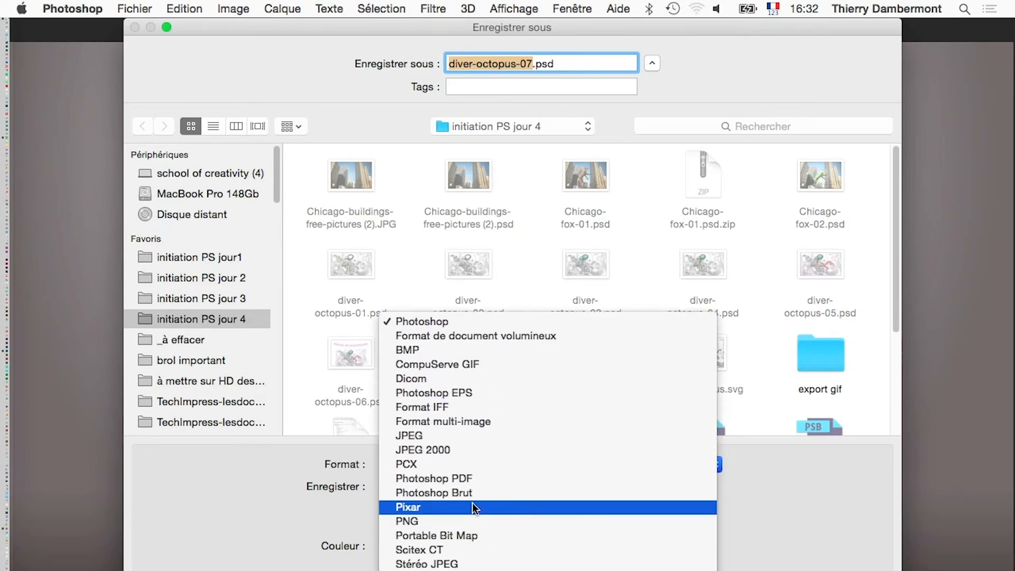
click(482, 492)
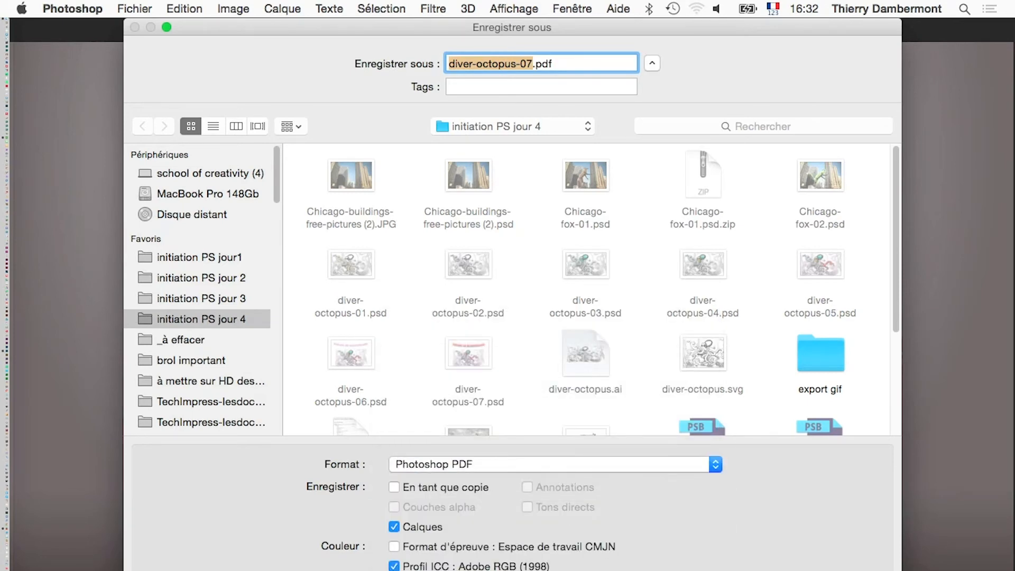
key(Return)
click(637, 278)
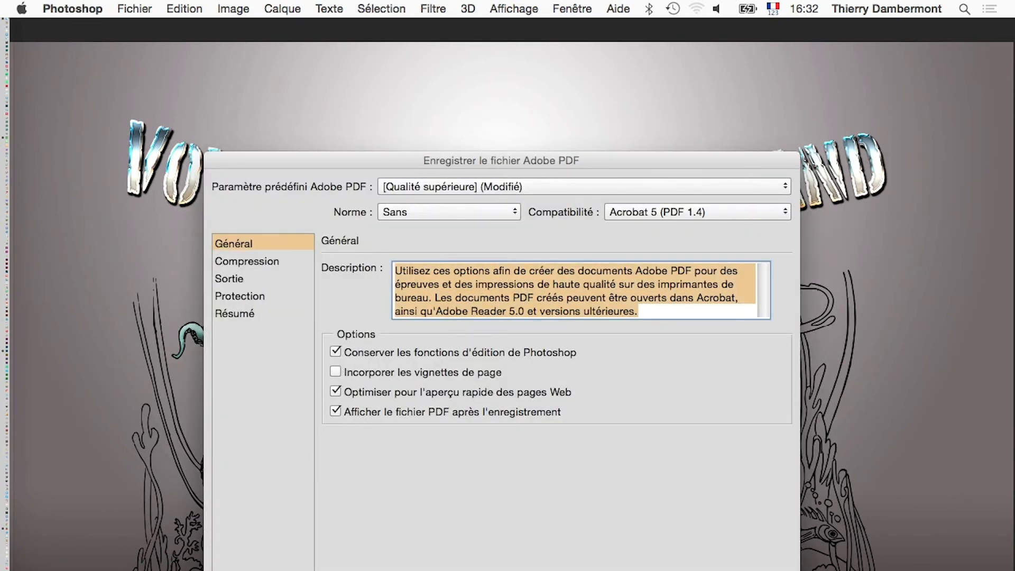
key(Return)
click(627, 318)
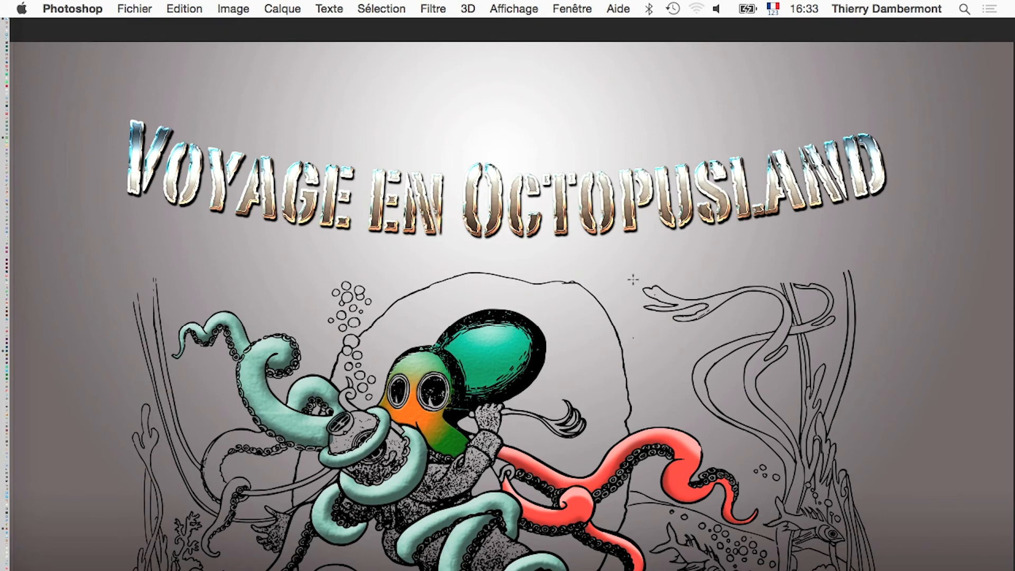
Leave the full-screen view, move the document window aside and close diver-octopus-07.pdf
key(super+Tab)
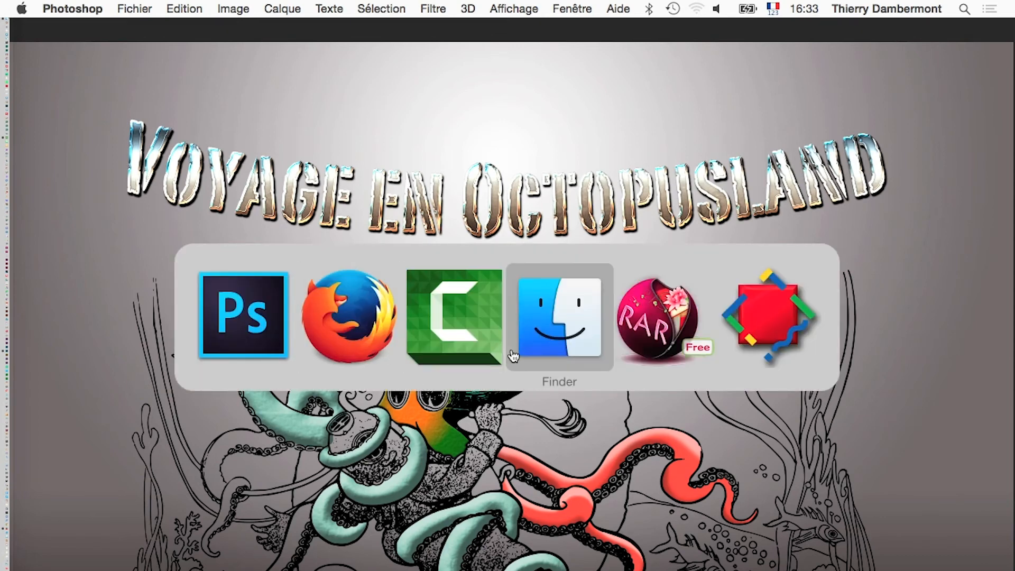
click(267, 338)
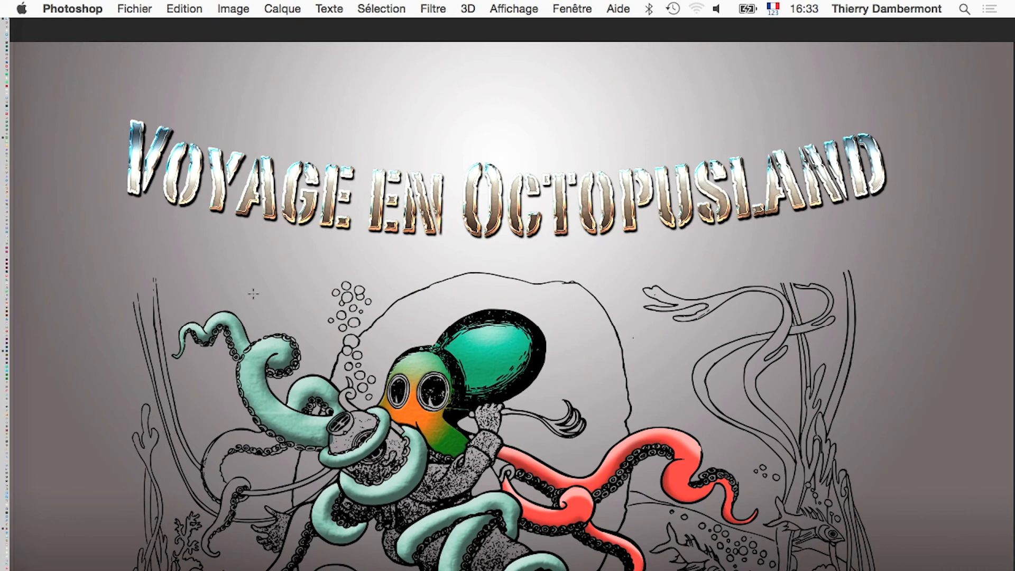
key(super+Tab)
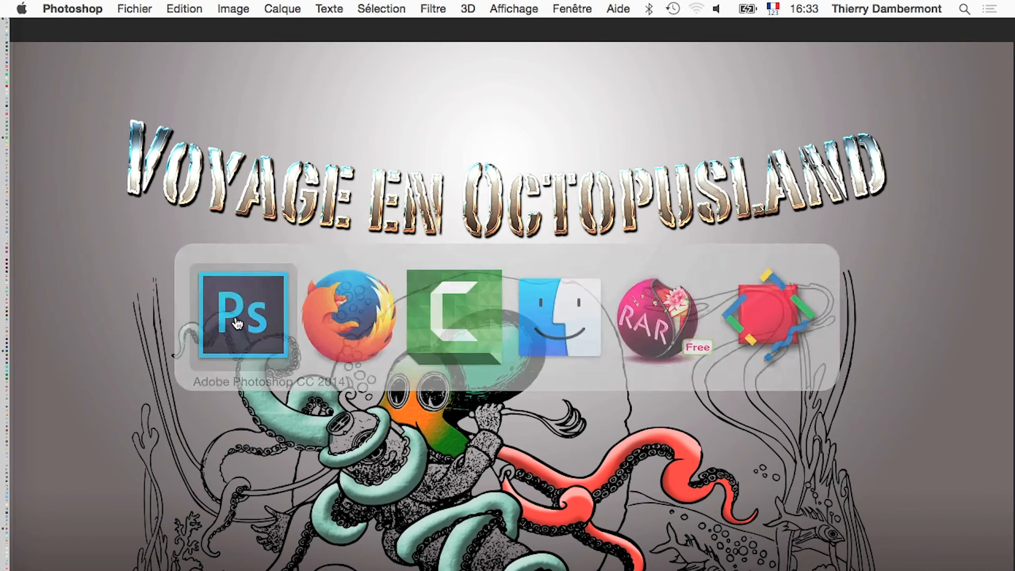
click(222, 320)
key(f)
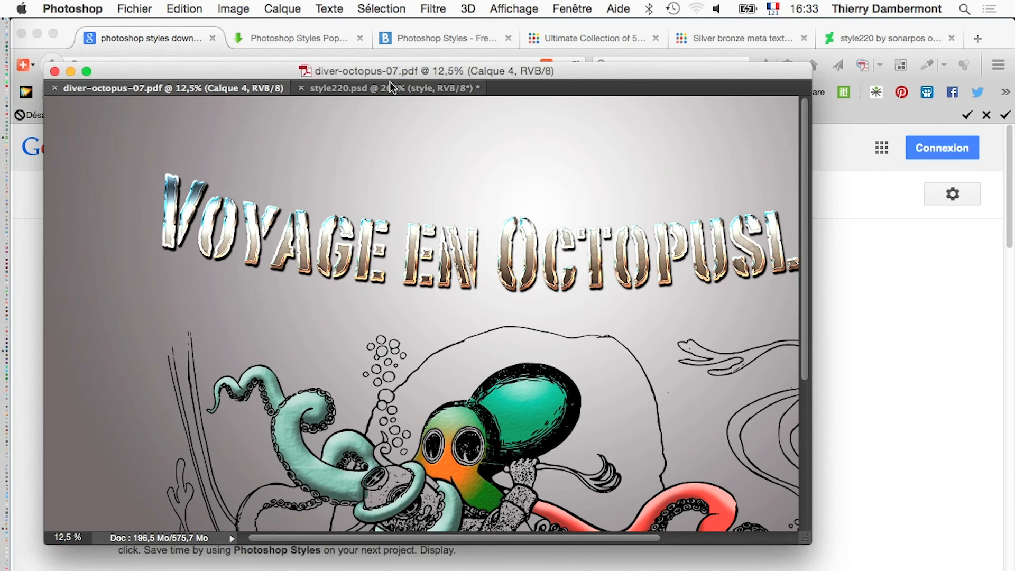
drag(375, 74, 497, 123)
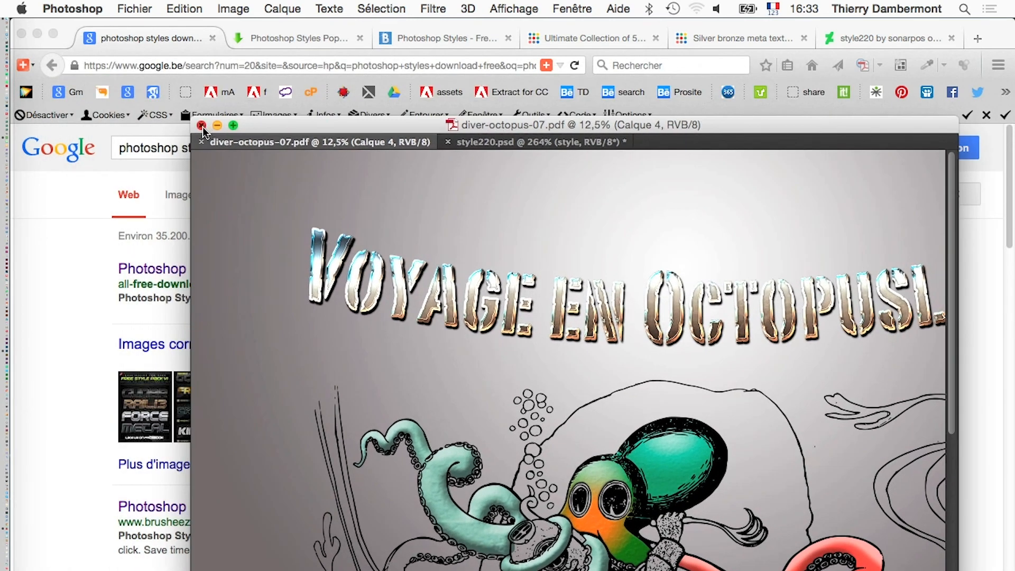
key(super+q)
click(563, 243)
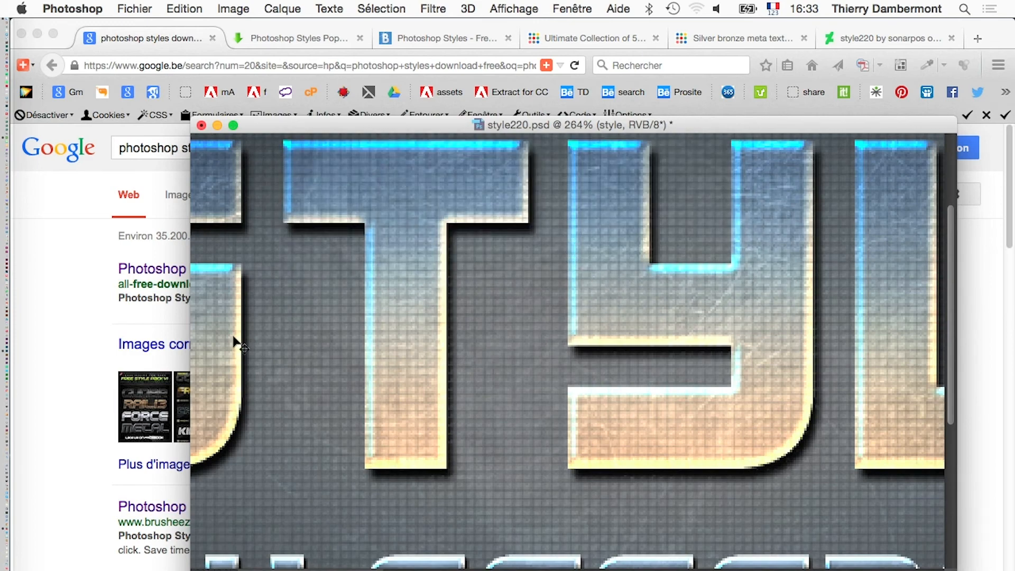
Switch to Finder, sort the initiation PS jour 4 folder by modification date and open diver-octopus-07.pdf in Acrobat
key(super+Tab)
super+click(560, 327)
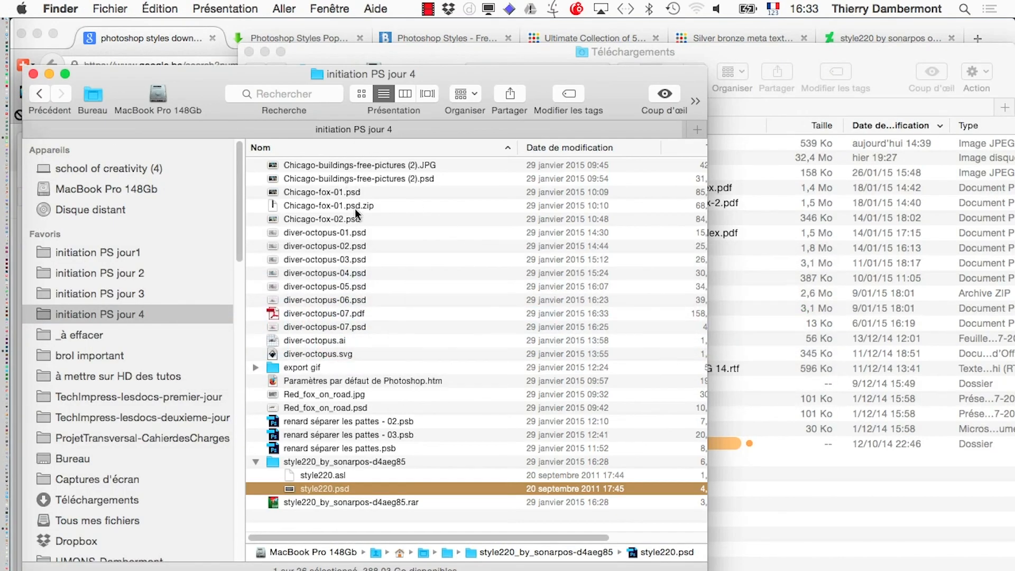
click(555, 150)
double_click(294, 165)
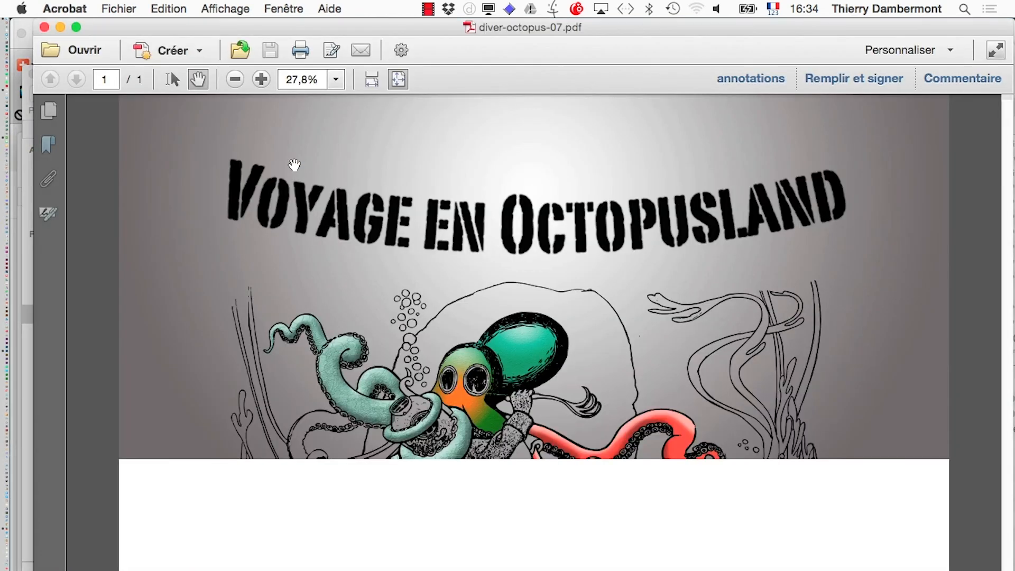
Enlarge the PDF to 125 % and examine the first letters of the title
click(261, 79)
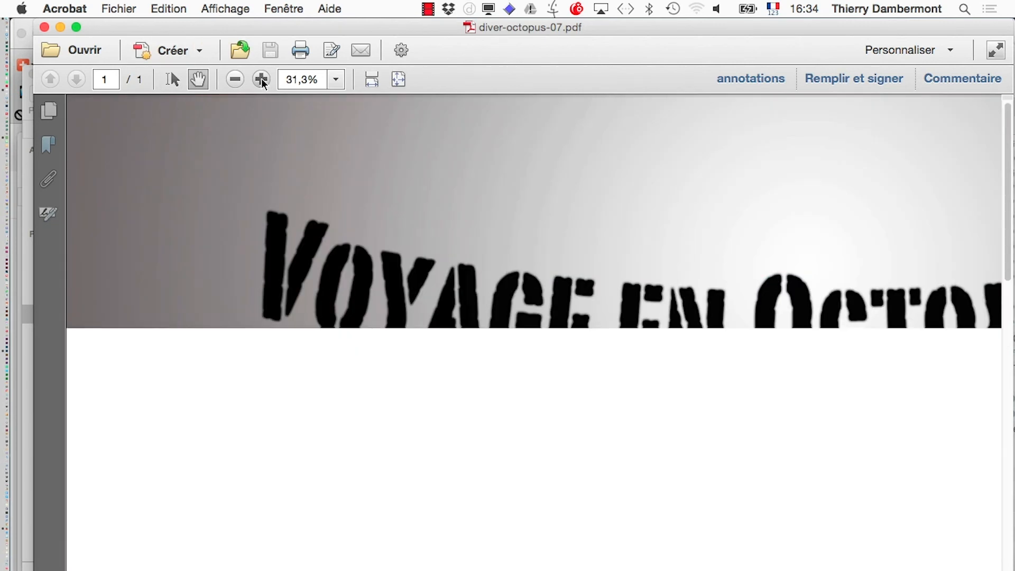
click(261, 79)
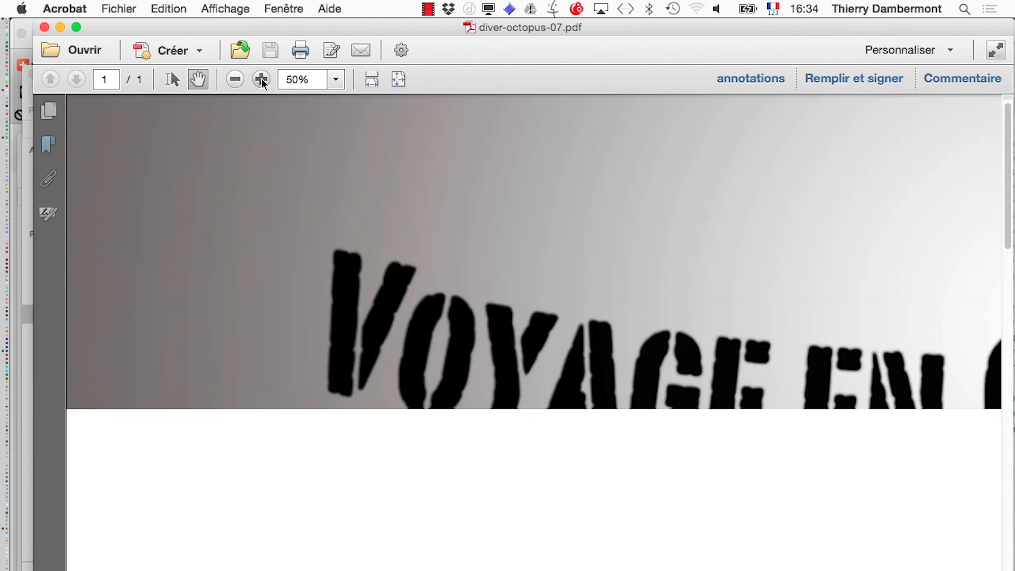
click(261, 80)
click(261, 79)
click(261, 79)
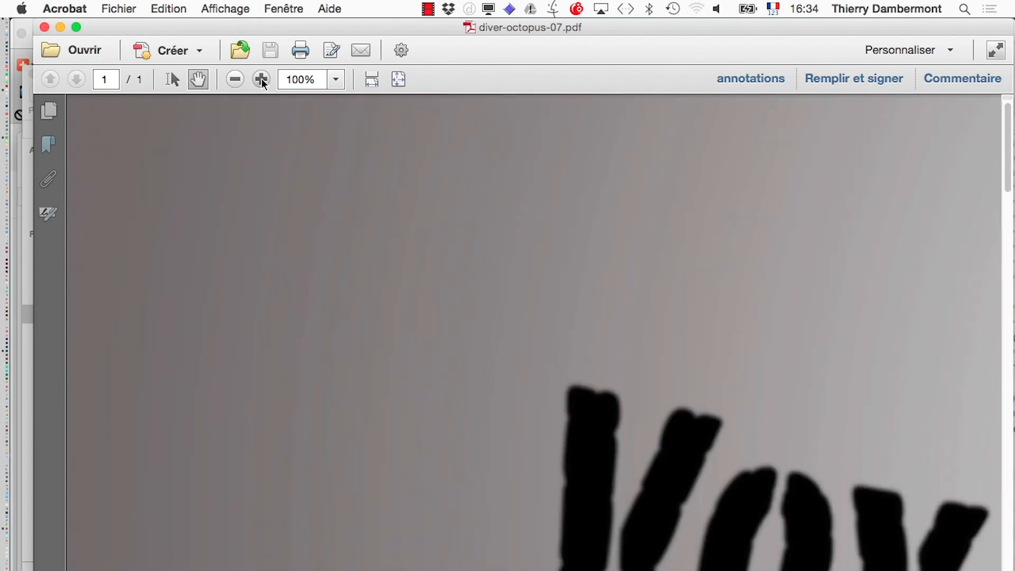
click(262, 79)
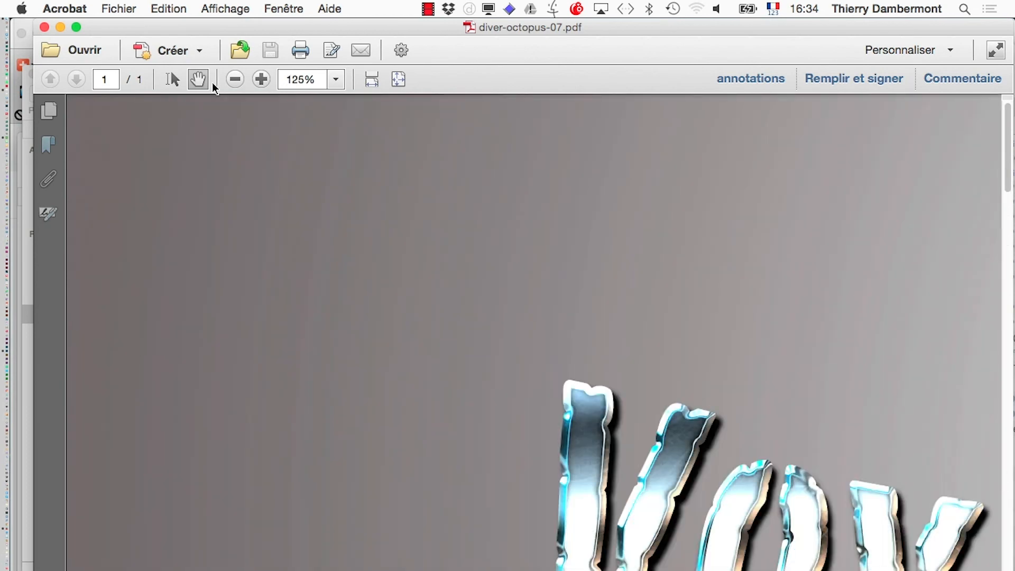
drag(517, 401, 235, 213)
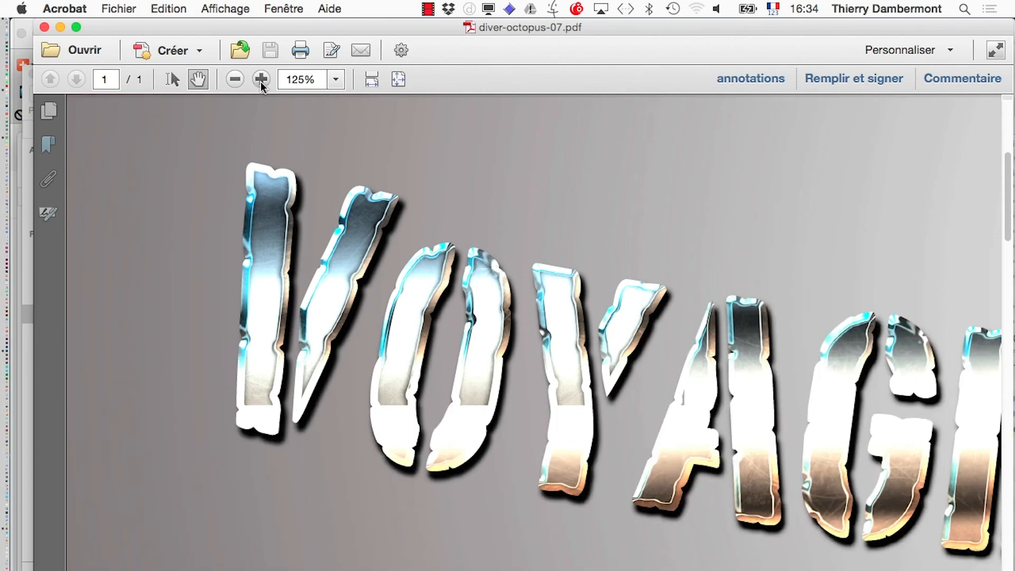
Enlarge the PDF to 300 % and examine the edges, texture and shadows of the title's metallic letters
click(261, 79)
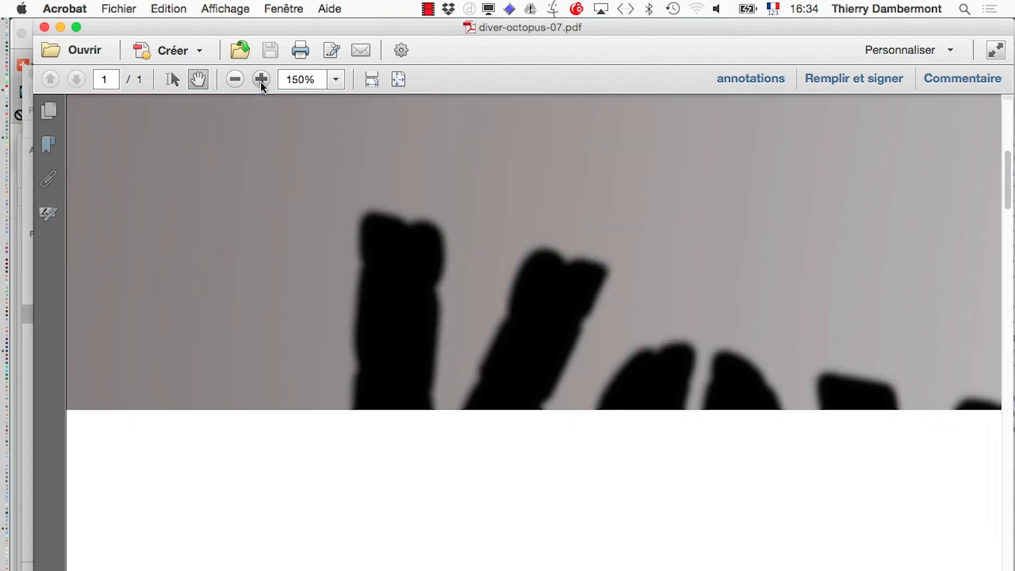
click(261, 80)
click(262, 80)
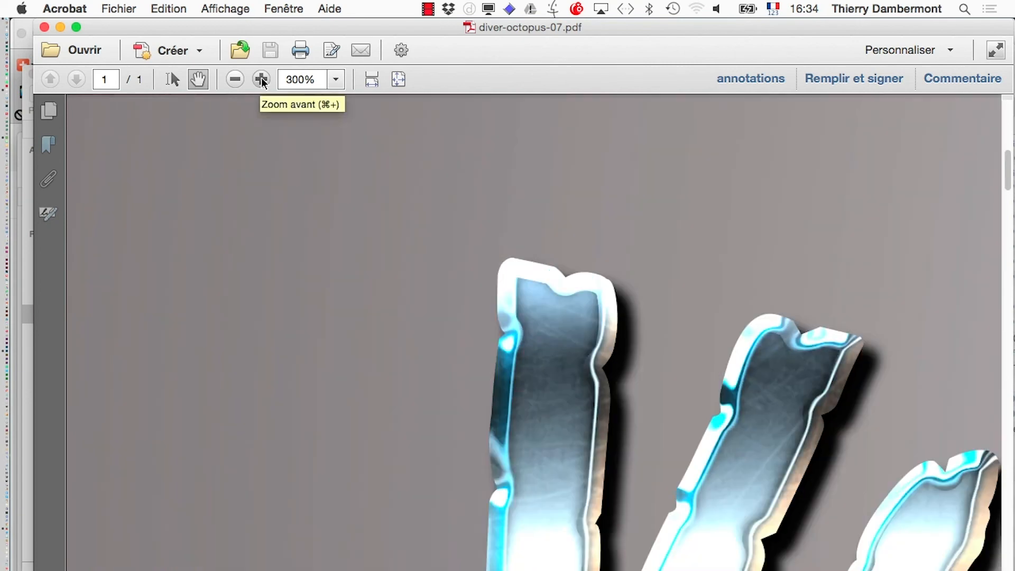
scroll(374, 317, right, 10)
scroll(374, 317, down, 5)
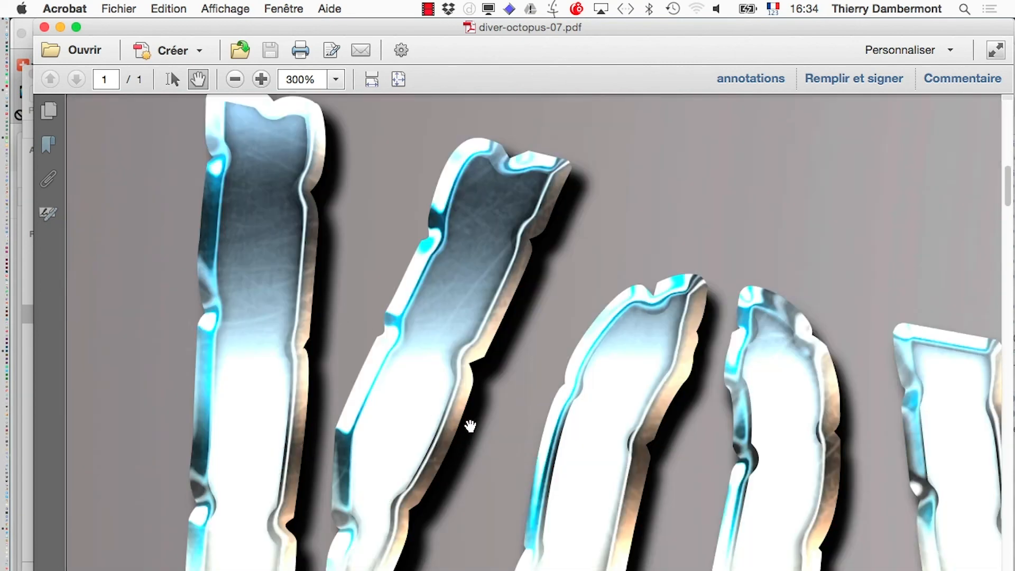
scroll(455, 417, right, 15)
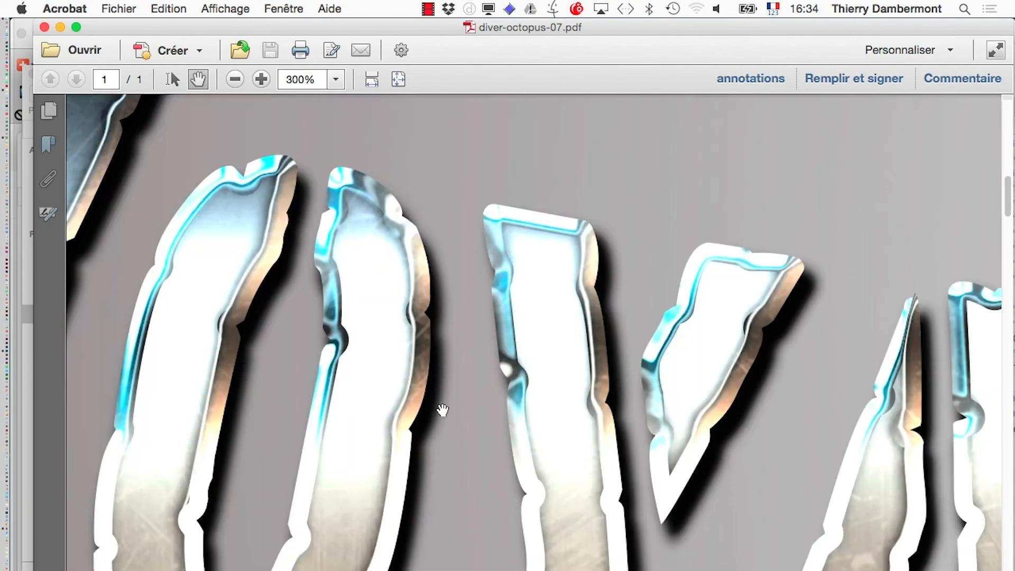
scroll(551, 167, down, 5)
scroll(551, 167, right, 3)
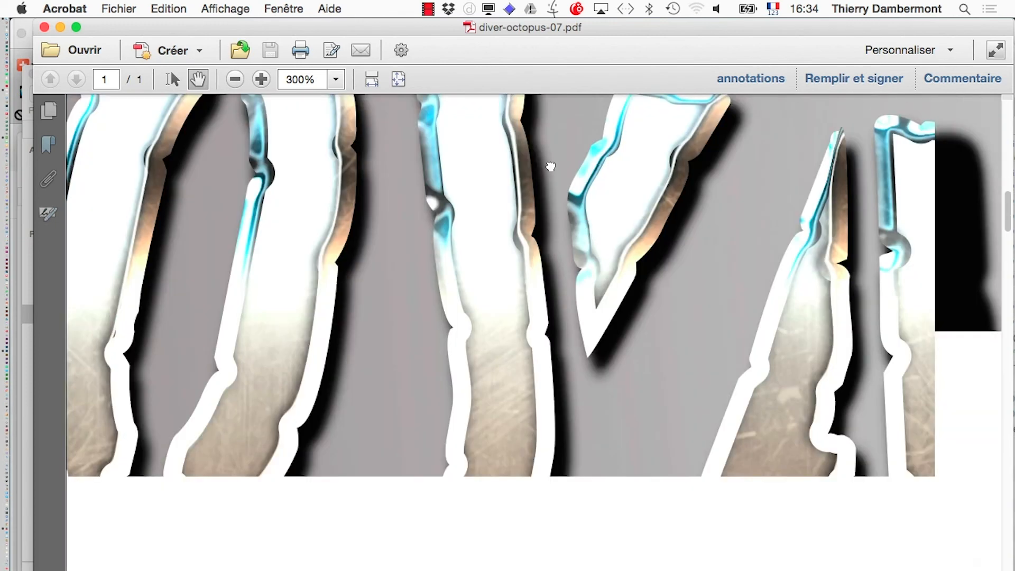
Examine the background gradient below the title, the white panel frames and the upper green tentacle at 300 %
scroll(551, 167, down, 10)
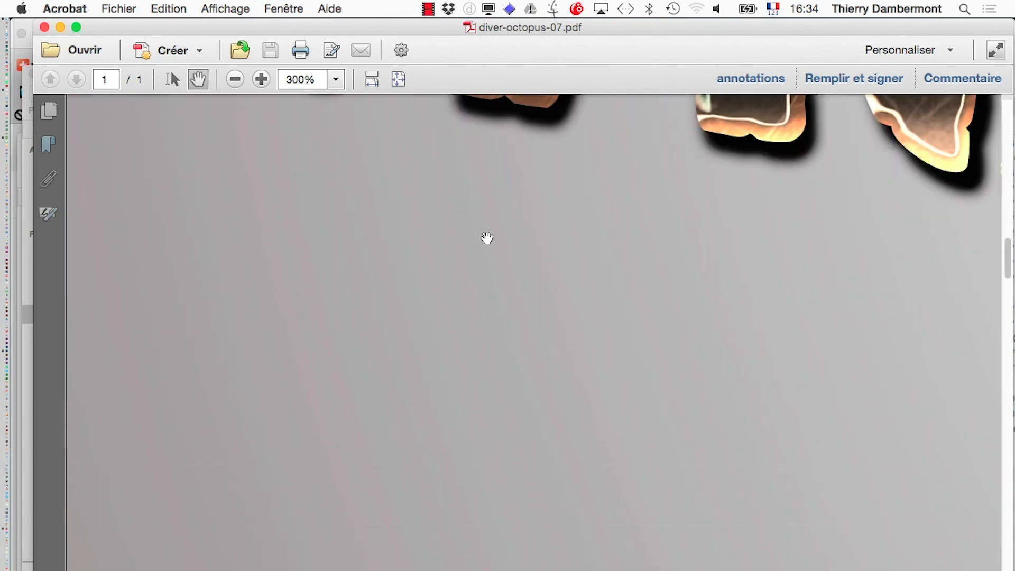
scroll(654, 503, down, 10)
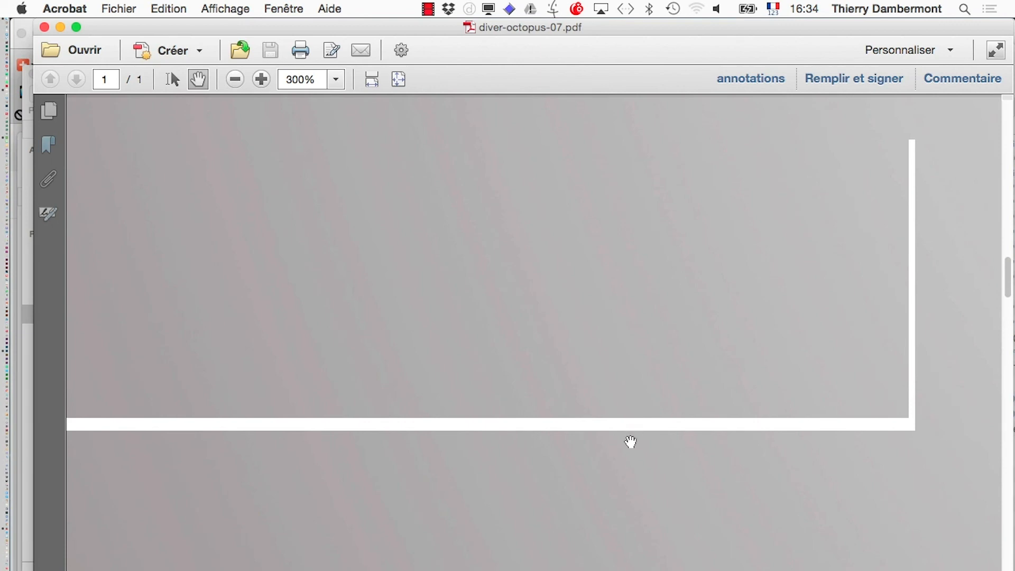
drag(621, 428, 529, 208)
drag(478, 537, 610, 294)
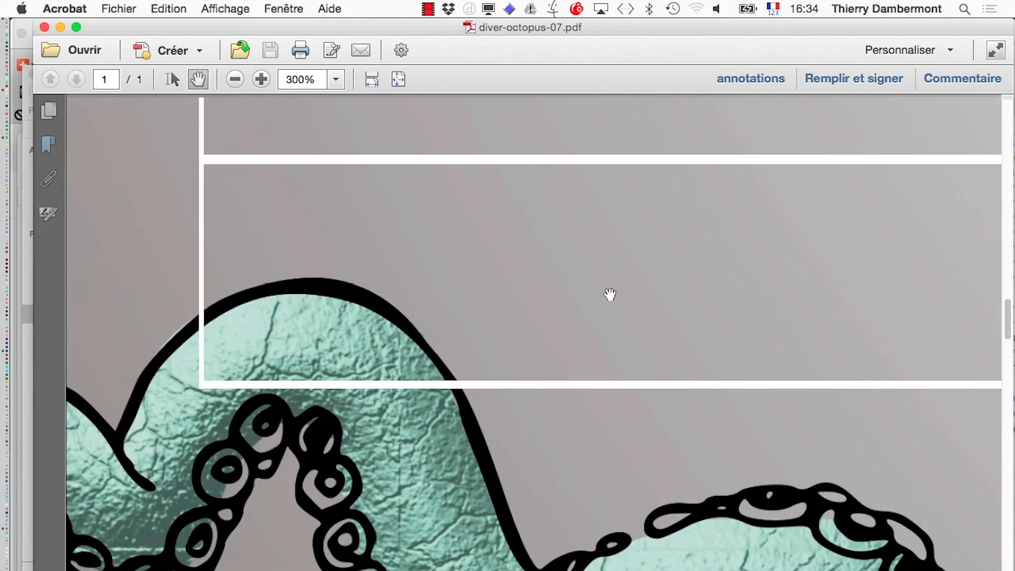
drag(431, 460, 595, 328)
drag(238, 210, 368, 148)
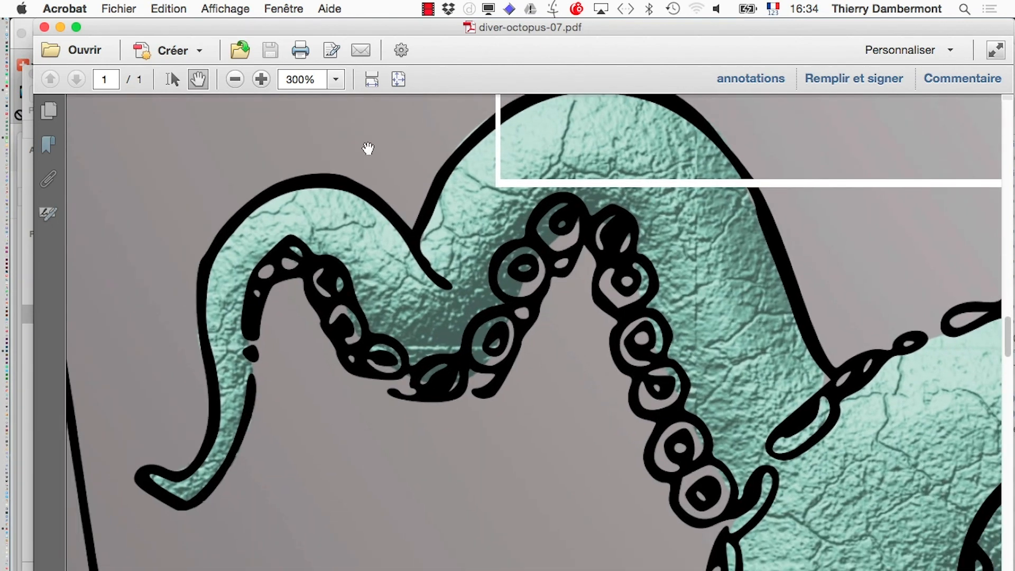
Enlarge the PDF to 800 % and examine the green tentacle's black outline, suckers and cracked skin texture
click(260, 82)
click(260, 82)
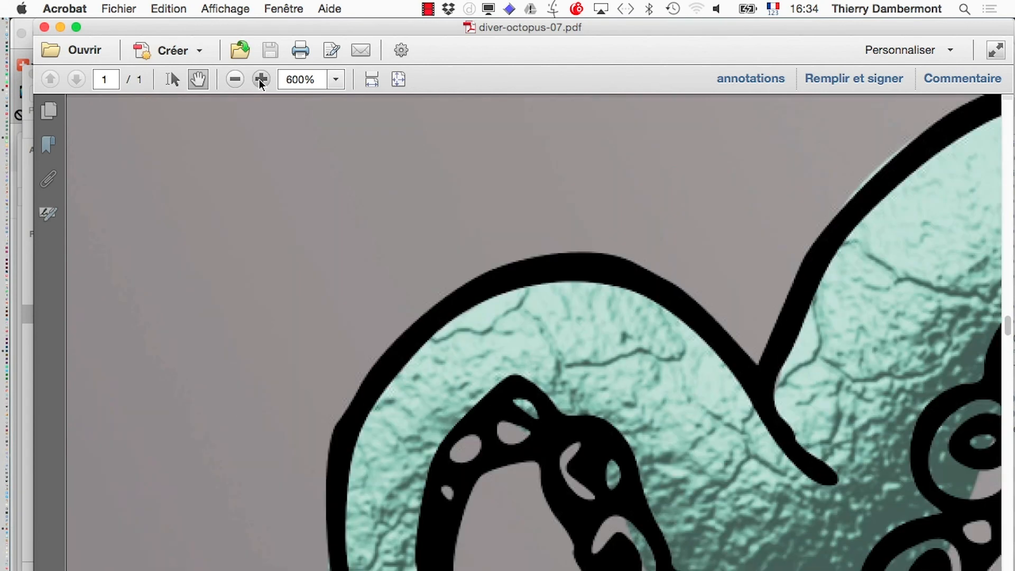
click(260, 82)
scroll(550, 379, down, 5)
scroll(550, 379, right, 5)
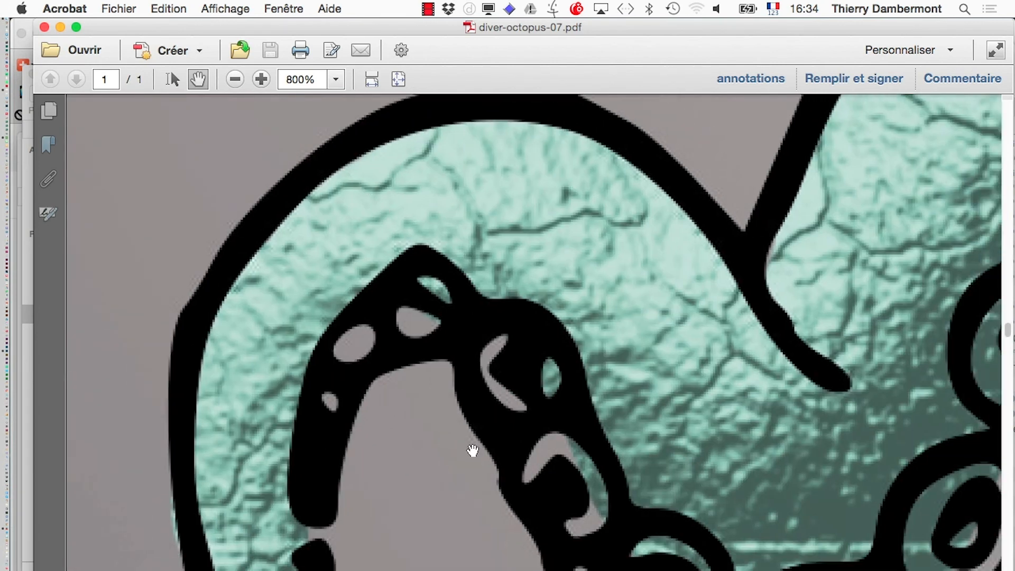
Reduce the PDF to 50 % to review the octopus and diver, and enlarge it to 100 % to examine the textured tentacles and head
click(234, 79)
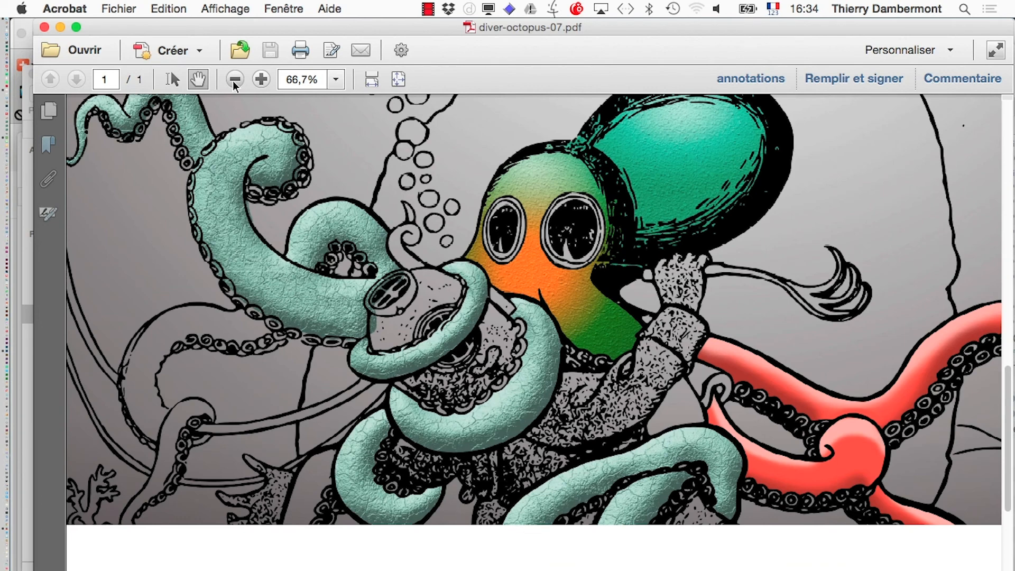
click(235, 80)
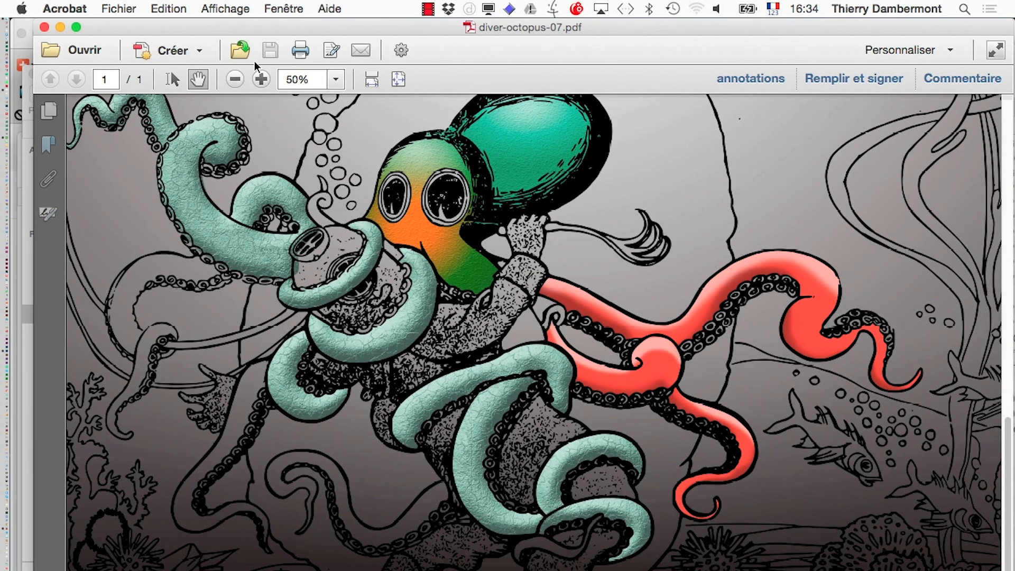
click(260, 80)
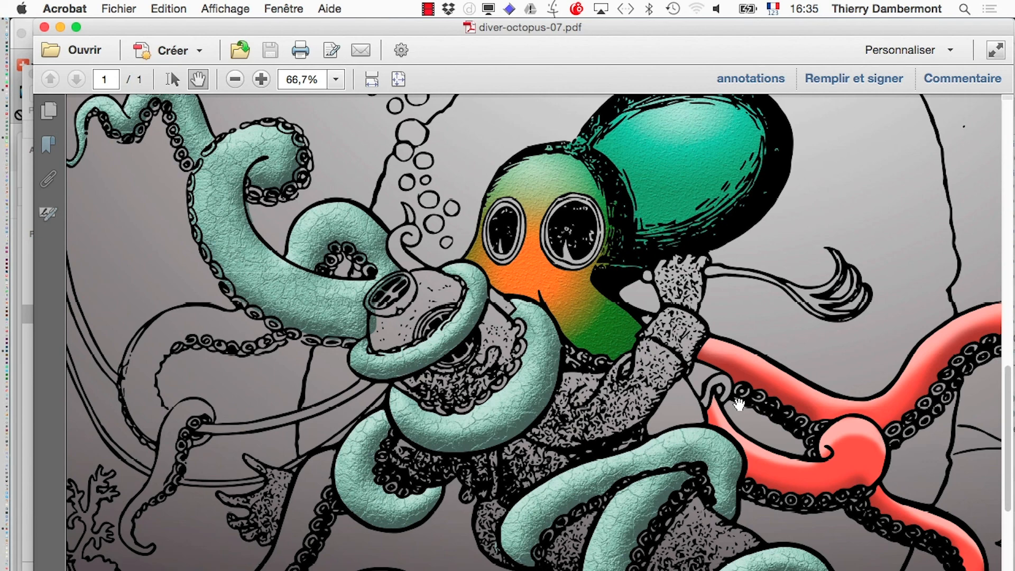
click(259, 80)
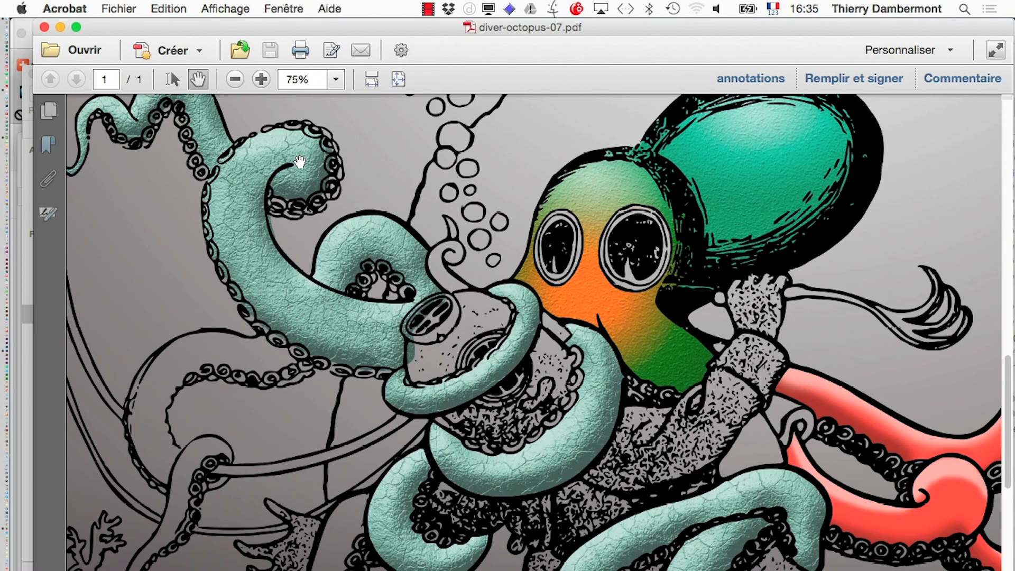
click(263, 80)
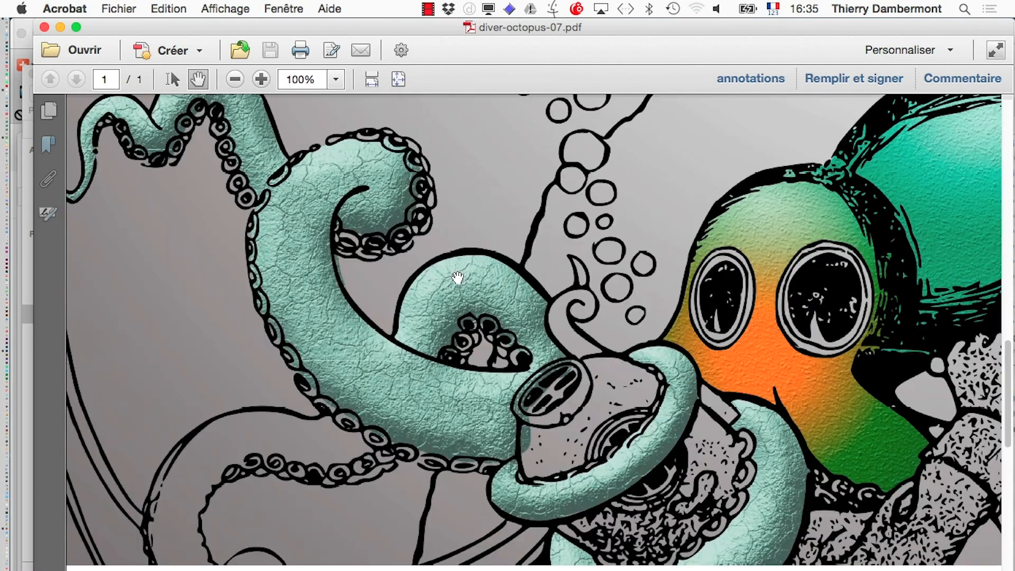
scroll(560, 254, up, 5)
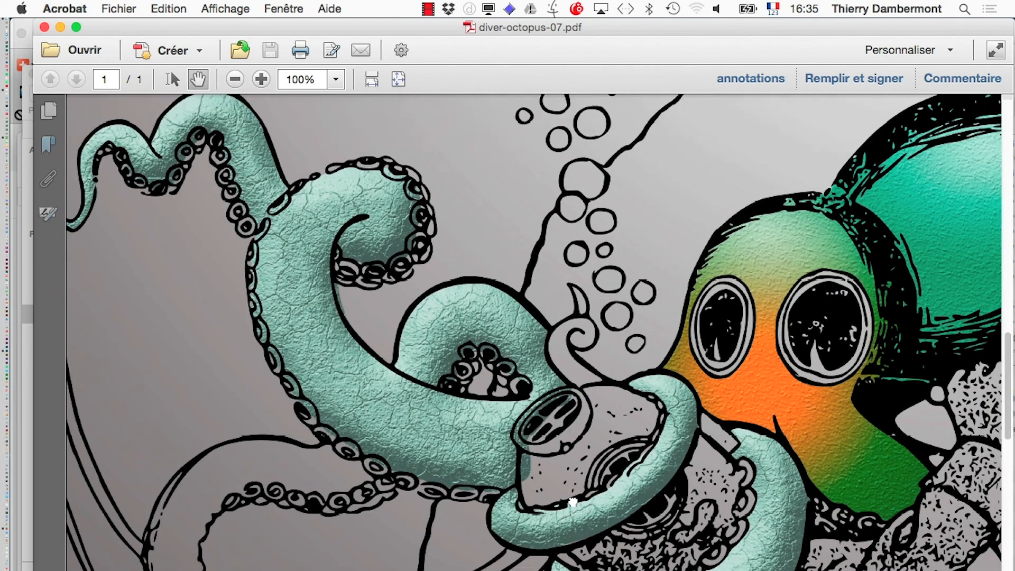